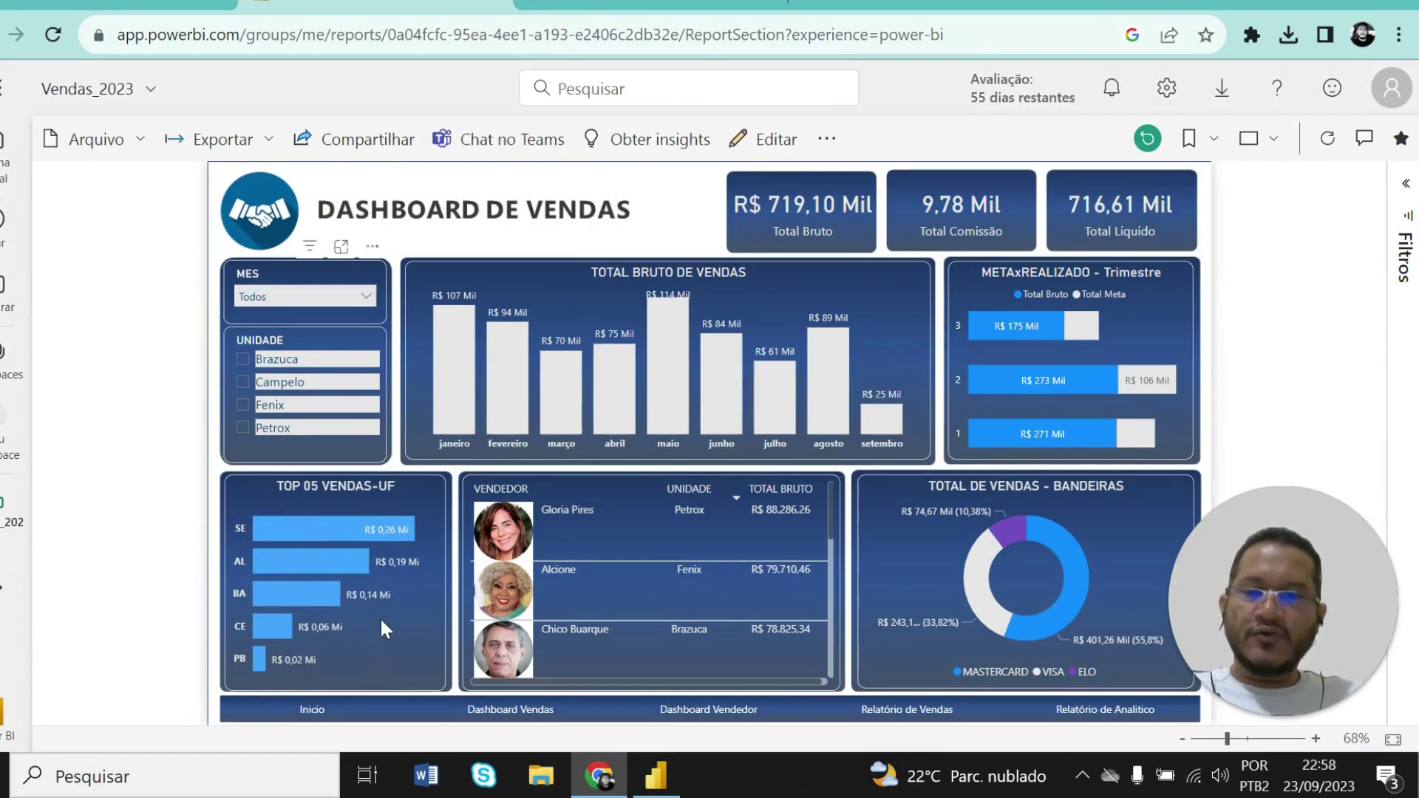
Switch to Power BI Desktop and insert a stacked bar chart, resized to fit the empty blue panel at the canvas's lower left
{"action": "left_click", "coordinate": [653, 786]}
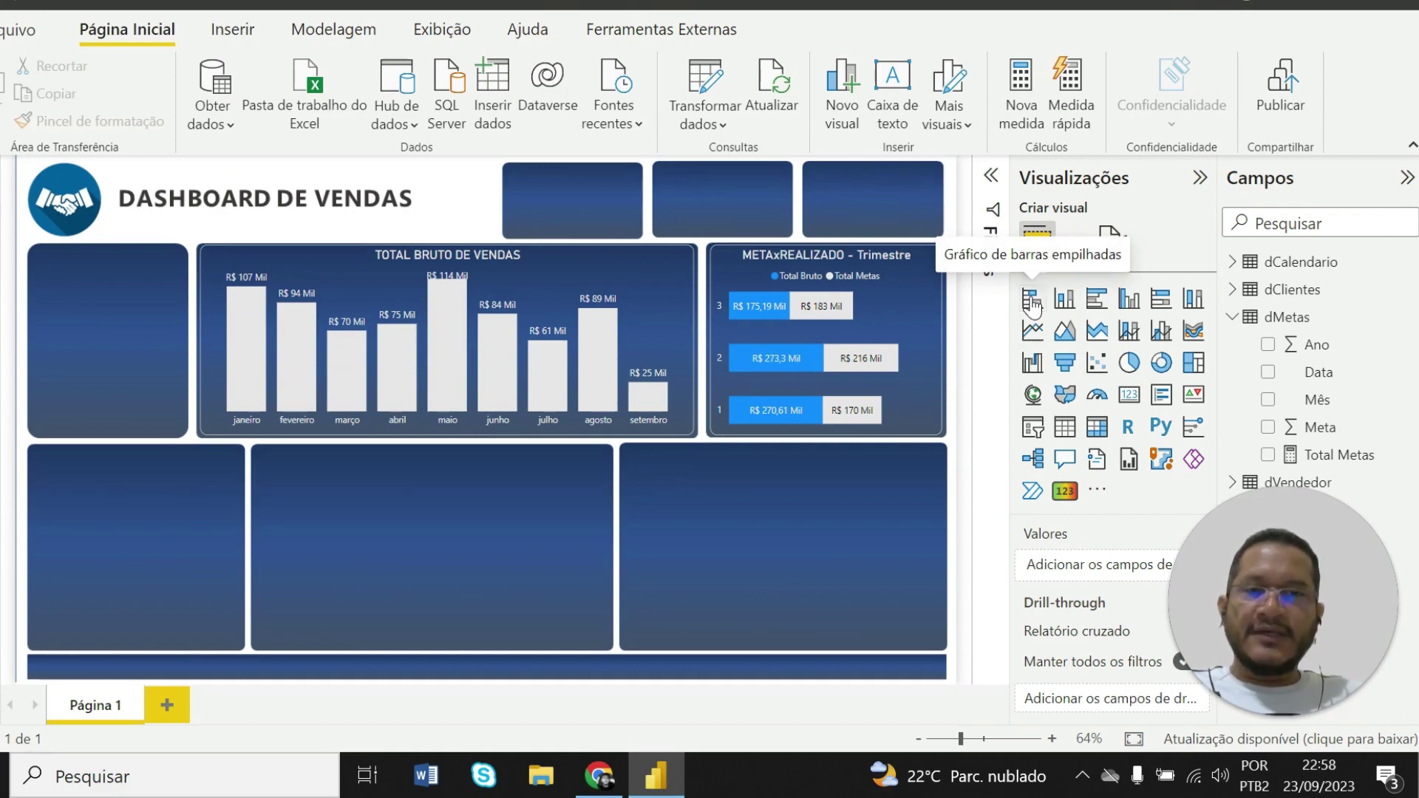
{"action": "left_click", "coordinate": [1032, 299]}
{"action": "left_click_drag", "start_coordinate": [269, 580], "coordinate": [198, 563]}
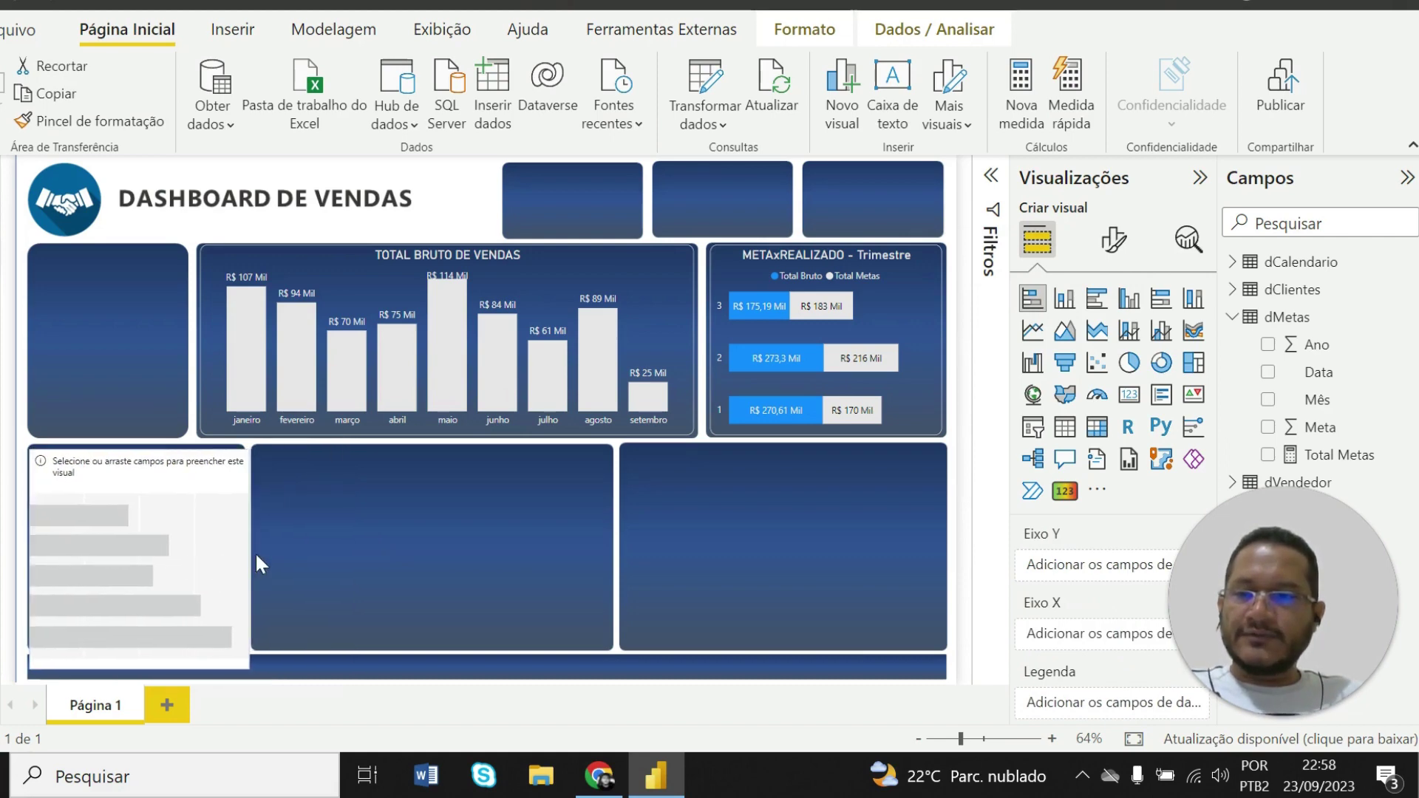
{"action": "mouse_move", "coordinate": [248, 561]}
{"action": "left_mouse_down"}
{"action": "mouse_move", "coordinate": [210, 562]}
{"action": "mouse_move", "coordinate": [243, 570]}
{"action": "left_mouse_up"}
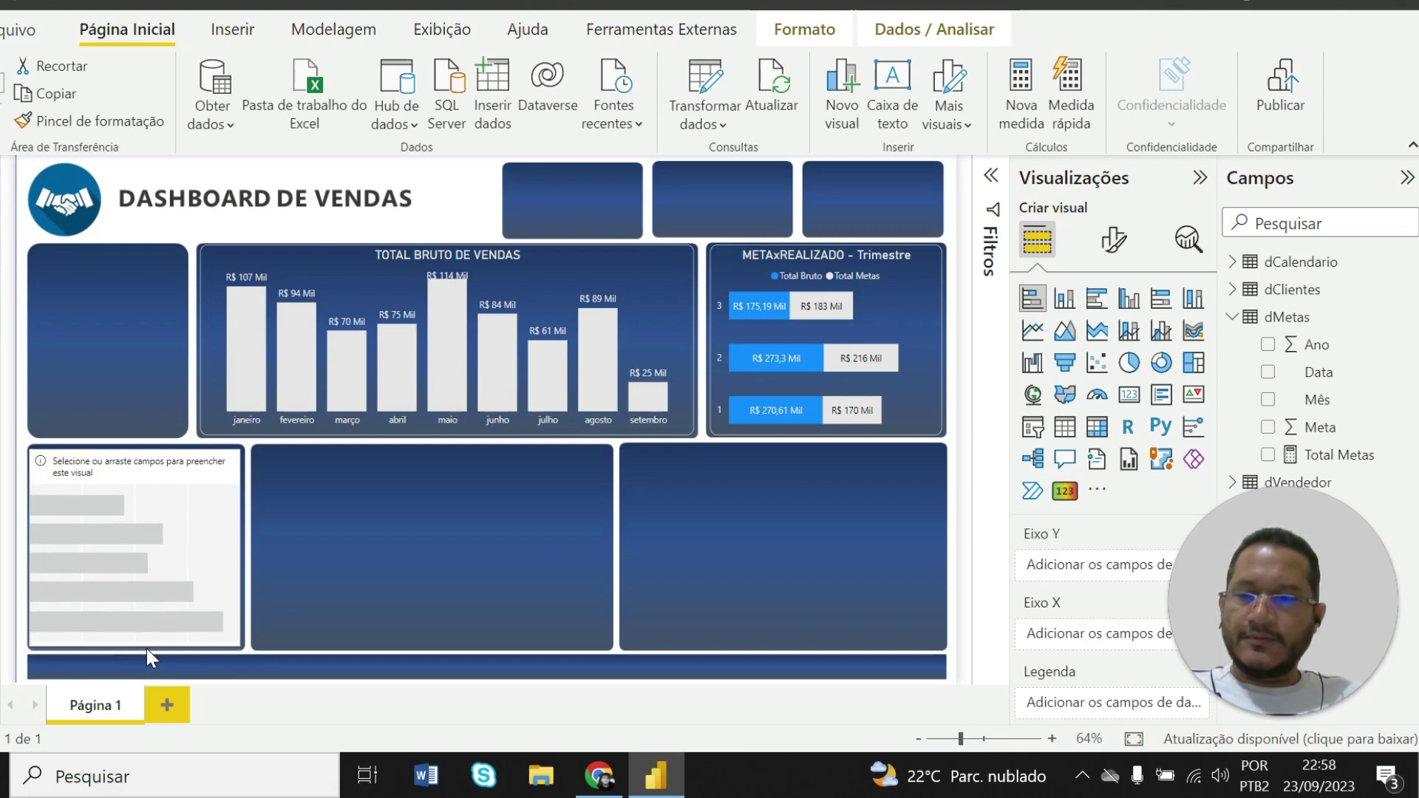
{"action": "left_click_drag", "start_coordinate": [148, 650], "coordinate": [143, 649]}
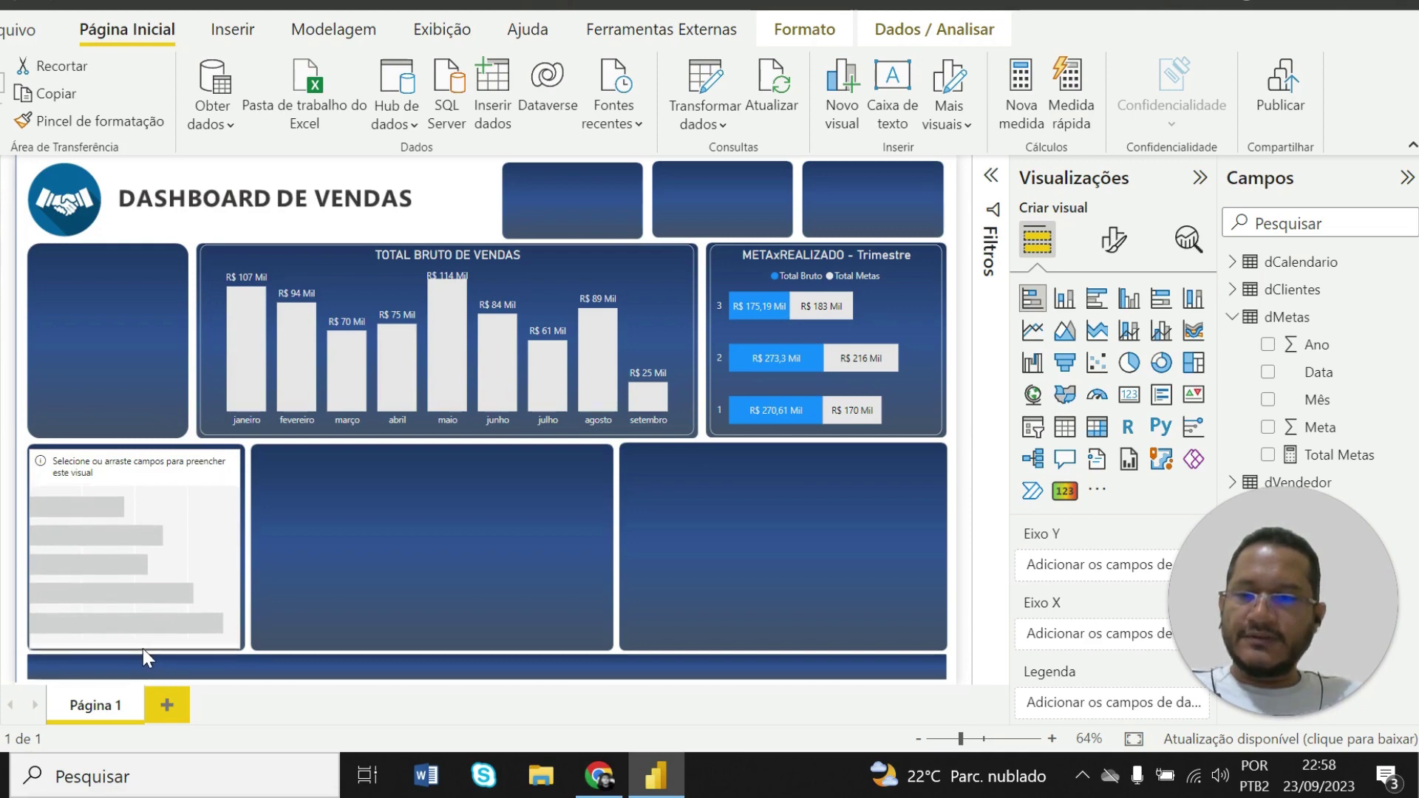
{"action": "left_click", "coordinate": [347, 561]}
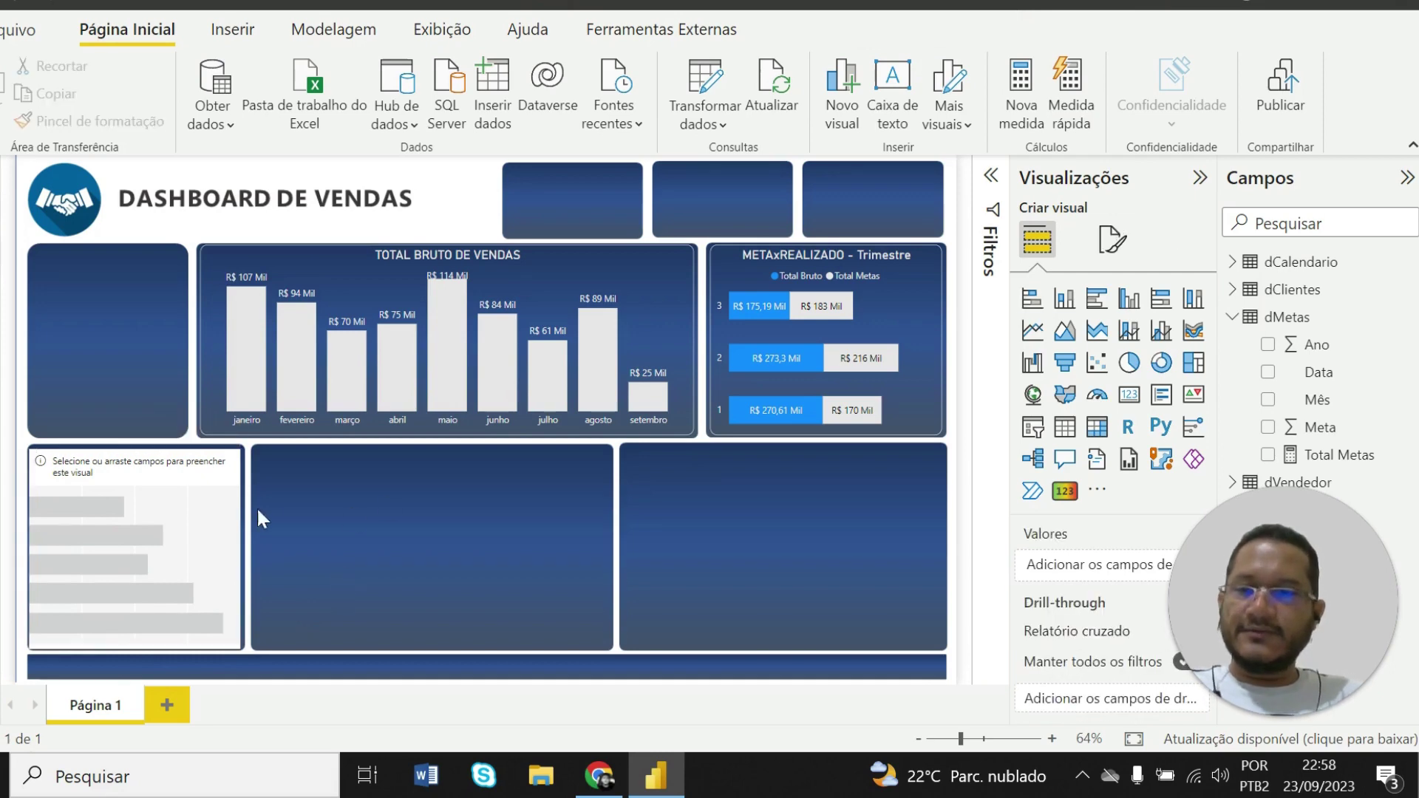
Assign Total Bruto from fBase_Vendas to the new bar chart's X axis and UF from dClientes to its Y axis
{"action": "left_click", "coordinate": [240, 531]}
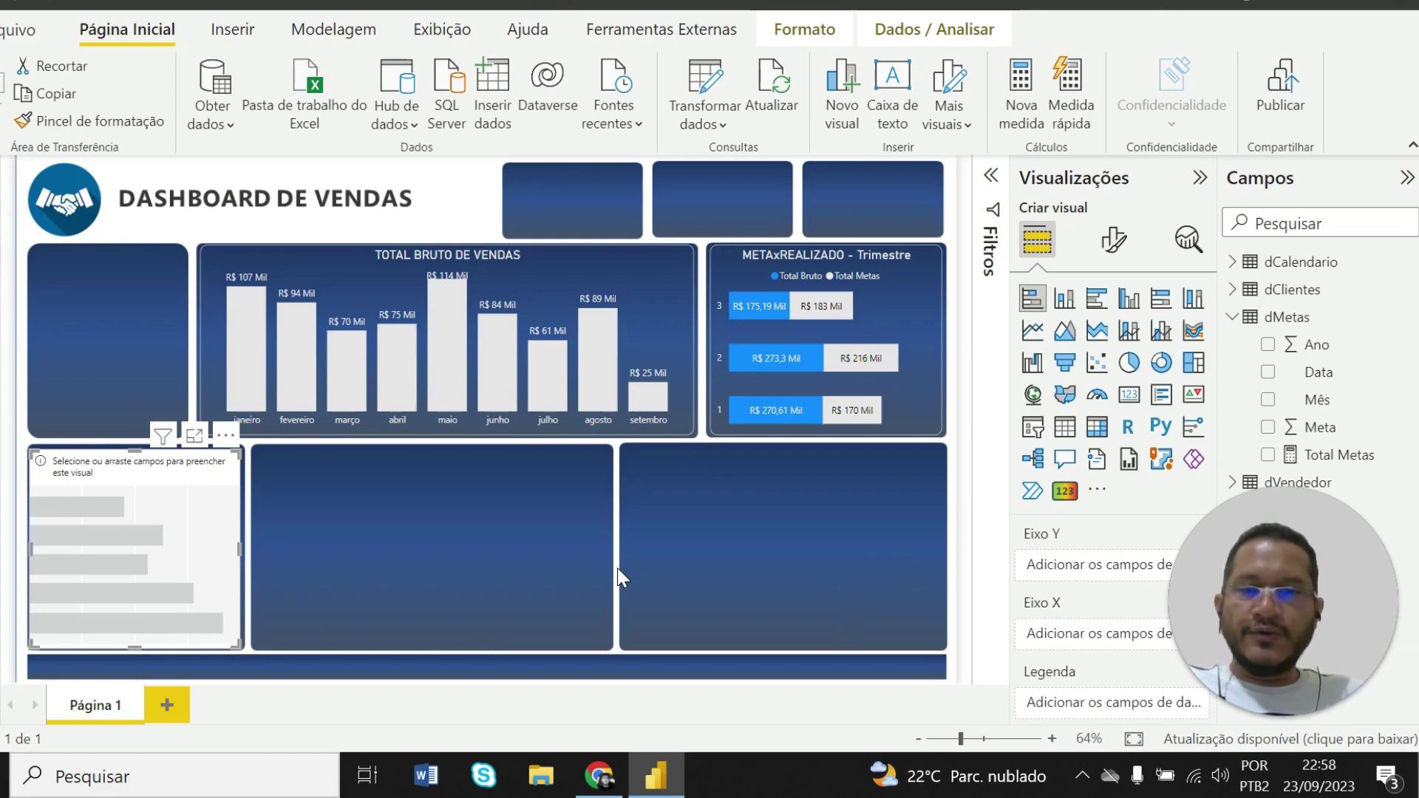
{"action": "left_click", "coordinate": [1233, 318]}
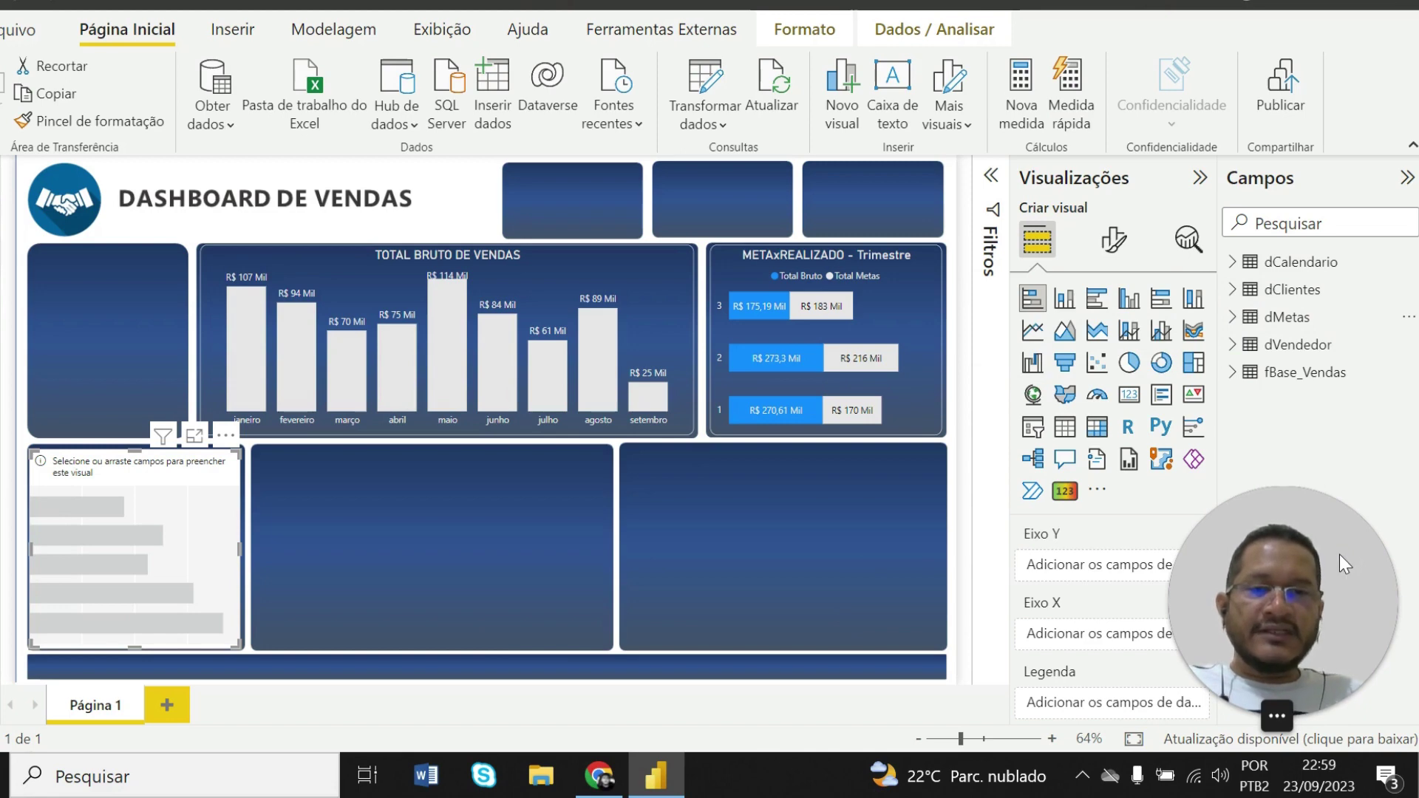
{"action": "left_click_drag", "start_coordinate": [1339, 556], "coordinate": [788, 585]}
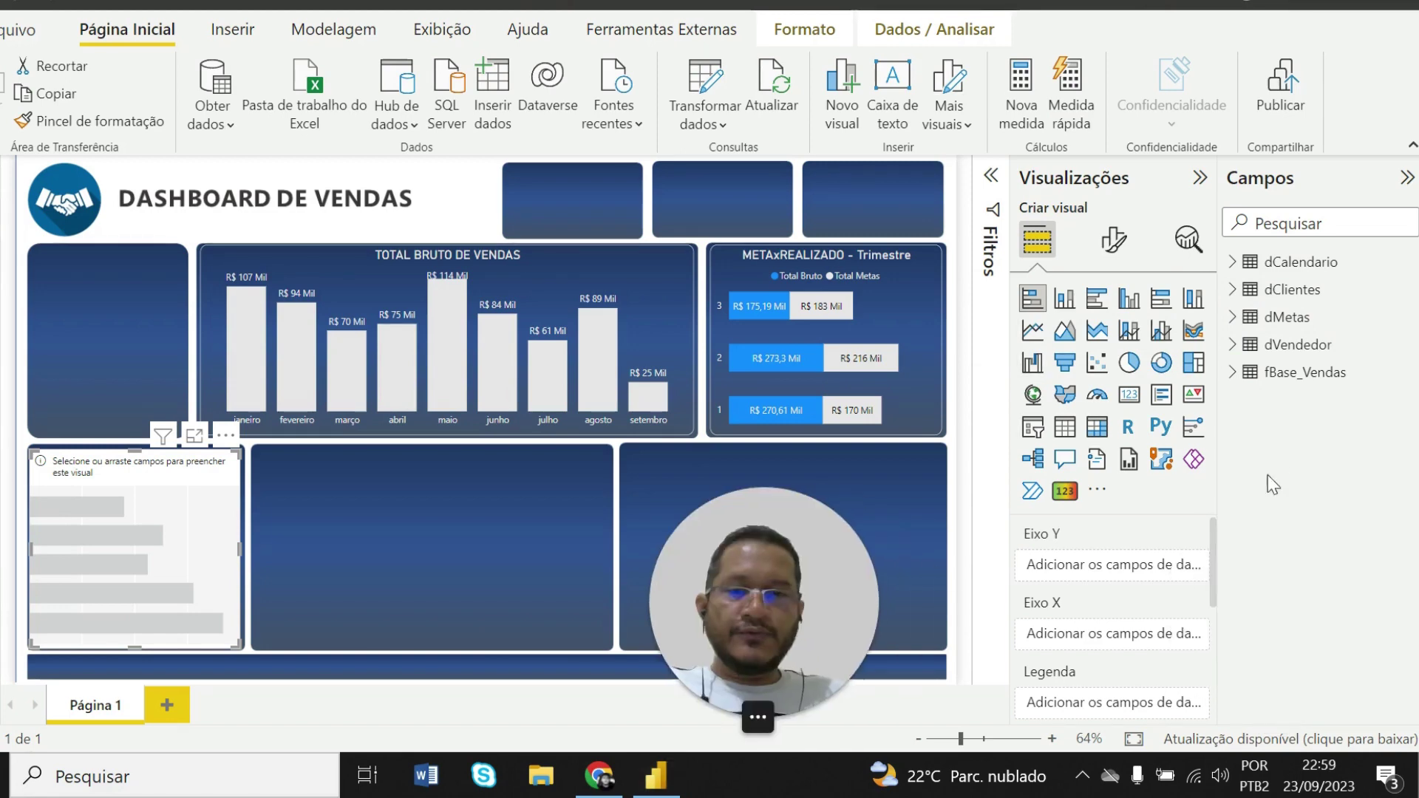
{"action": "left_click", "coordinate": [1232, 375]}
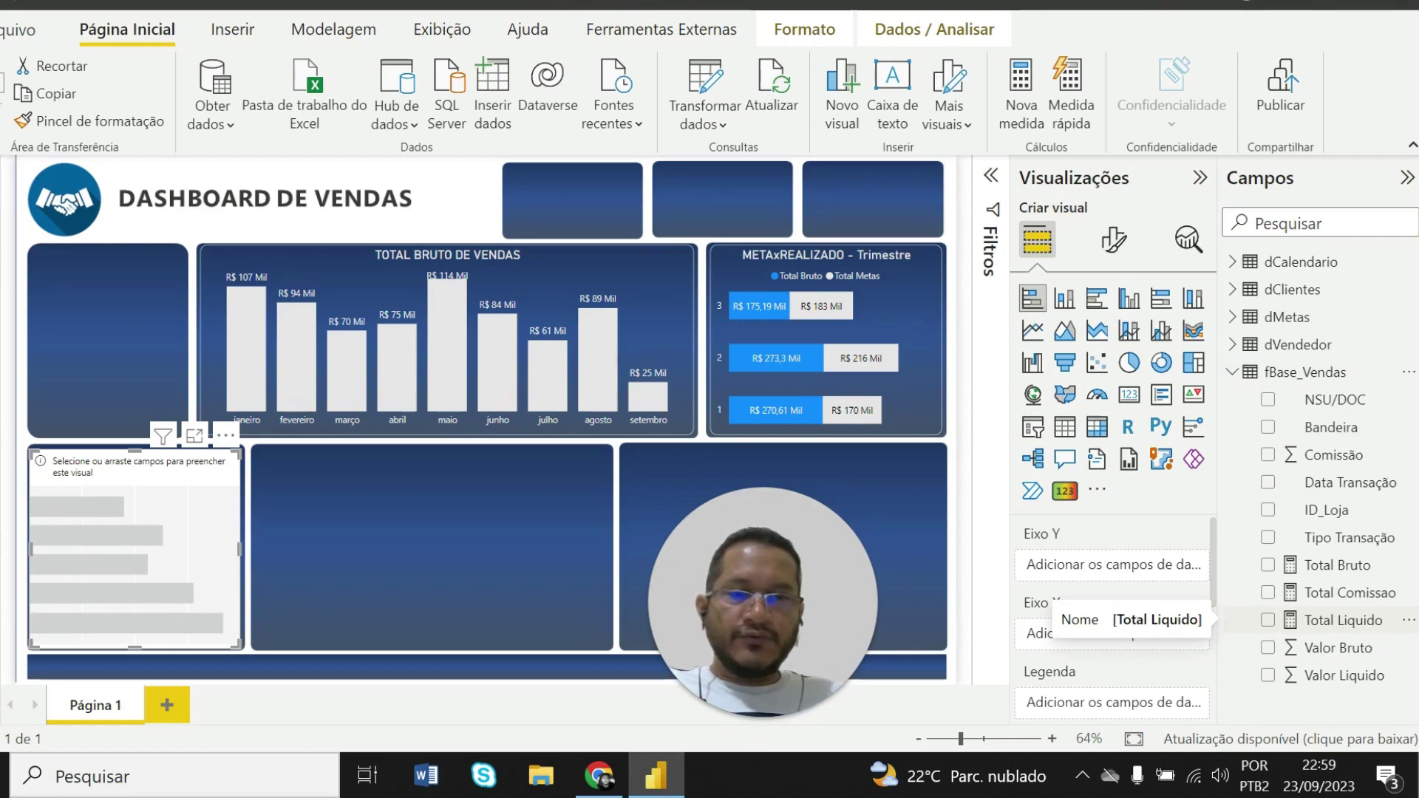
{"action": "left_click_drag", "start_coordinate": [1349, 573], "coordinate": [1145, 655]}
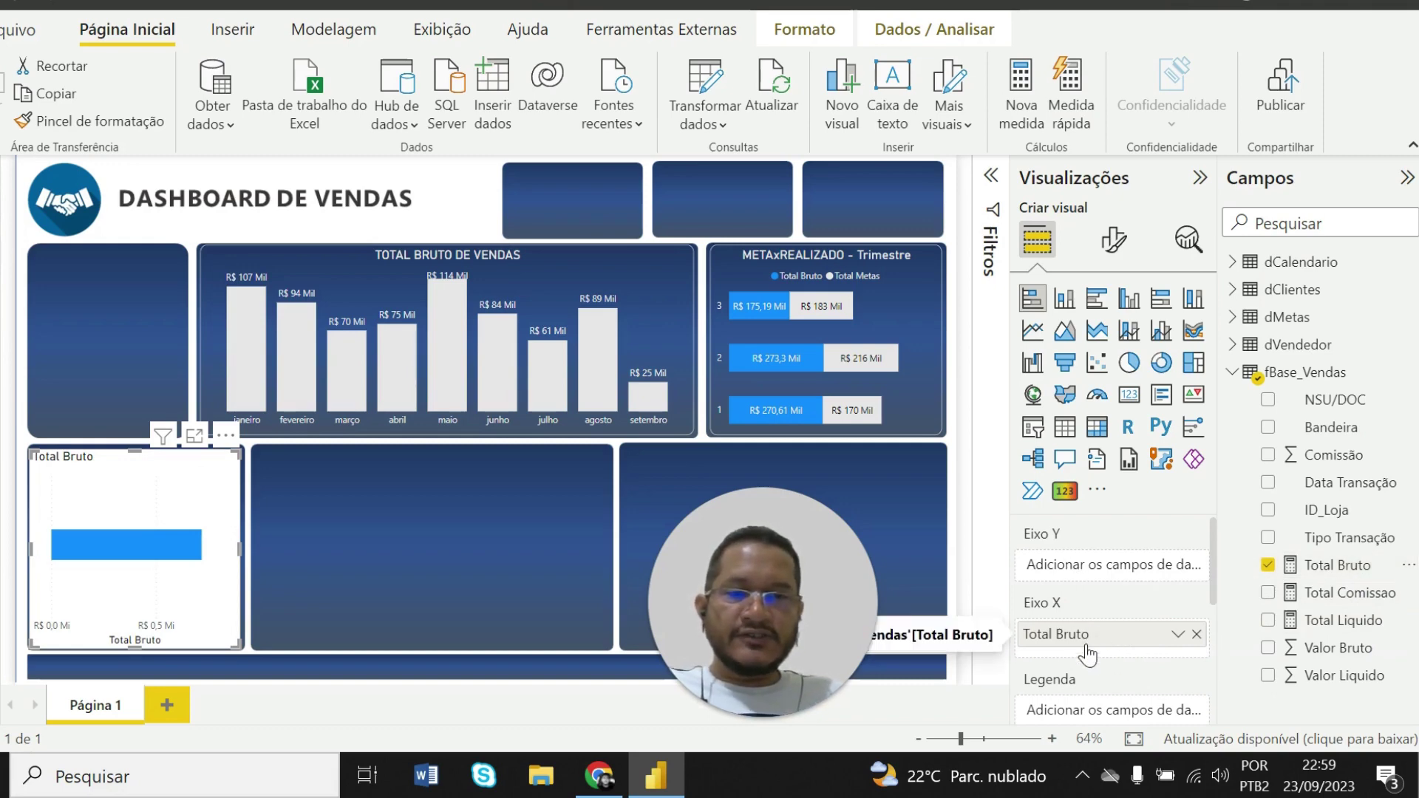
{"action": "left_click", "coordinate": [1246, 372]}
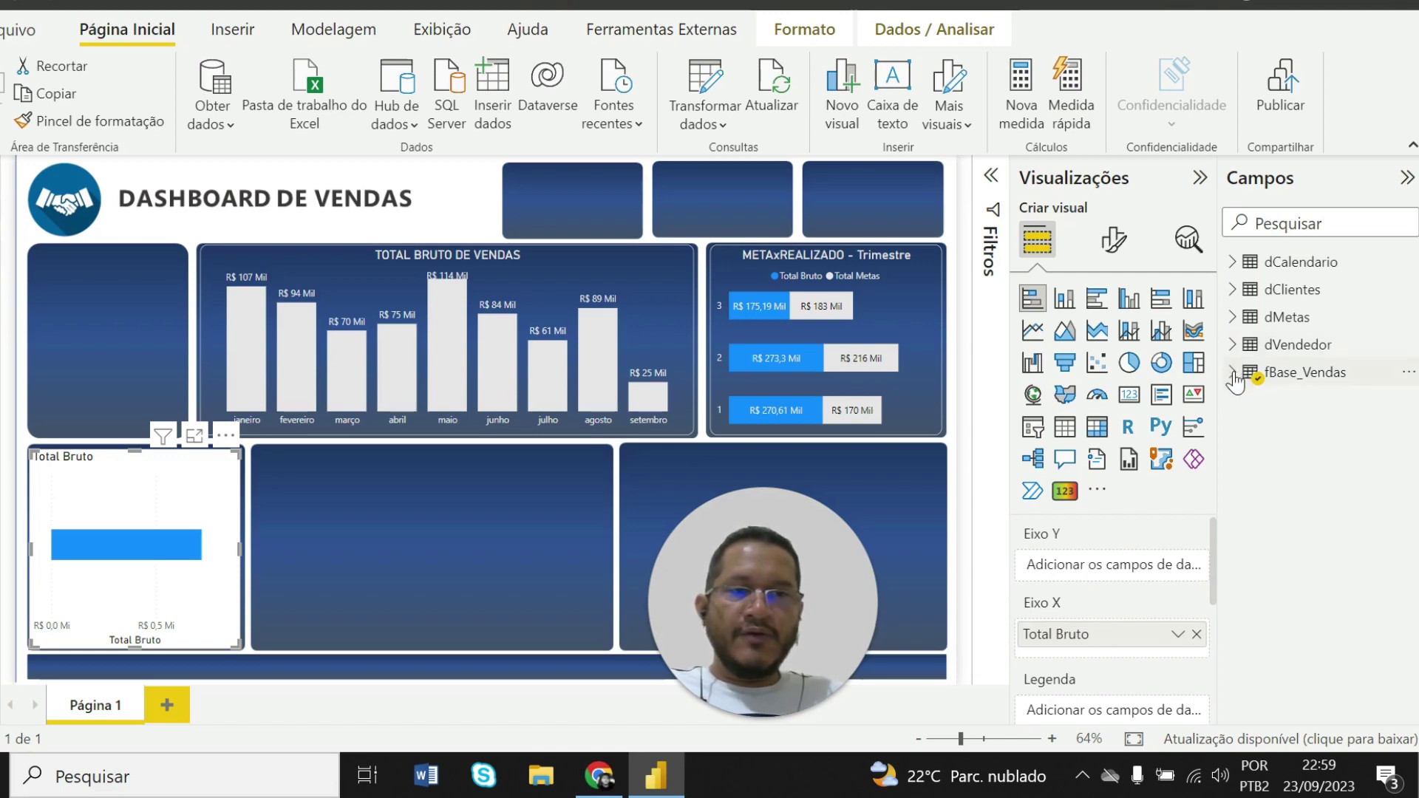
{"action": "left_click", "coordinate": [1234, 290]}
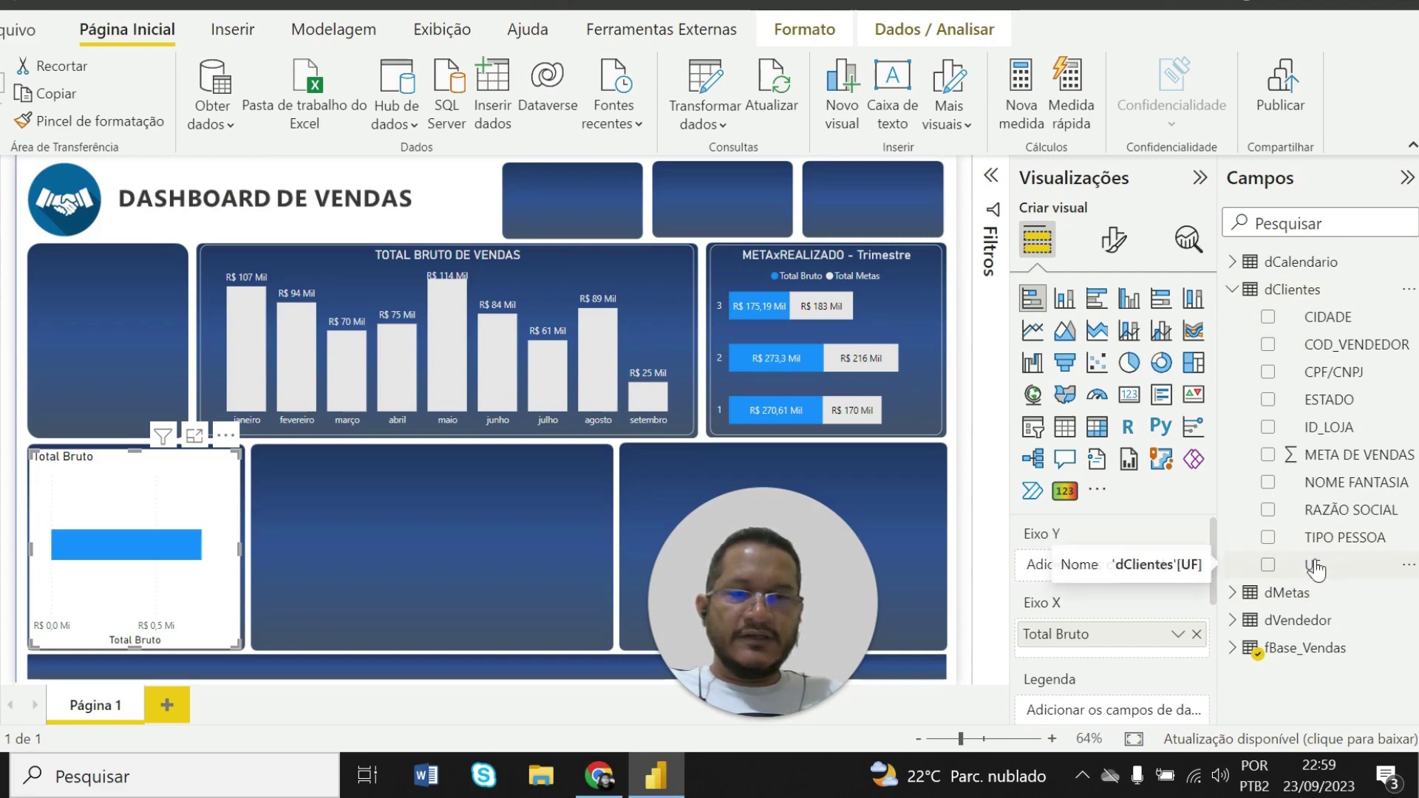
{"action": "left_click_drag", "start_coordinate": [1315, 564], "coordinate": [1106, 563]}
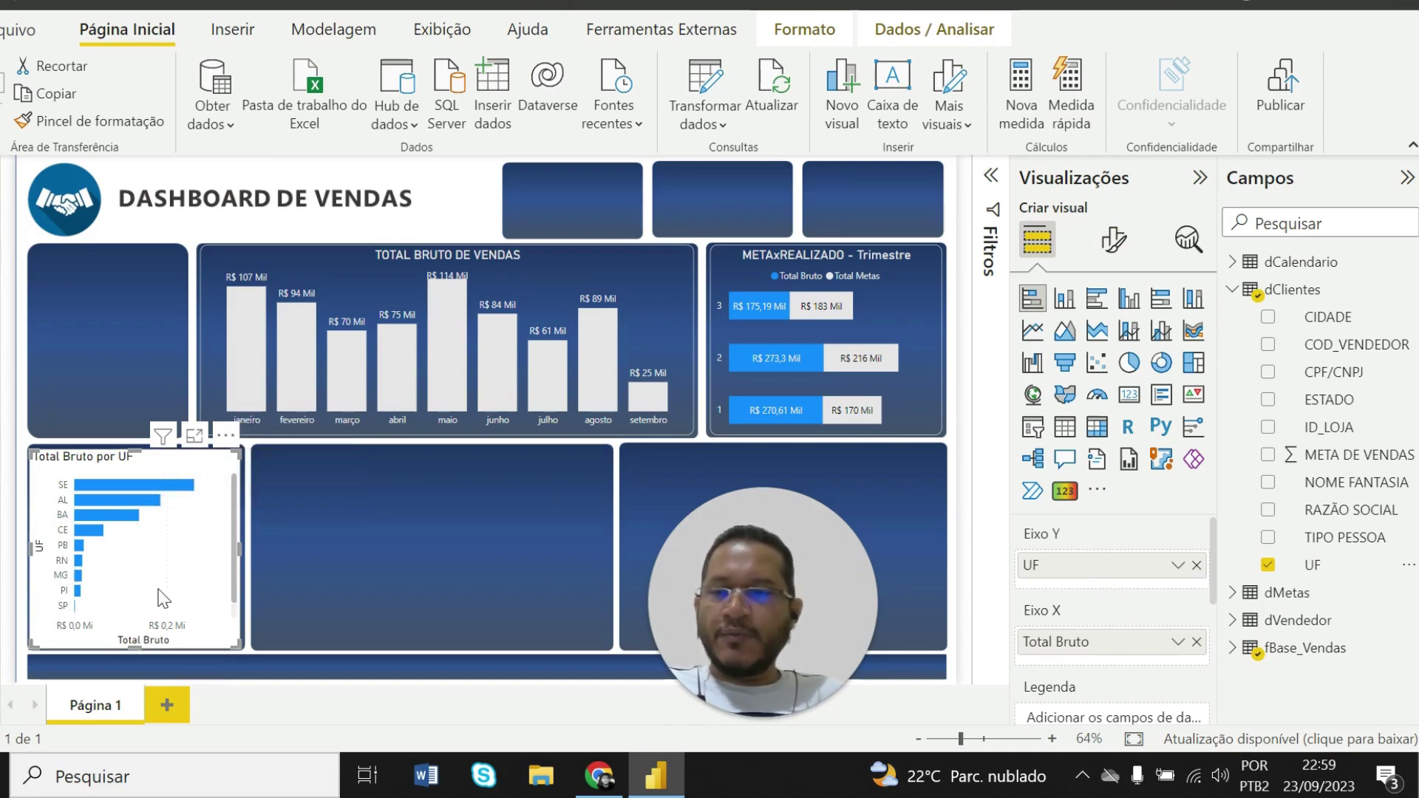
{"action": "scroll", "coordinate": [161, 597], "scroll_direction": "down", "scroll_amount": 1}
{"action": "scroll", "coordinate": [161, 597], "scroll_direction": "up", "scroll_amount": 1}
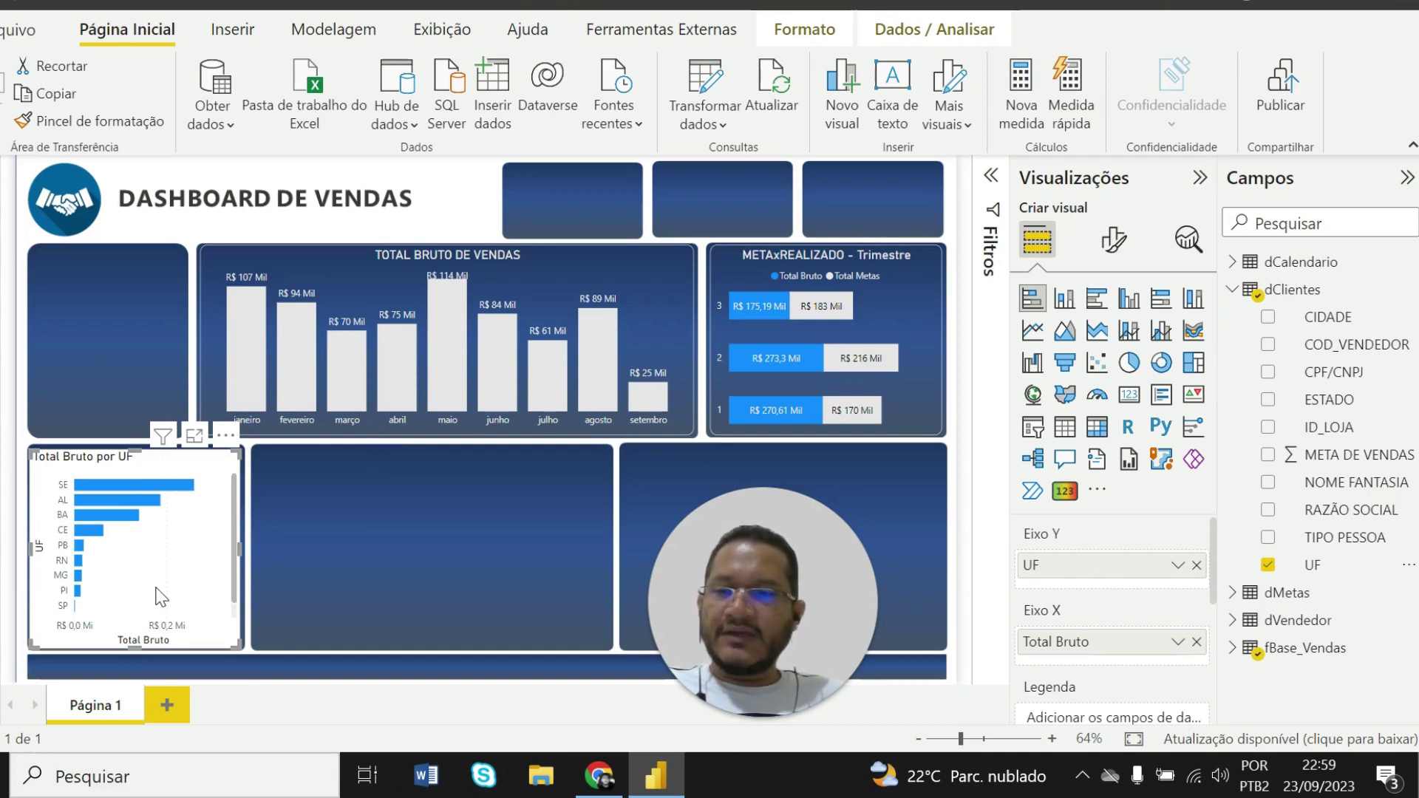
{"action": "scroll", "coordinate": [161, 597], "scroll_direction": "down", "scroll_amount": 1}
{"action": "scroll", "coordinate": [161, 596], "scroll_direction": "up", "scroll_amount": 1}
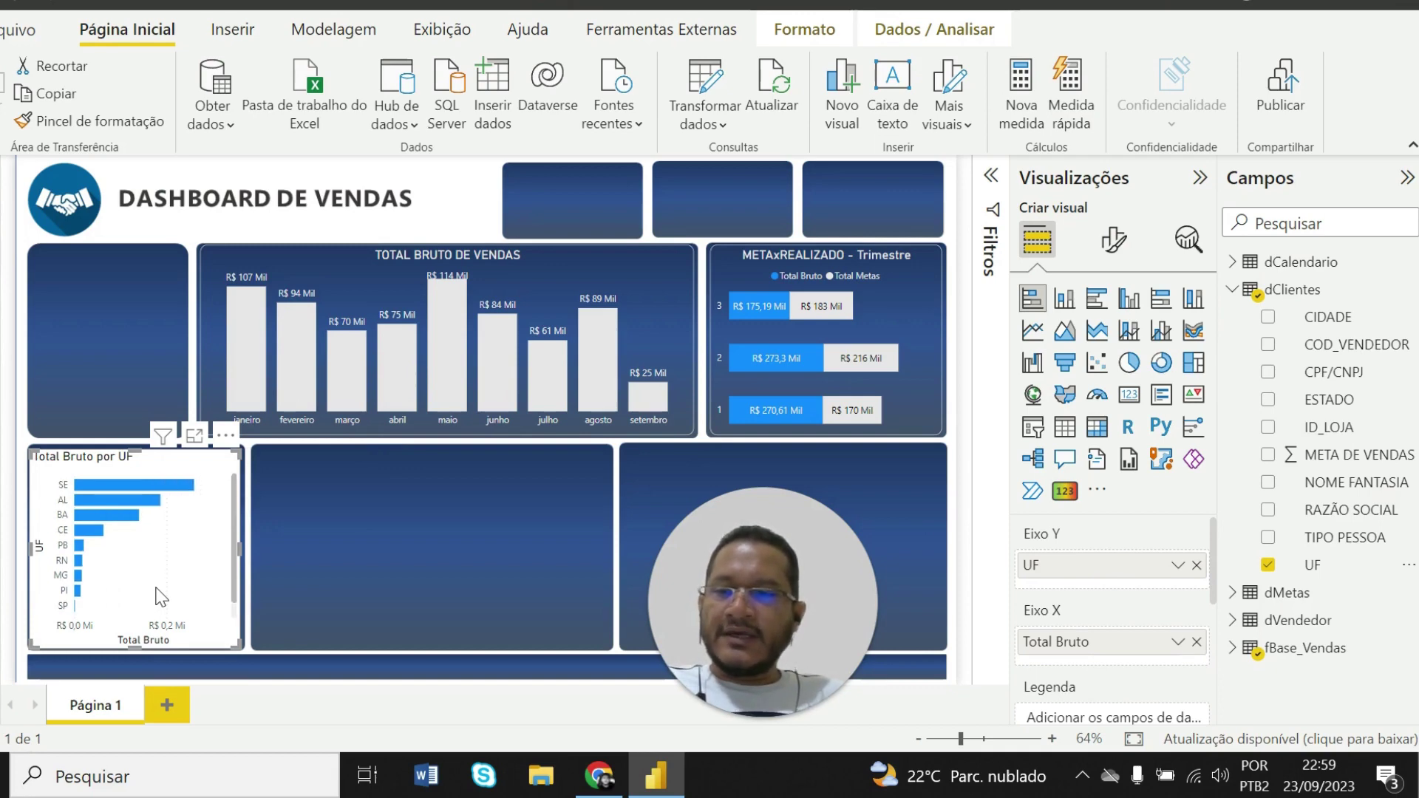
{"action": "scroll", "coordinate": [162, 596], "scroll_direction": "down", "scroll_amount": 1}
{"action": "scroll", "coordinate": [161, 596], "scroll_direction": "up", "scroll_amount": 1}
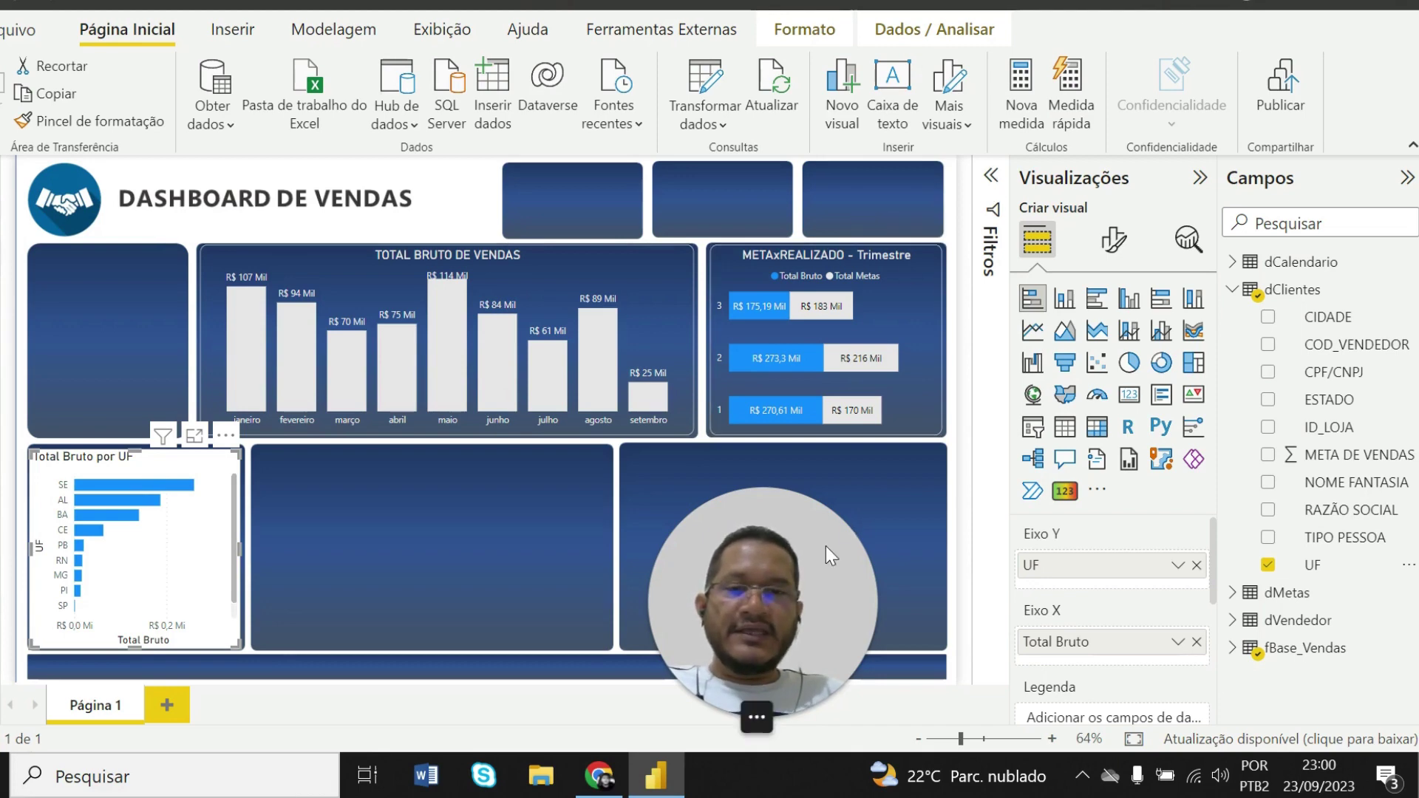
{"action": "left_click_drag", "start_coordinate": [807, 557], "coordinate": [1359, 606]}
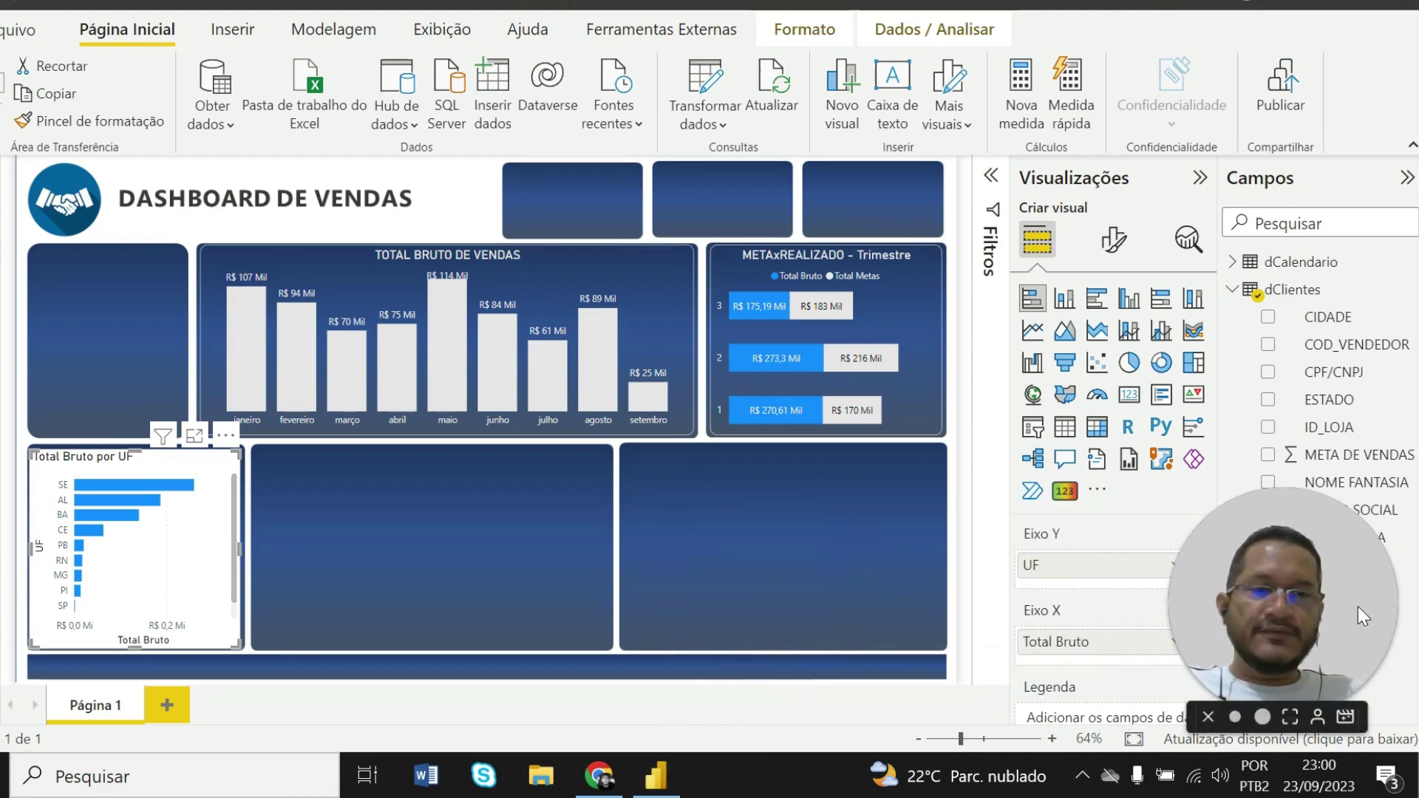
Set the bar chart's UF filter type to N superior, showing the top (Superior) 5 items
{"action": "left_click", "coordinate": [991, 177]}
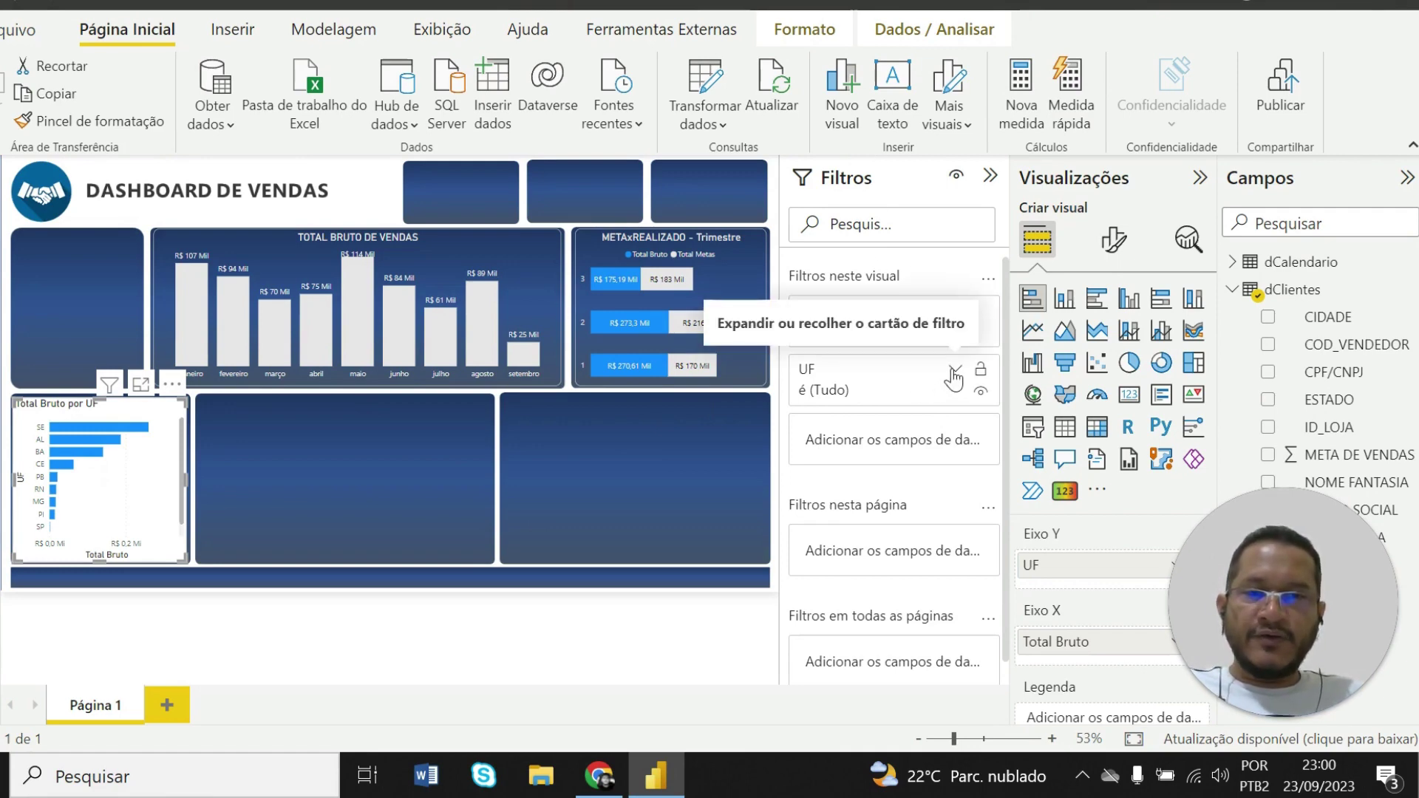
{"action": "left_click", "coordinate": [954, 371]}
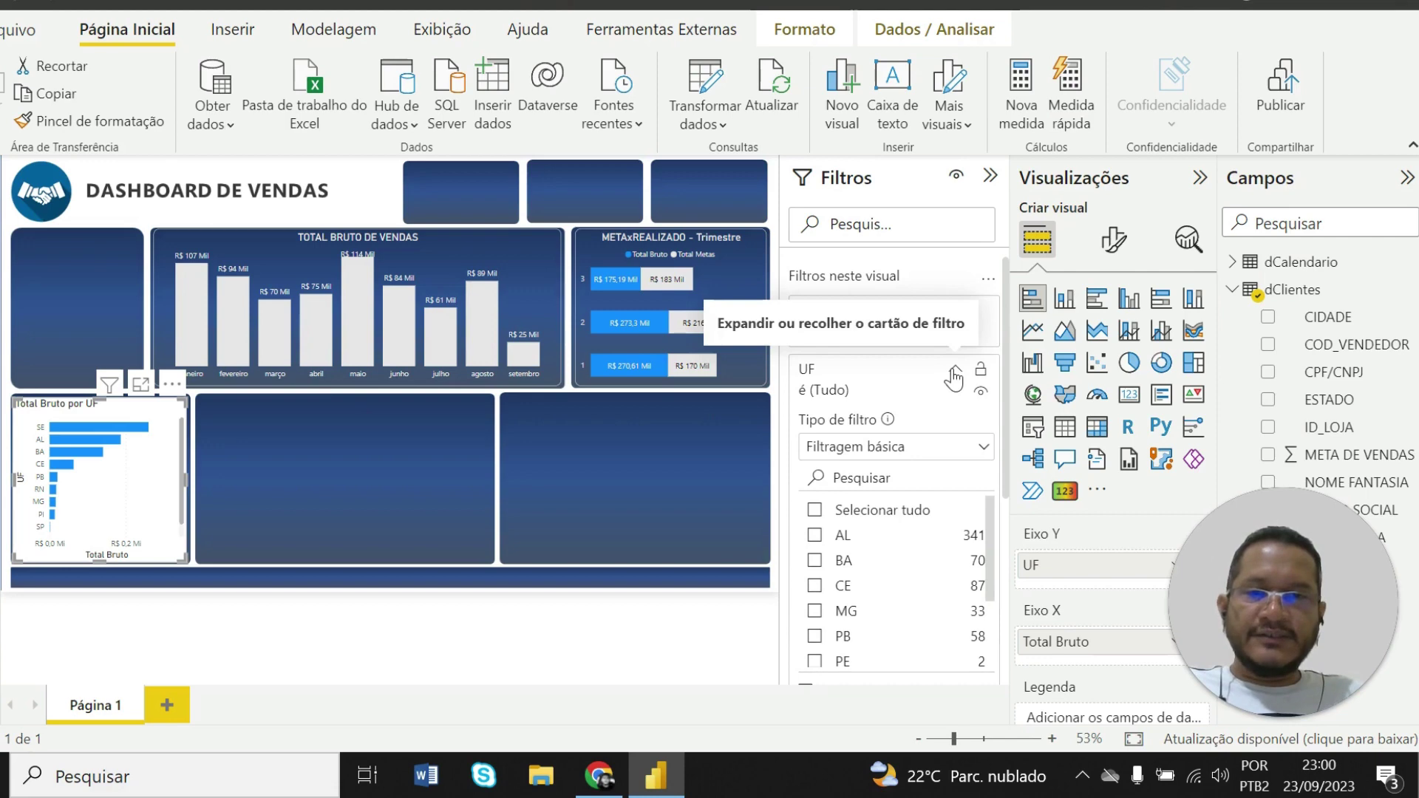
{"action": "left_click", "coordinate": [975, 449]}
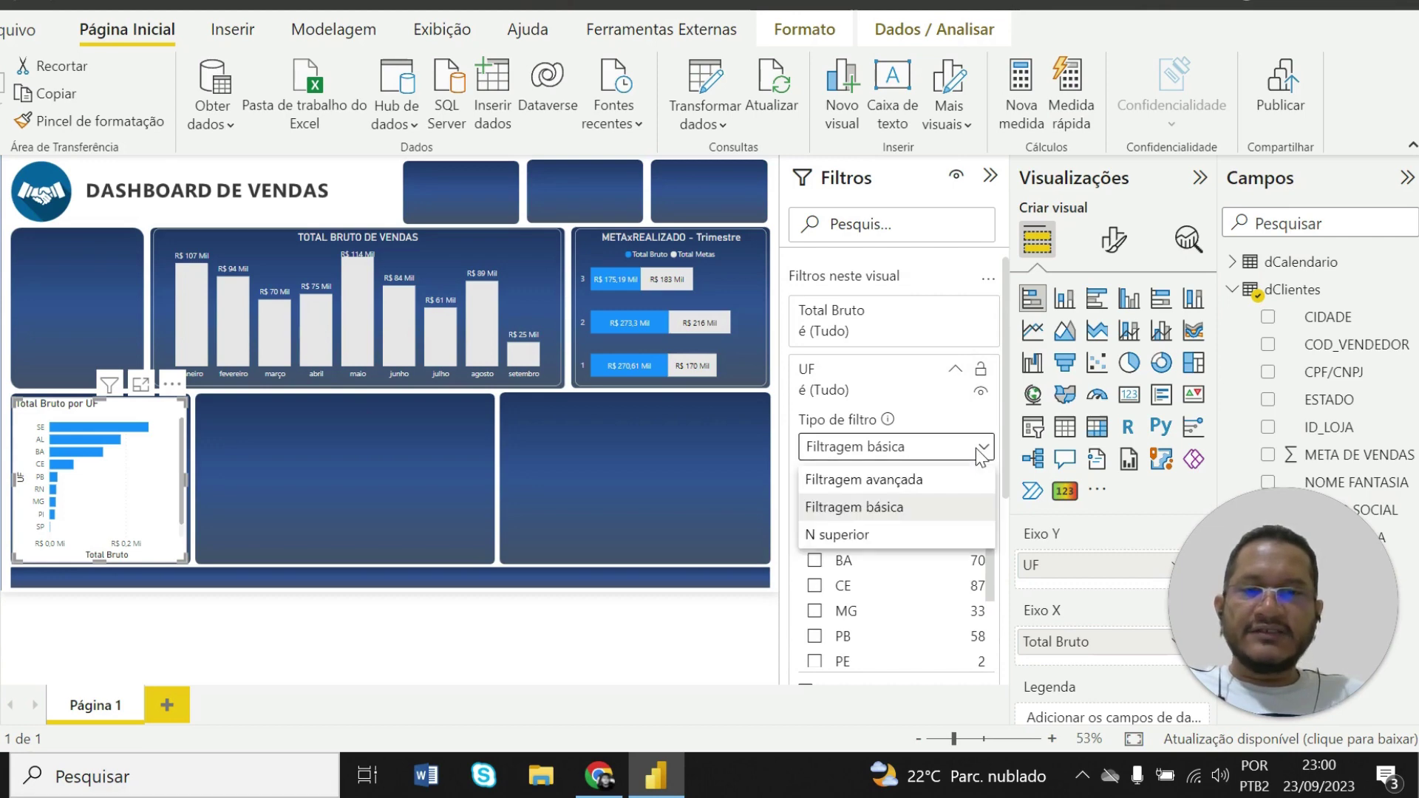
{"action": "left_click", "coordinate": [861, 536]}
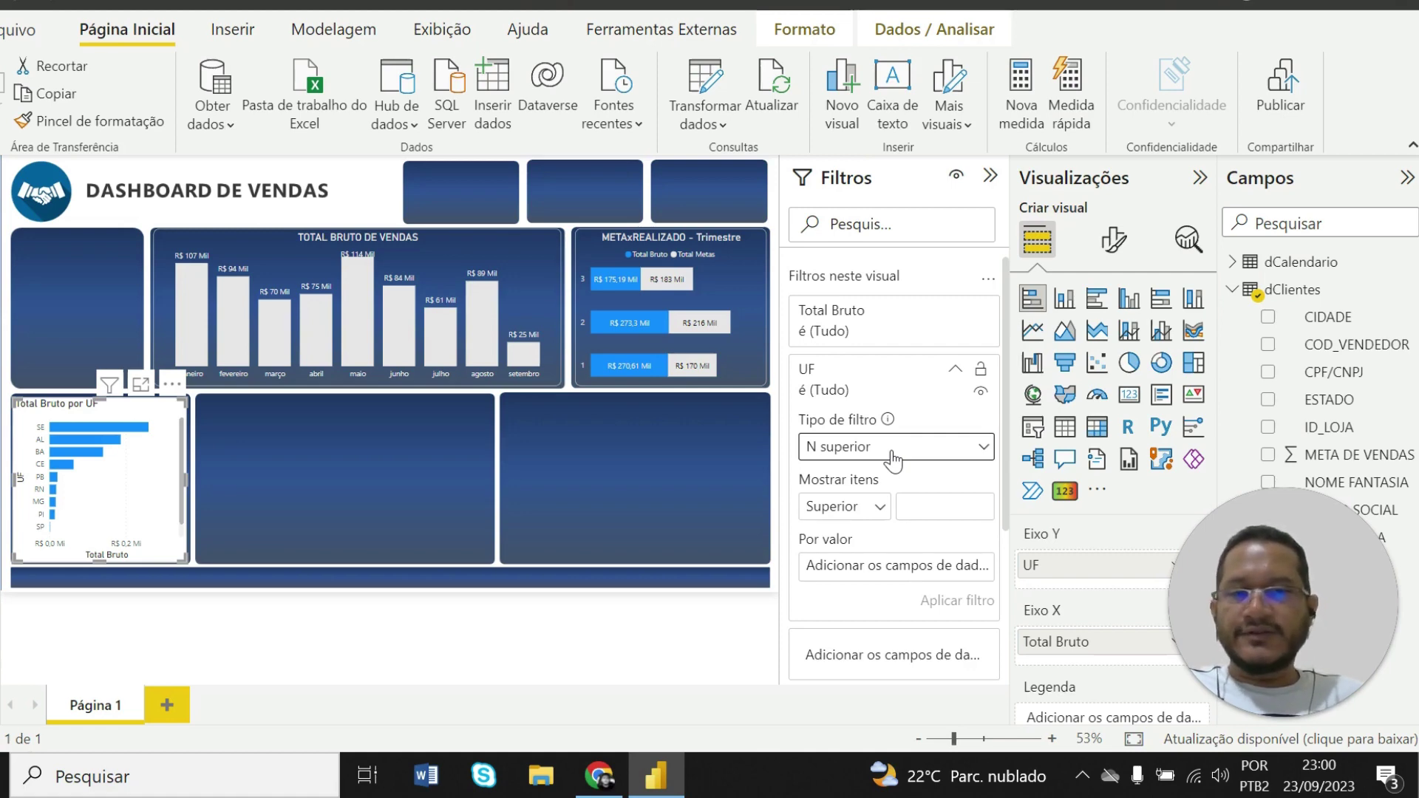
{"action": "left_click", "coordinate": [937, 509]}
{"action": "type", "text": "5"}
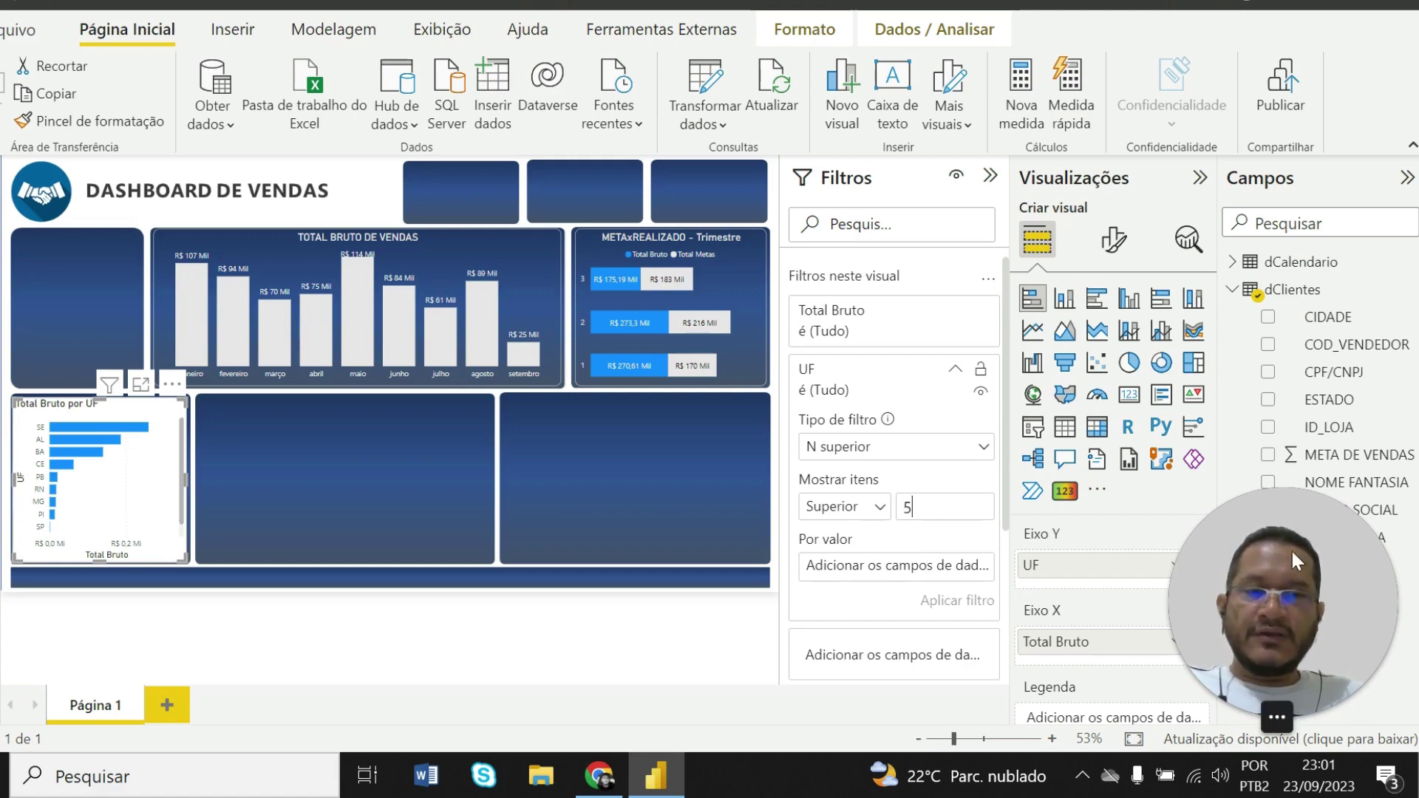
Rank the UF filter by Total Bruto from fBase_Vendas and apply the filter
{"action": "left_click_drag", "start_coordinate": [1255, 581], "coordinate": [557, 589]}
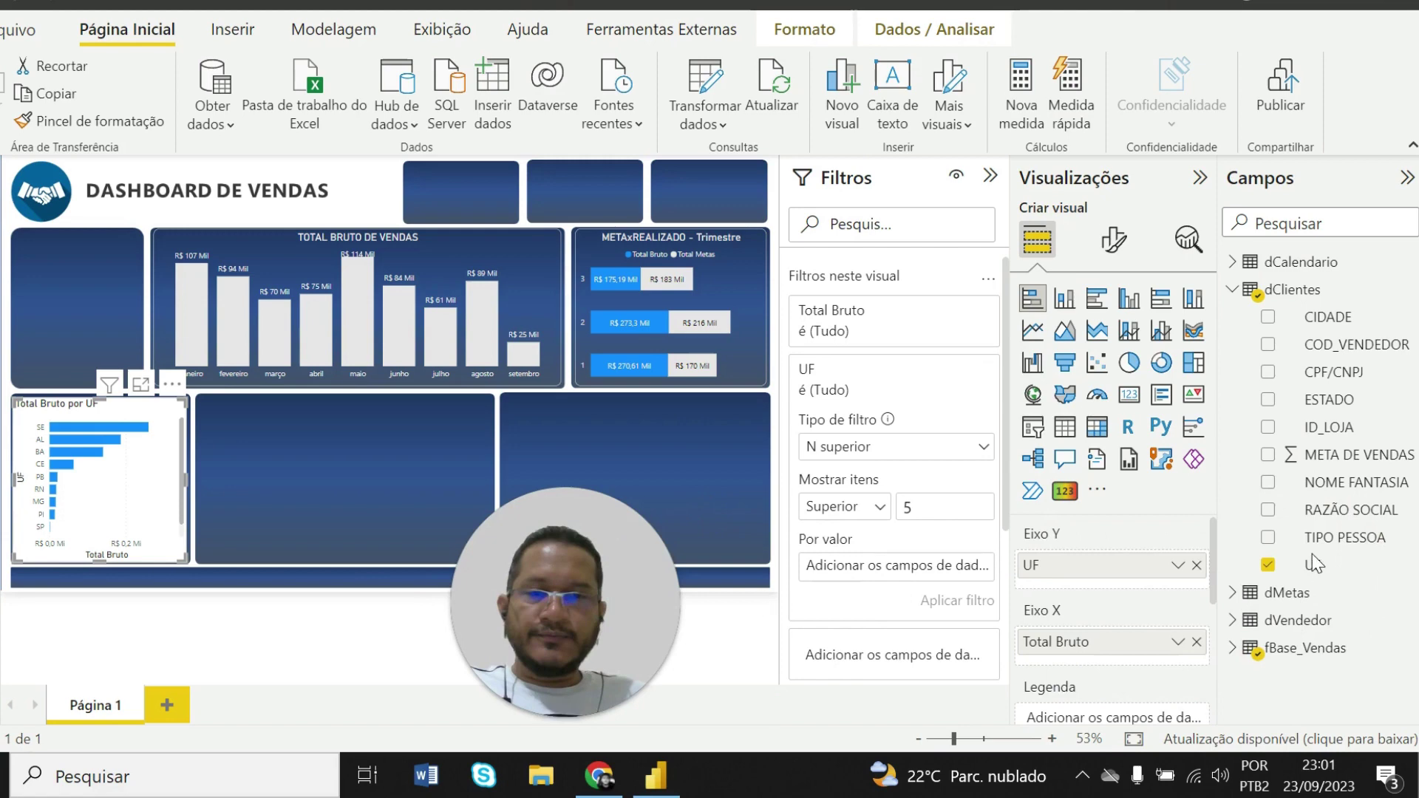
{"action": "left_click", "coordinate": [1233, 648]}
{"action": "scroll", "coordinate": [1308, 658], "scroll_direction": "down", "scroll_amount": 3}
{"action": "scroll", "coordinate": [1312, 659], "scroll_direction": "down", "scroll_amount": 1}
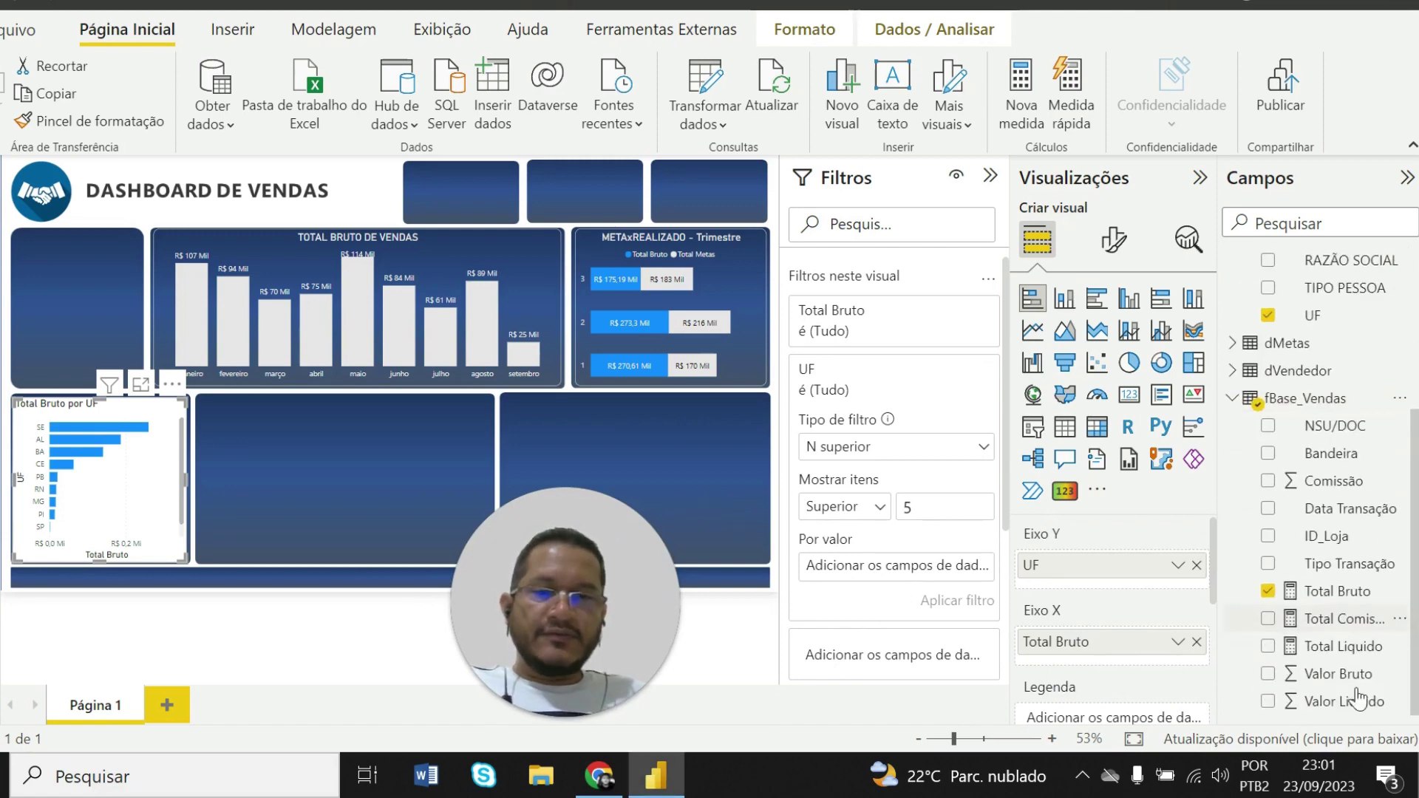
{"action": "left_click_drag", "start_coordinate": [1342, 593], "coordinate": [917, 561]}
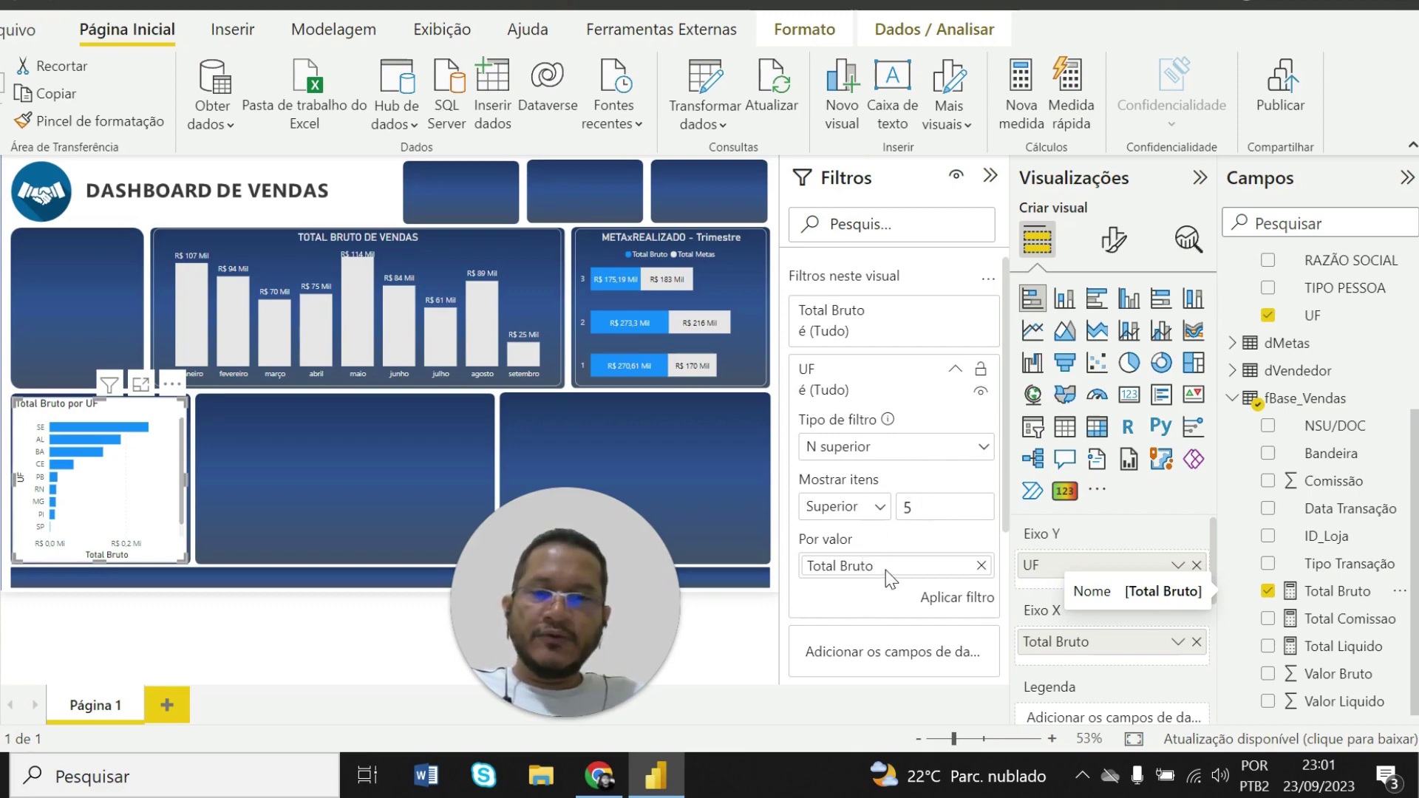
{"action": "left_click", "coordinate": [948, 600]}
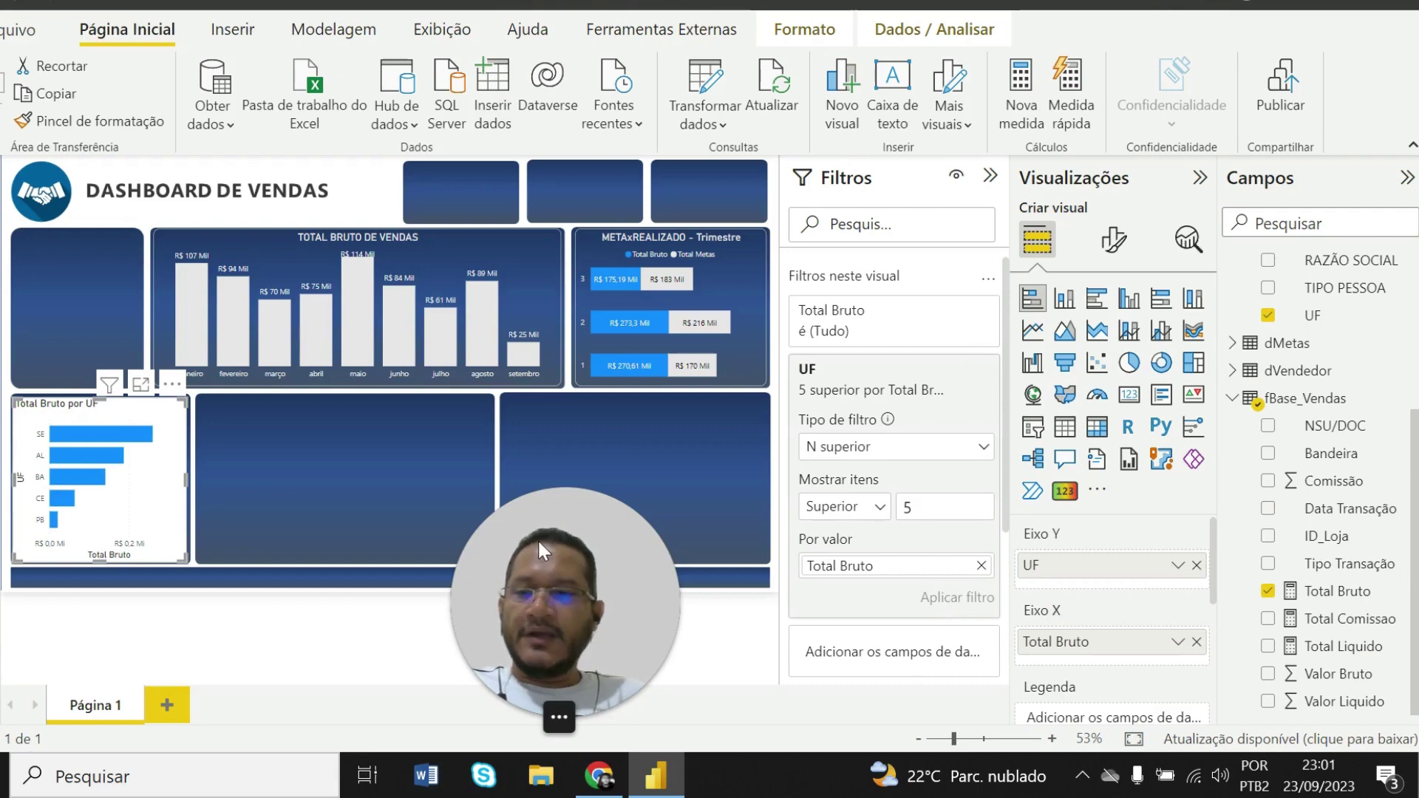
{"action": "left_click_drag", "start_coordinate": [538, 539], "coordinate": [1169, 584]}
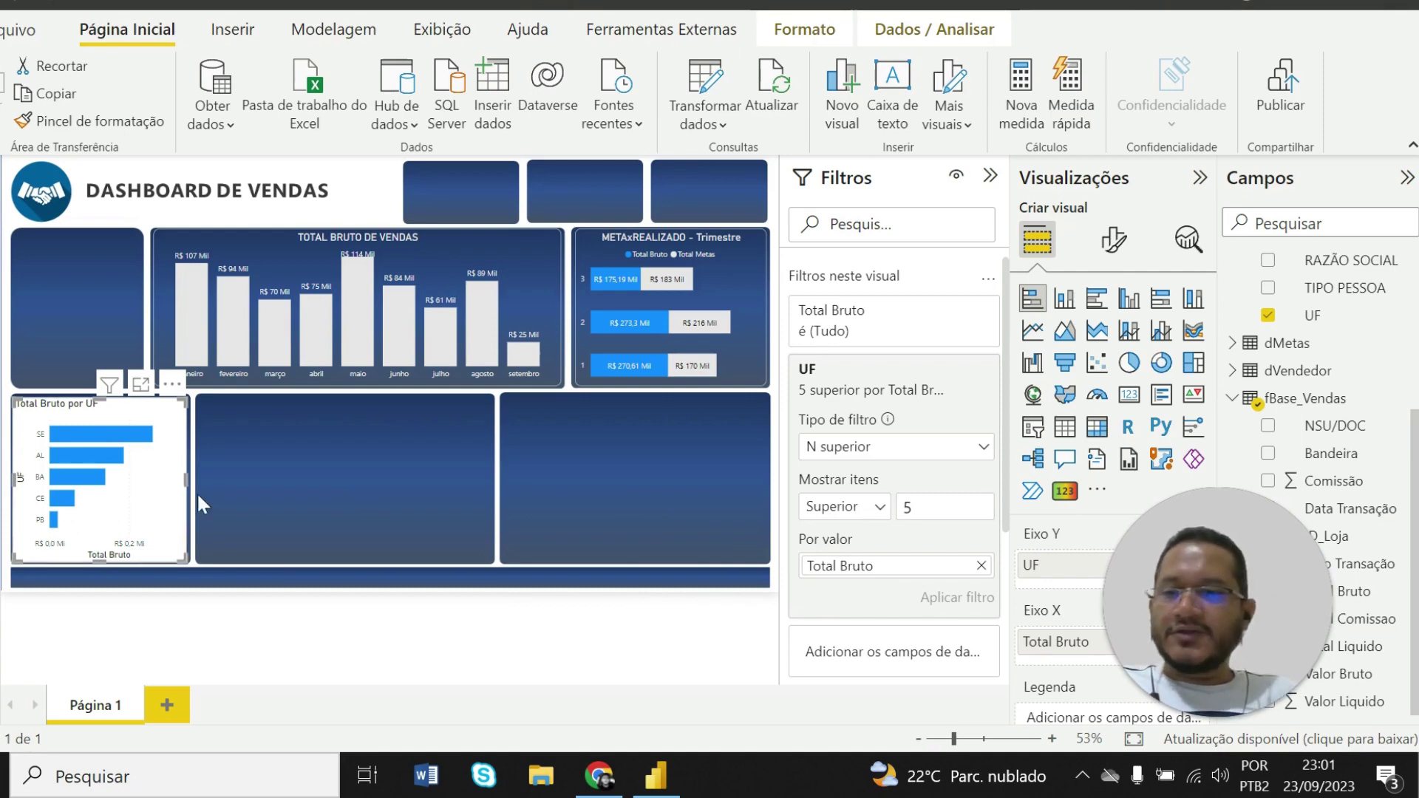
Copy the formatting of the TOTAL BRUTO DE VENDAS column chart onto the UF bar chart with the format painter
{"action": "left_click", "coordinate": [180, 232]}
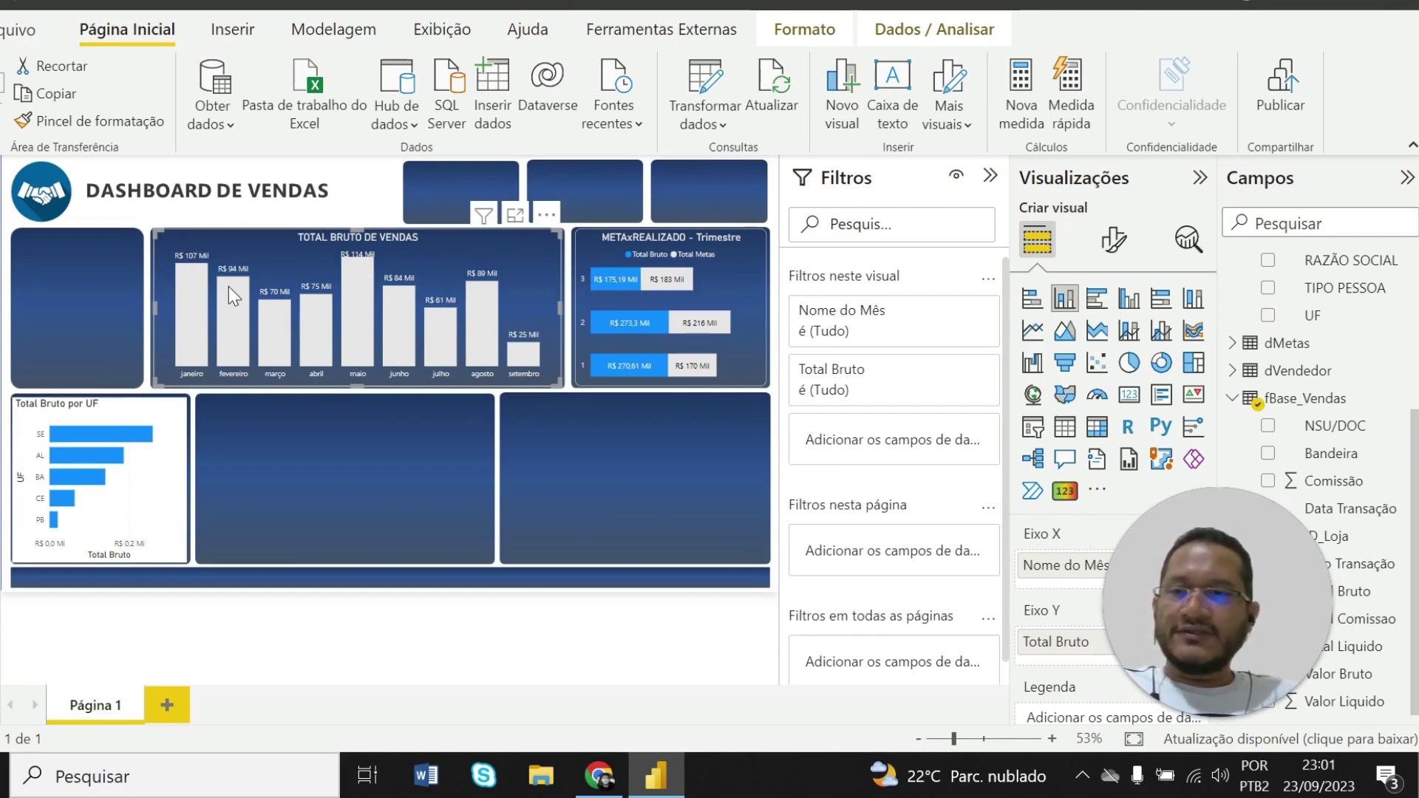
{"action": "mouse_move", "coordinate": [228, 286]}
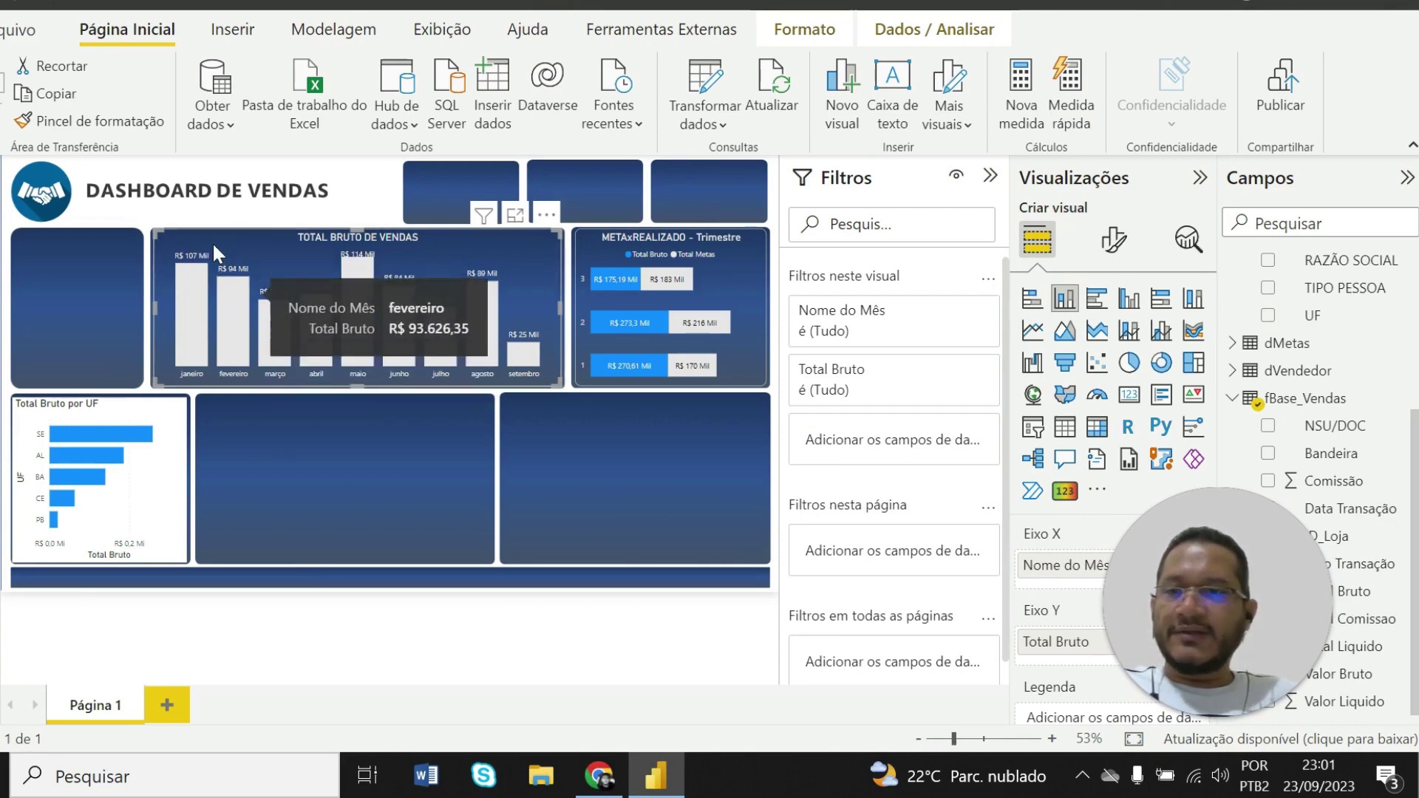
{"action": "left_click", "coordinate": [85, 129]}
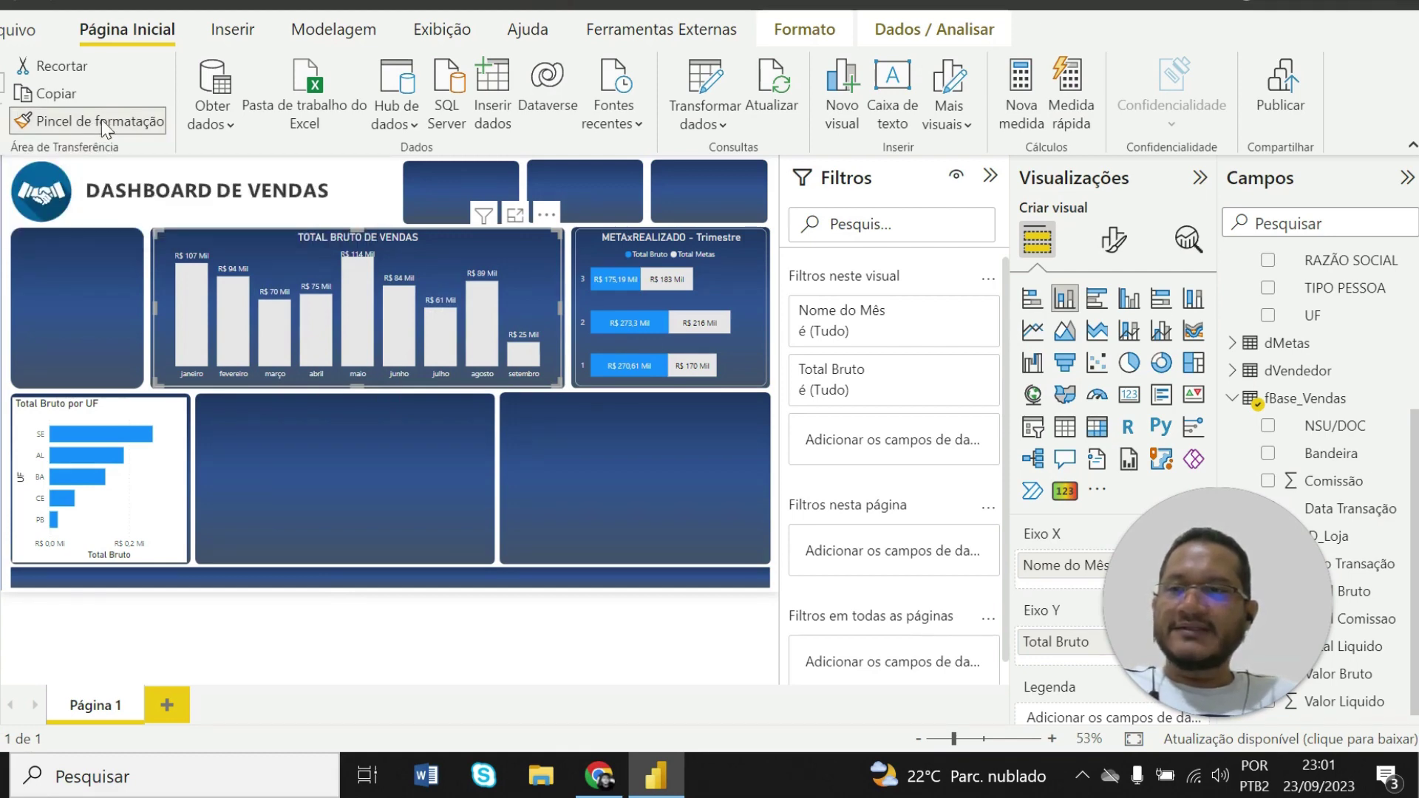
{"action": "left_click", "coordinate": [152, 482]}
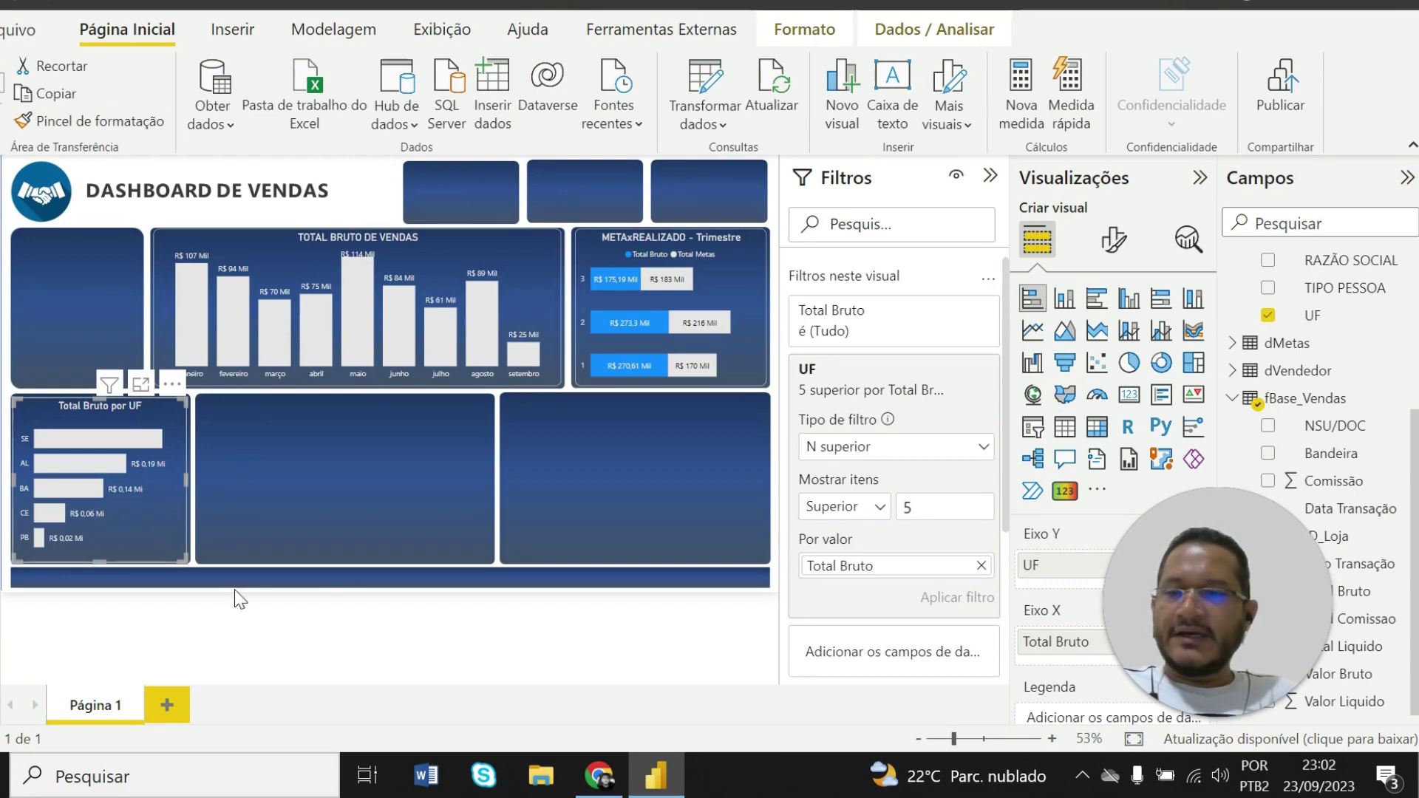
{"action": "left_click", "coordinate": [273, 554]}
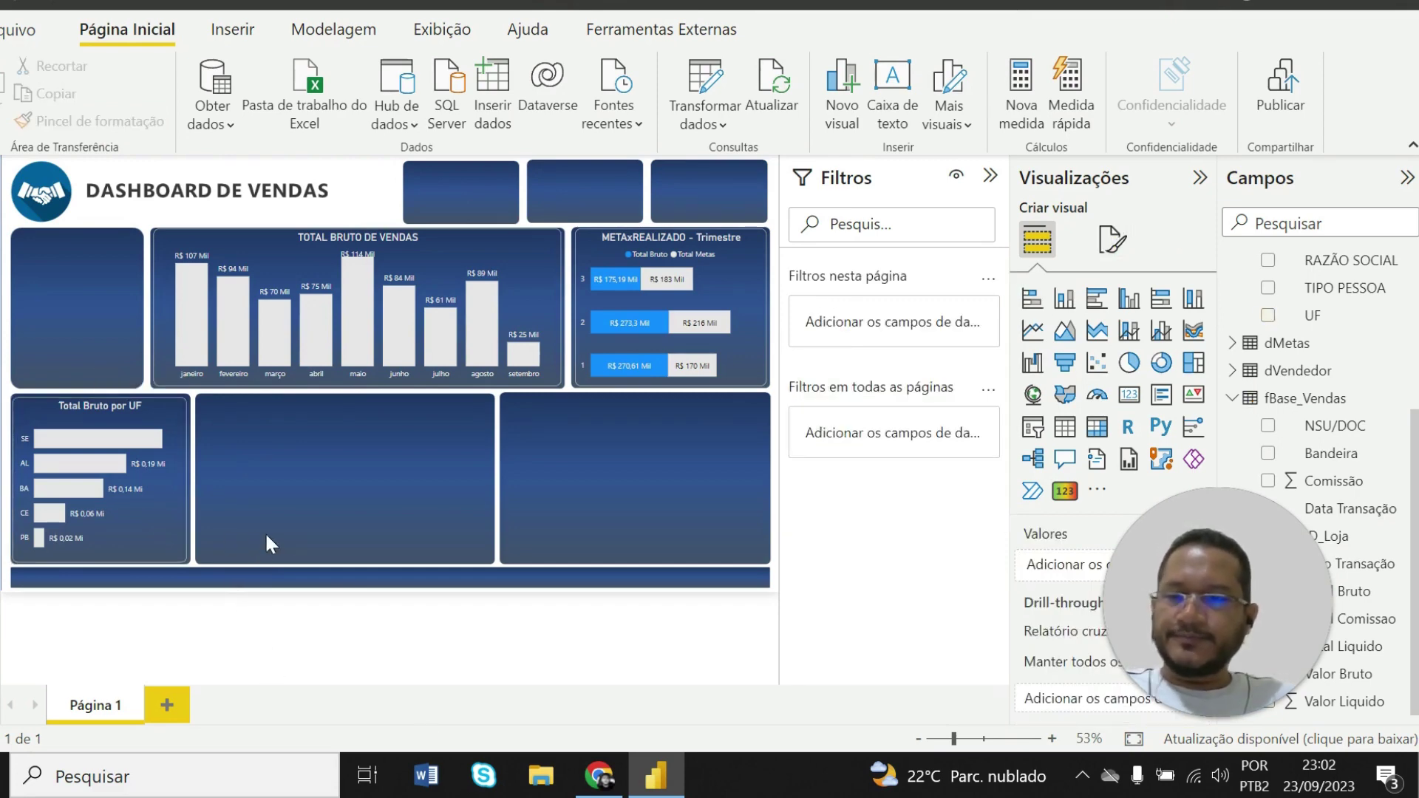
Check the TOP 05 VENDAS-UF chart on the published dashboard in Chrome, and return to Power BI Desktop with the UF bar chart selected
{"action": "left_click", "coordinate": [599, 776]}
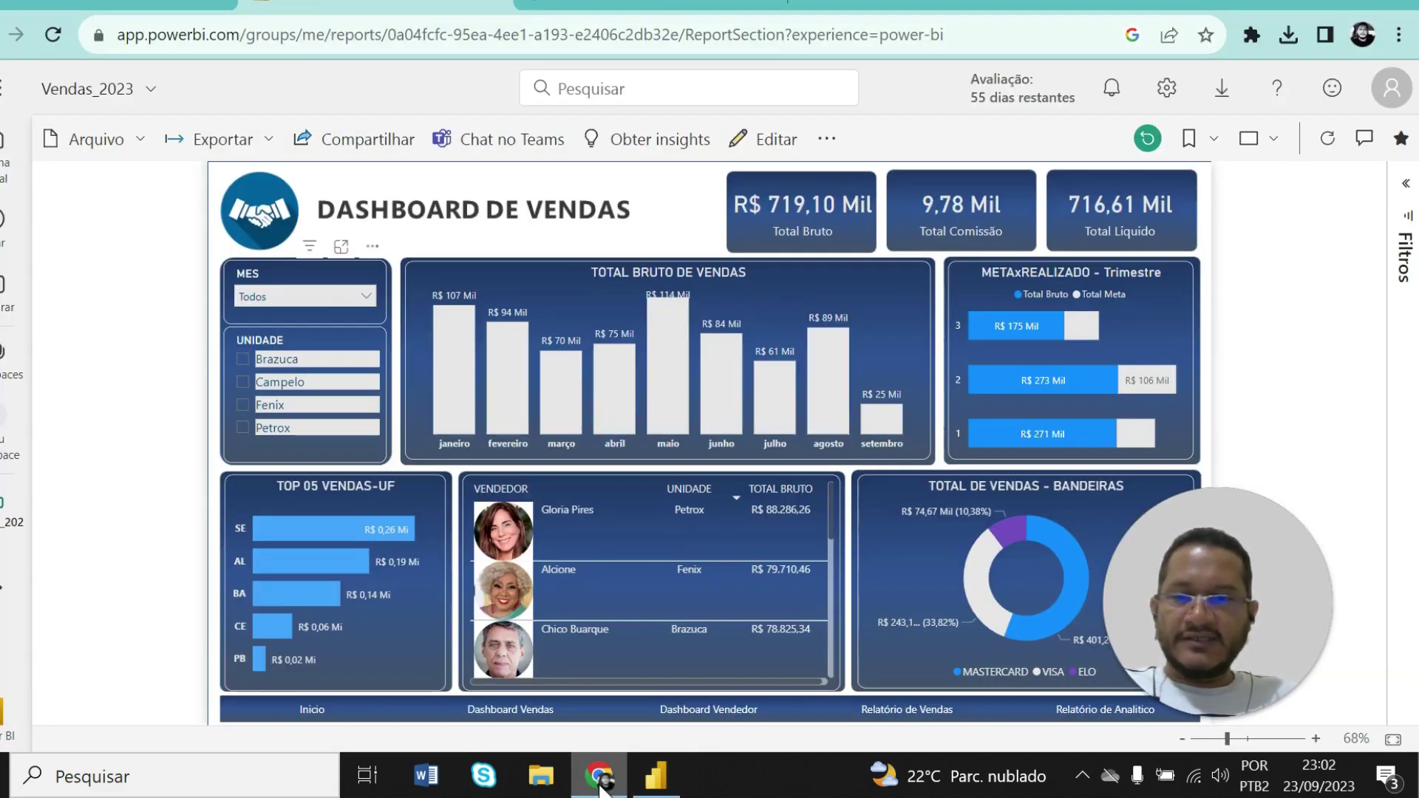
{"action": "left_click", "coordinate": [600, 784]}
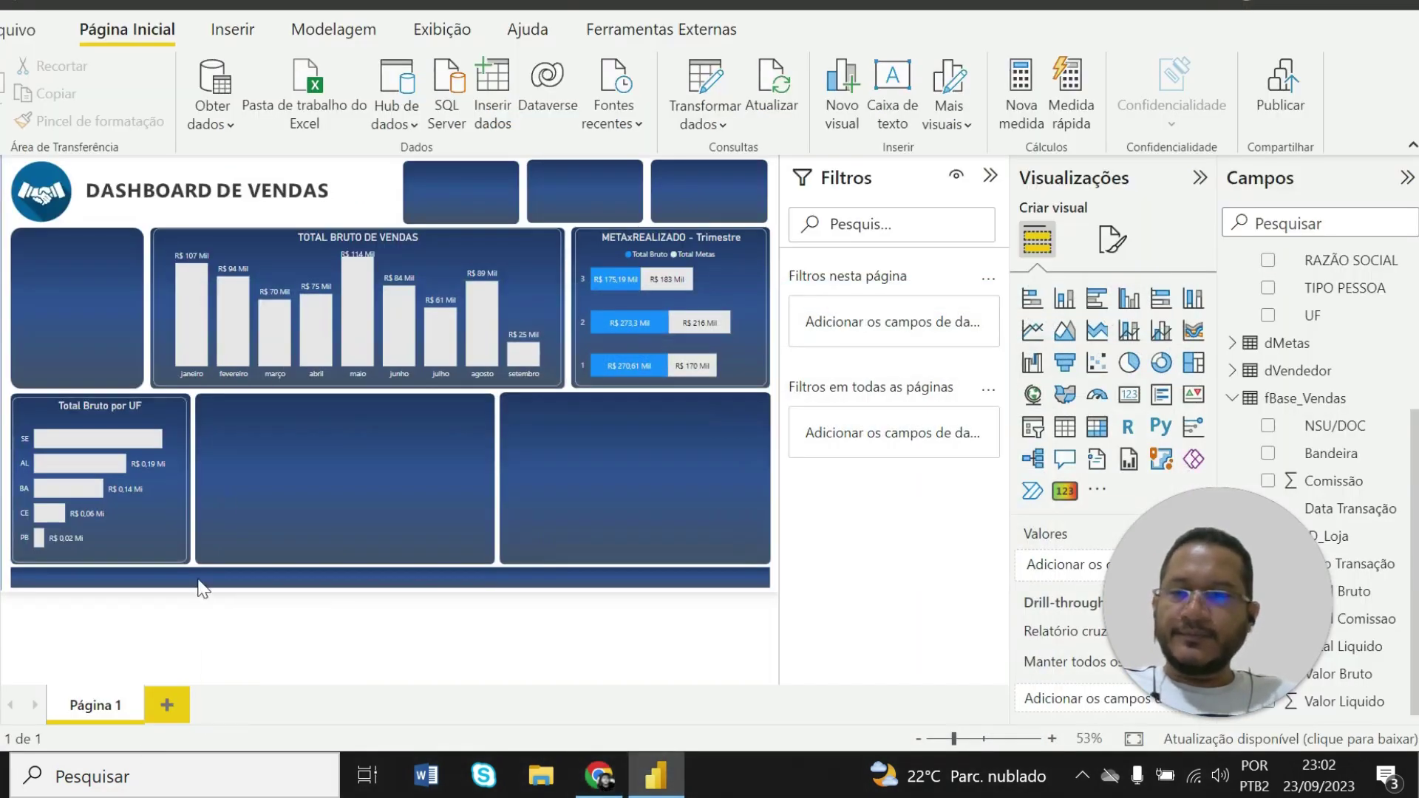
{"action": "left_click", "coordinate": [183, 552]}
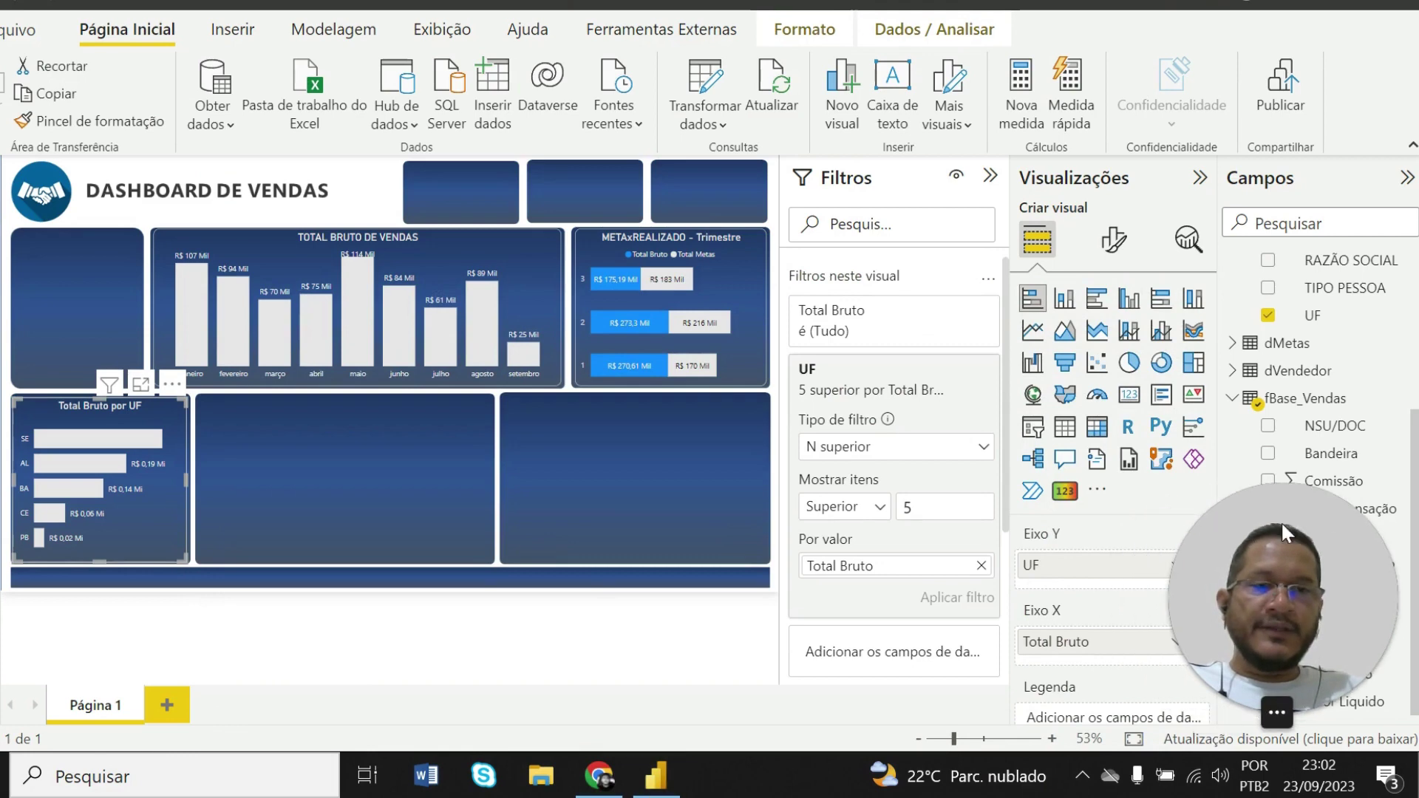
Change the default bar colour of the Total Bruto por UF chart to a light blue theme shade
{"action": "left_click", "coordinate": [1112, 244]}
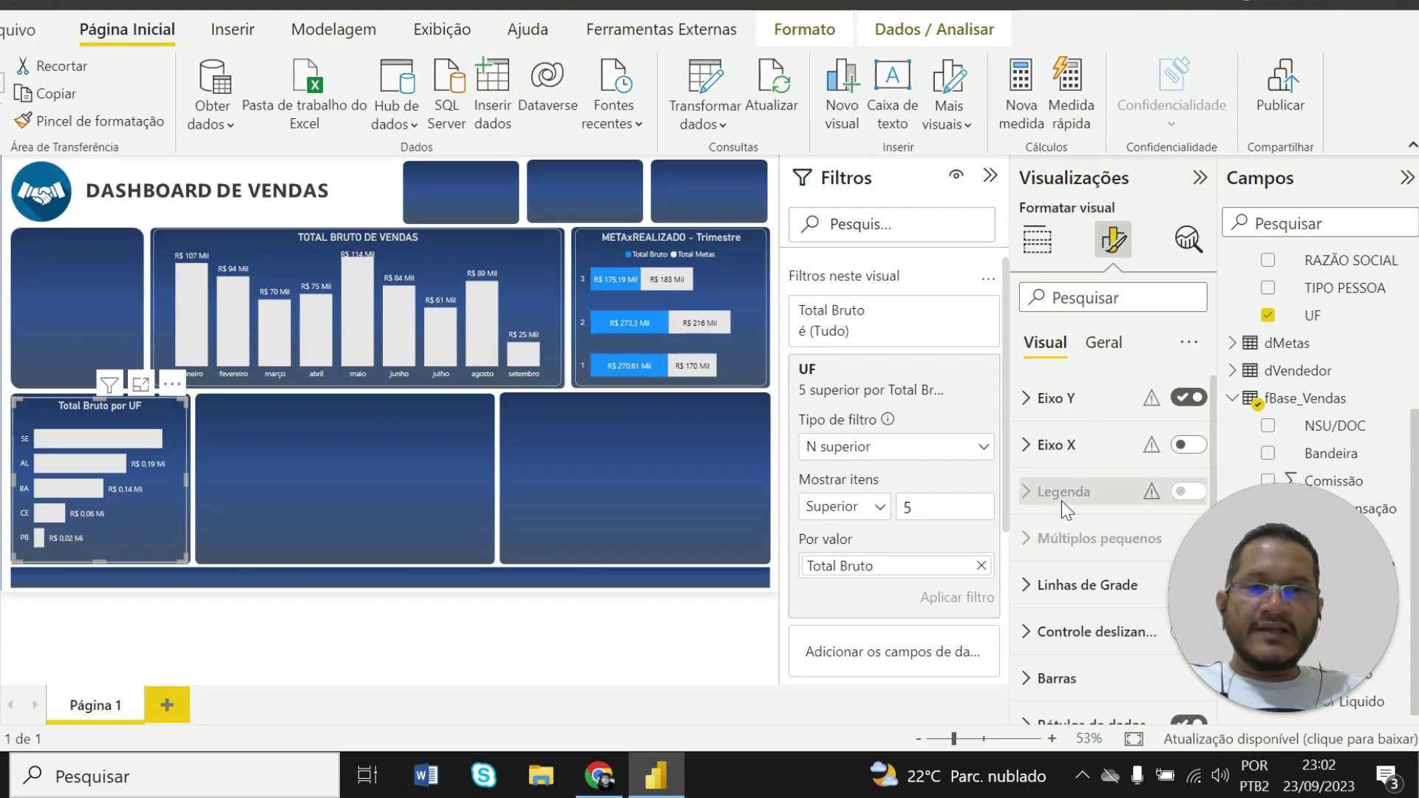
{"action": "scroll", "coordinate": [1061, 500], "scroll_direction": "down", "scroll_amount": 3}
{"action": "scroll", "coordinate": [1061, 500], "scroll_direction": "up", "scroll_amount": 3}
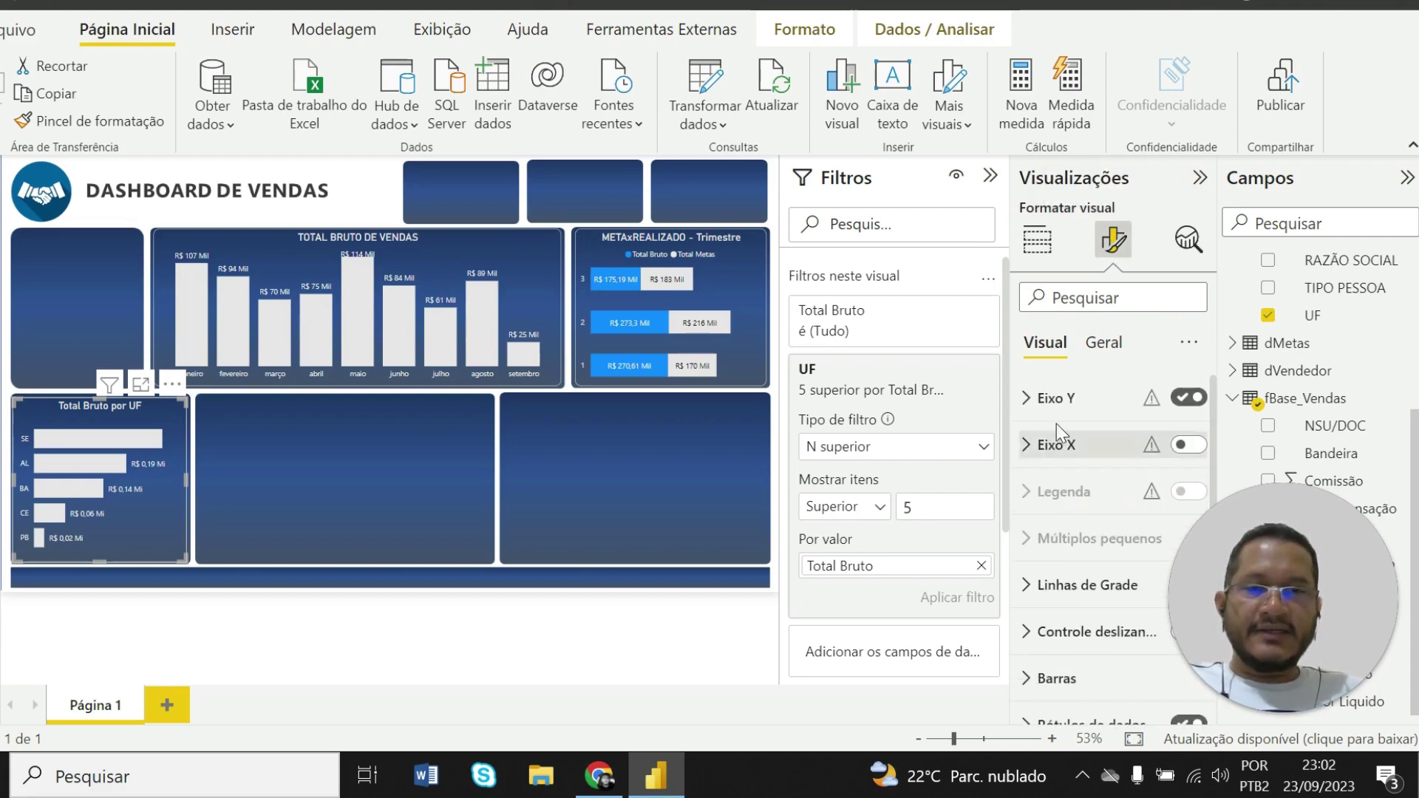
{"action": "scroll", "coordinate": [1061, 517], "scroll_direction": "down", "scroll_amount": 3}
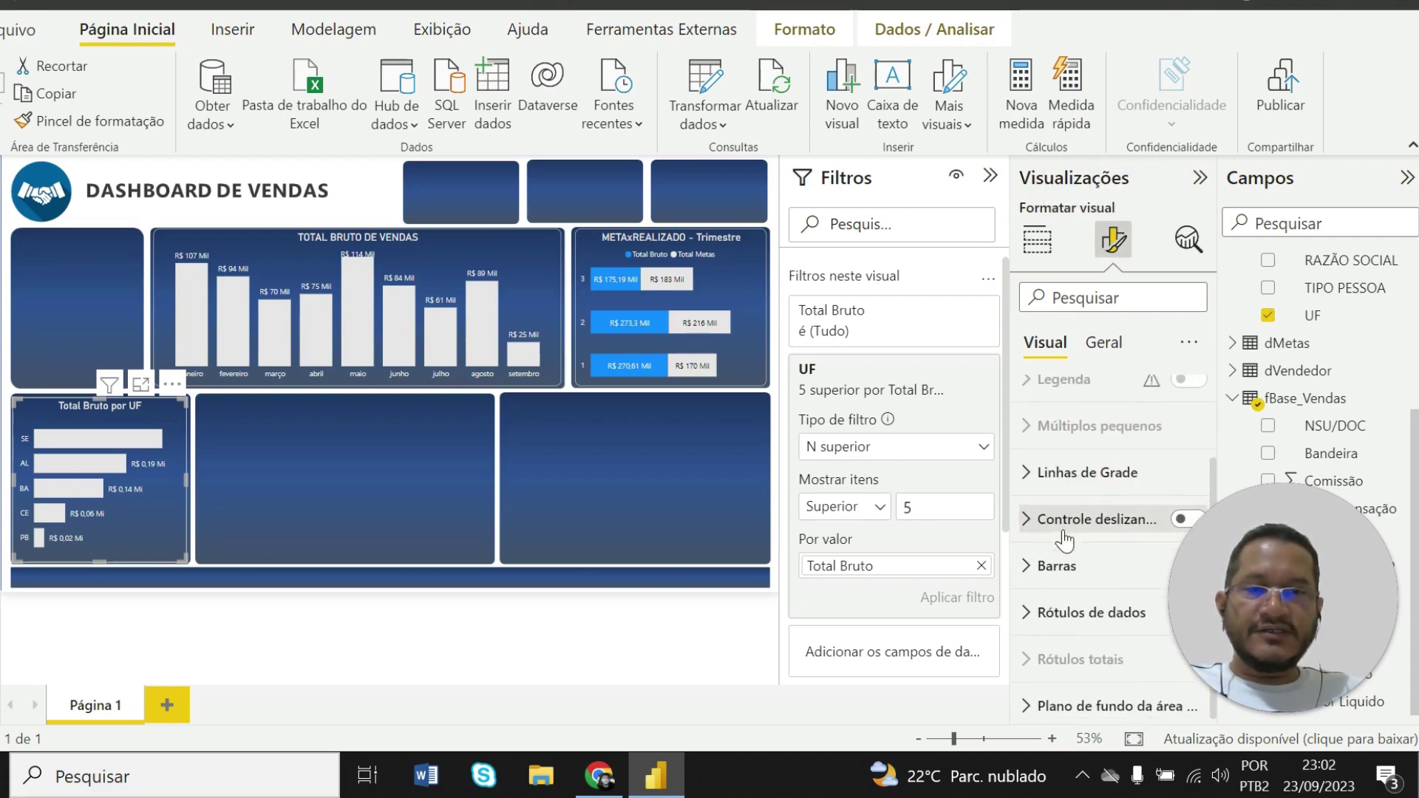
{"action": "left_click", "coordinate": [1029, 570]}
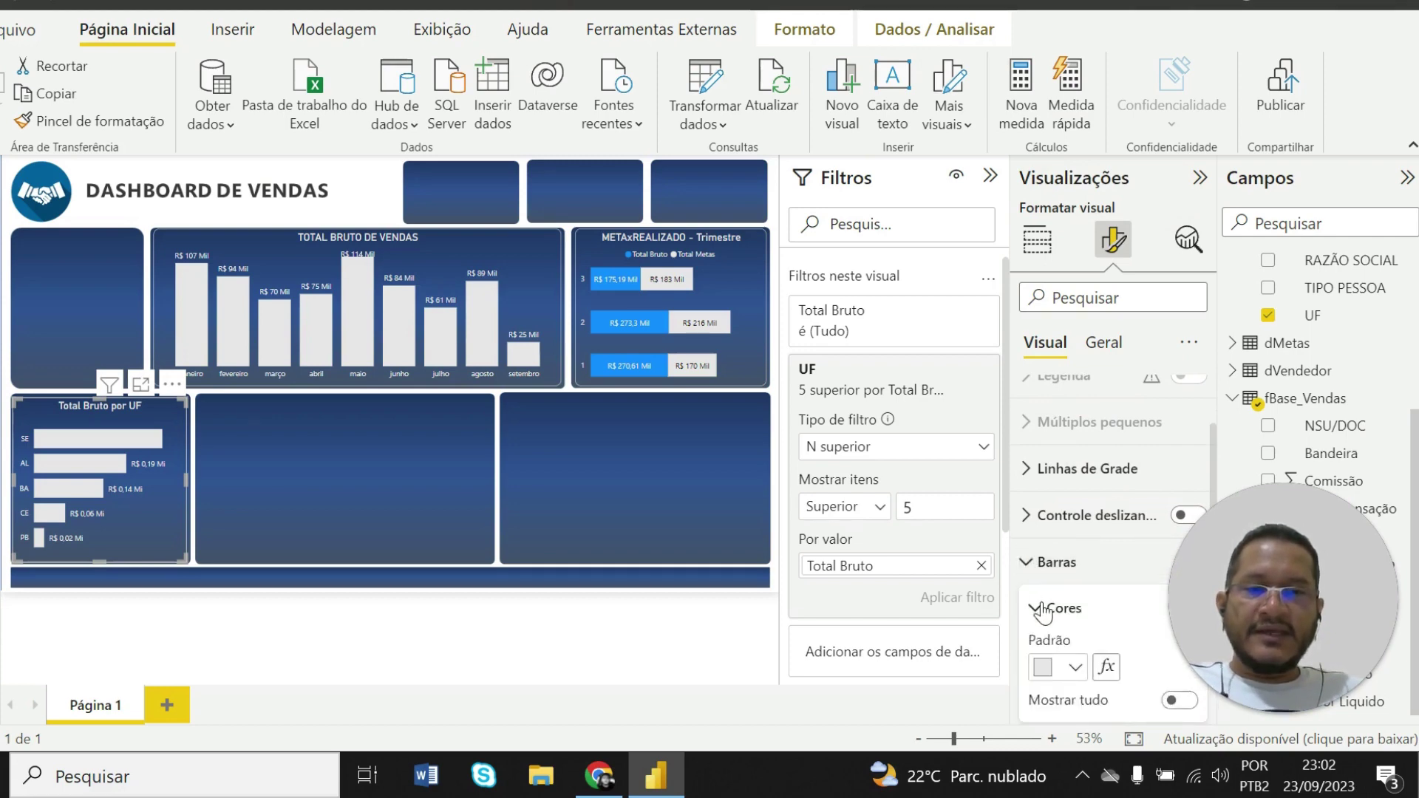
{"action": "scroll", "coordinate": [1042, 592], "scroll_direction": "down", "scroll_amount": 3}
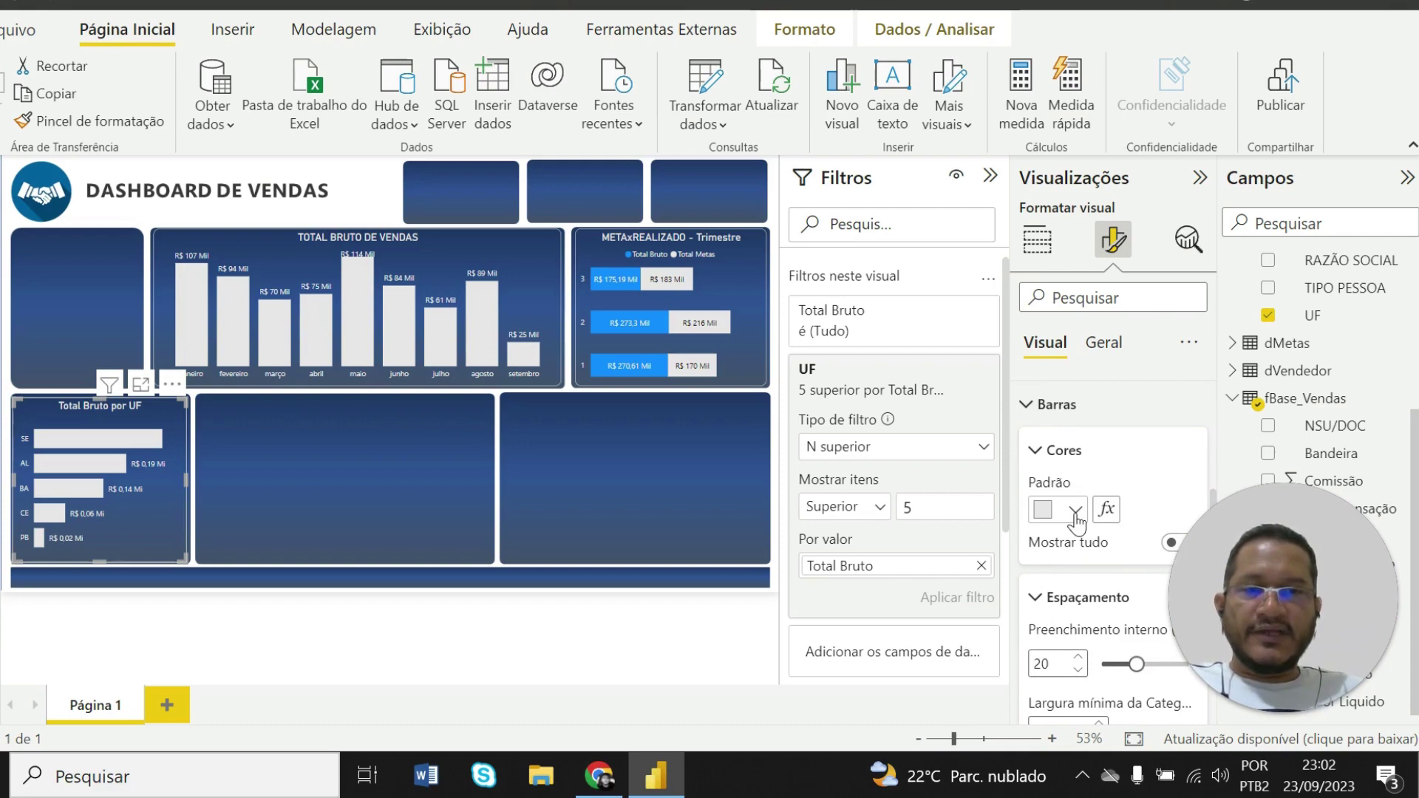
{"action": "left_click", "coordinate": [1075, 512]}
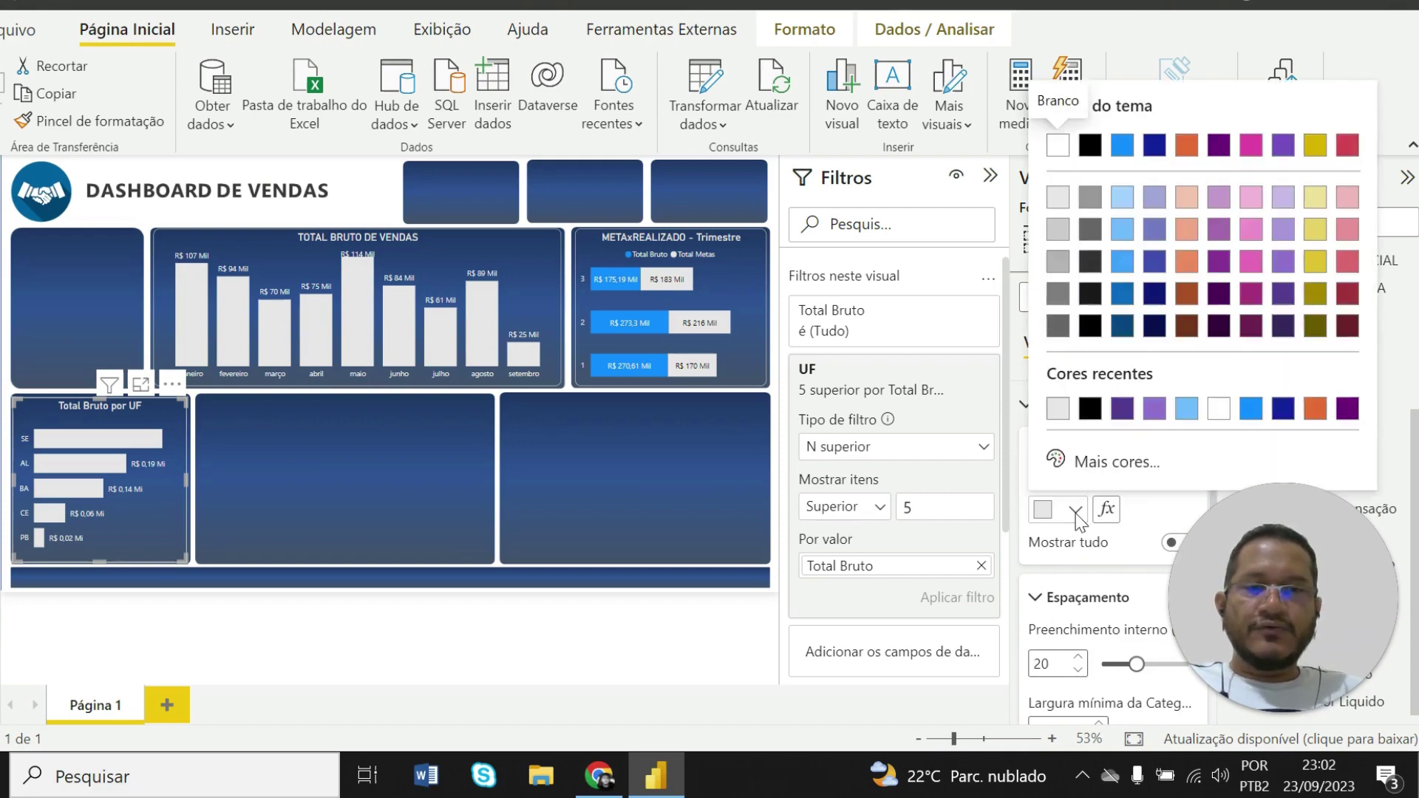
{"action": "left_click", "coordinate": [1123, 262]}
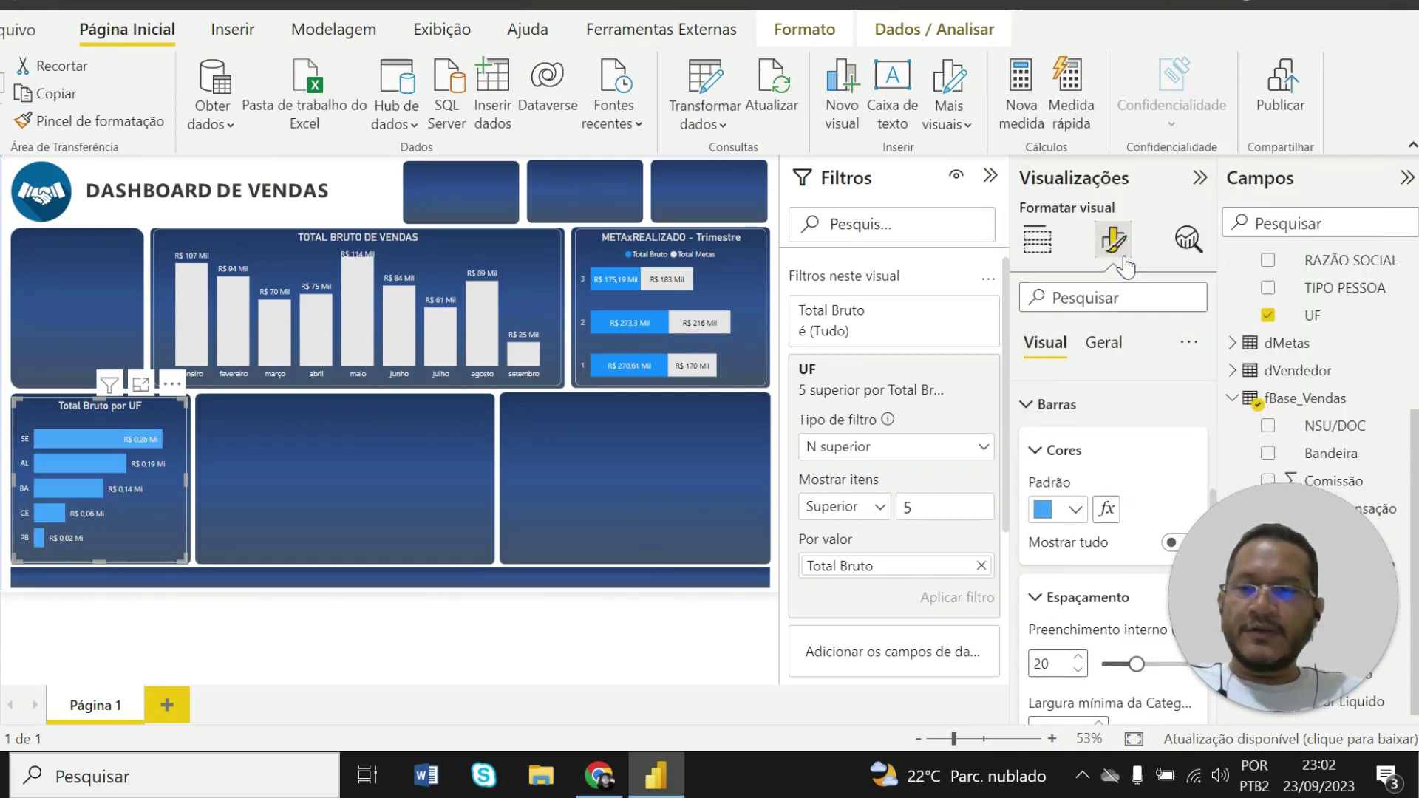
{"action": "left_click", "coordinate": [390, 522]}
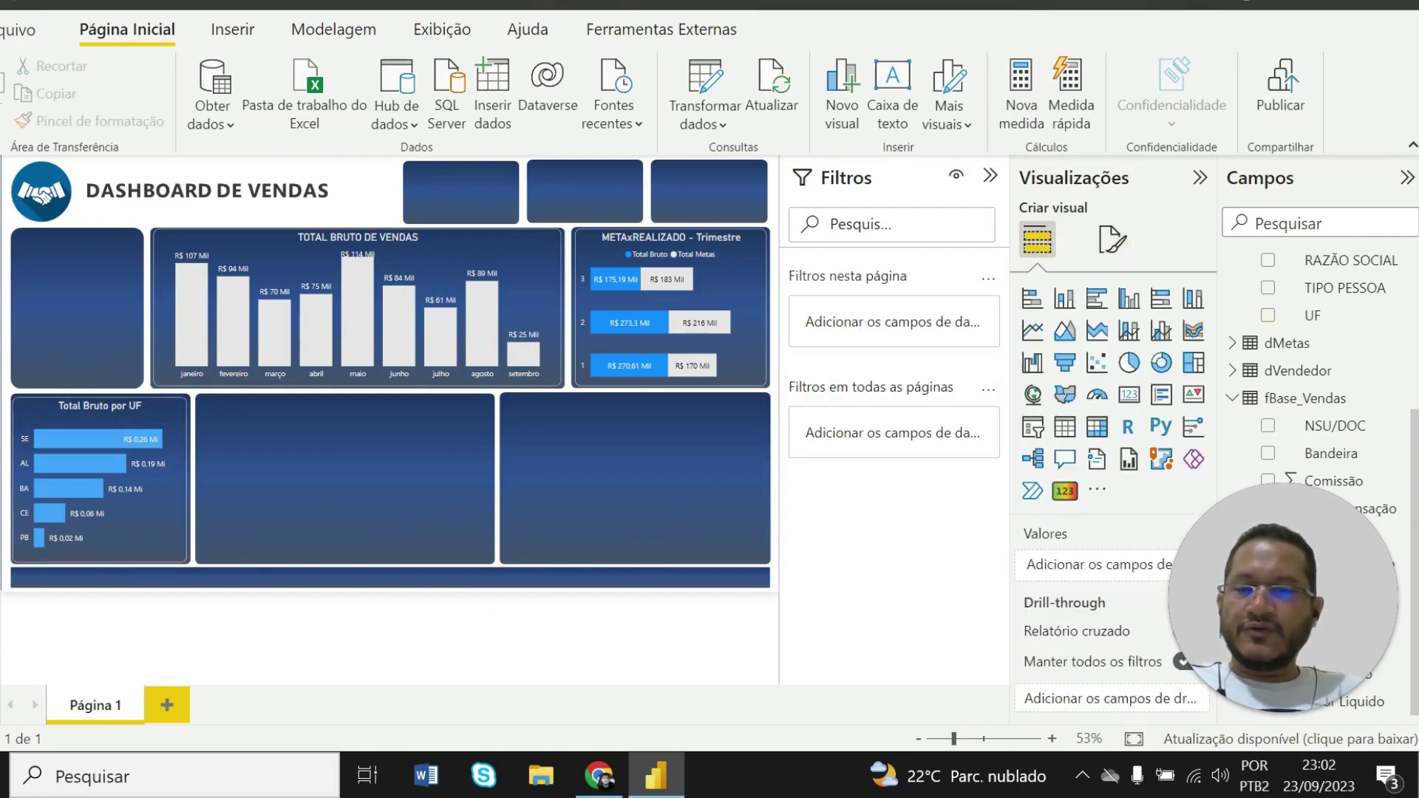
Check the state chart's title on the published dashboard in Chrome, and retitle the UF bar chart "TOP 05 VENDAS - UF"
{"action": "left_click", "coordinate": [597, 778]}
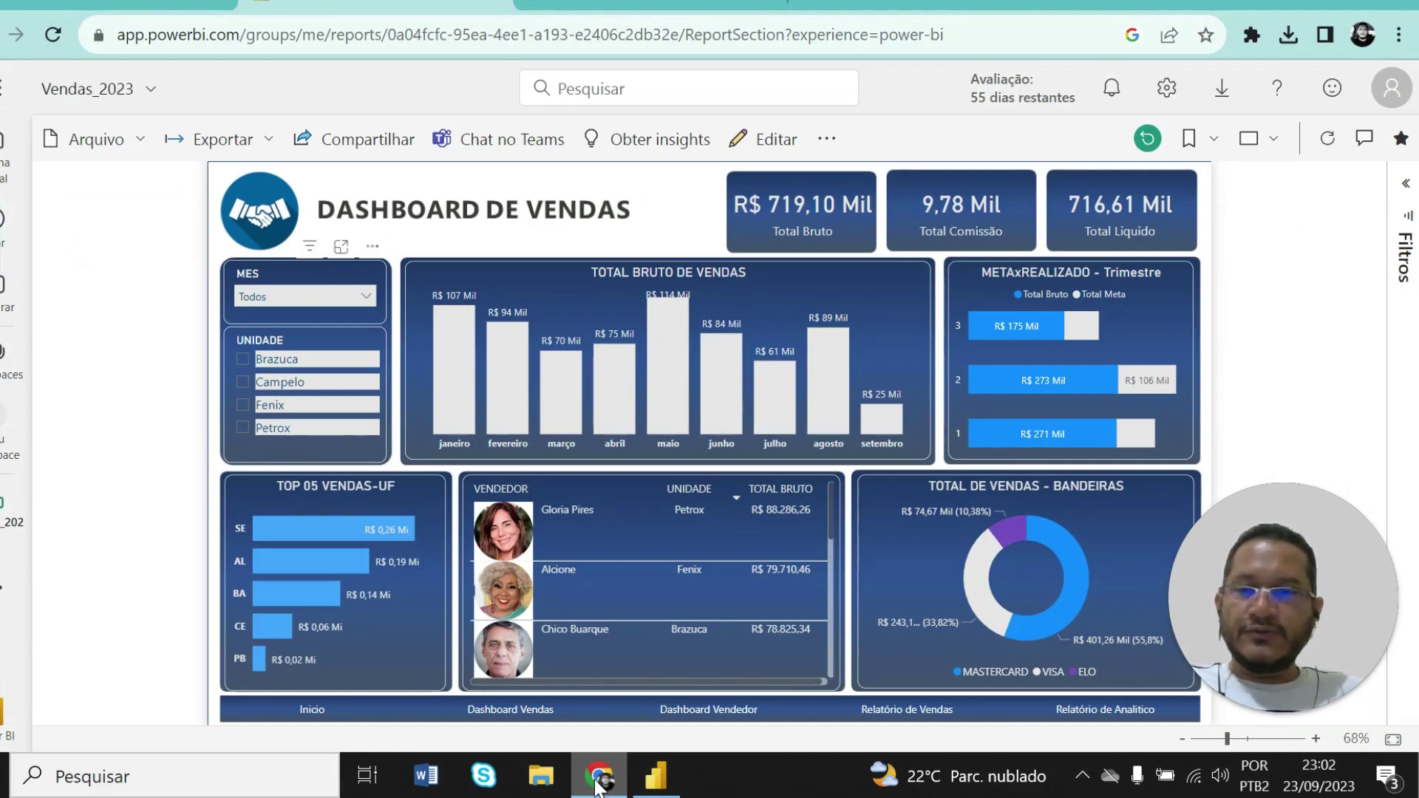
{"action": "left_click", "coordinate": [597, 777]}
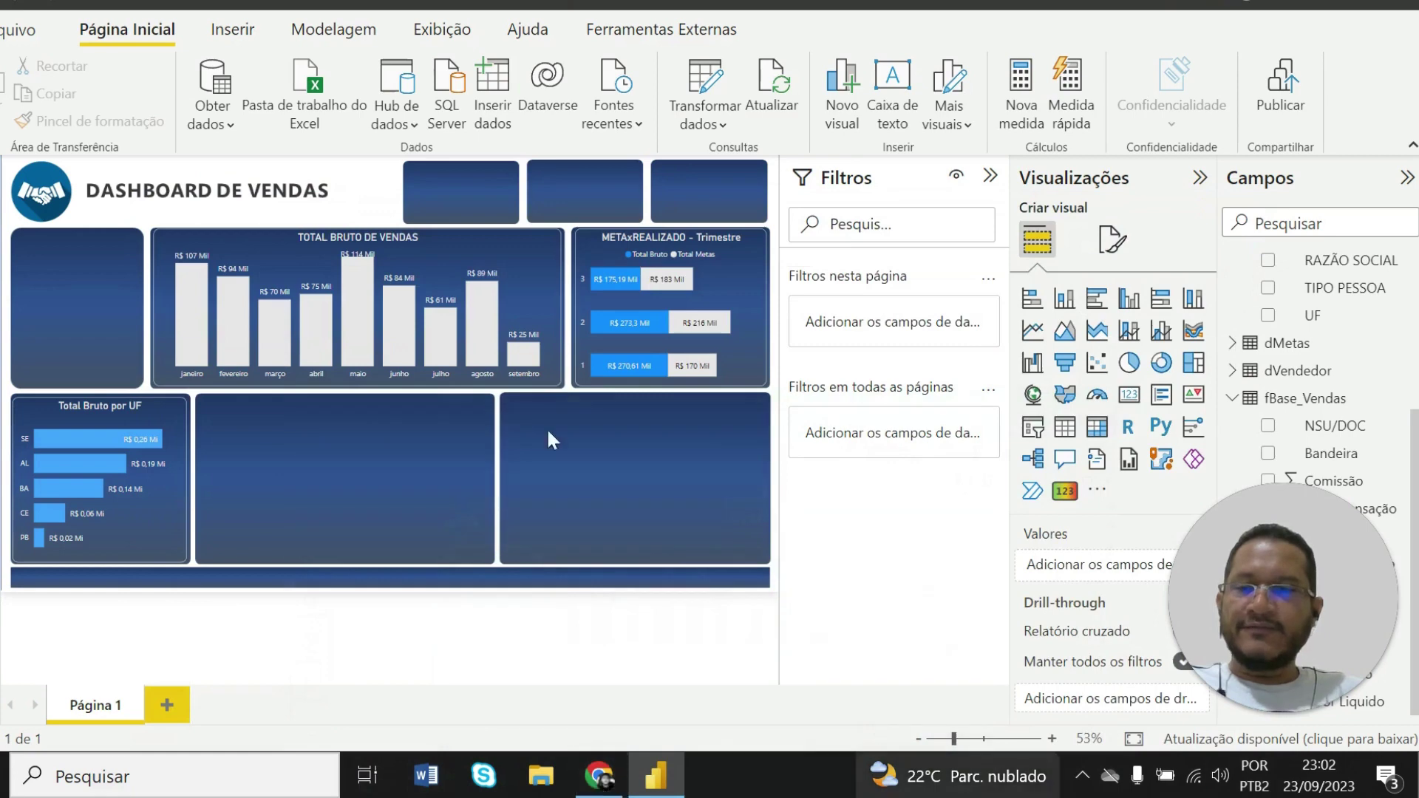
{"action": "left_click", "coordinate": [182, 562]}
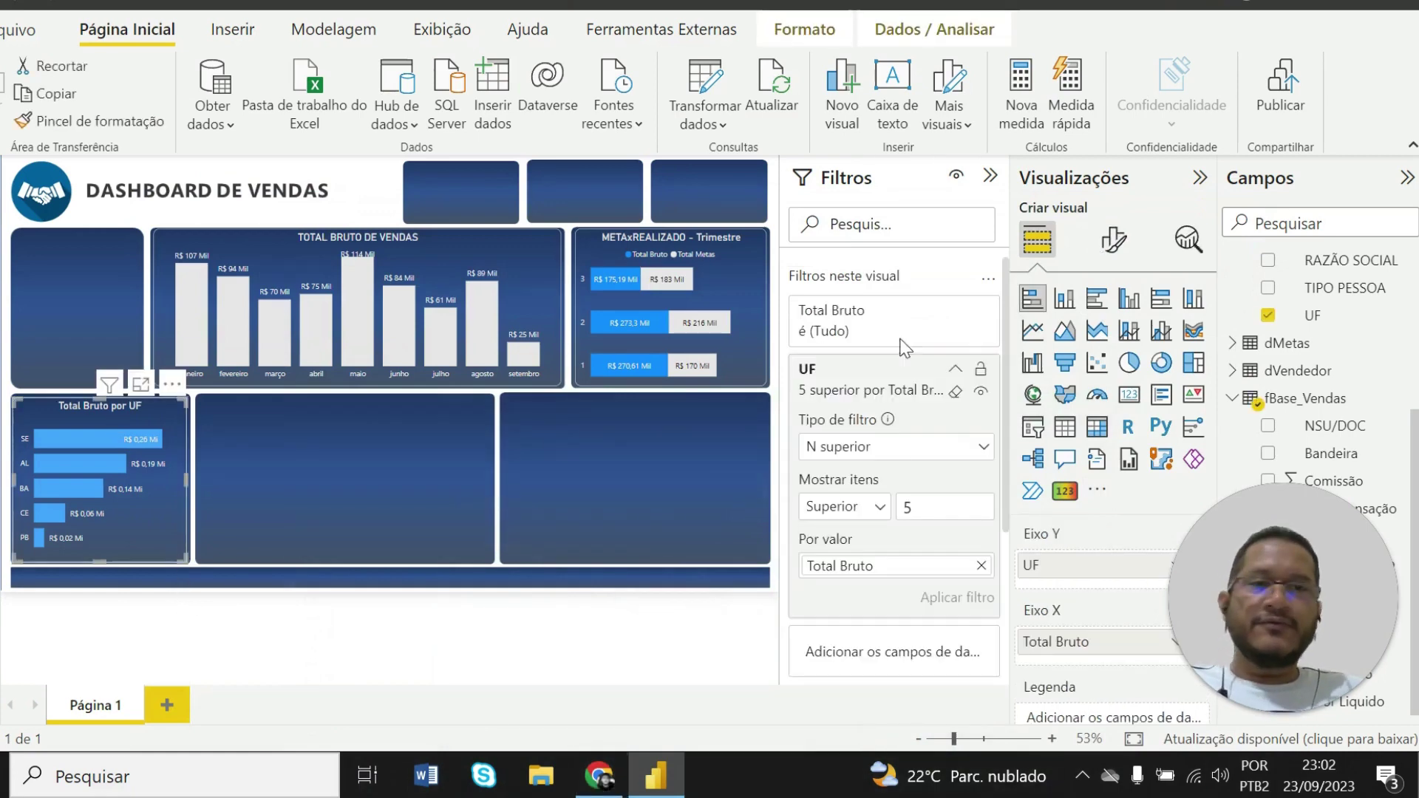
{"action": "left_click", "coordinate": [1113, 248]}
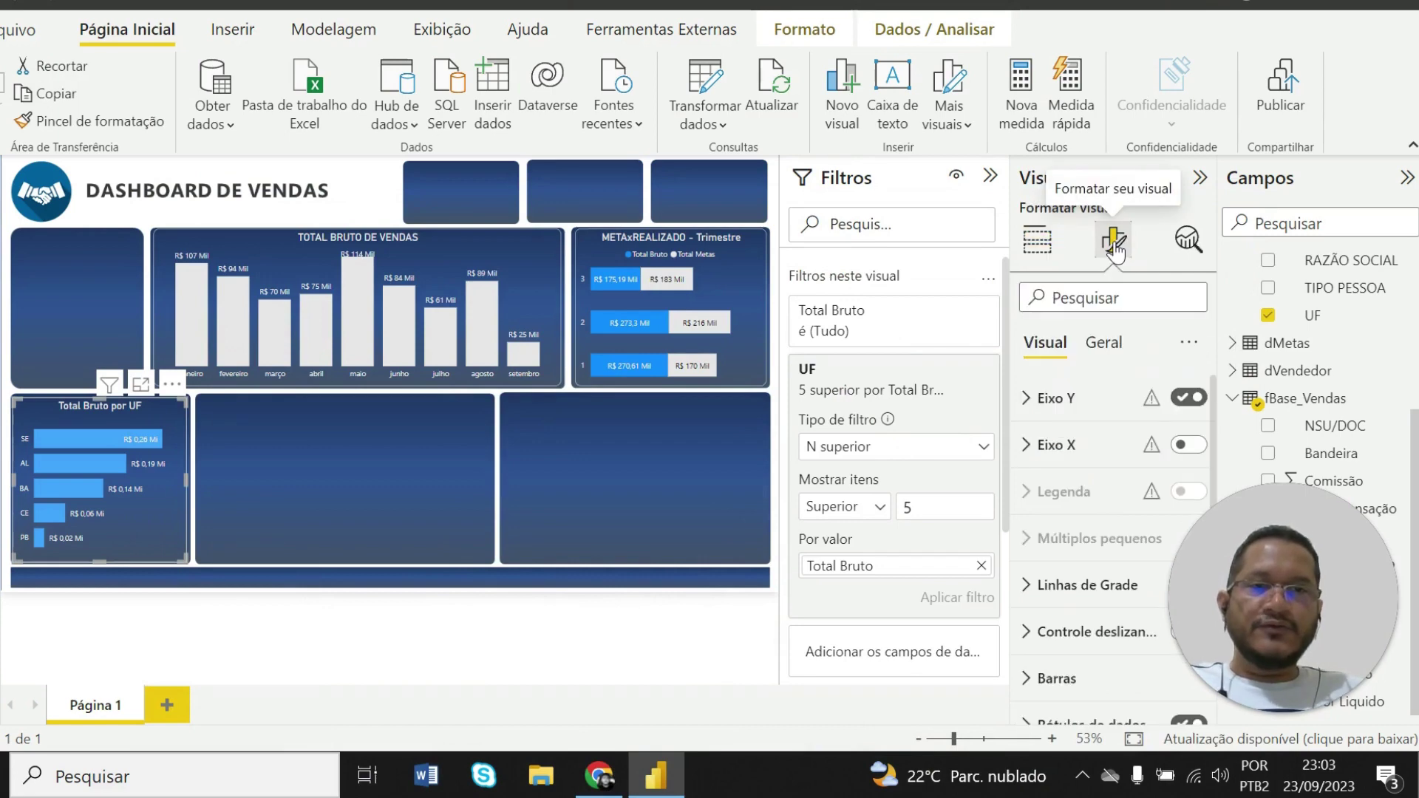
{"action": "left_click", "coordinate": [1105, 344]}
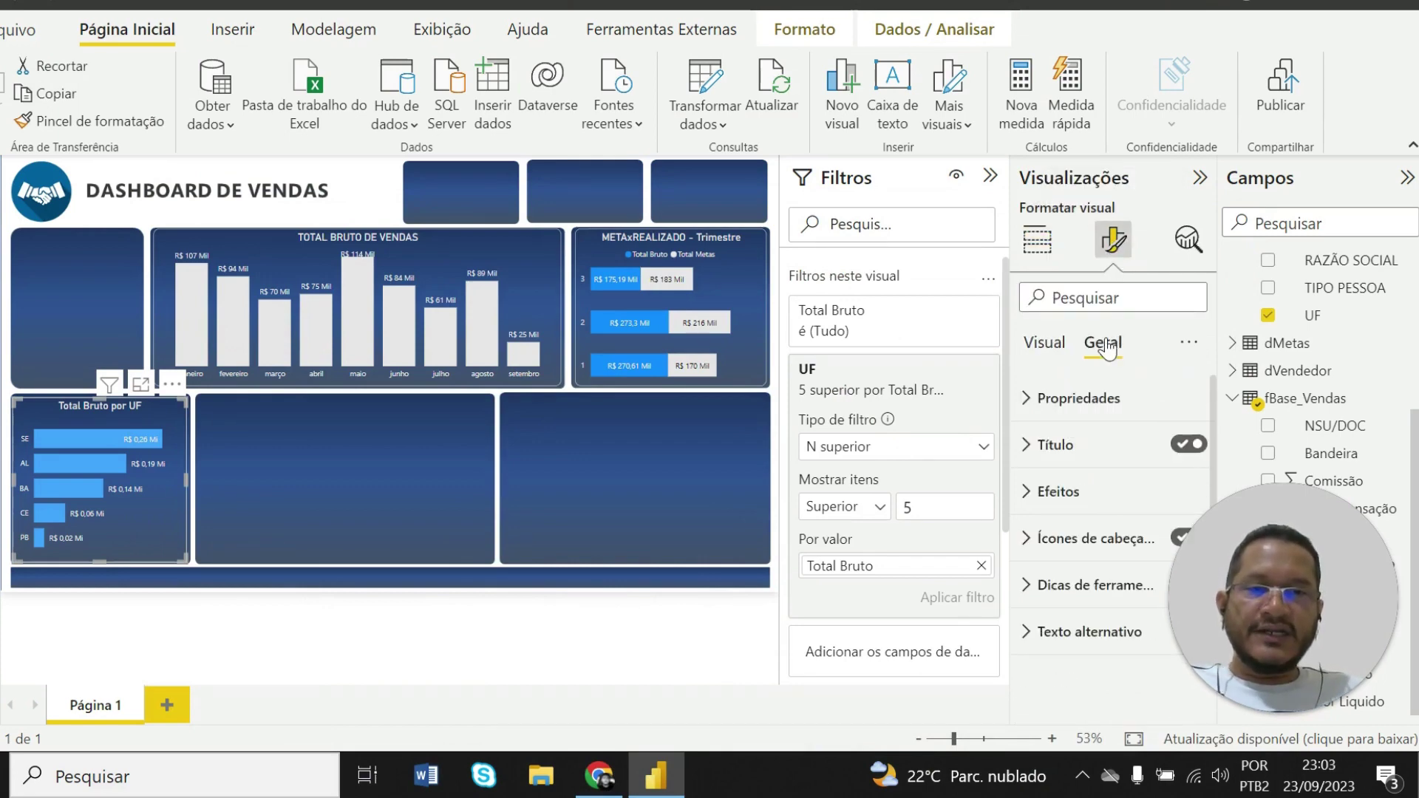
{"action": "left_click", "coordinate": [1028, 446]}
{"action": "left_click_drag", "start_coordinate": [1149, 514], "coordinate": [1031, 512]}
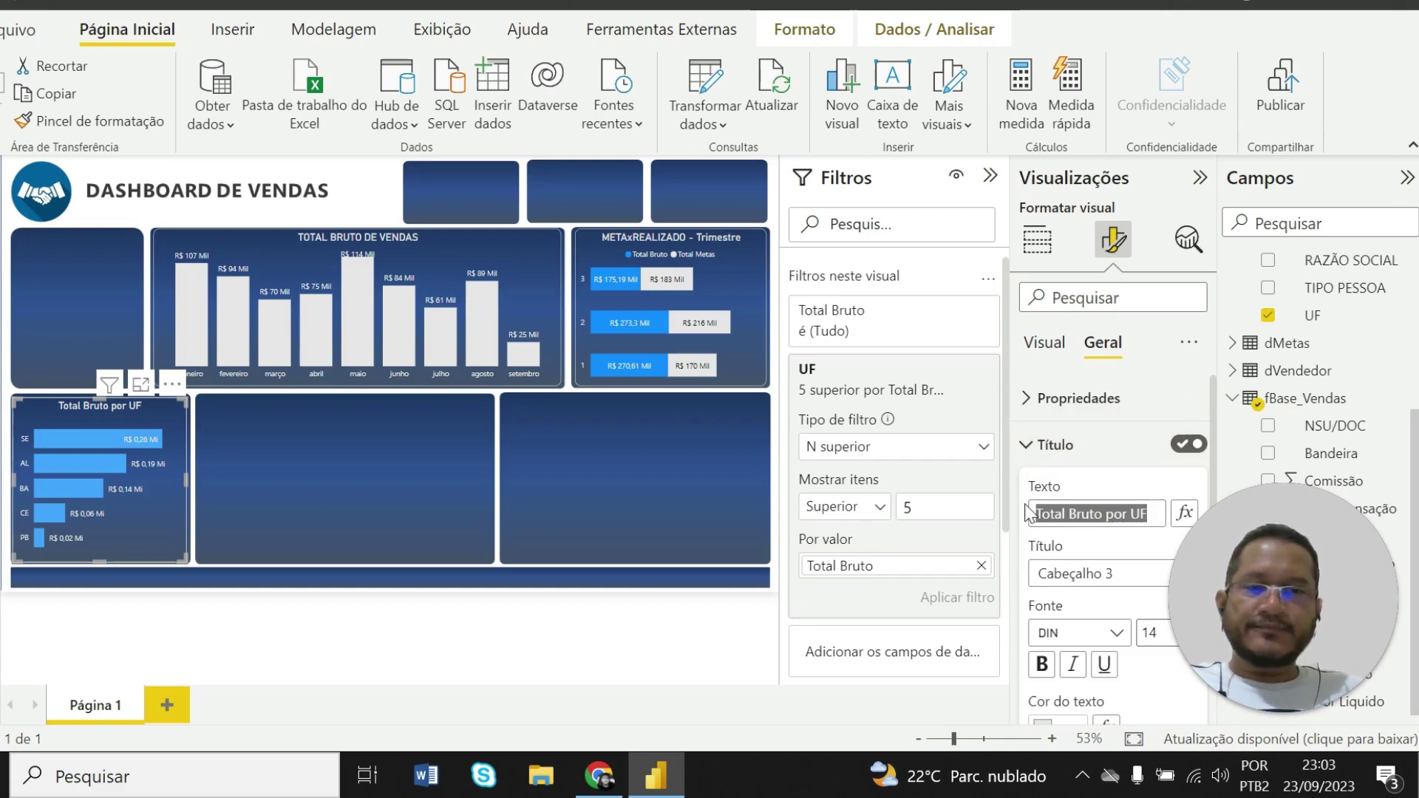
{"action": "type", "text": "TOP"}
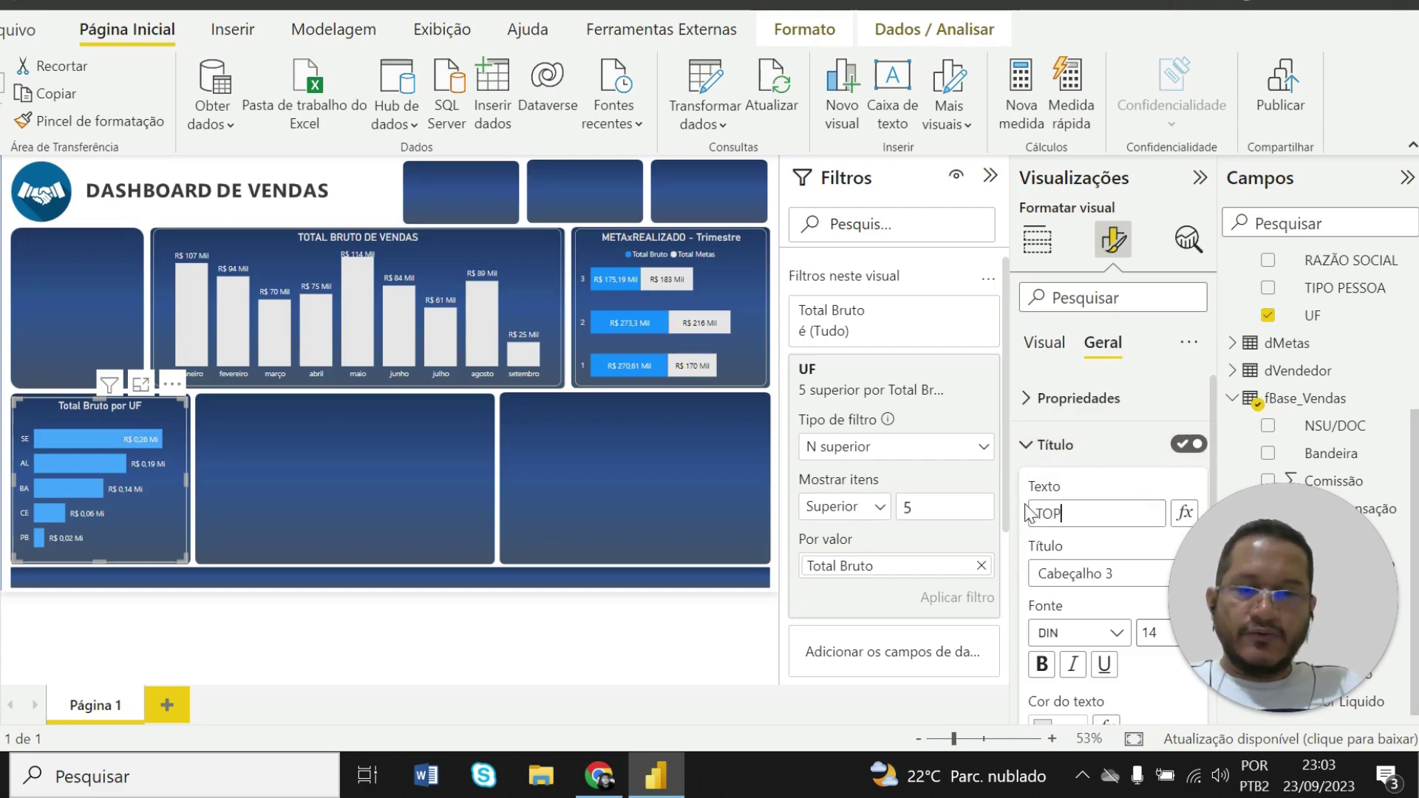
{"action": "type", "text": " 0"}
{"action": "key", "text": "BackSpace"}
{"action": "type", "text": "5"}
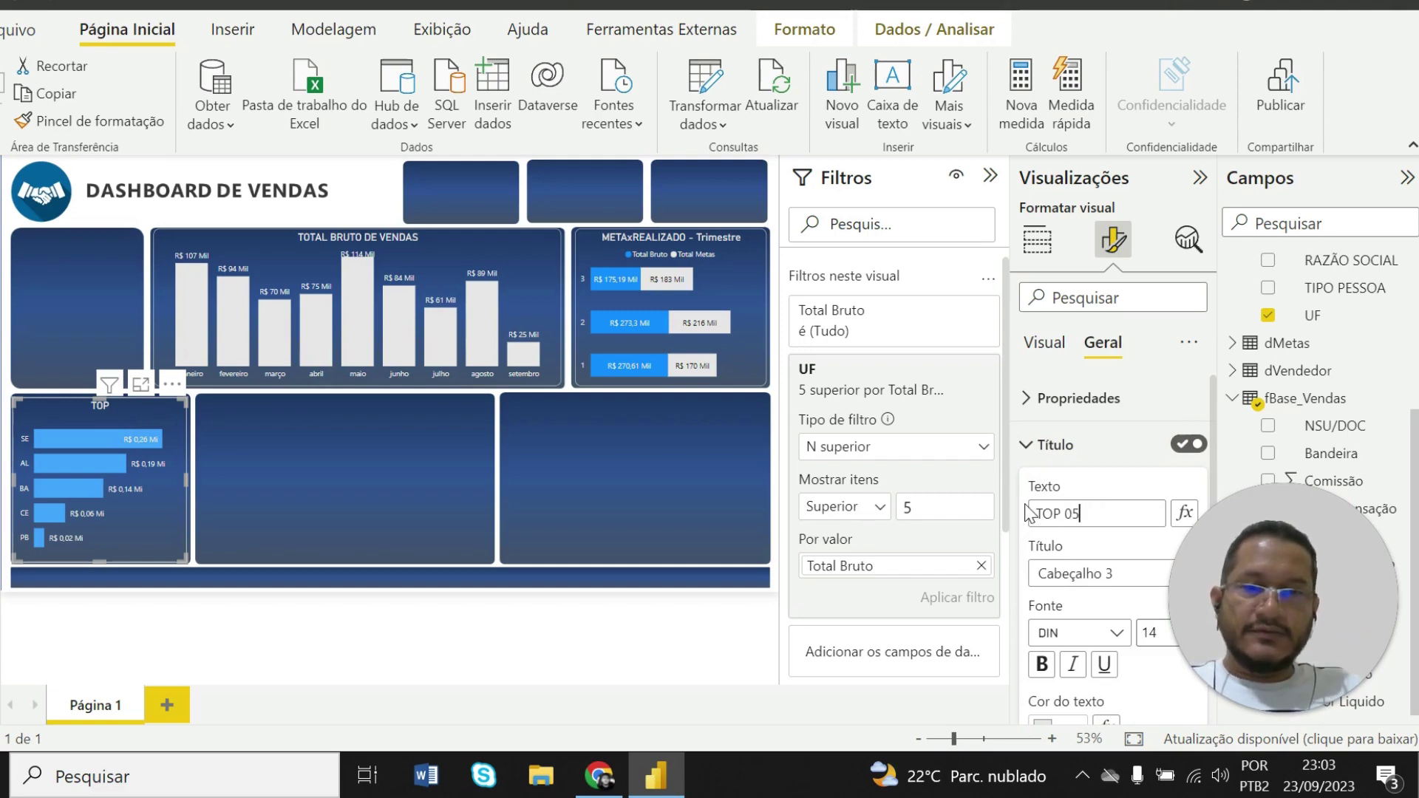
{"action": "type", "text": " VENDAS - UF"}
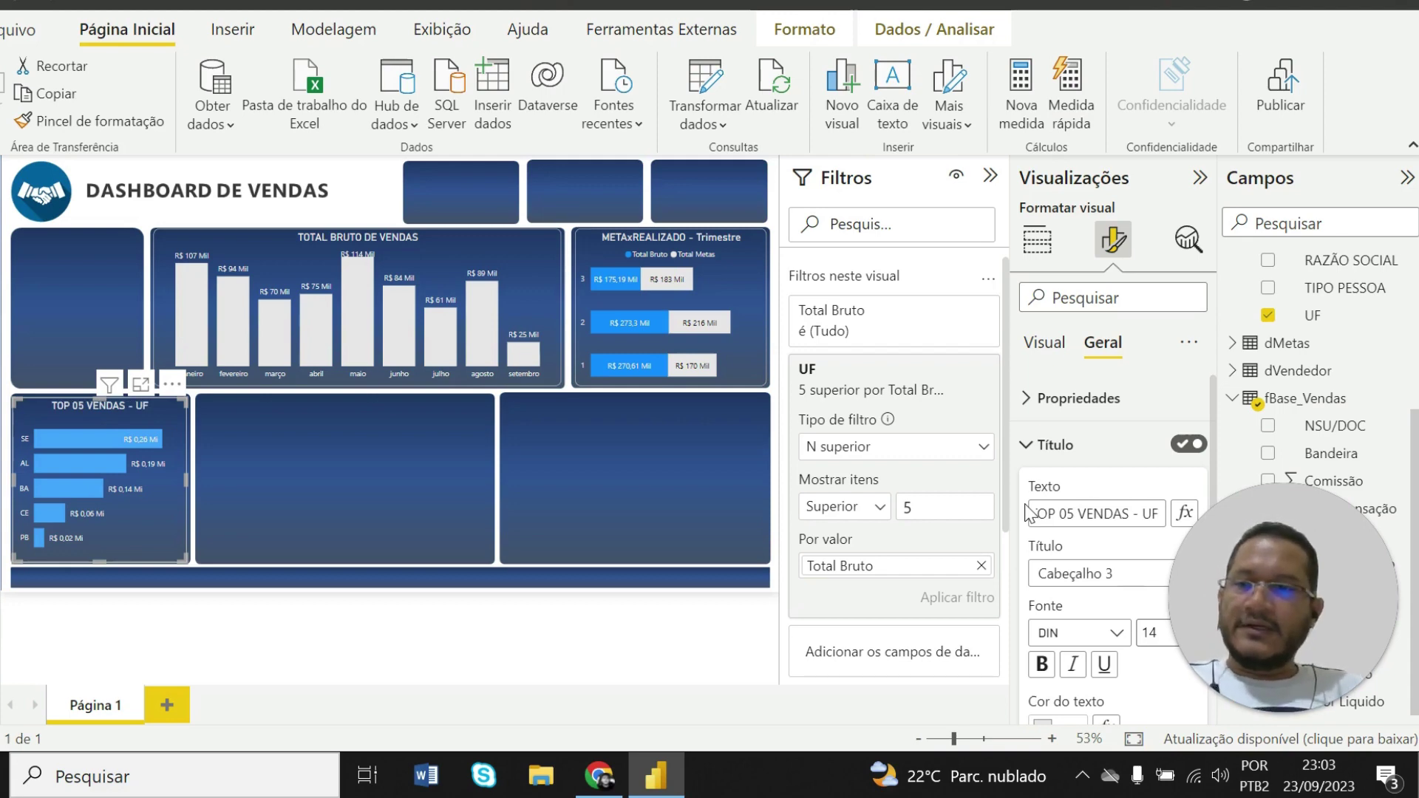
{"action": "left_click", "coordinate": [246, 544]}
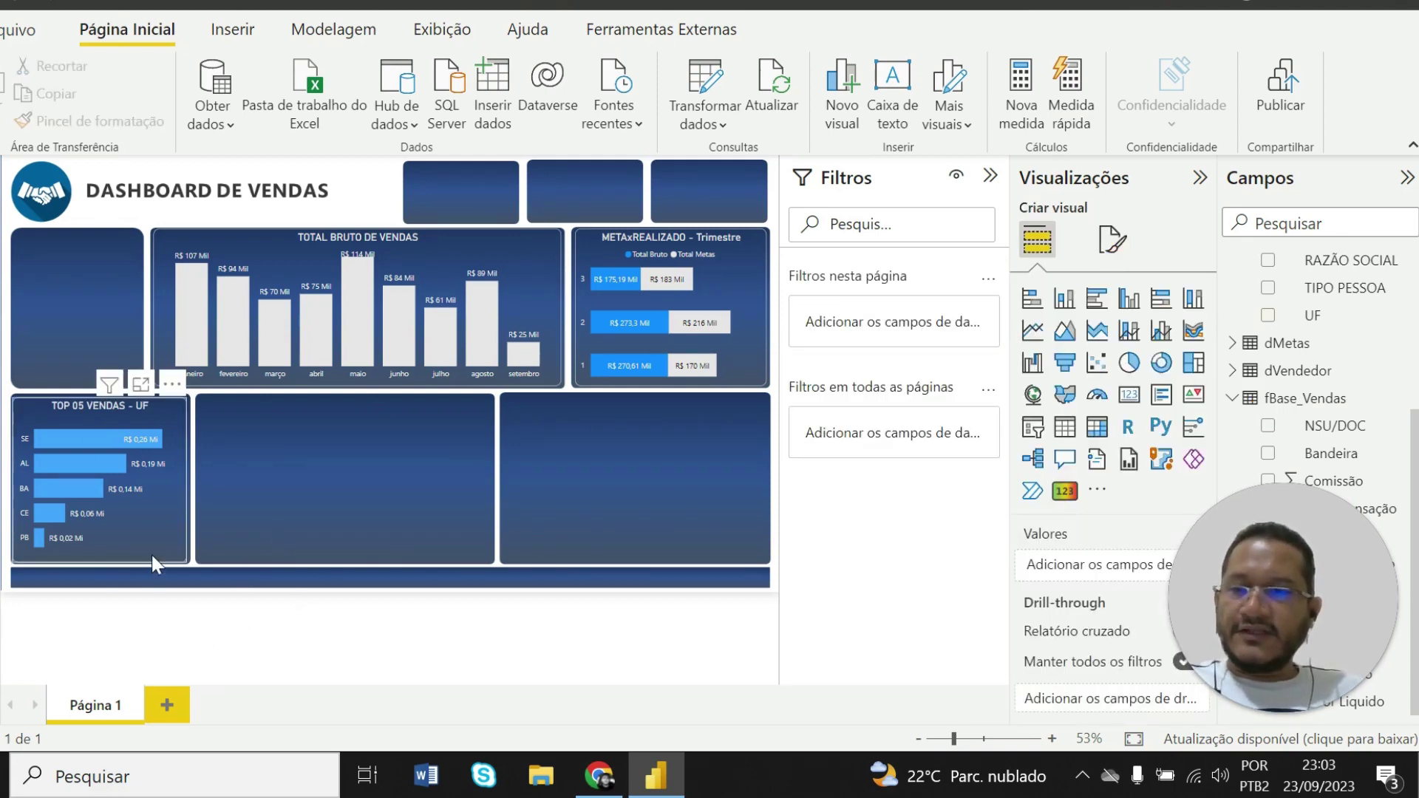
Examine the VENDEDOR table beside the TOP 05 VENDAS-UF chart on the published dashboard in Chrome, and return to Power BI Desktop
{"action": "left_click", "coordinate": [131, 499]}
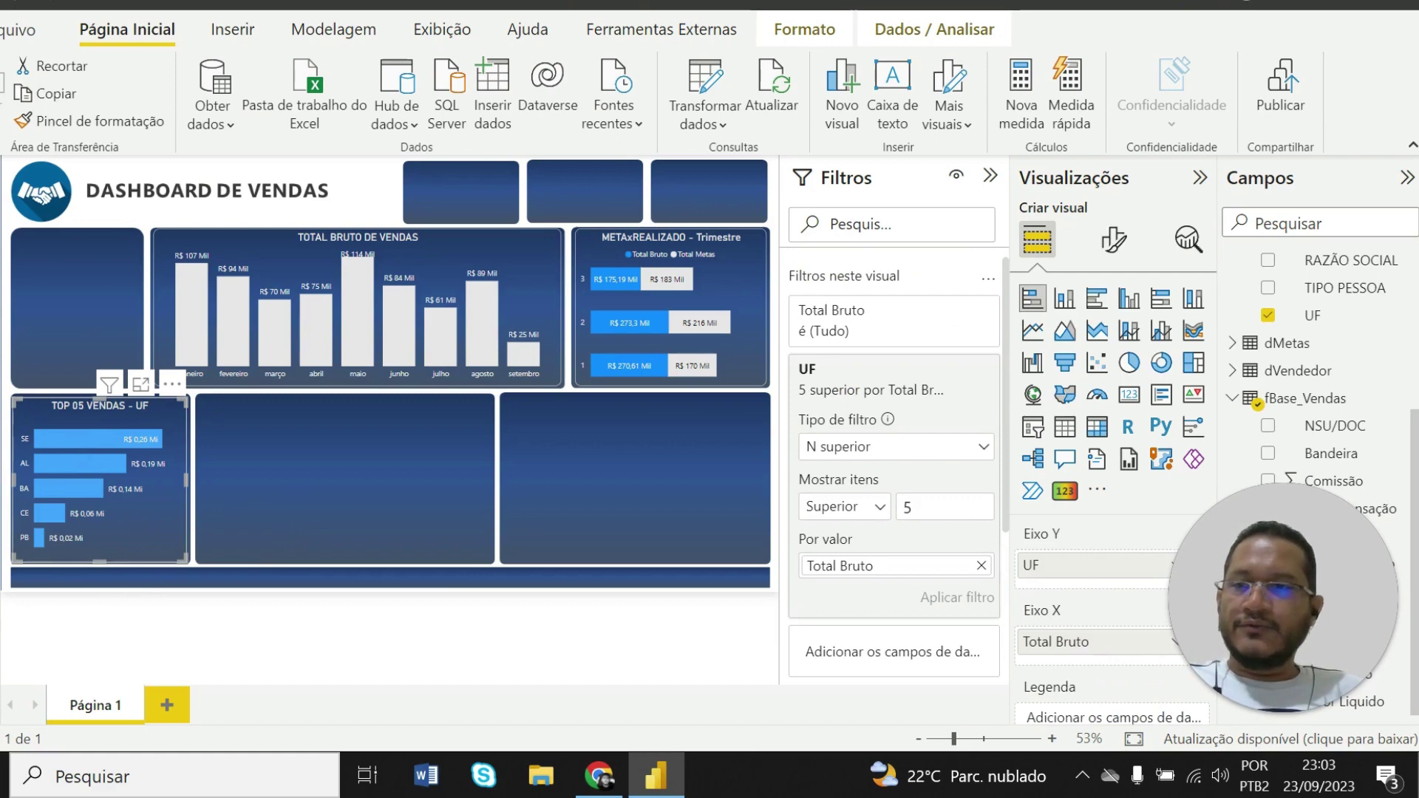
{"action": "left_click", "coordinate": [326, 512]}
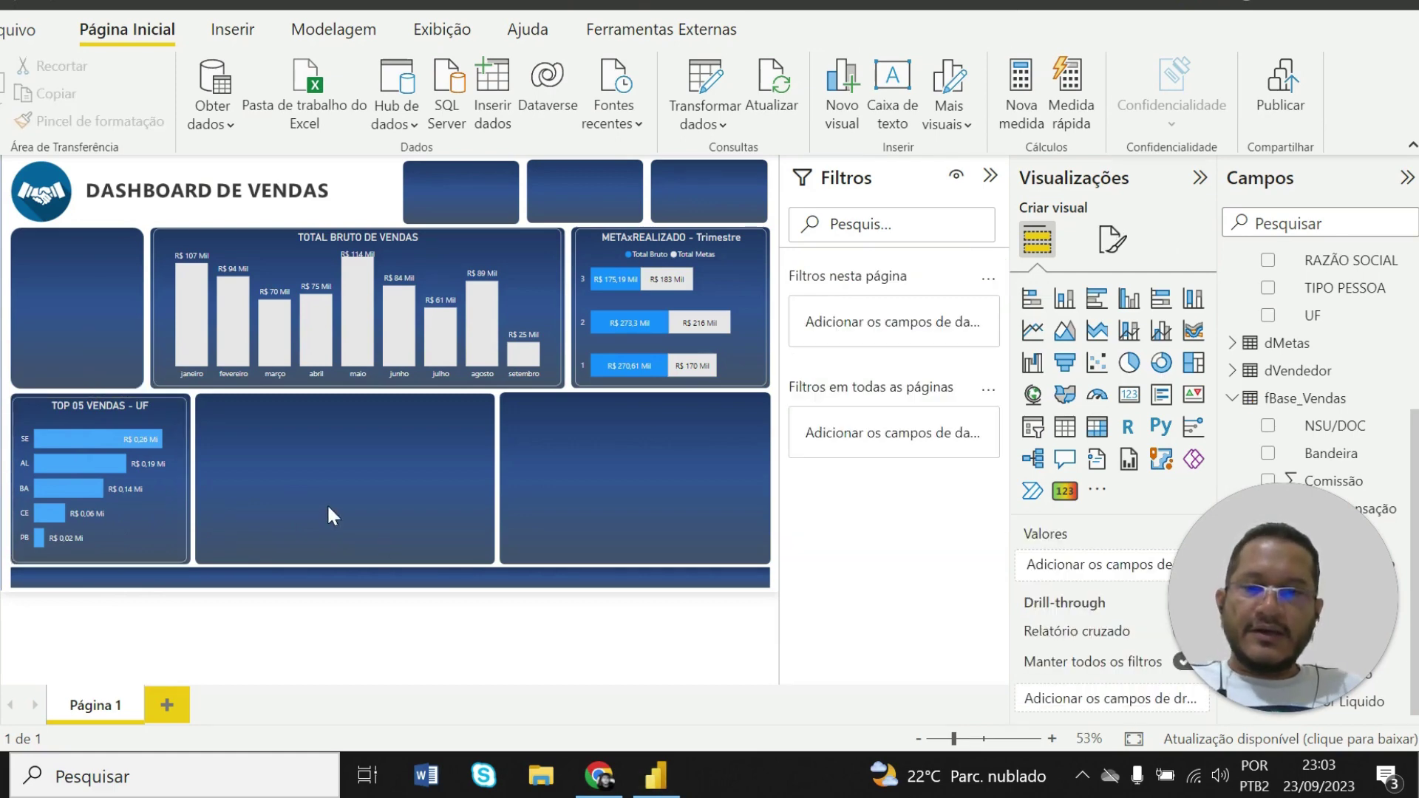
{"action": "left_click", "coordinate": [605, 781]}
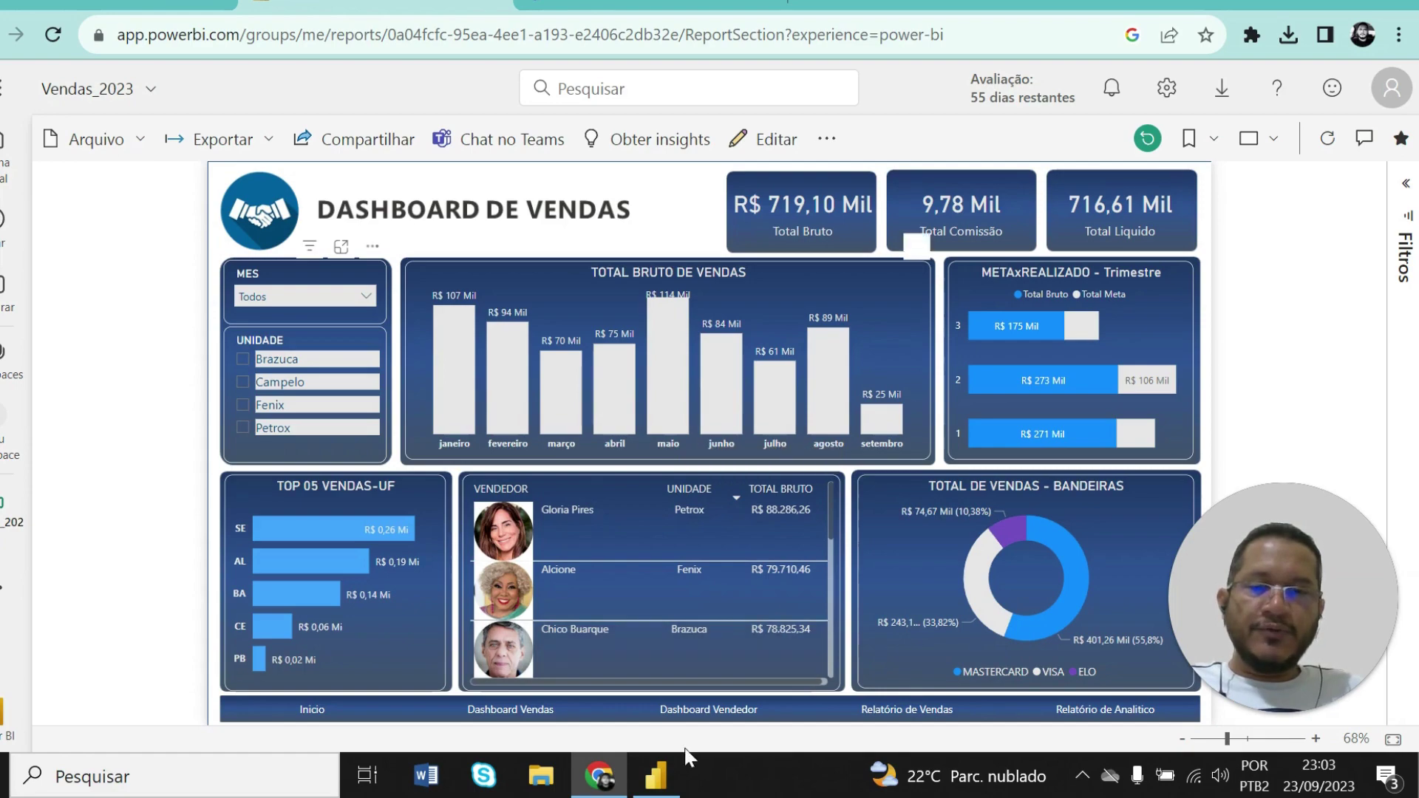
{"action": "left_click", "coordinate": [606, 785]}
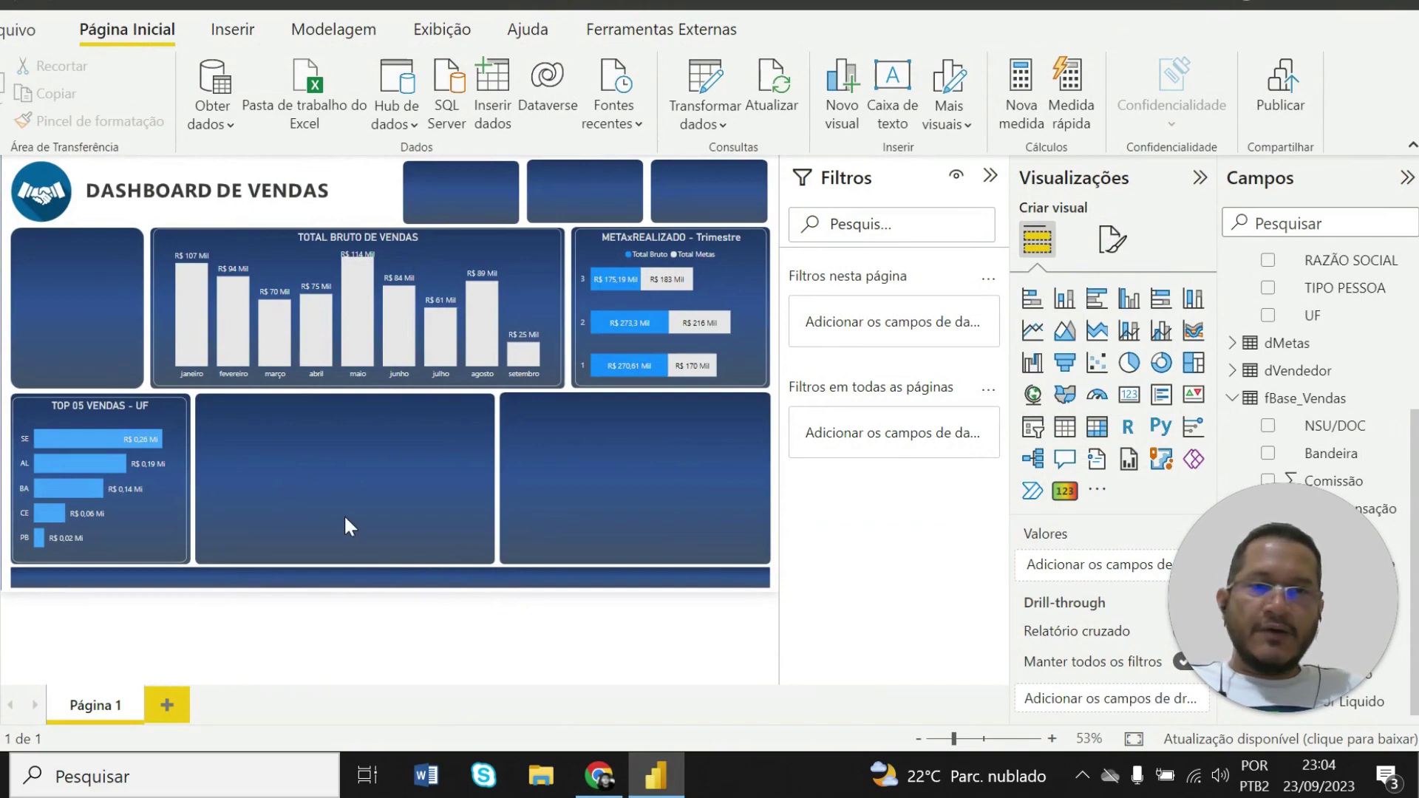
Insert an empty table visual and resize it to fit the blue panel between the UF chart and the last panel of that row
{"action": "left_click", "coordinate": [1065, 428]}
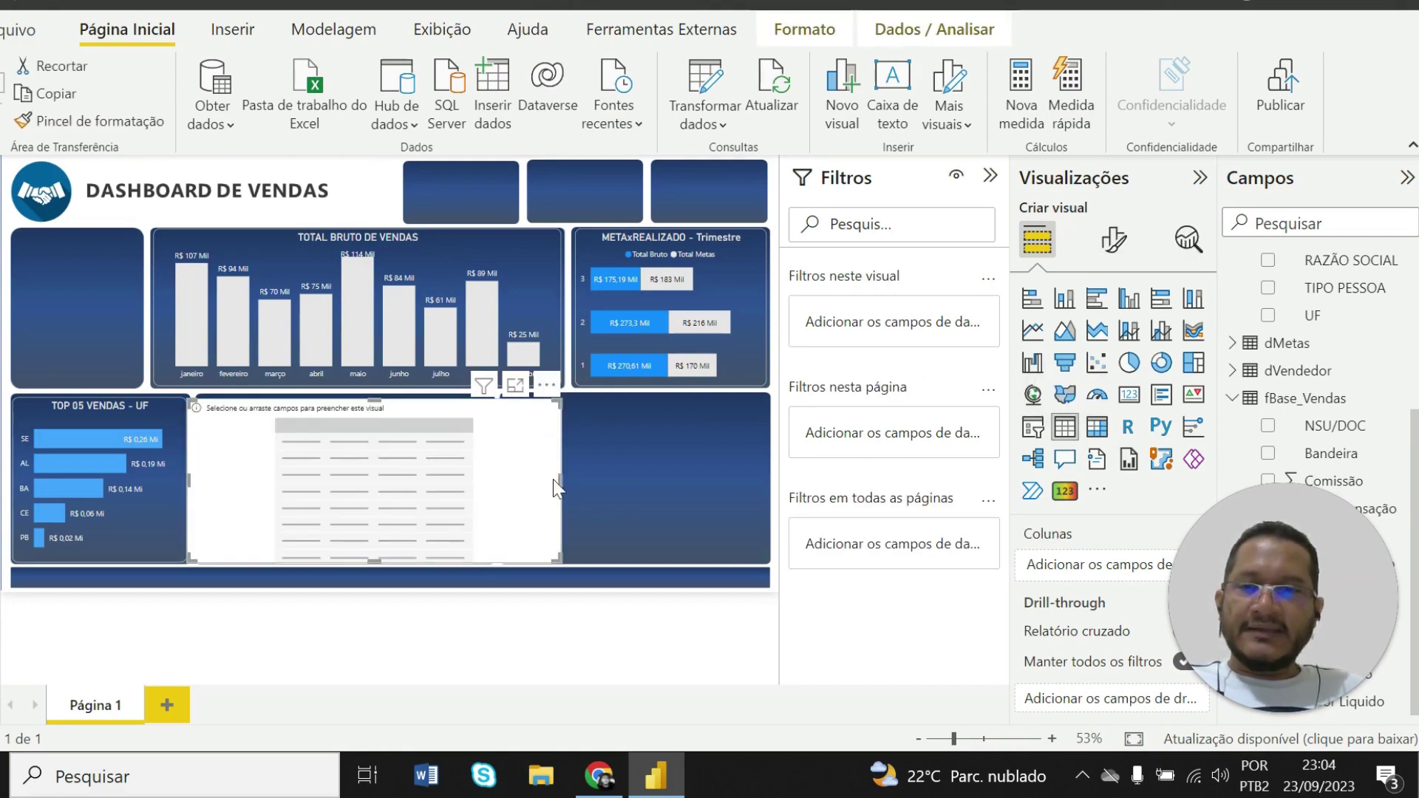
{"action": "left_click_drag", "start_coordinate": [554, 487], "coordinate": [491, 486]}
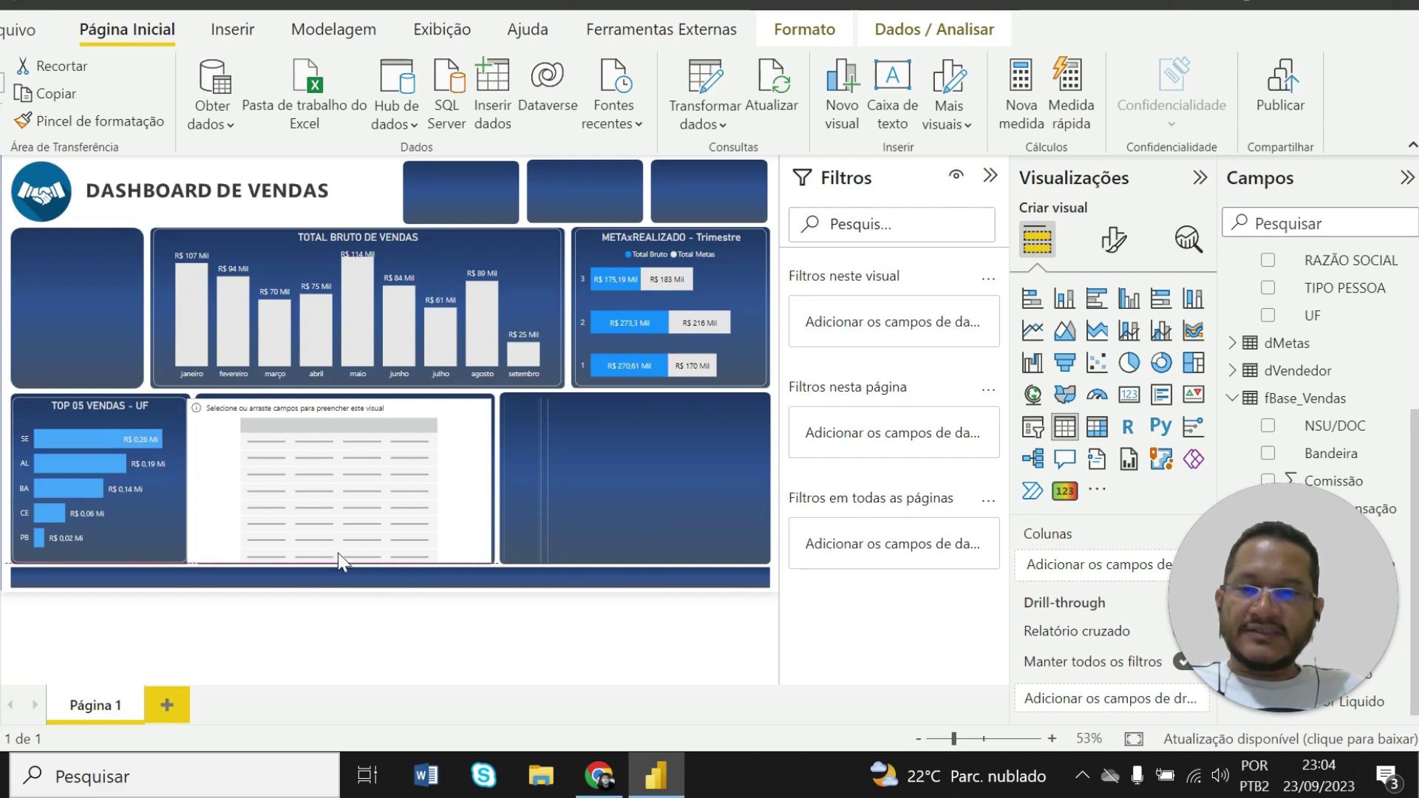
{"action": "left_click_drag", "start_coordinate": [338, 553], "coordinate": [337, 547]}
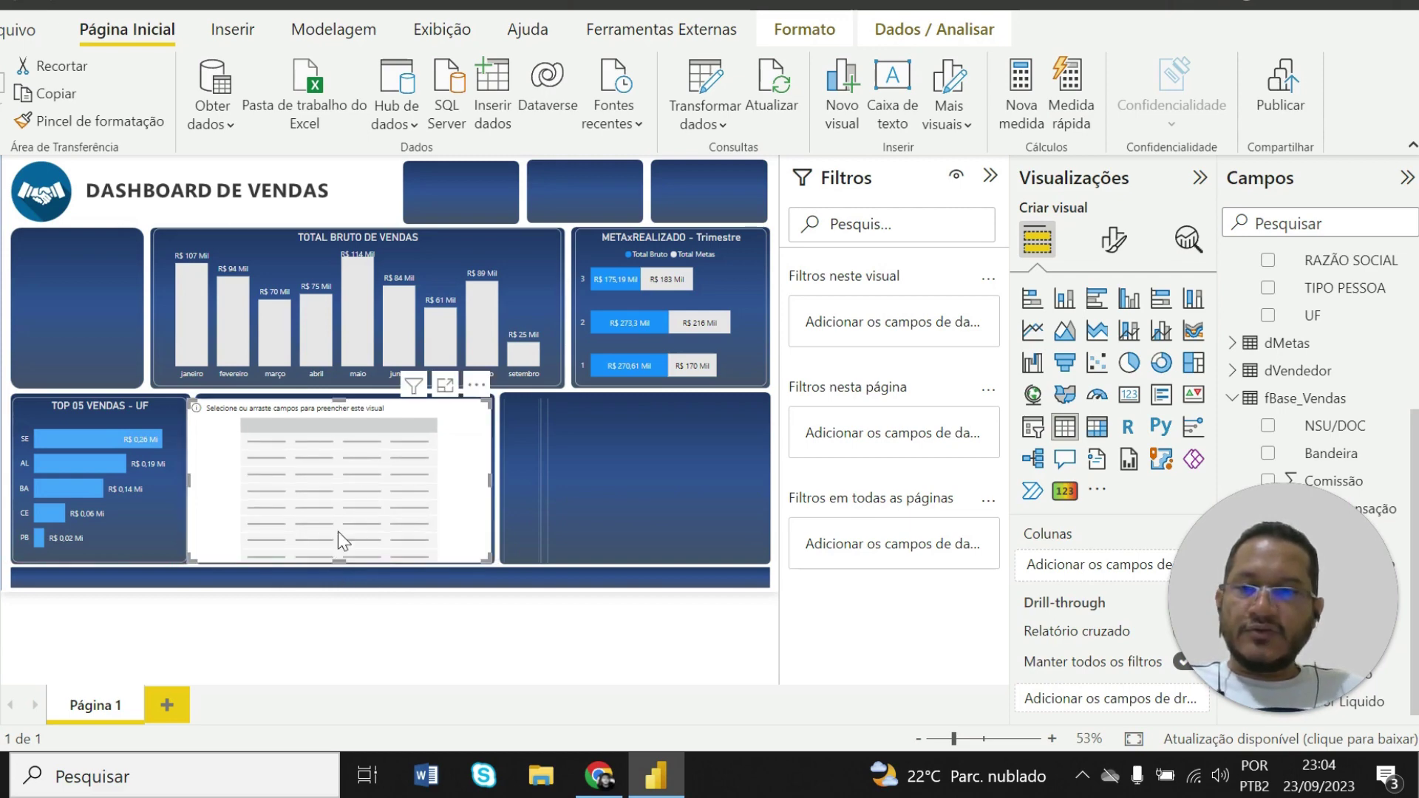
{"action": "left_click_drag", "start_coordinate": [189, 480], "coordinate": [199, 481]}
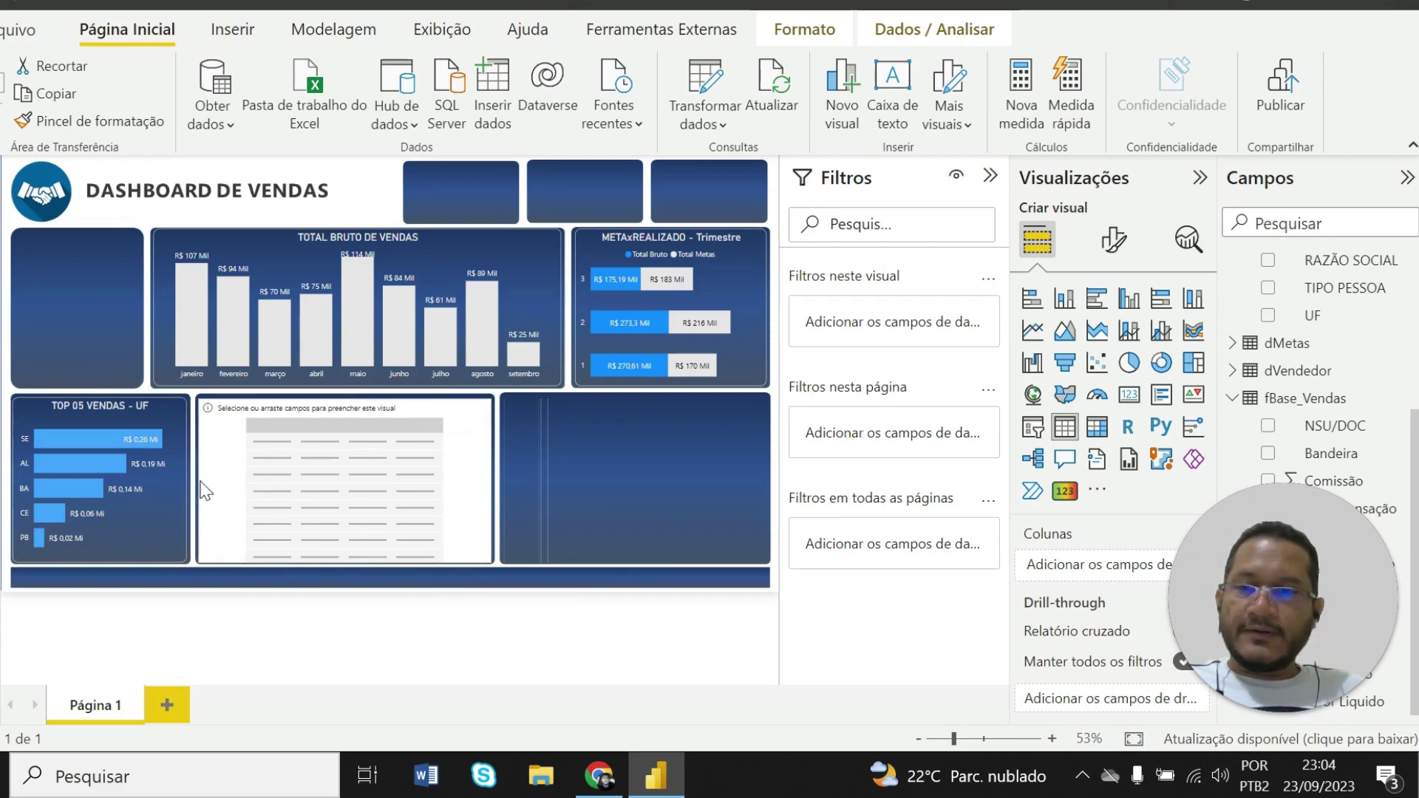
{"action": "left_click", "coordinate": [341, 400]}
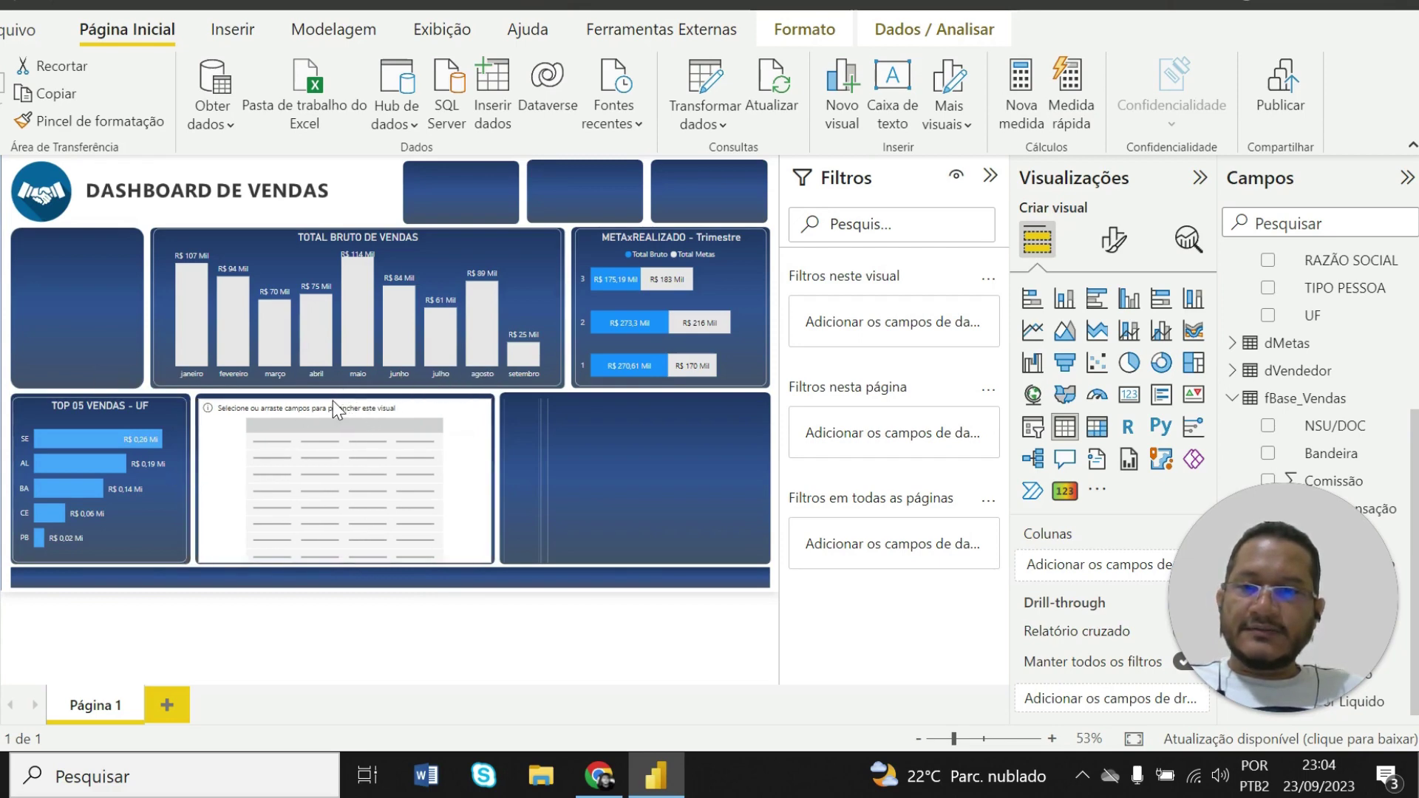
{"action": "left_click", "coordinate": [331, 401]}
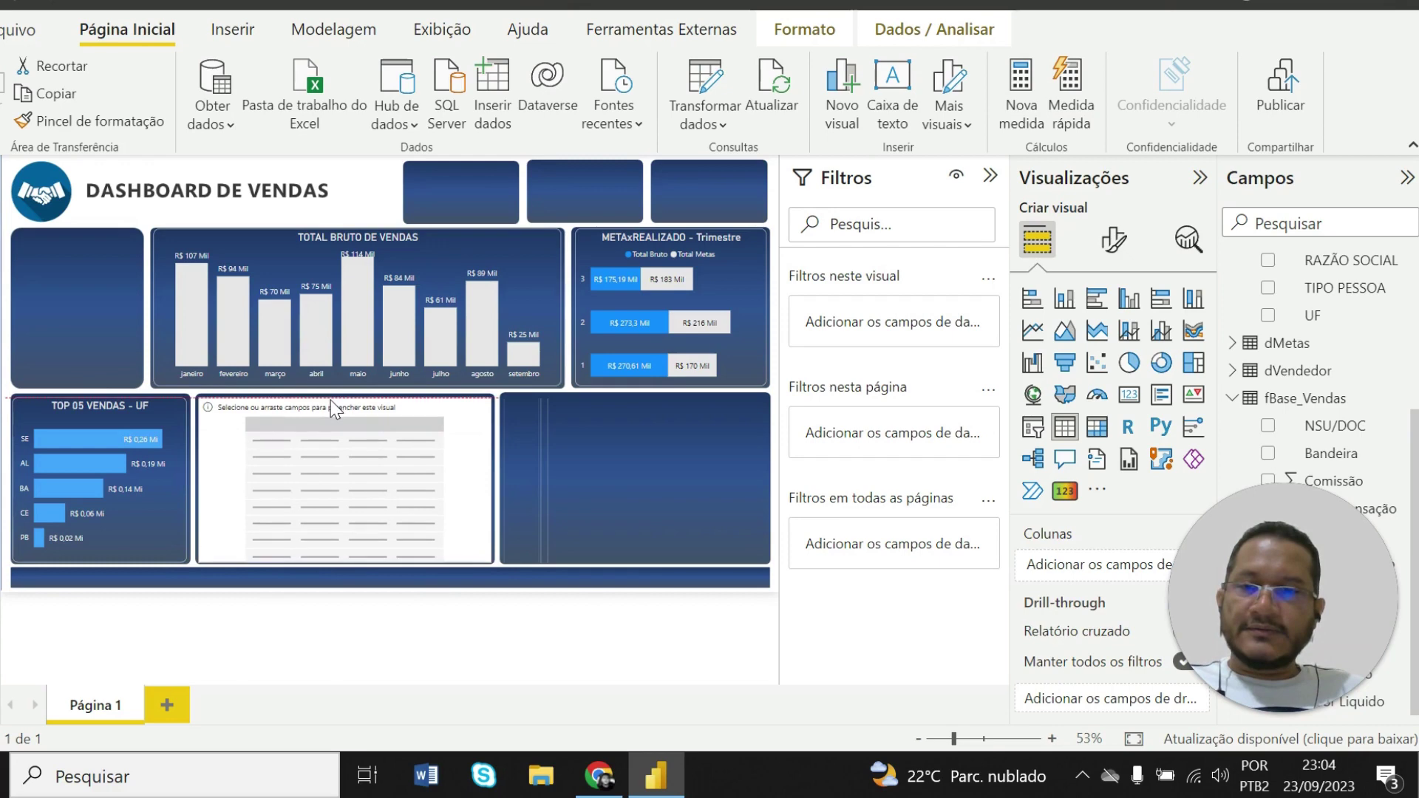
{"action": "left_click", "coordinate": [605, 486]}
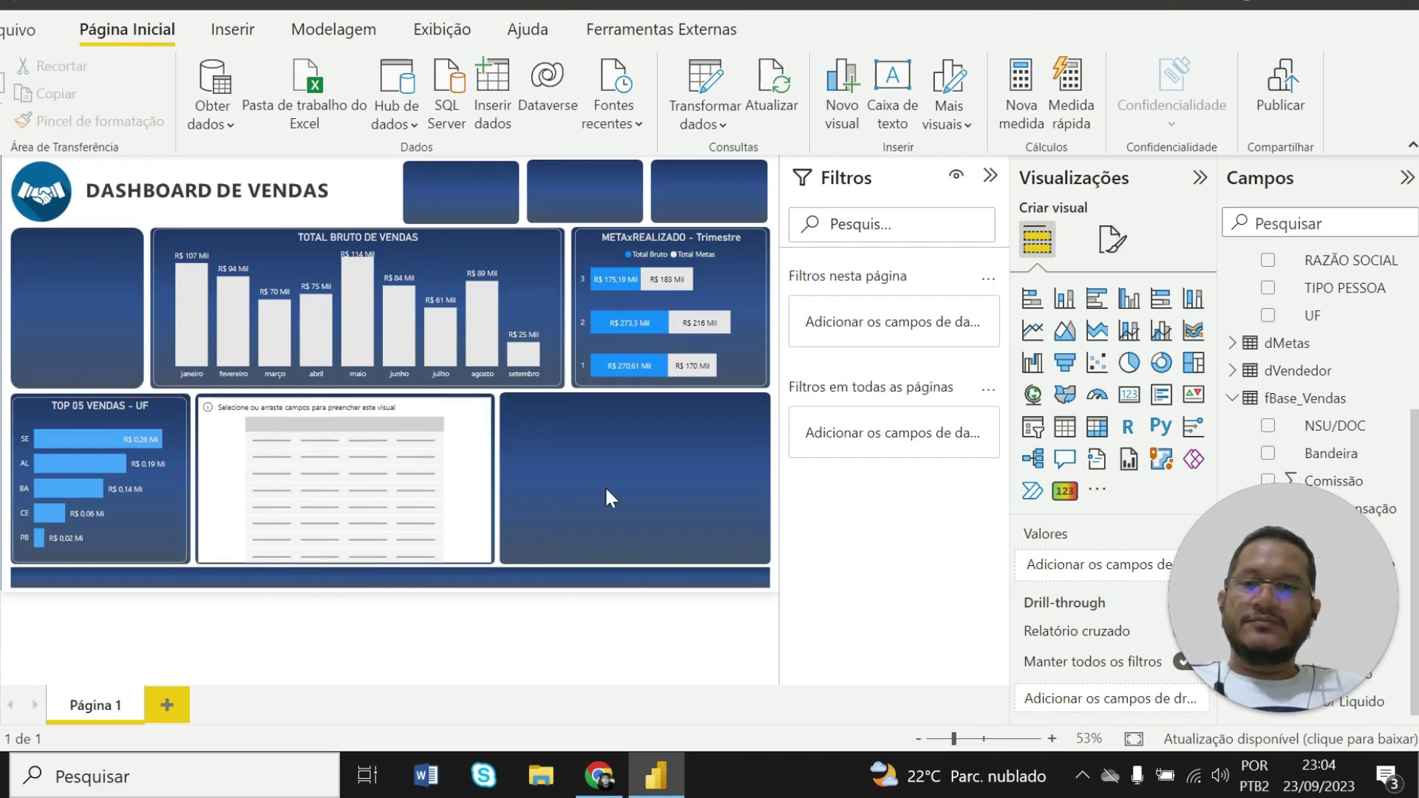
{"action": "left_click", "coordinate": [481, 554]}
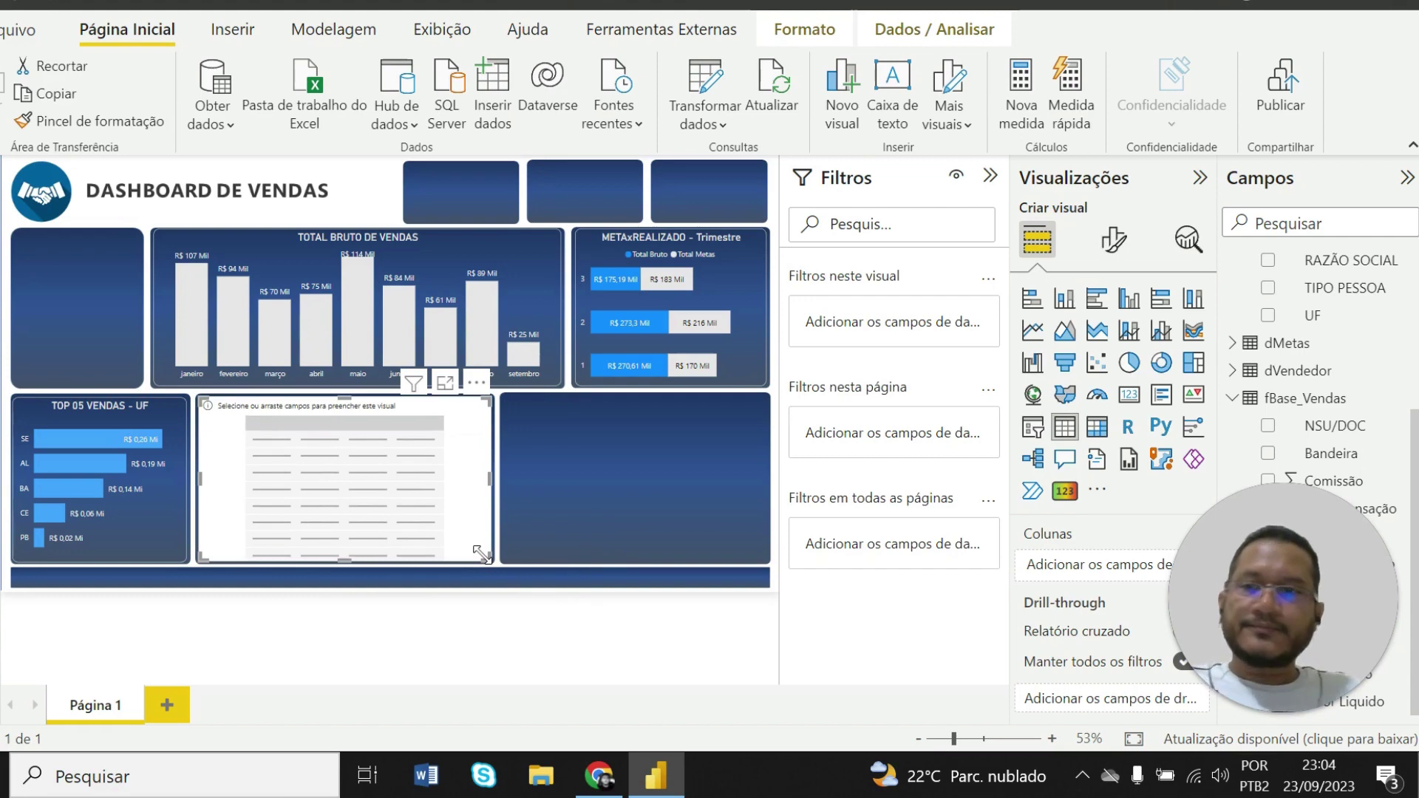
{"action": "left_click", "coordinate": [606, 502]}
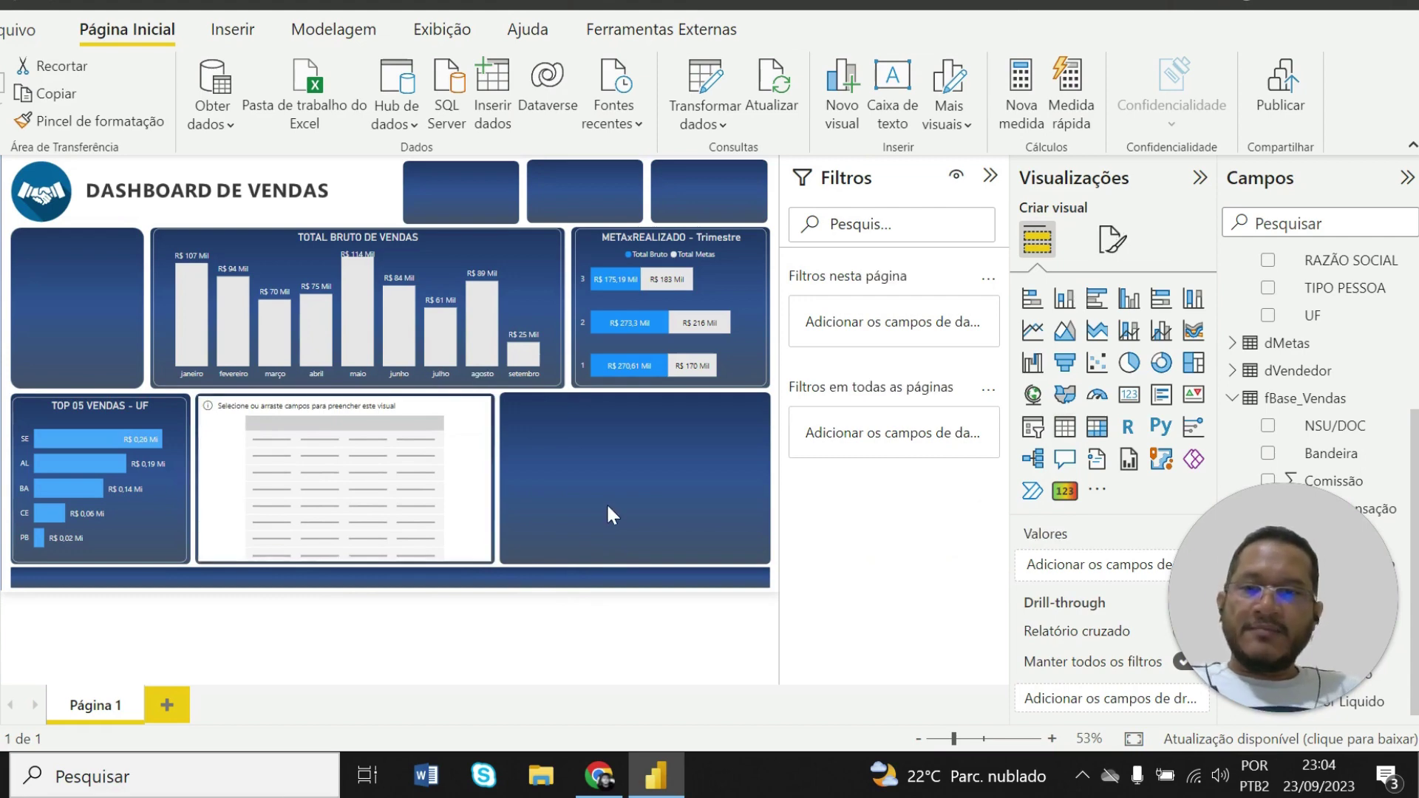
With the new table selected, check the VENDEDOR, UNIDADE and TOTAL BRUTO columns on the published dashboard in Chrome, and return to Power BI Desktop
{"action": "left_click", "coordinate": [484, 559]}
{"action": "left_click", "coordinate": [602, 784]}
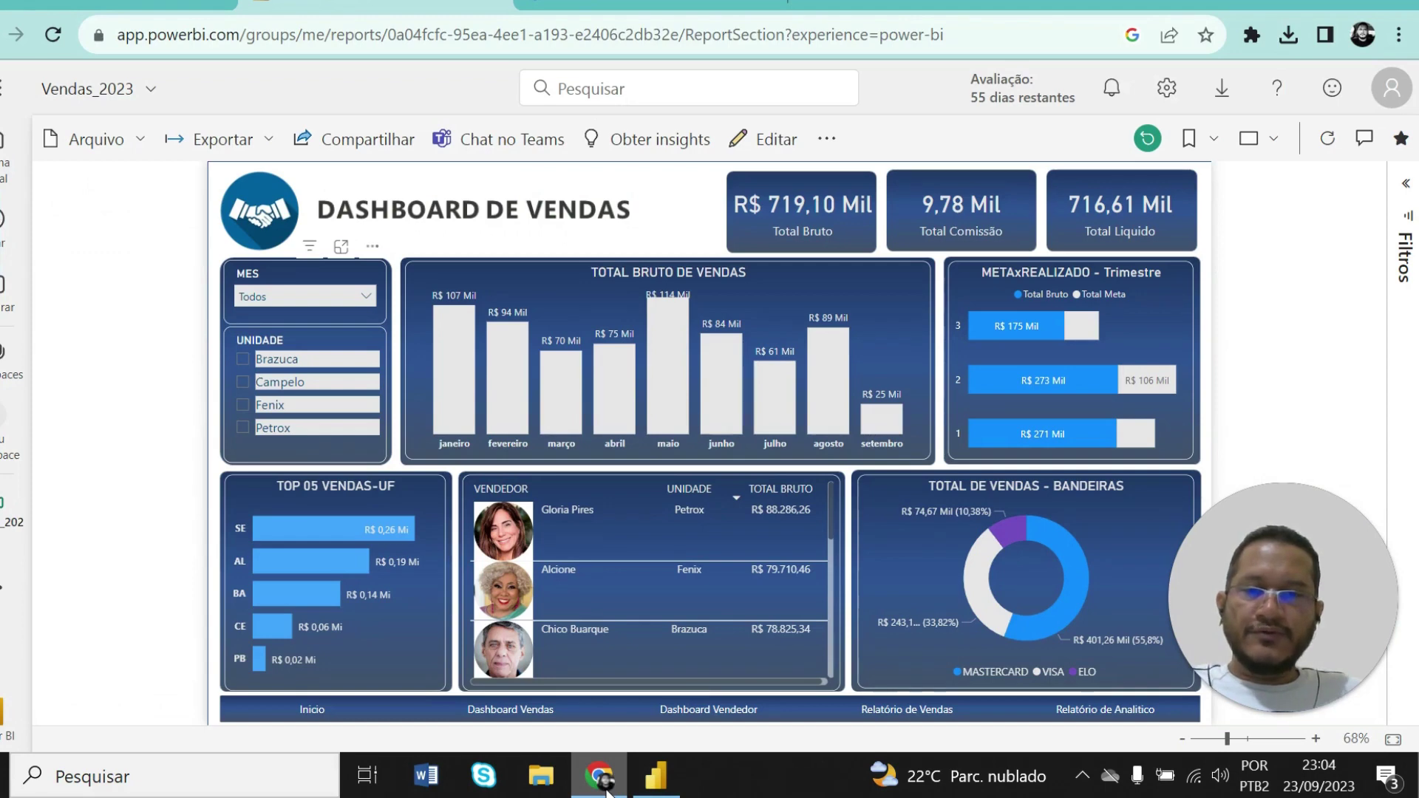
{"action": "left_click", "coordinate": [655, 776]}
Add the FOTO field from the dVendedor table as the first column of the empty table visual
{"action": "mouse_move", "coordinate": [1305, 507]}
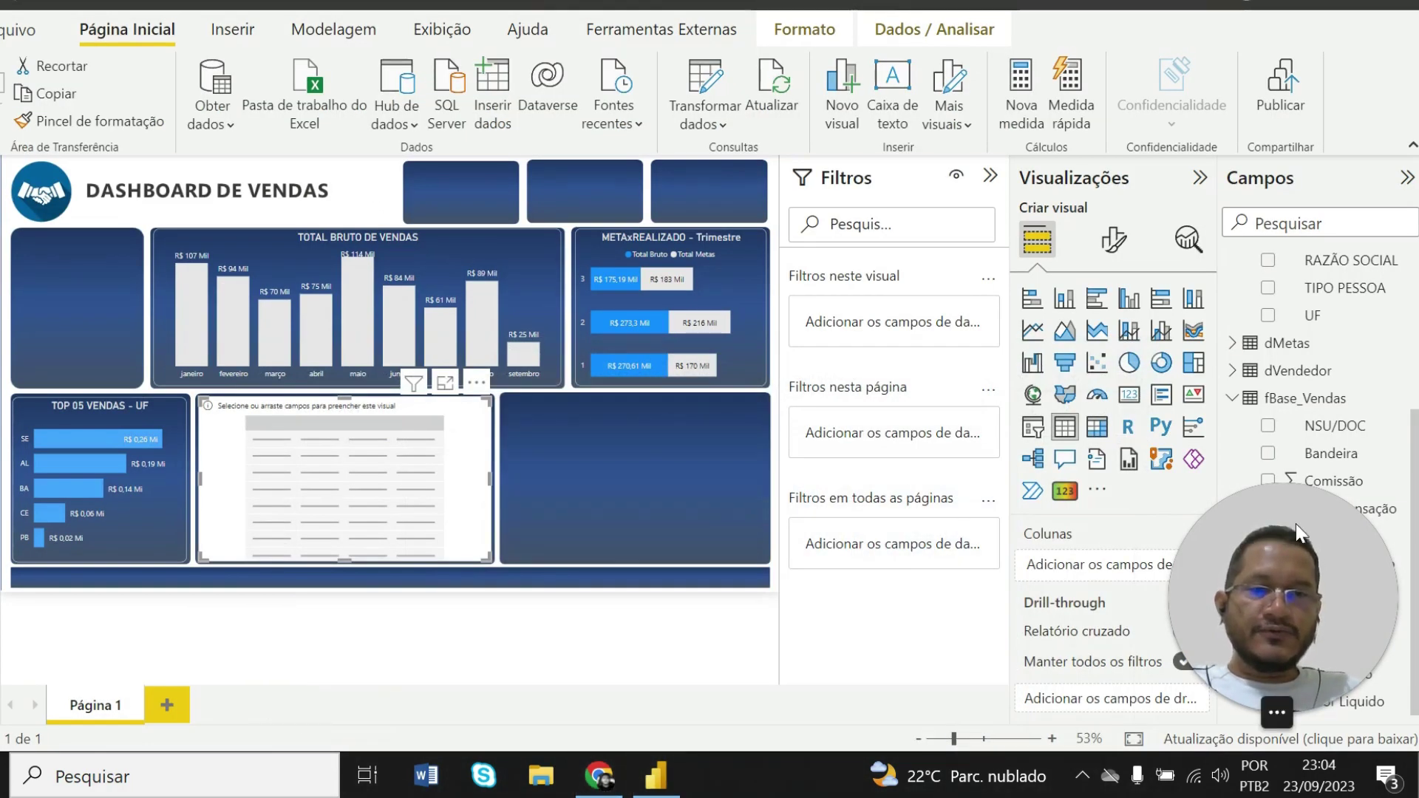
{"action": "left_click_drag", "start_coordinate": [1312, 532], "coordinate": [71, 589]}
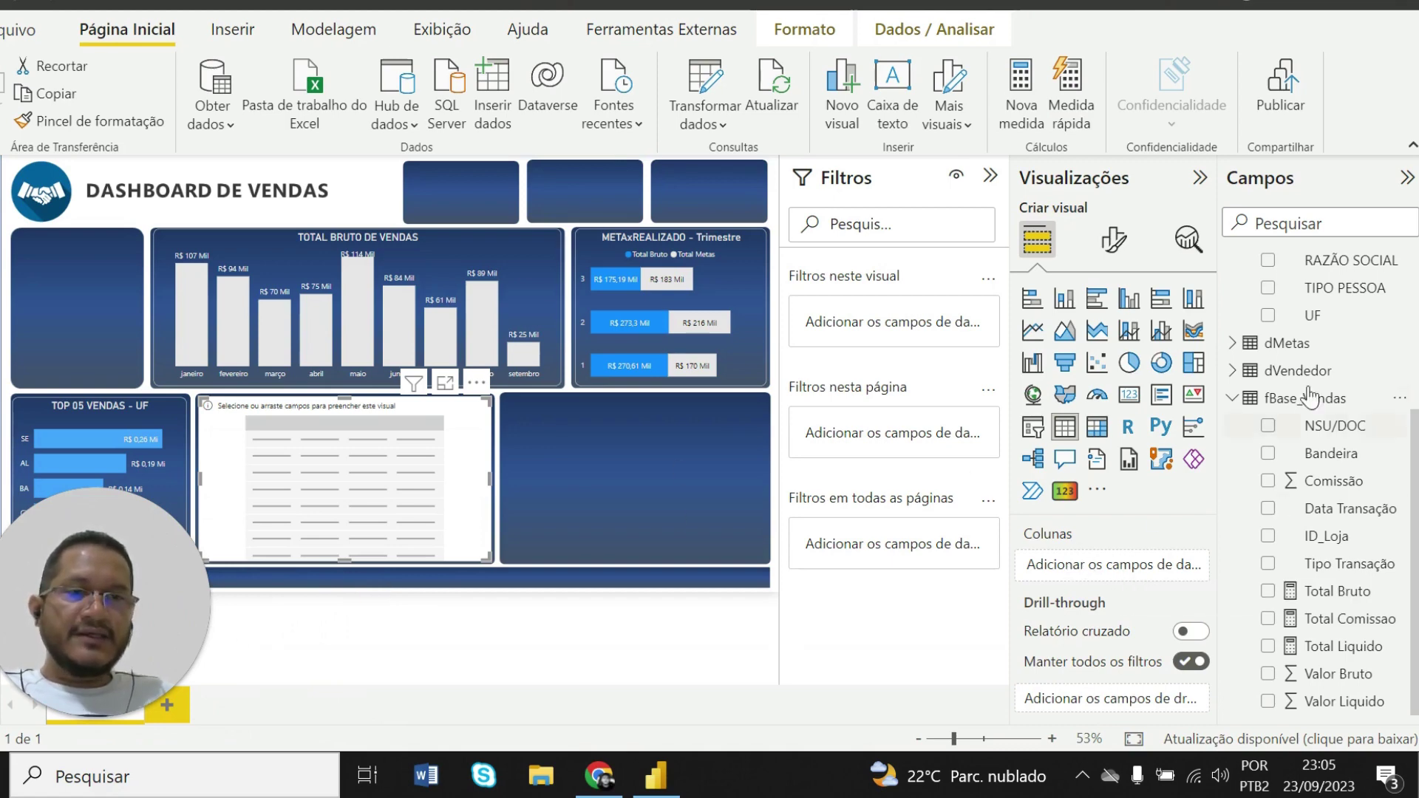
{"action": "left_click", "coordinate": [1232, 399]}
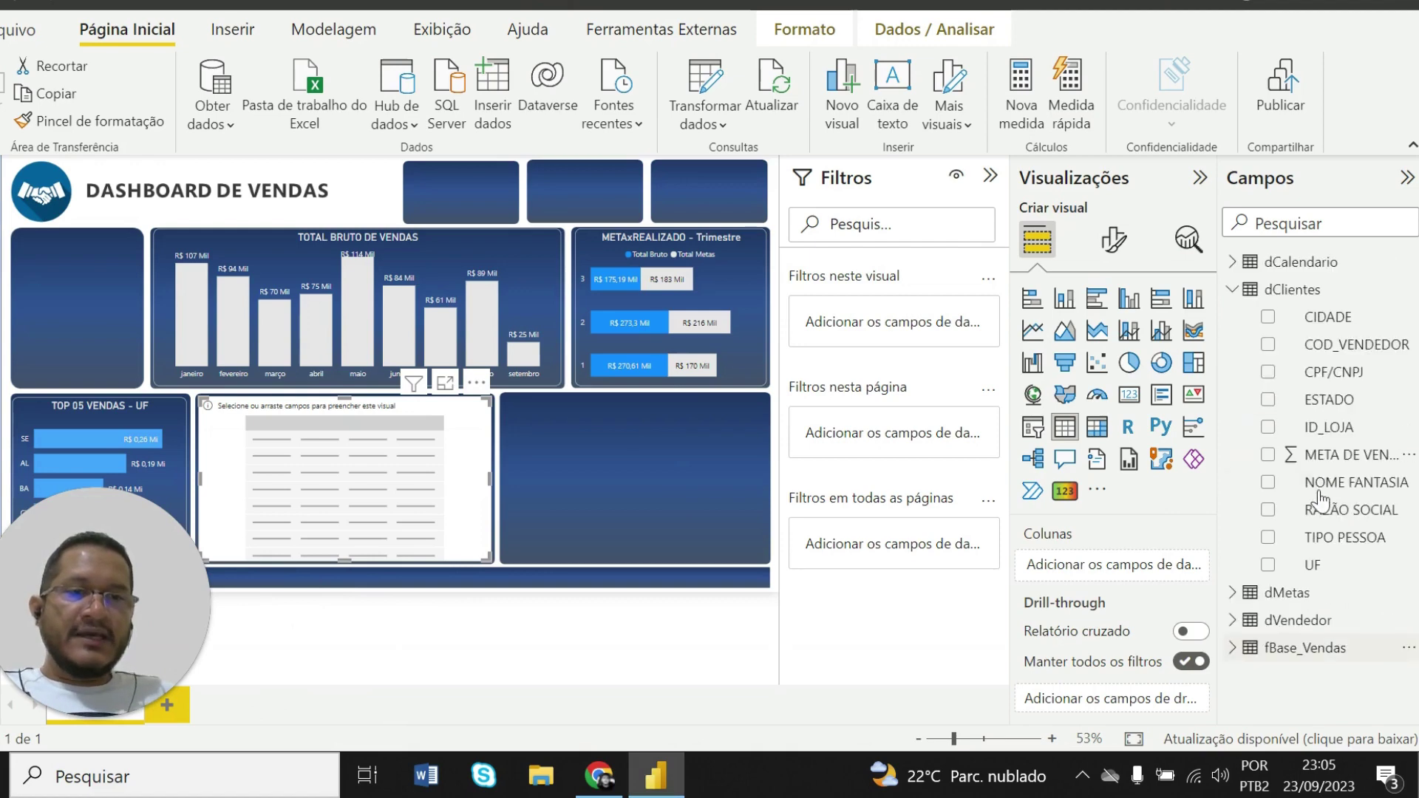
{"action": "left_click", "coordinate": [1232, 289]}
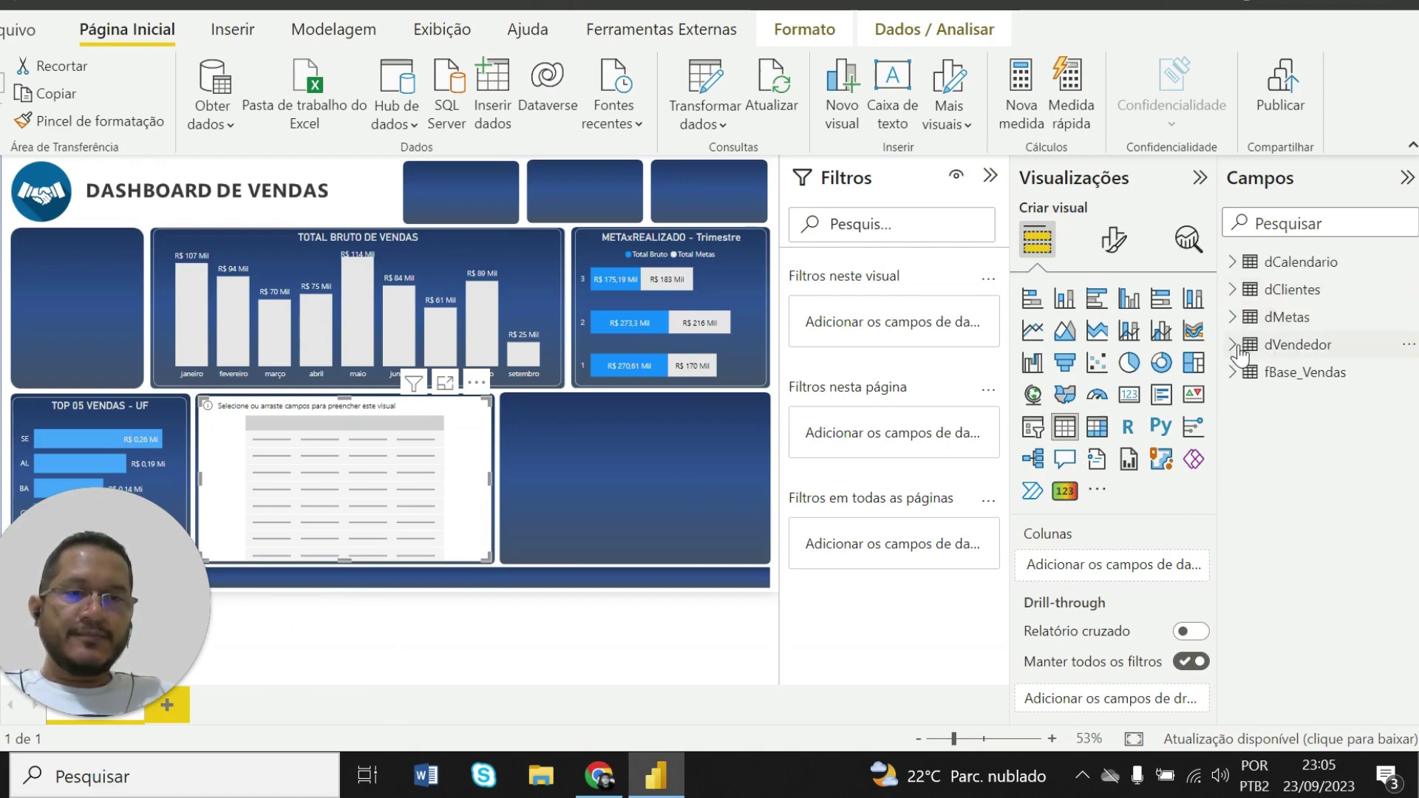
{"action": "left_click", "coordinate": [1231, 345]}
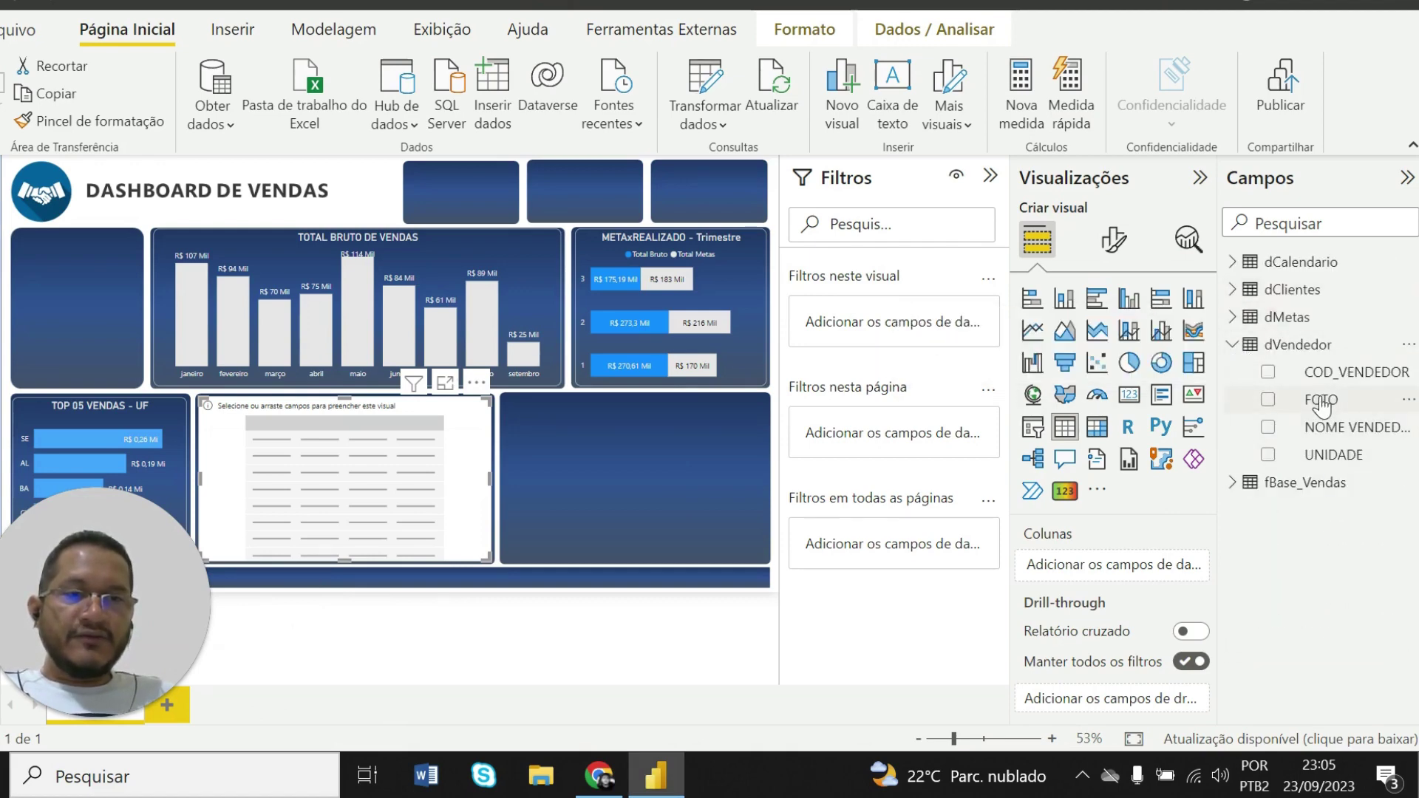
{"action": "left_click_drag", "start_coordinate": [1314, 399], "coordinate": [1115, 561]}
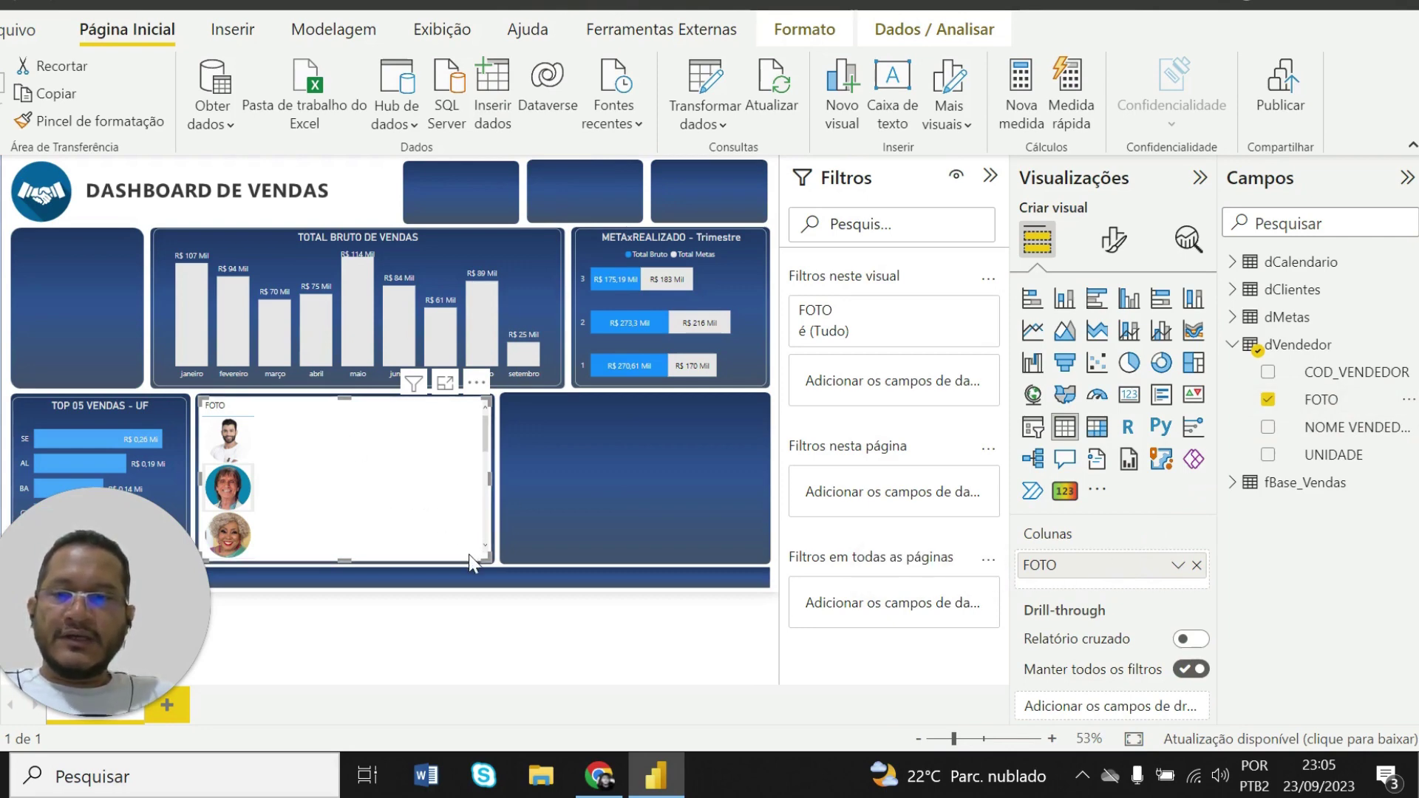
Switch the FOTO column's data category to Não categorizado, and set it back to URL da Imagem
{"action": "left_click", "coordinate": [1321, 402]}
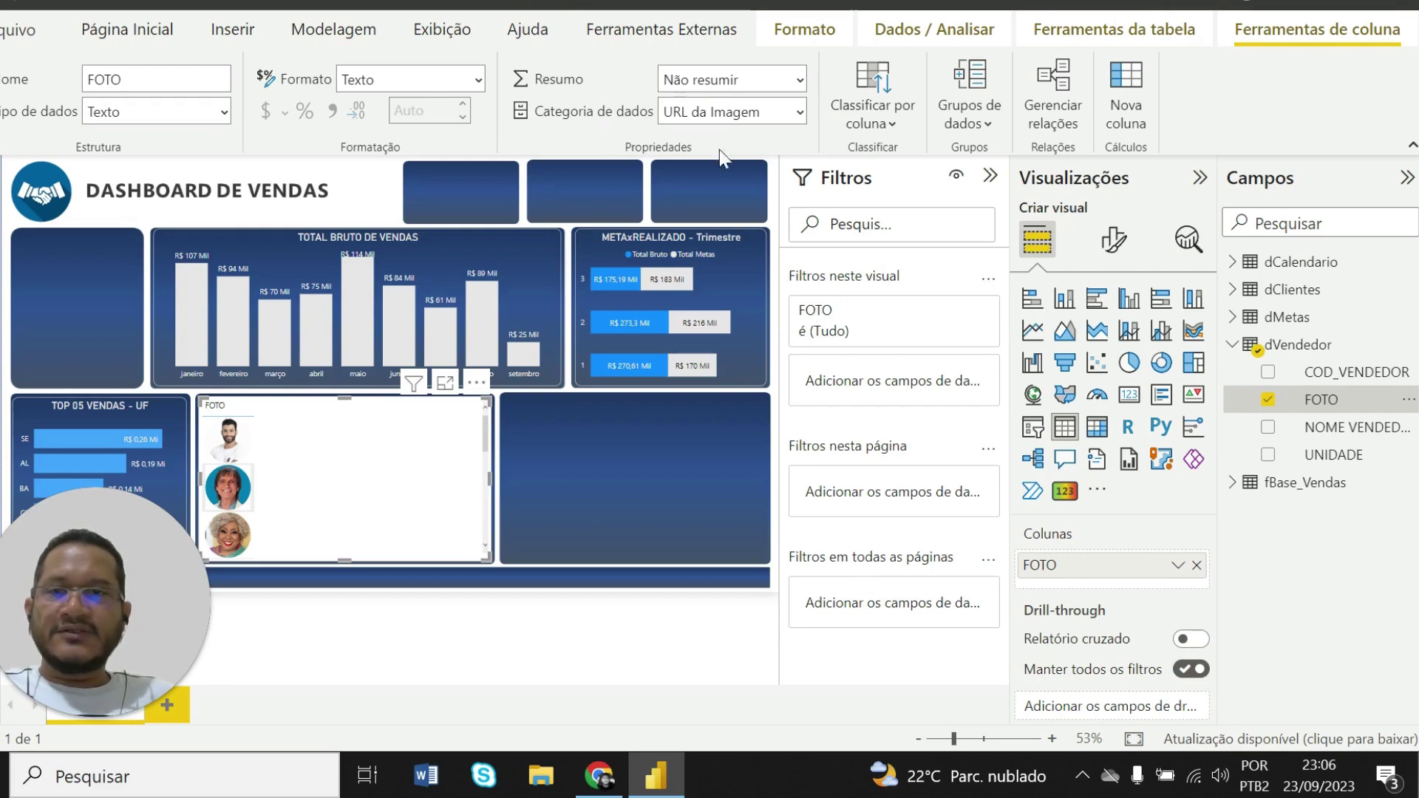
{"action": "left_click", "coordinate": [799, 113]}
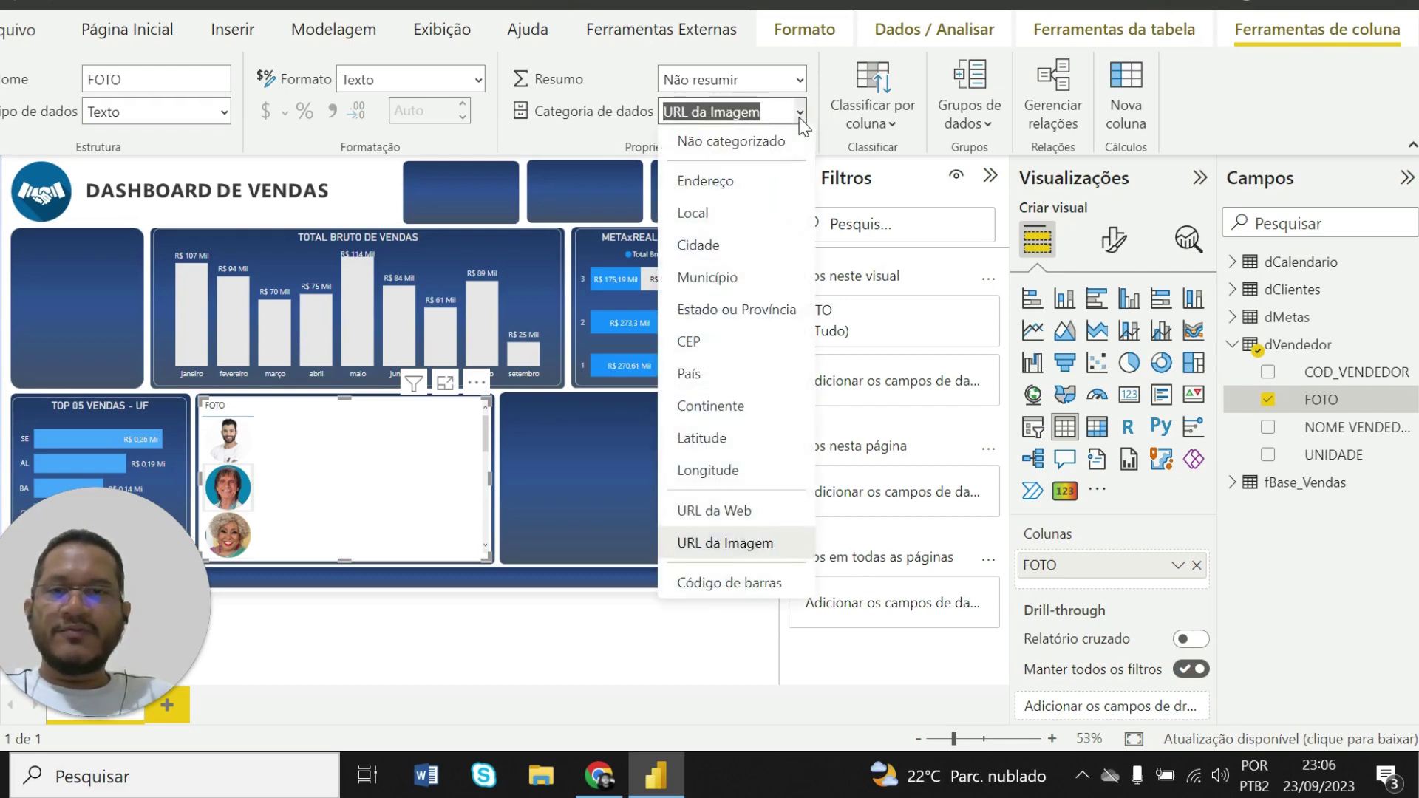
{"action": "key", "text": "Escape"}
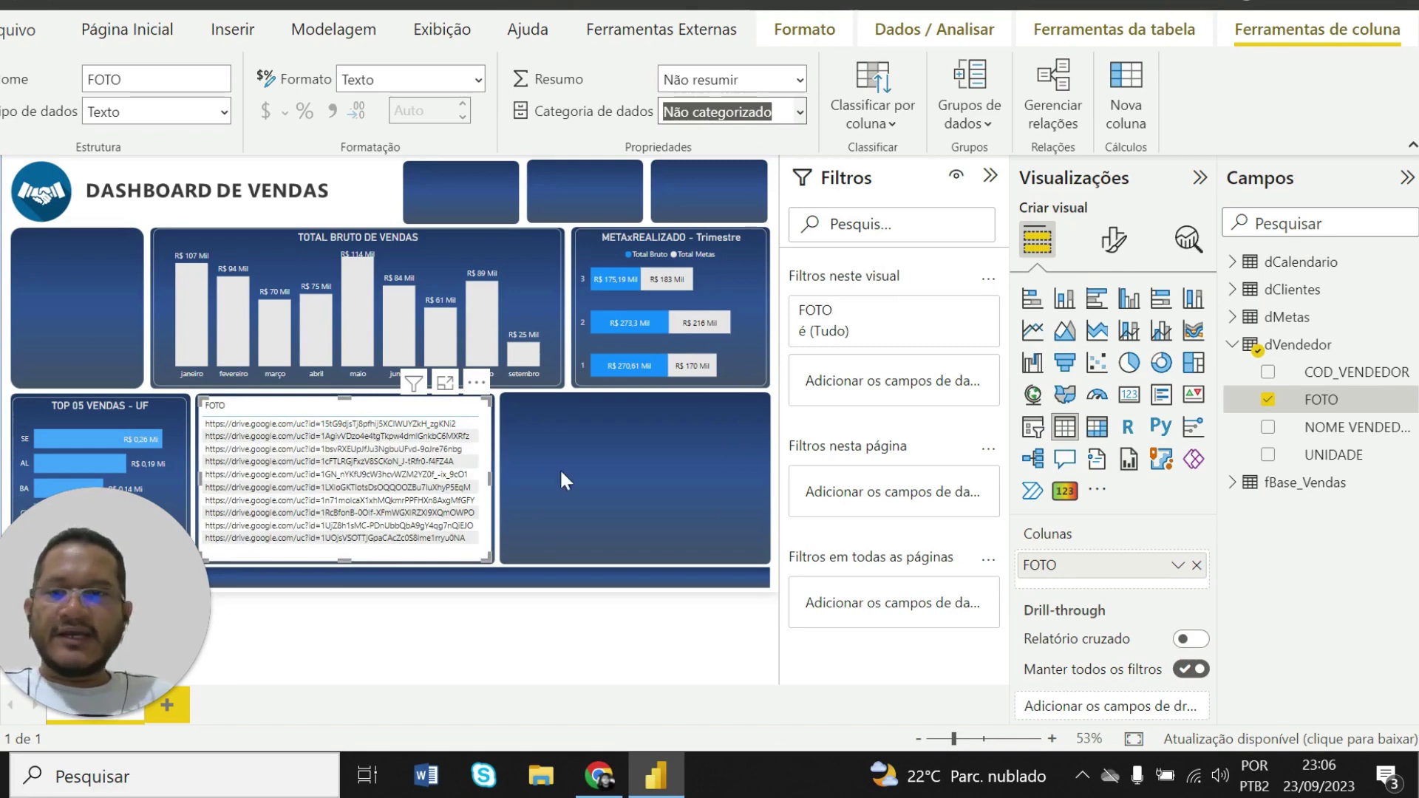
{"action": "left_click", "coordinate": [800, 114]}
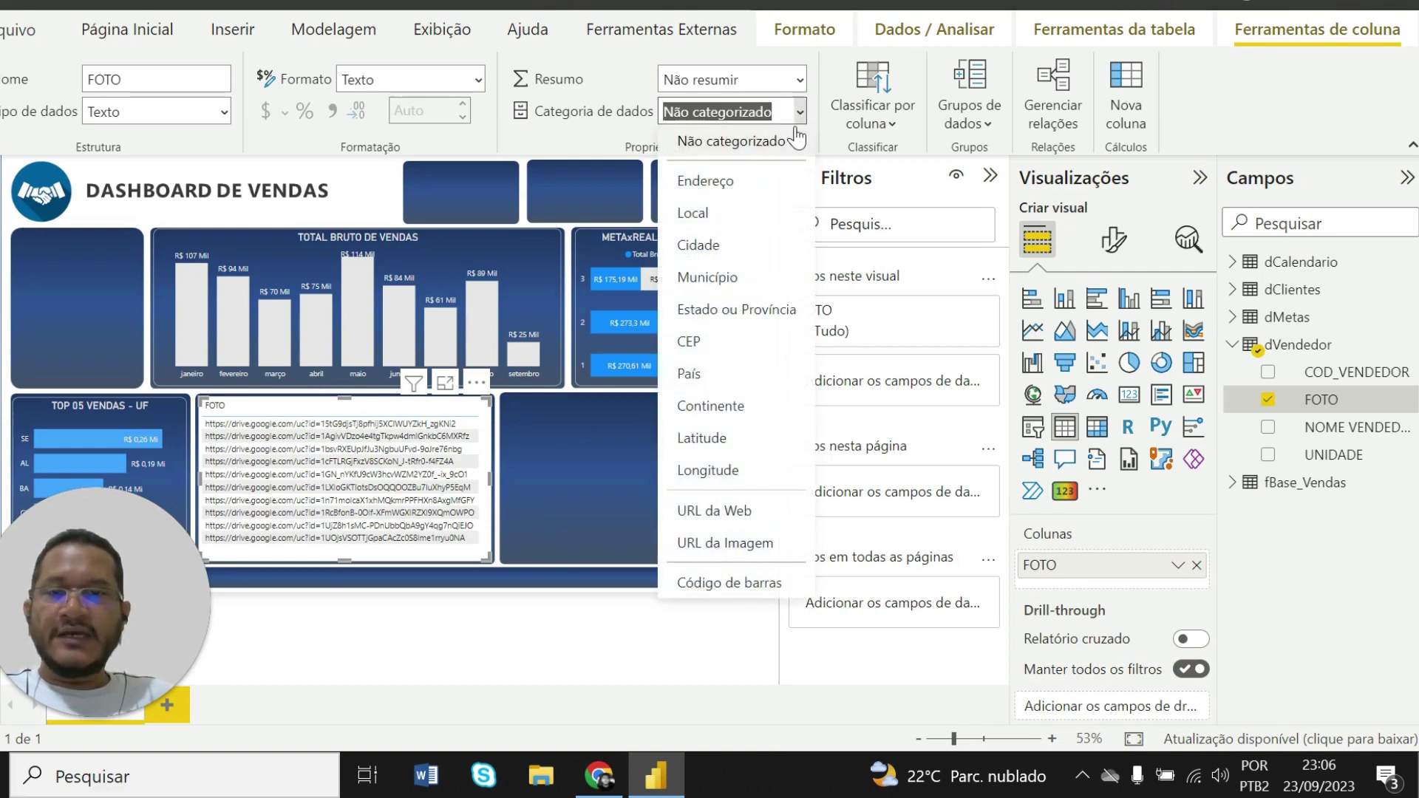
{"action": "left_click", "coordinate": [732, 546]}
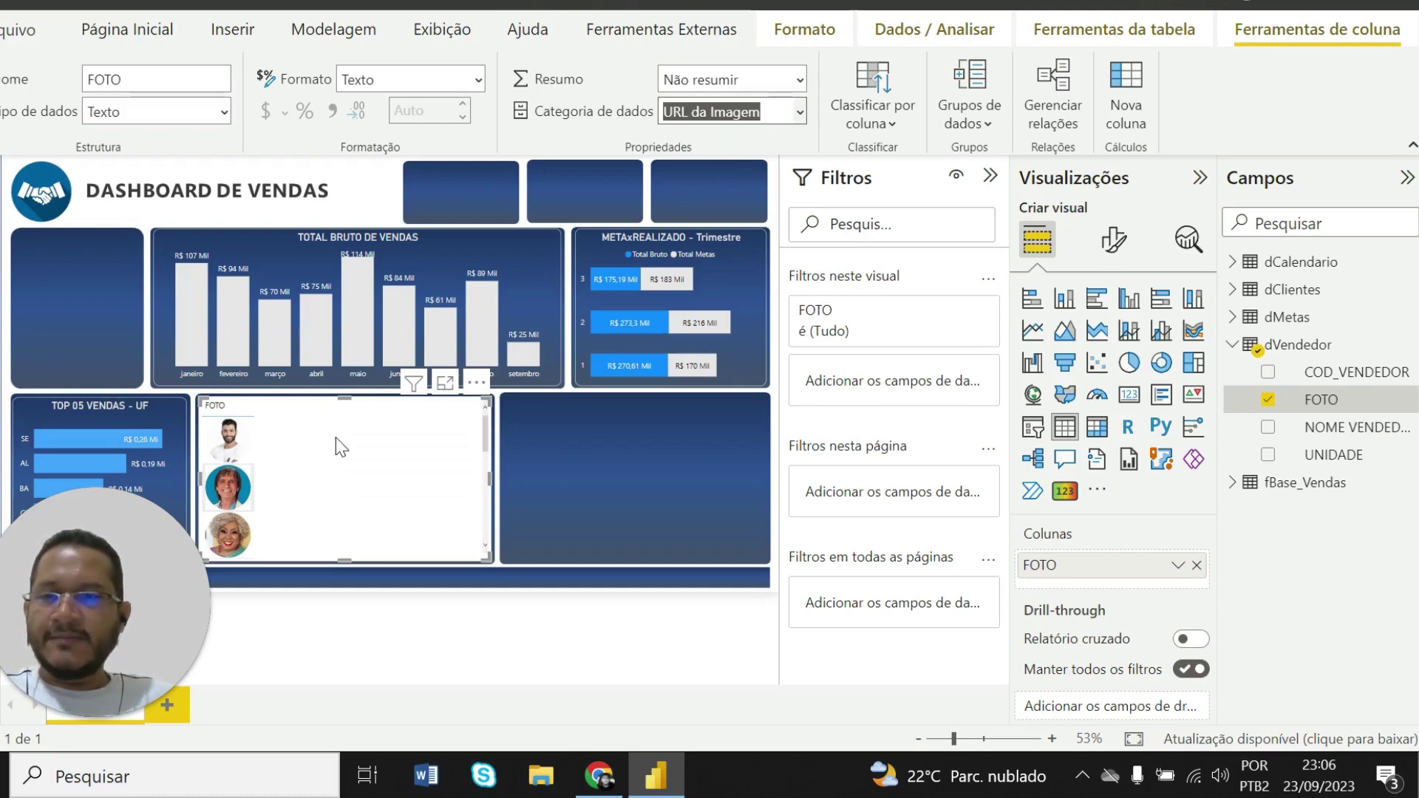
{"action": "left_click", "coordinate": [400, 513]}
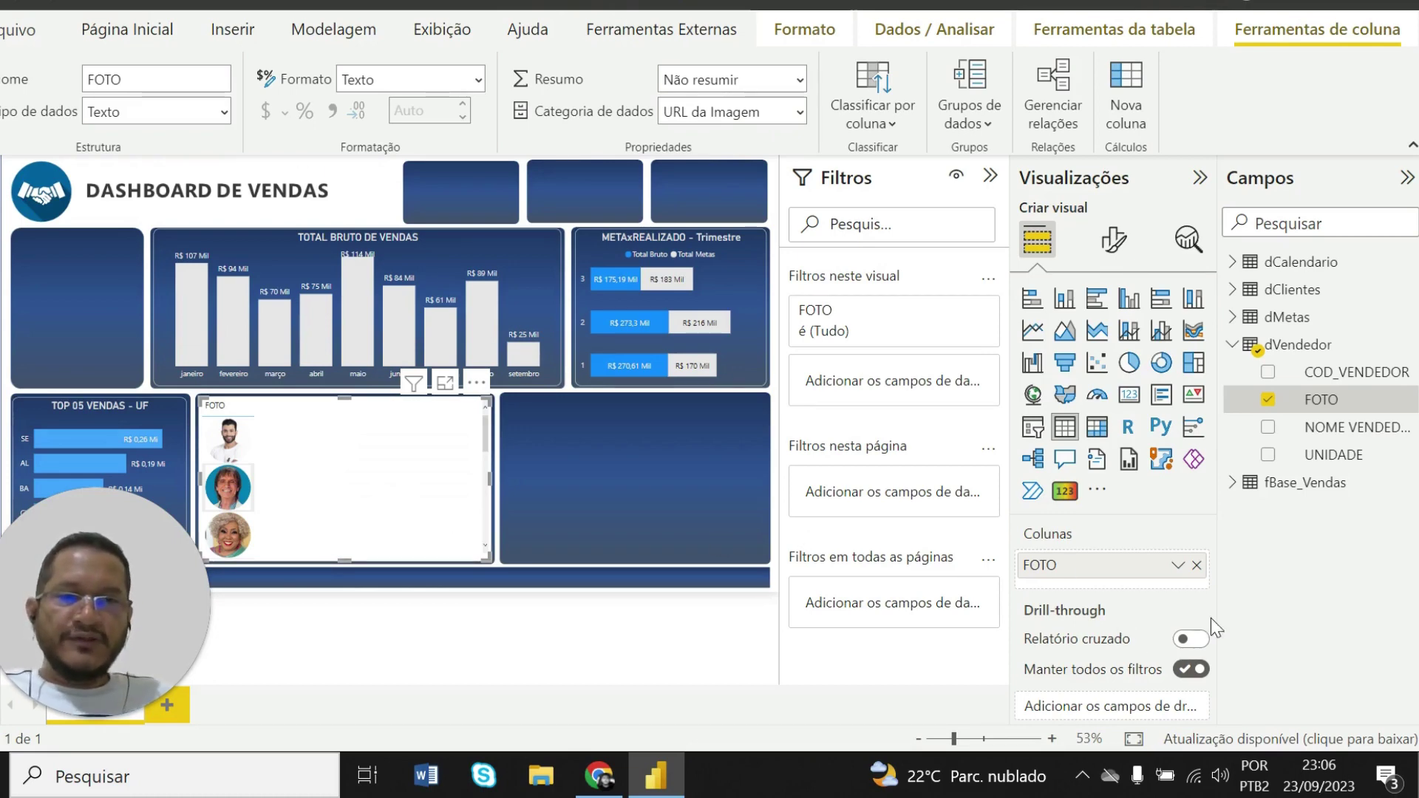
Add NOME VENDEDOR and UNIDADE from dVendedor and Total Bruto from fBase_Vendas as further columns after FOTO
{"action": "left_click_drag", "start_coordinate": [1353, 429], "coordinate": [1125, 584]}
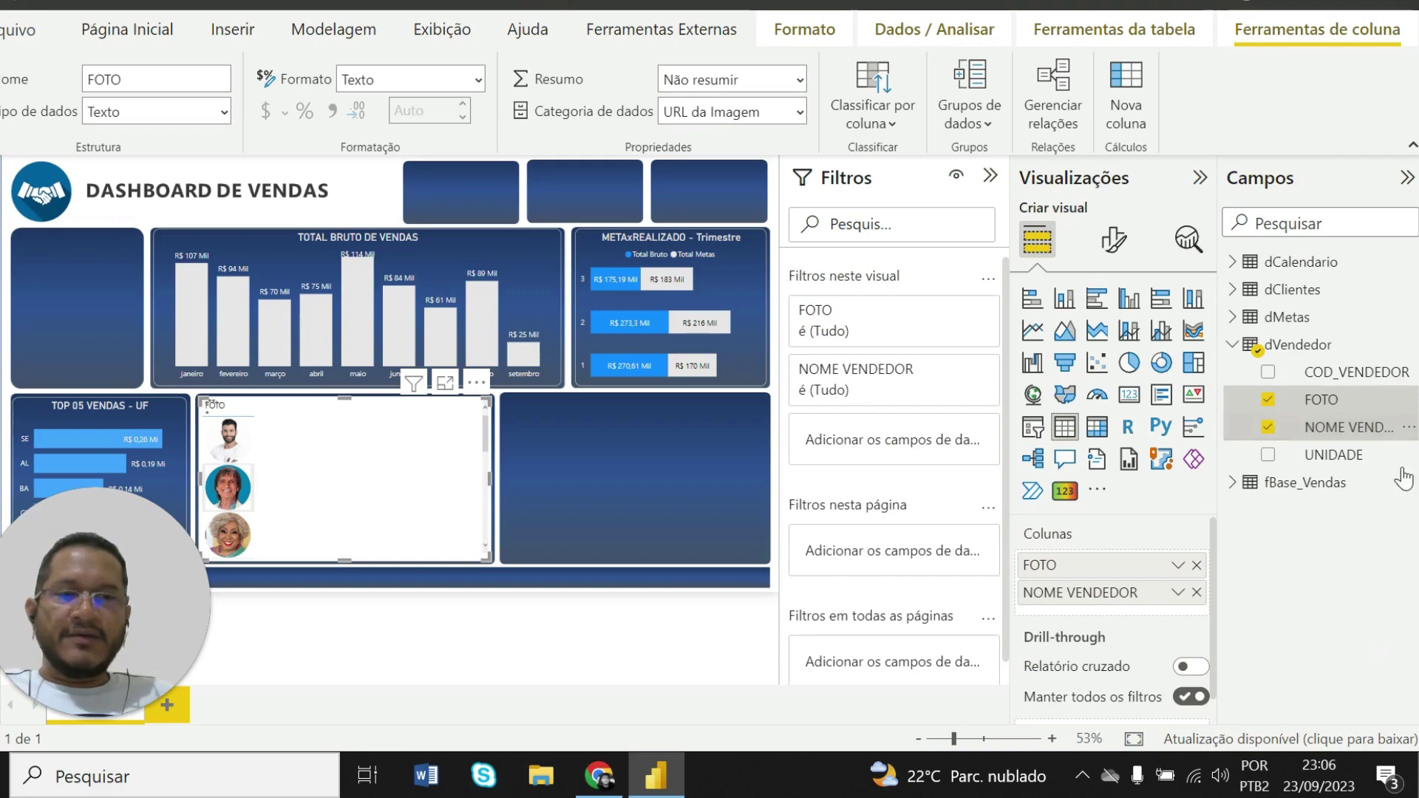
{"action": "left_click_drag", "start_coordinate": [1331, 462], "coordinate": [1116, 609]}
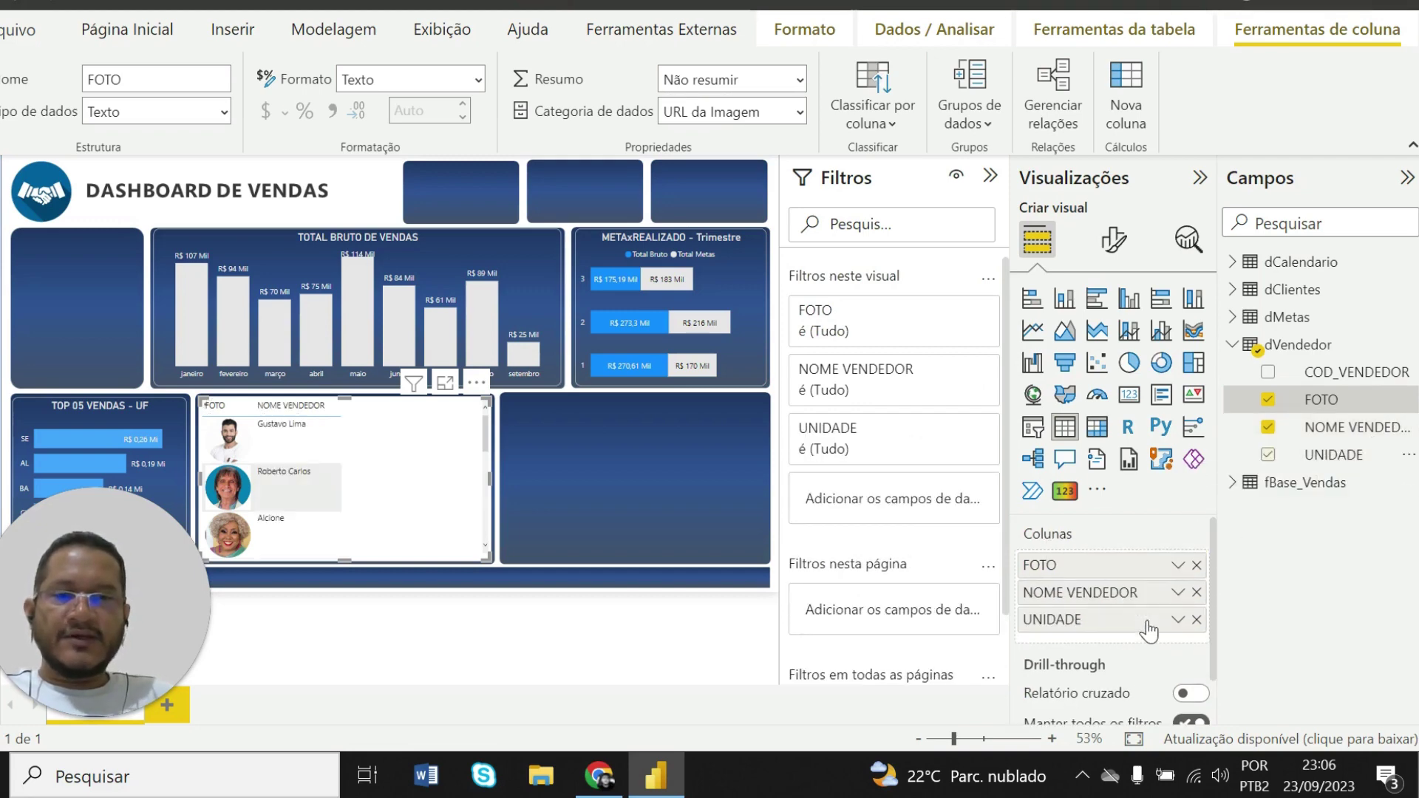
{"action": "left_click", "coordinate": [1231, 345]}
{"action": "left_click", "coordinate": [1232, 373]}
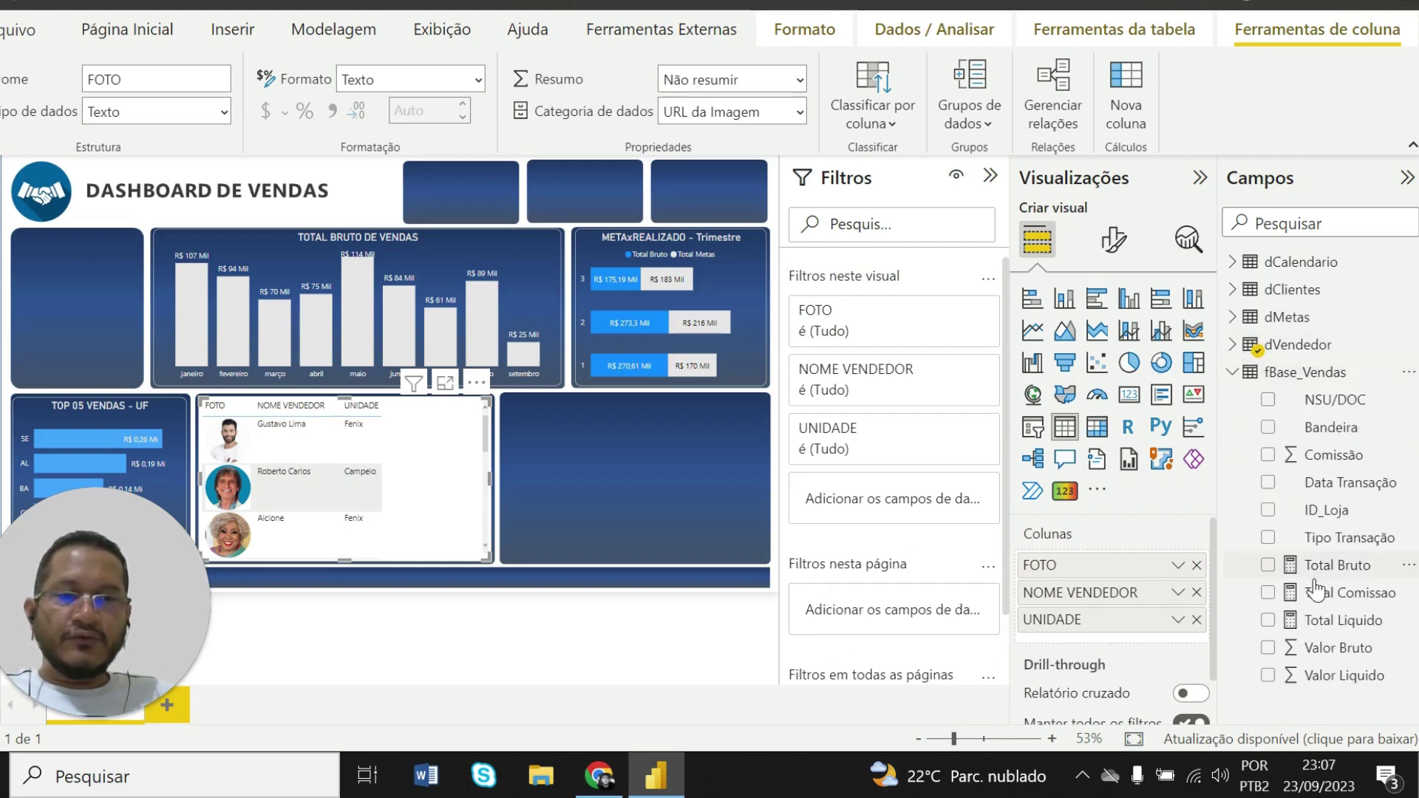
{"action": "left_click_drag", "start_coordinate": [1334, 571], "coordinate": [1122, 640]}
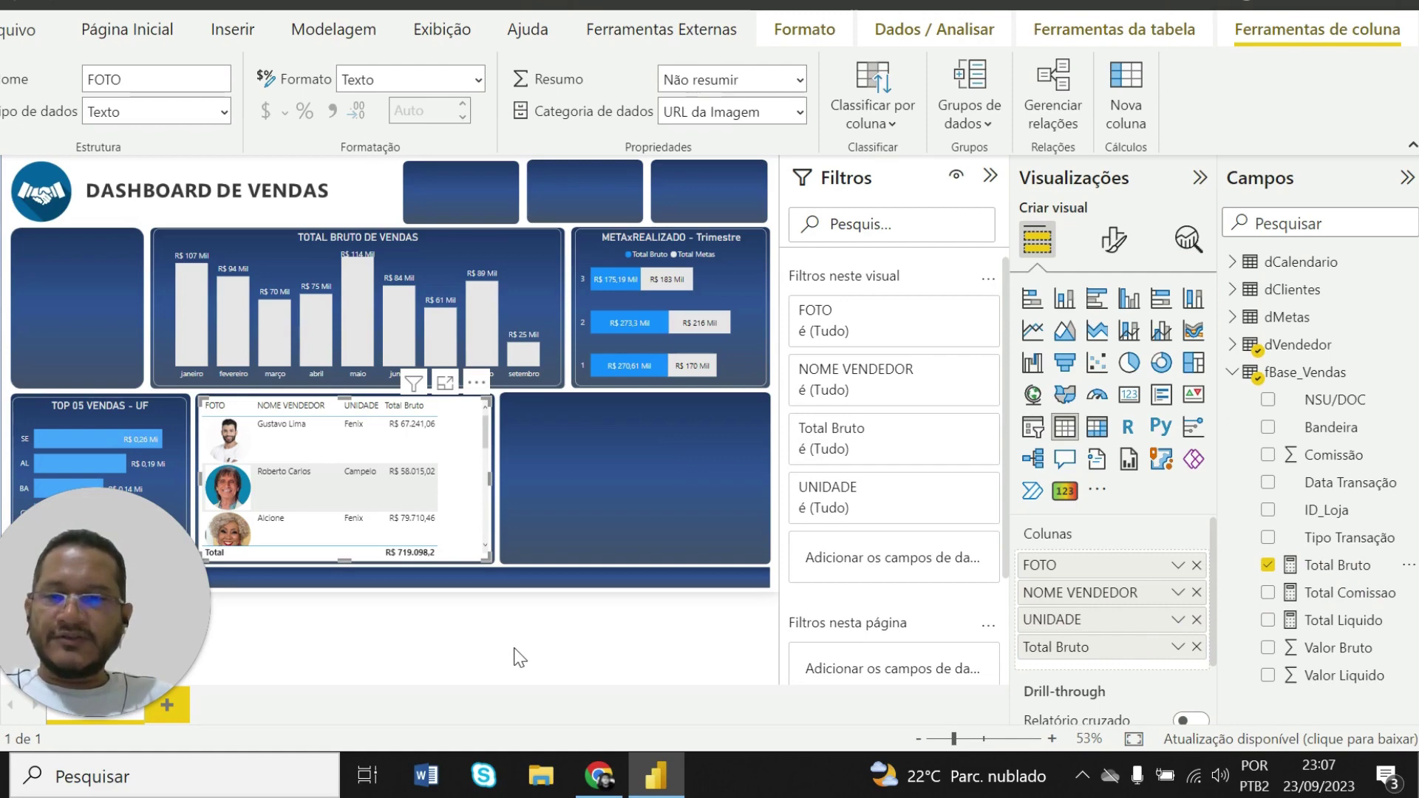
{"action": "left_click", "coordinate": [481, 556]}
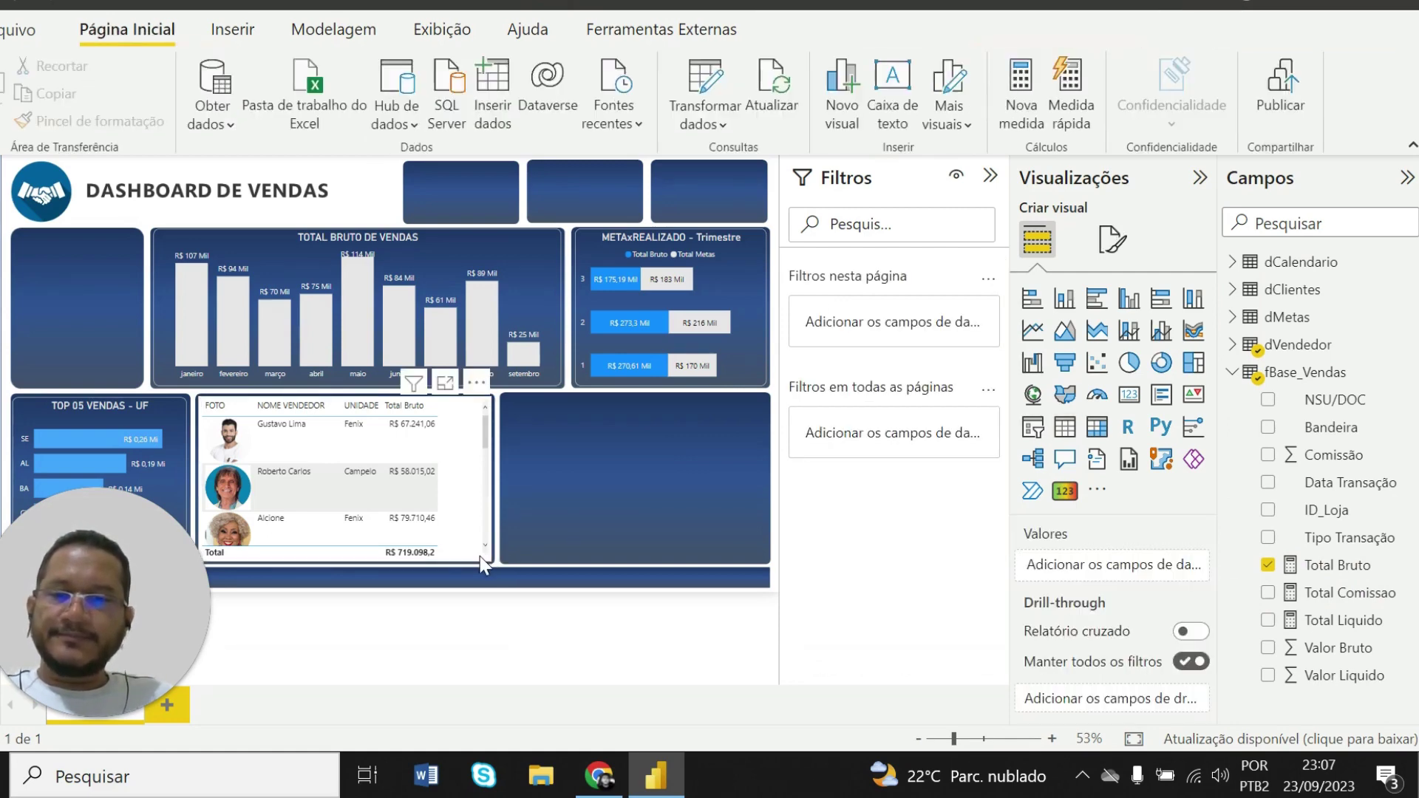
Set the seller table's style preset to Nenhum
{"action": "left_click", "coordinate": [367, 510]}
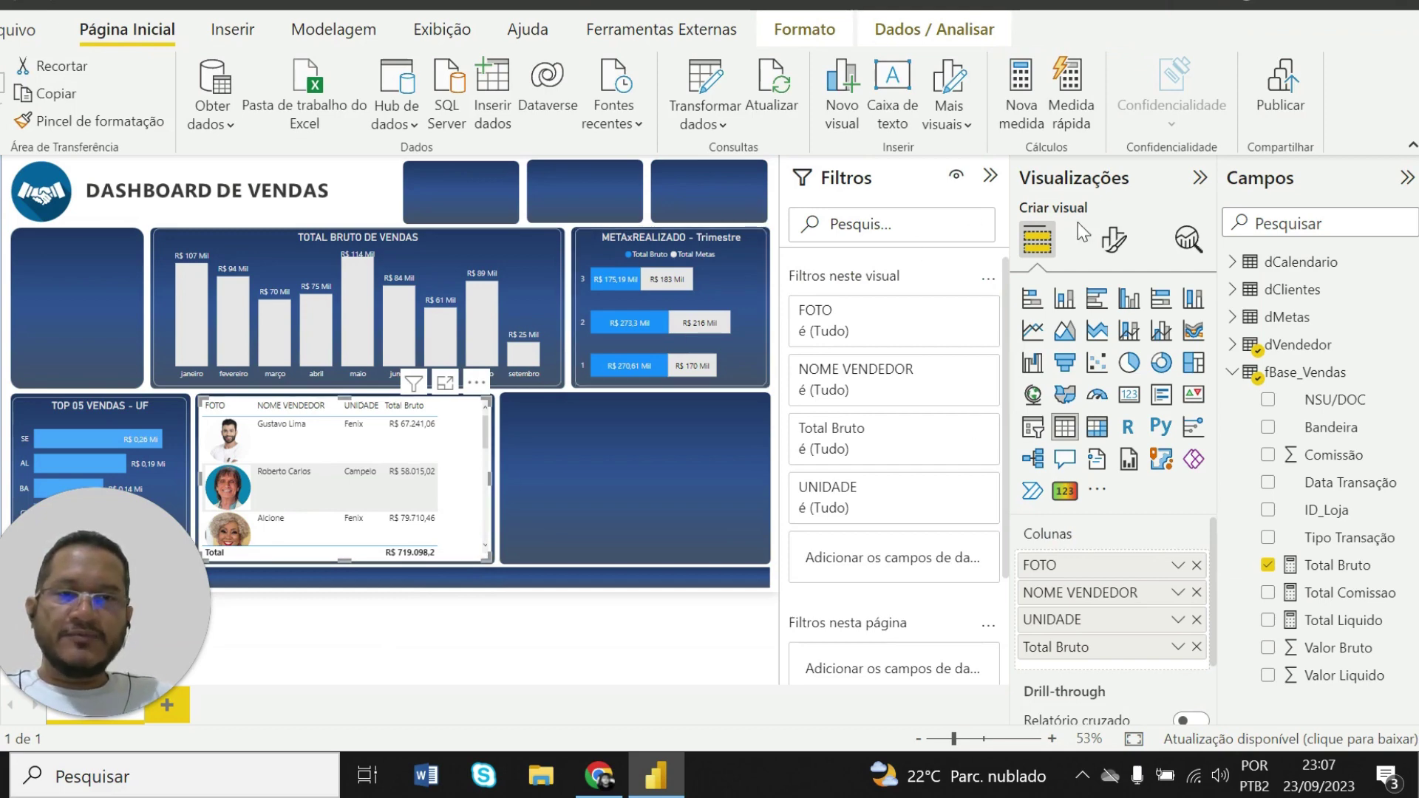
{"action": "left_click", "coordinate": [1112, 241]}
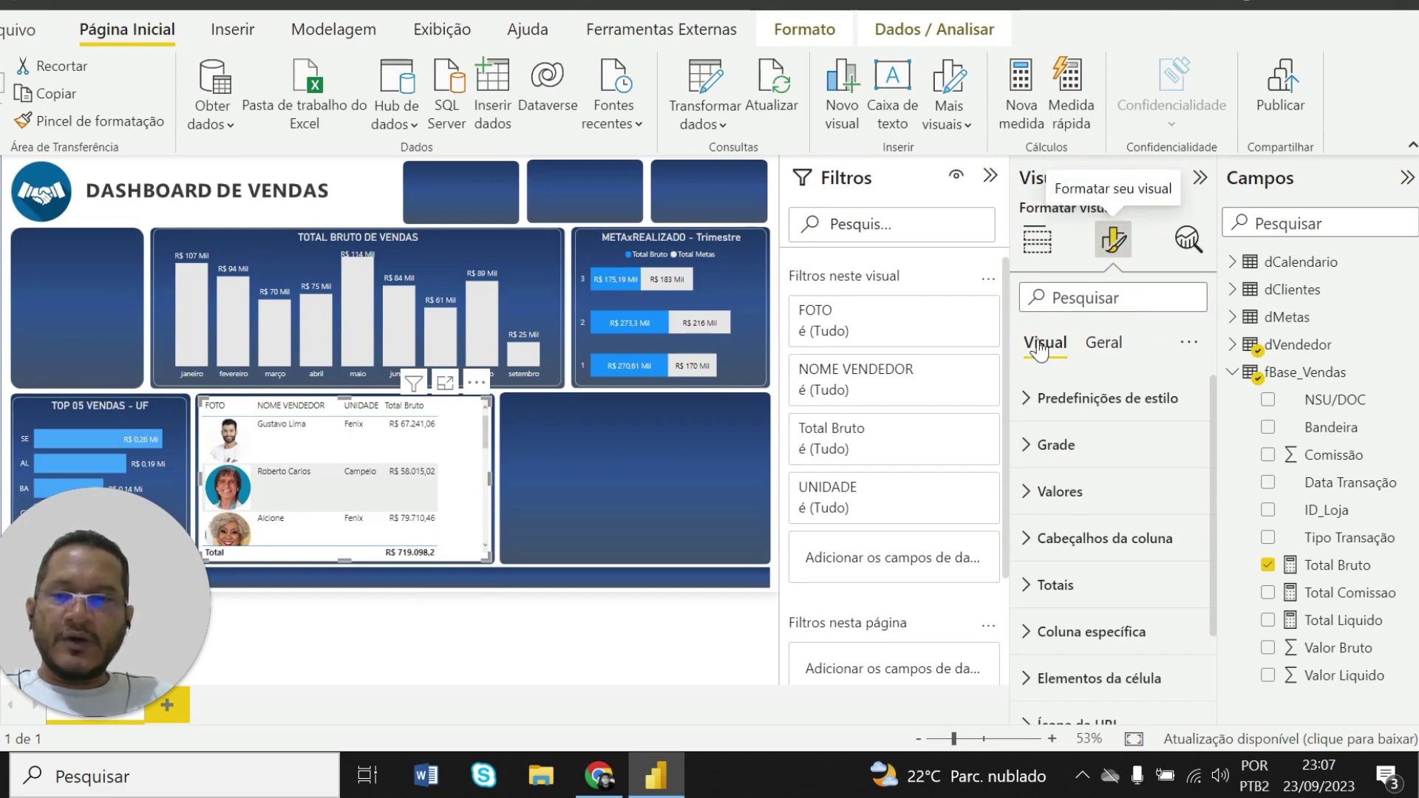
{"action": "left_click", "coordinate": [1025, 405]}
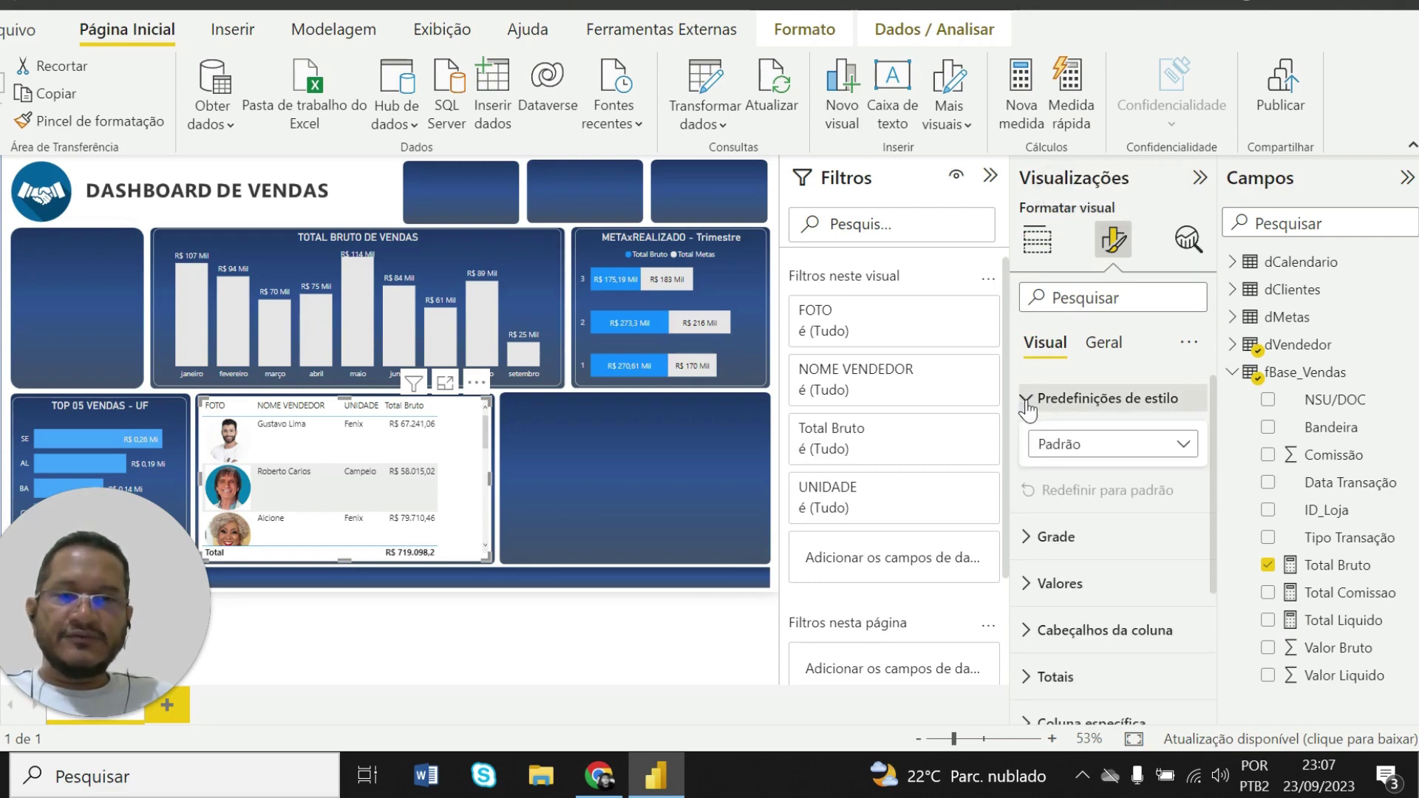
{"action": "left_click", "coordinate": [1184, 446]}
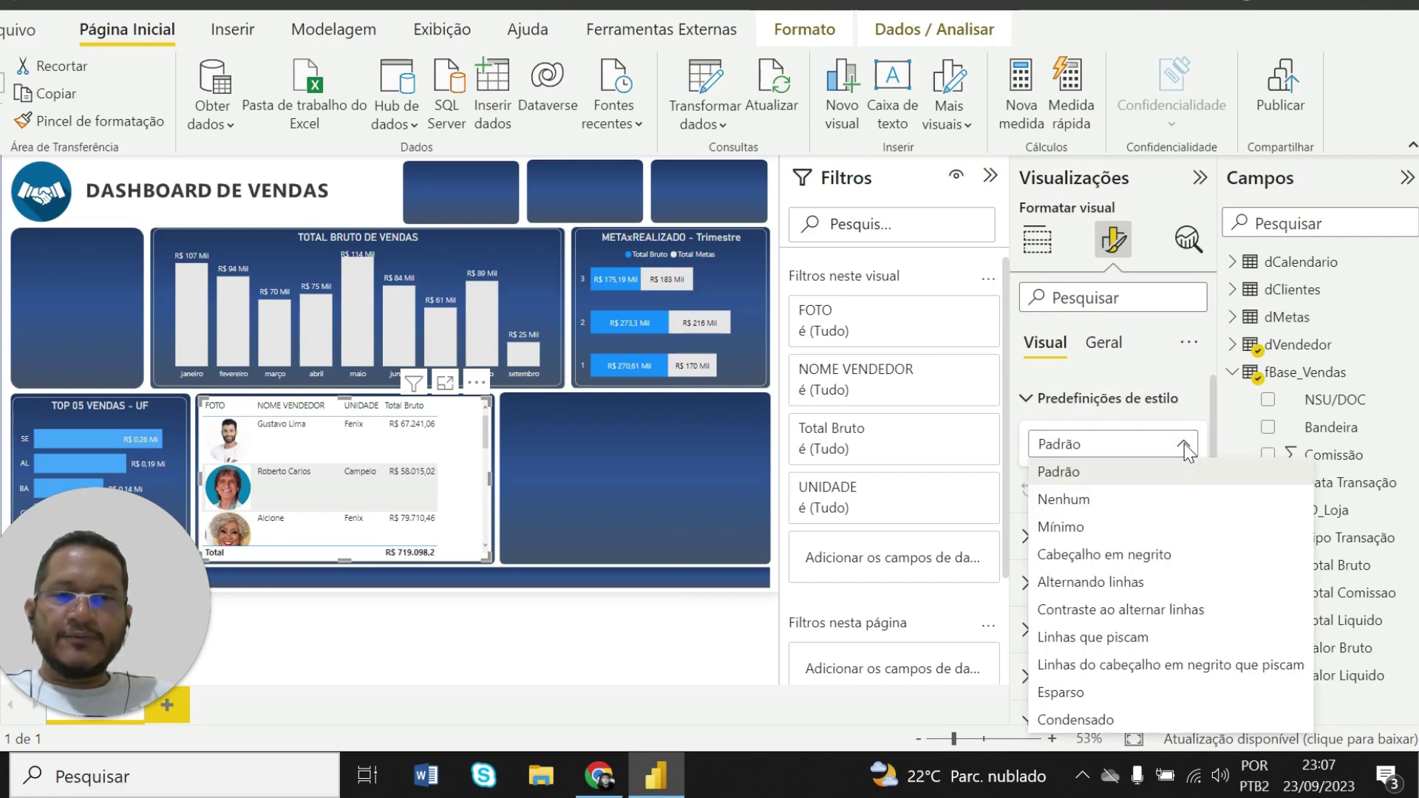
{"action": "left_click", "coordinate": [1108, 507]}
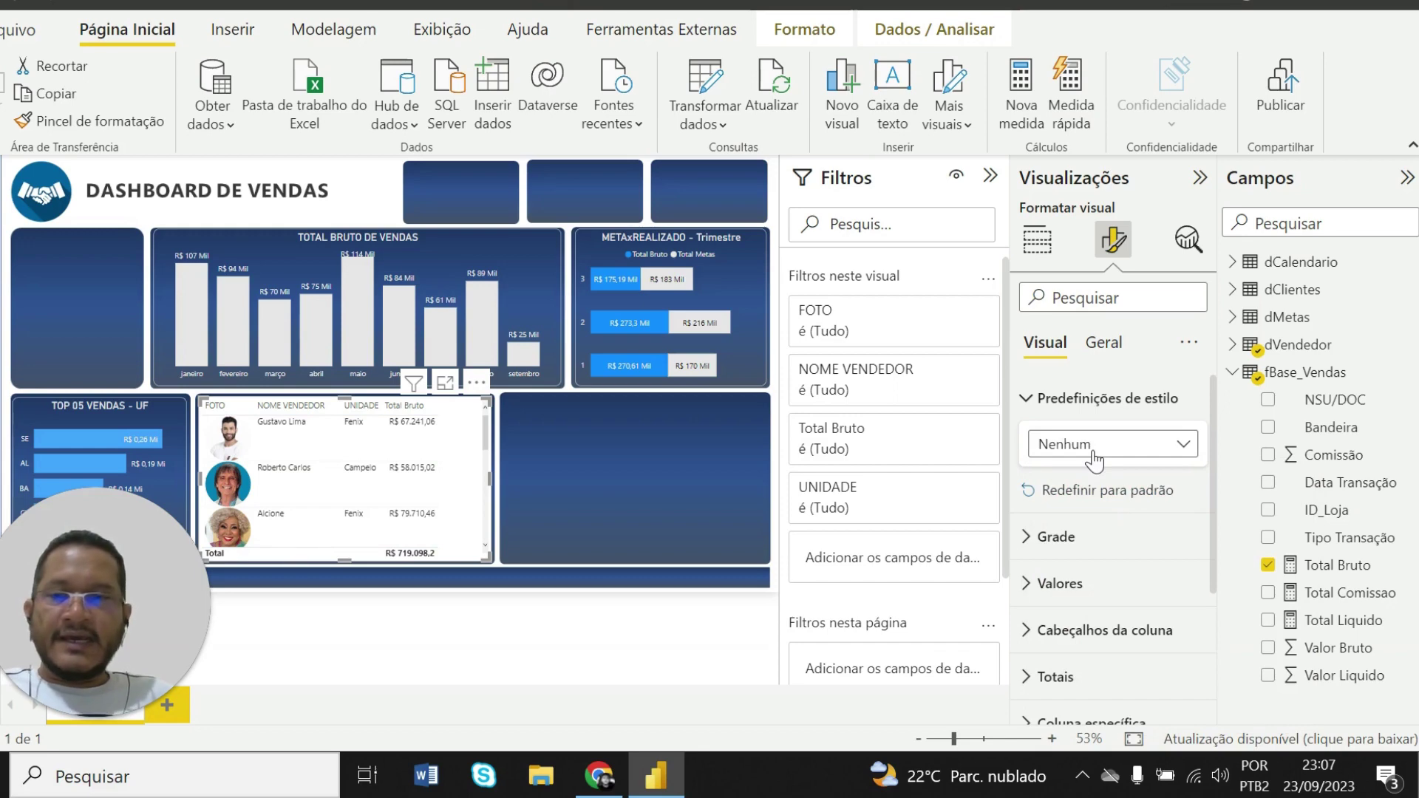
{"action": "left_click", "coordinate": [1023, 399]}
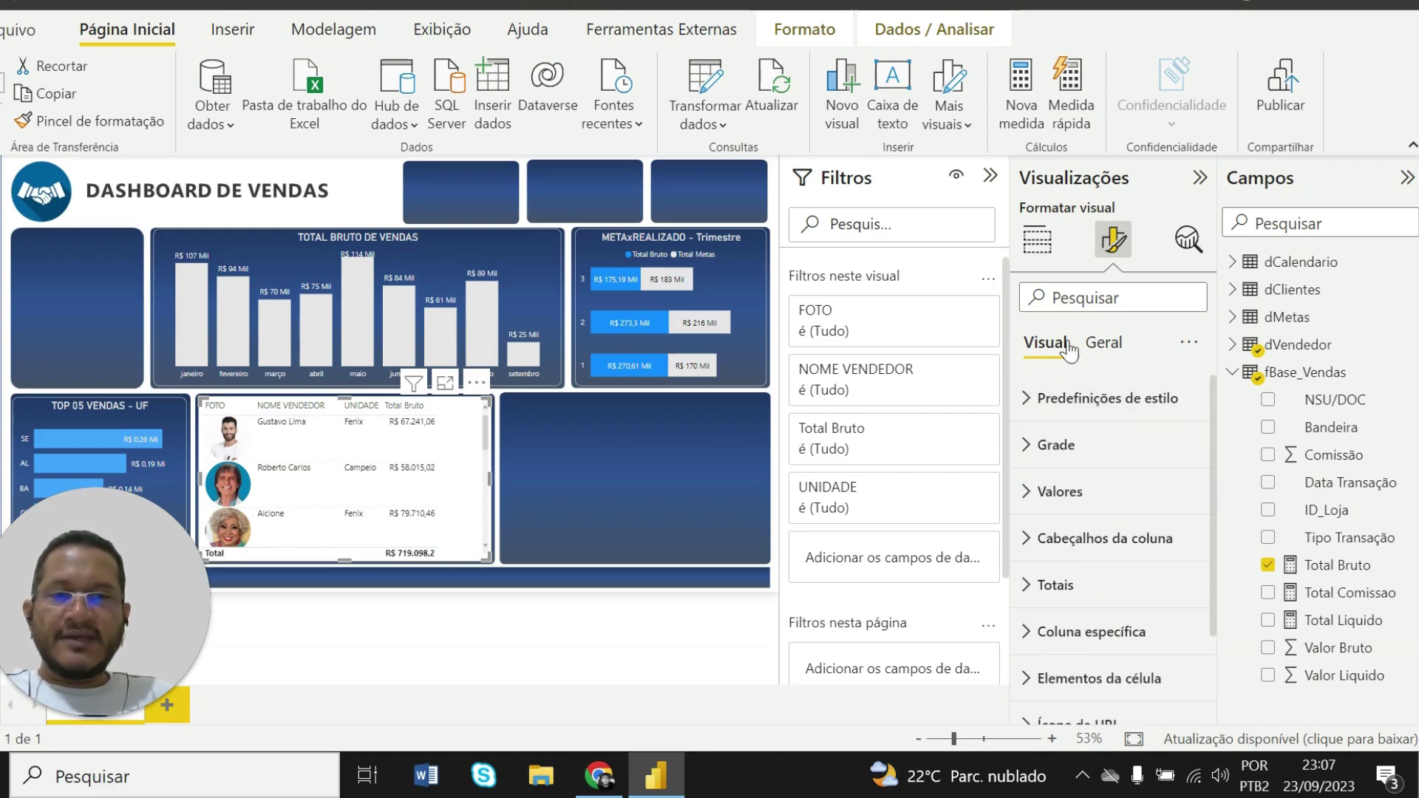
Turn off the seller table's background (Tela de fundo) in its general effects formatting
{"action": "left_click", "coordinate": [1104, 345]}
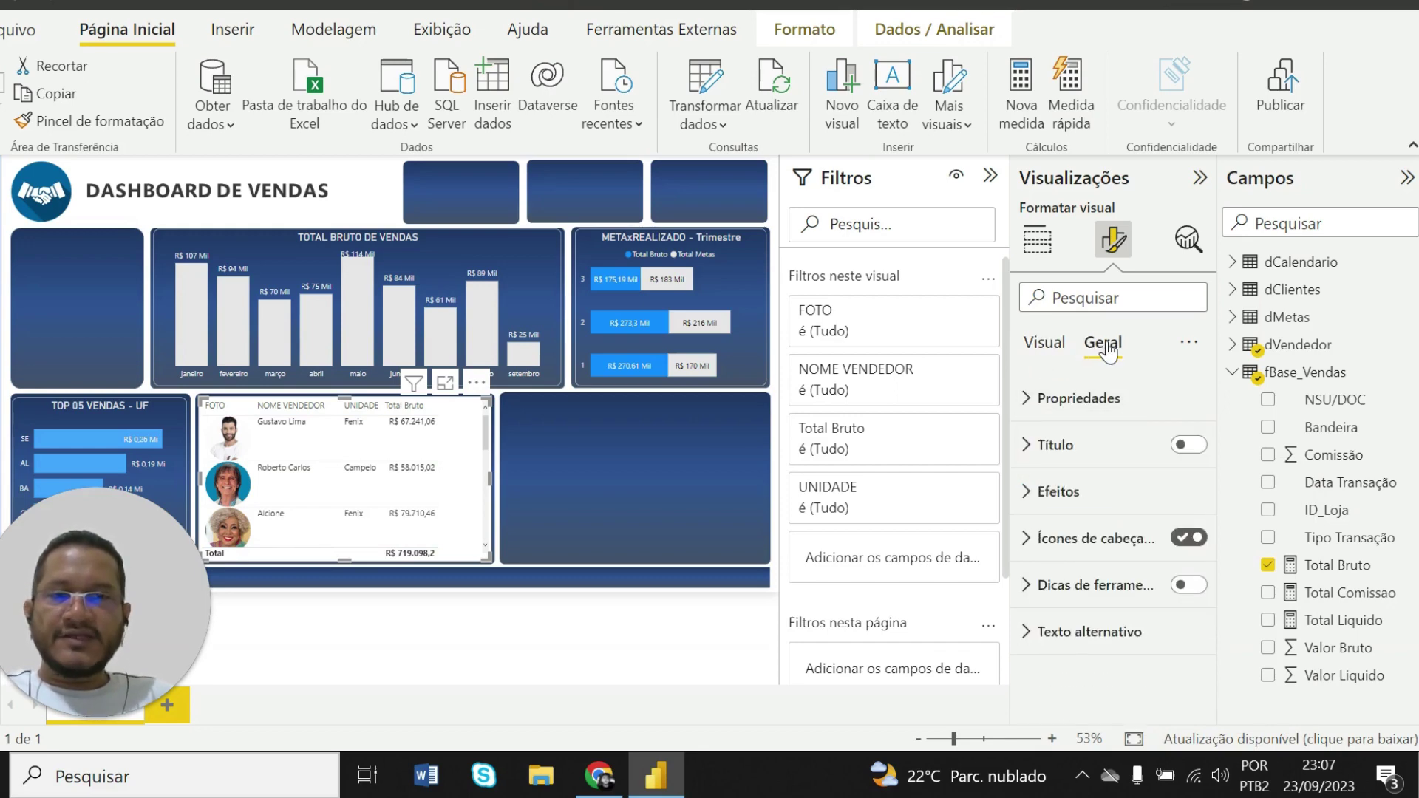
{"action": "left_click", "coordinate": [1030, 494]}
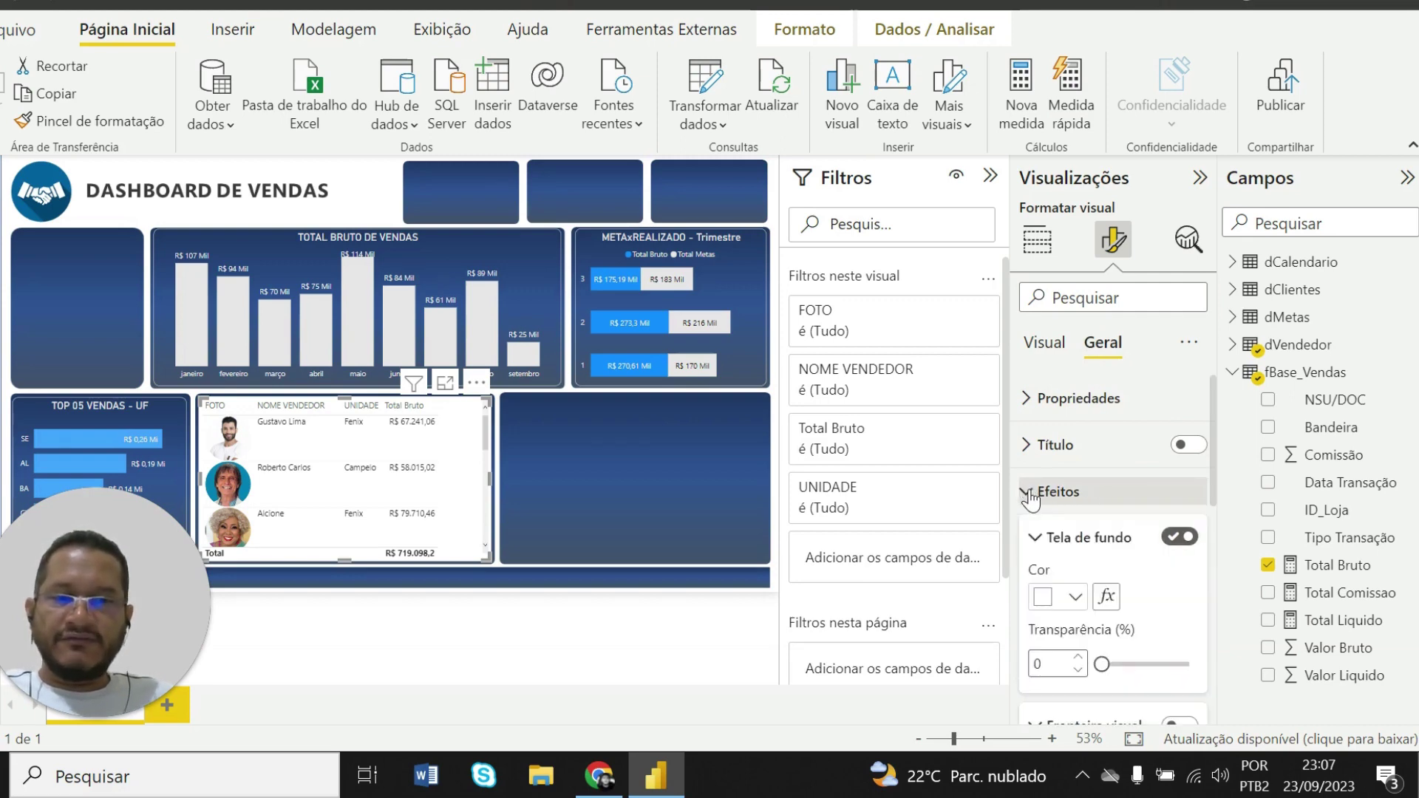
{"action": "left_click", "coordinate": [1179, 539]}
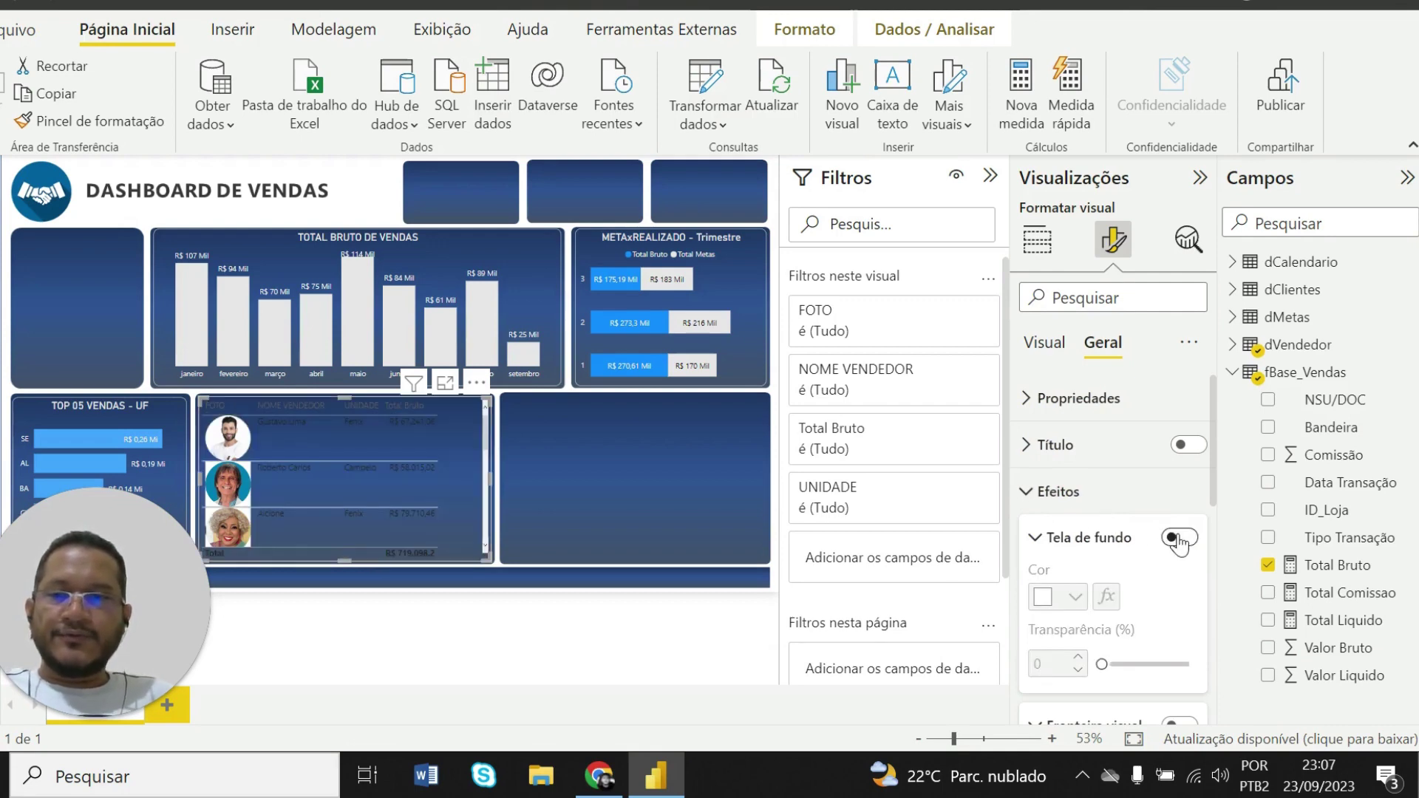
{"action": "left_click", "coordinate": [1025, 501]}
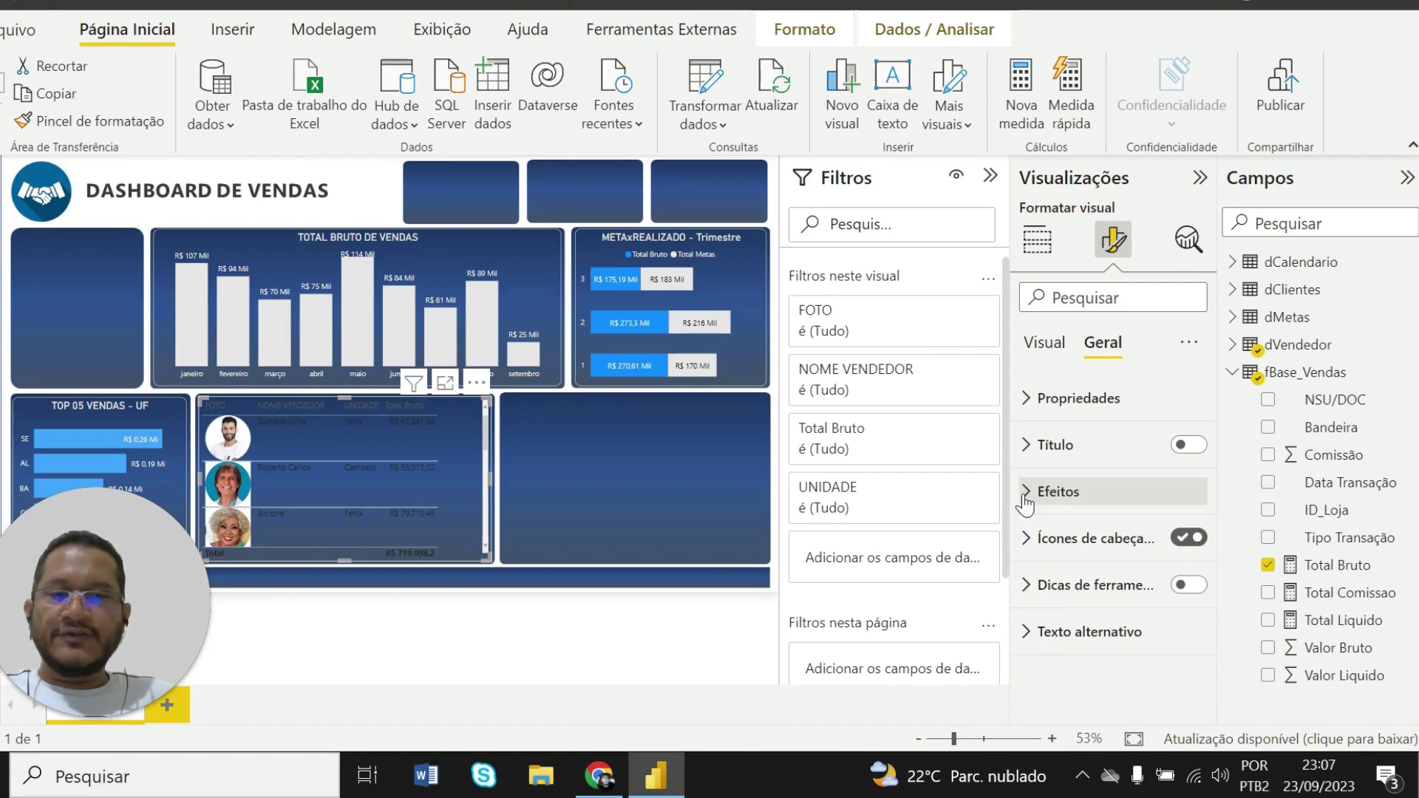
Set the text color of the seller table's values to the light gray shade under white
{"action": "left_click", "coordinate": [1042, 347]}
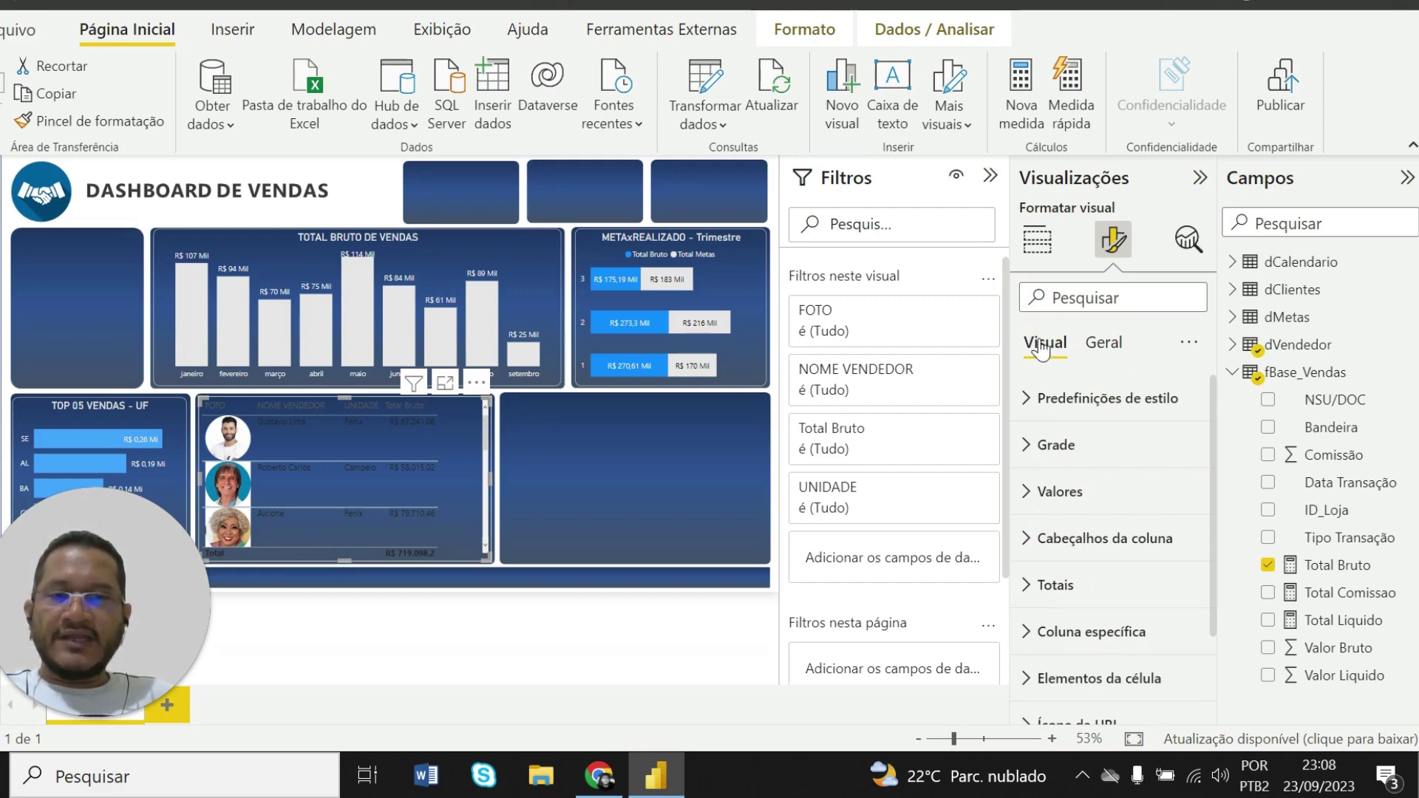
{"action": "left_click", "coordinate": [1027, 499]}
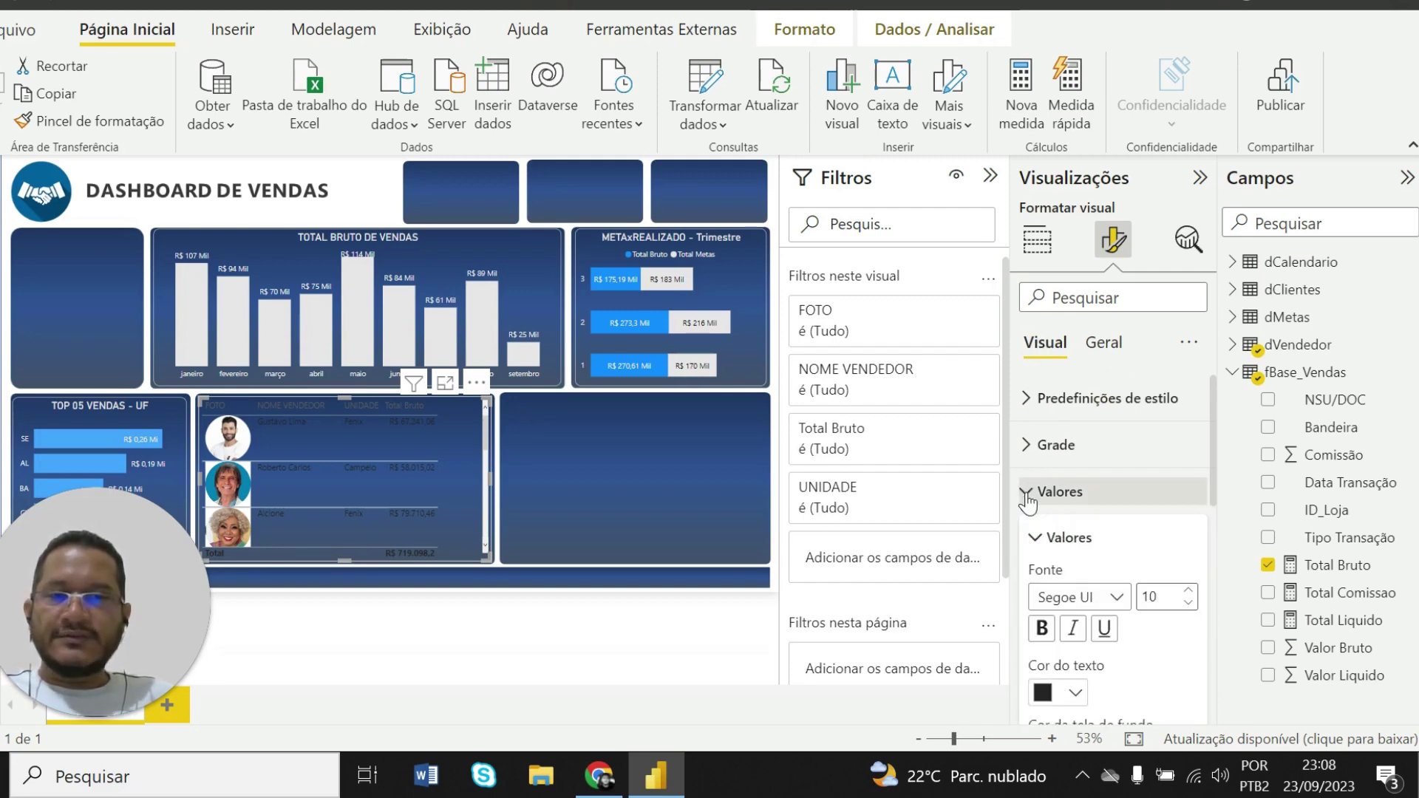
{"action": "scroll", "coordinate": [1075, 571], "scroll_direction": "down", "scroll_amount": 1}
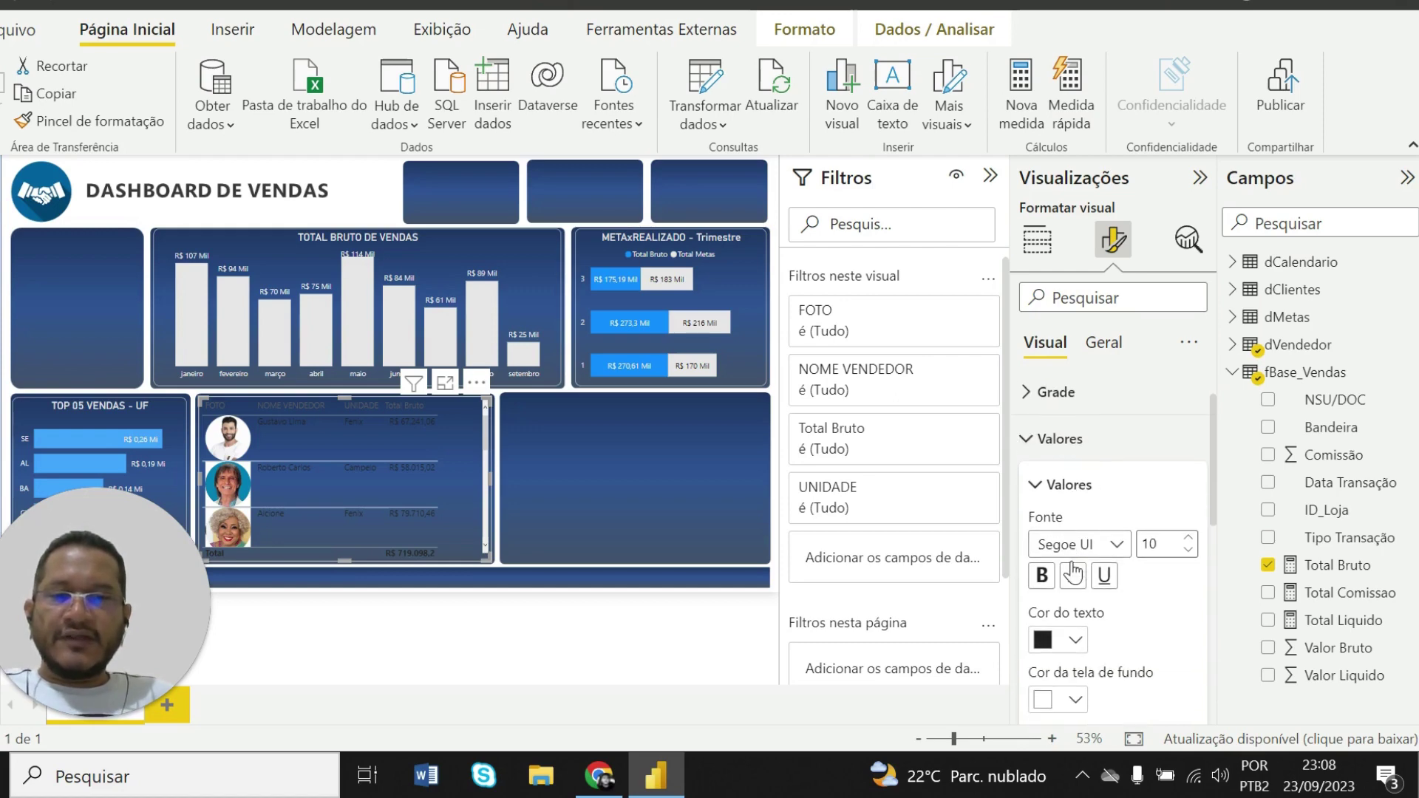
{"action": "left_click", "coordinate": [1076, 640]}
{"action": "left_click", "coordinate": [1062, 324]}
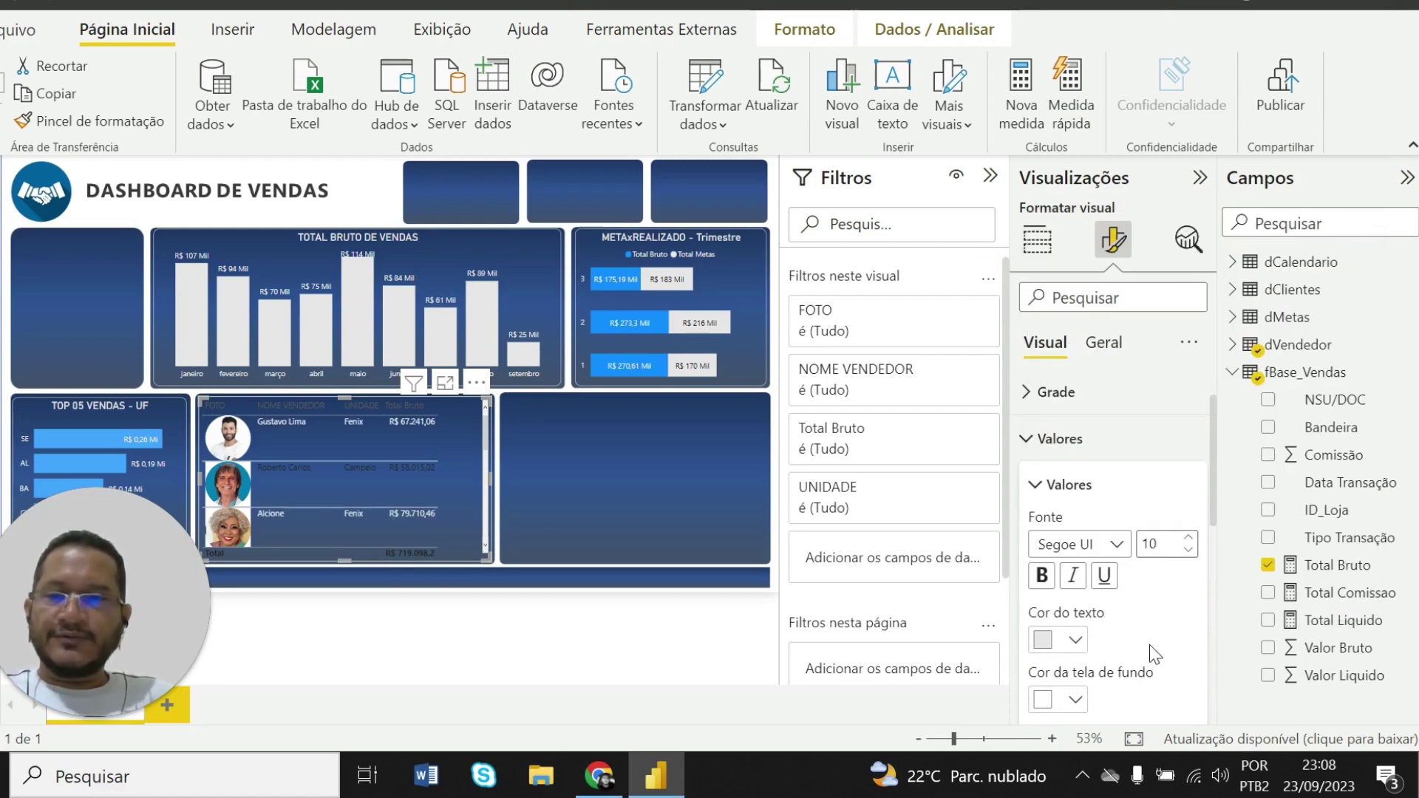
Set the alternate text color (Cor do texto alternativo) of the seller table's values to the light gray shade under white
{"action": "scroll", "coordinate": [1145, 636], "scroll_direction": "down", "scroll_amount": 1}
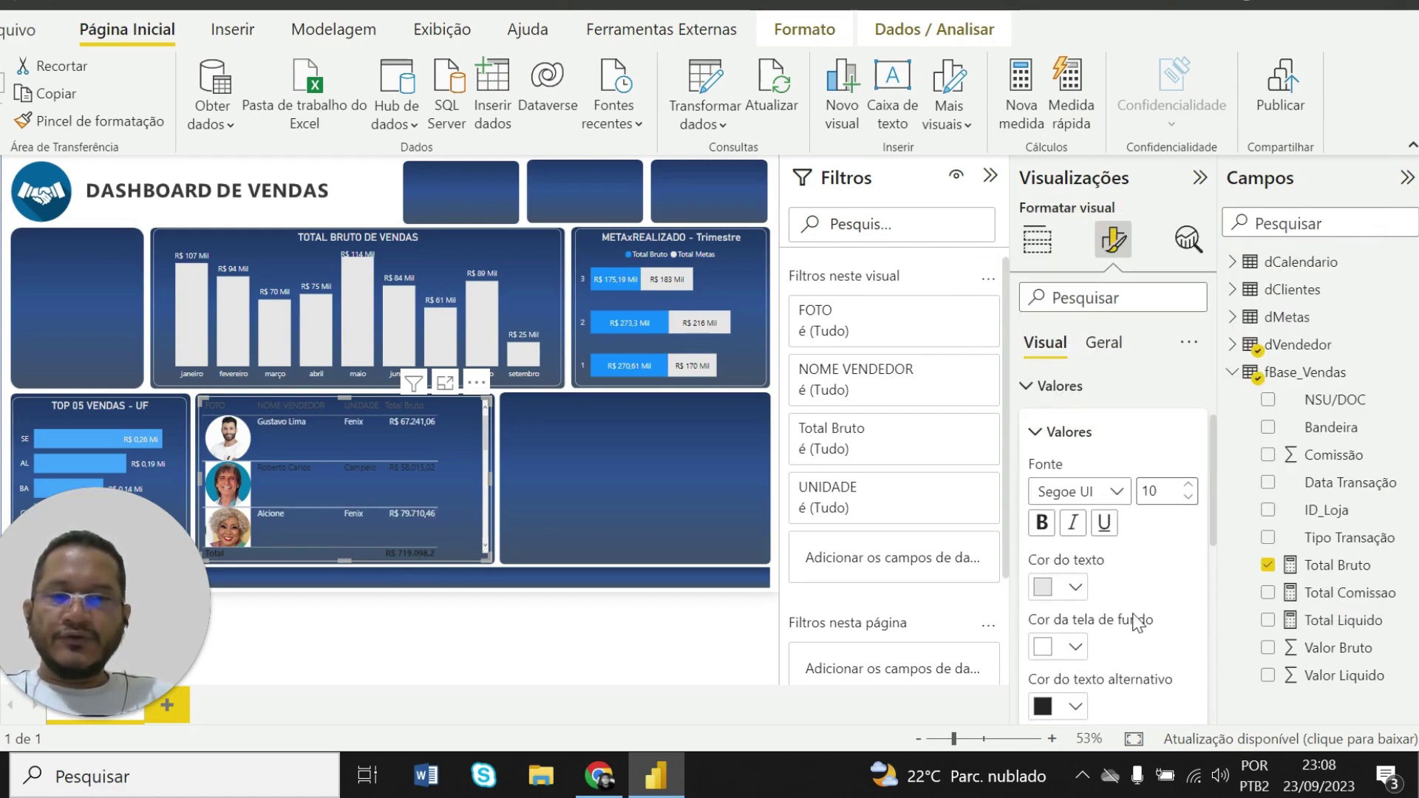
{"action": "scroll", "coordinate": [1137, 622], "scroll_direction": "down", "scroll_amount": 1}
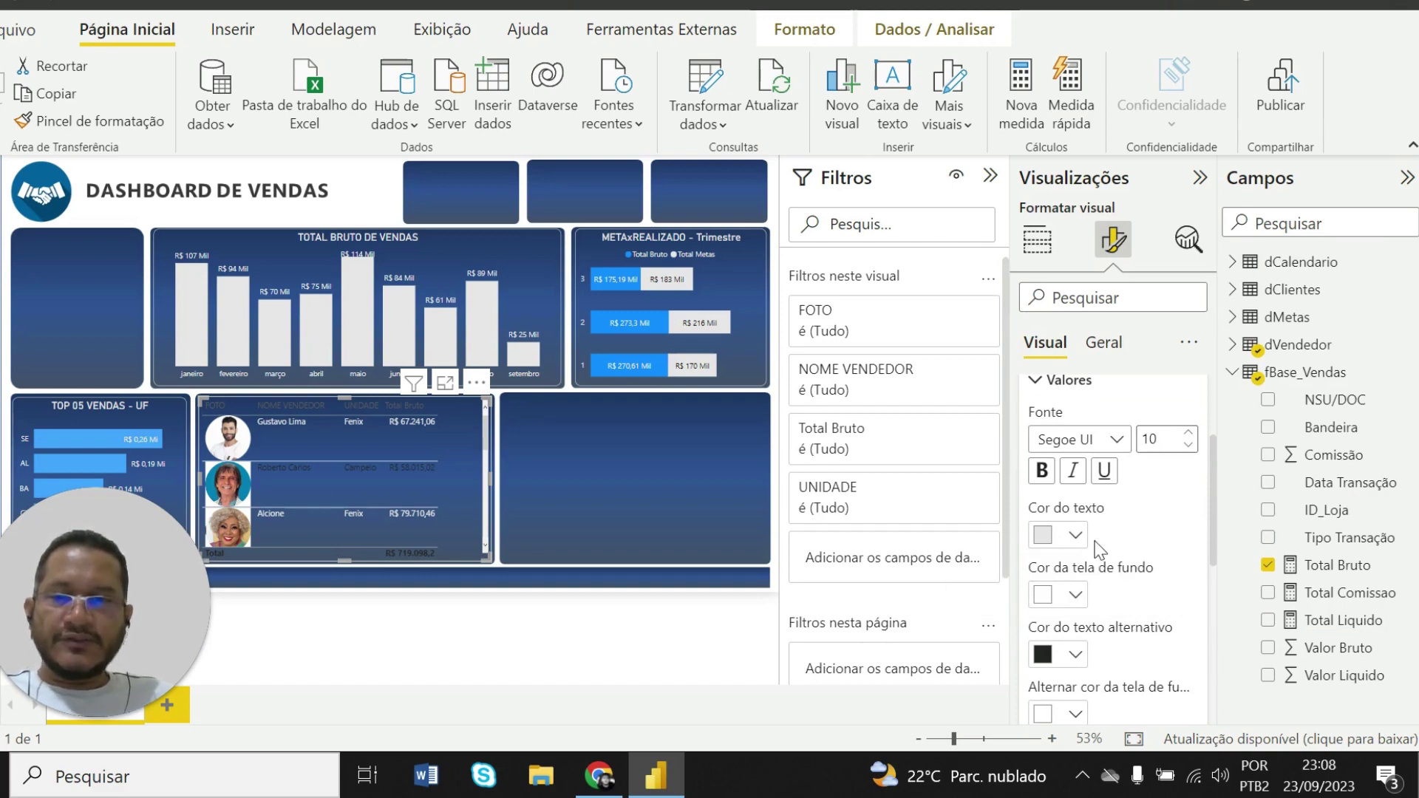
{"action": "scroll", "coordinate": [1099, 550], "scroll_direction": "down", "scroll_amount": 1}
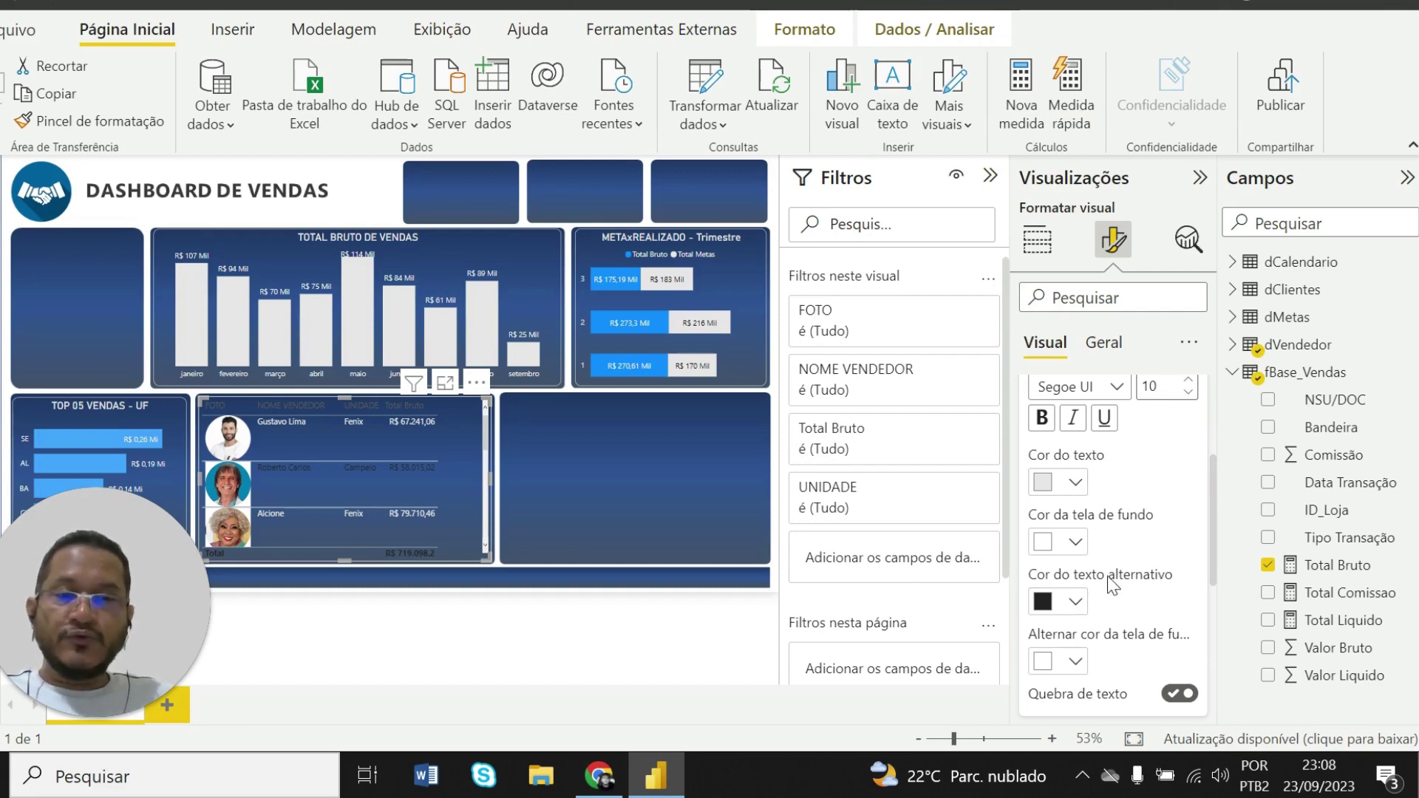
{"action": "left_click", "coordinate": [1076, 603]}
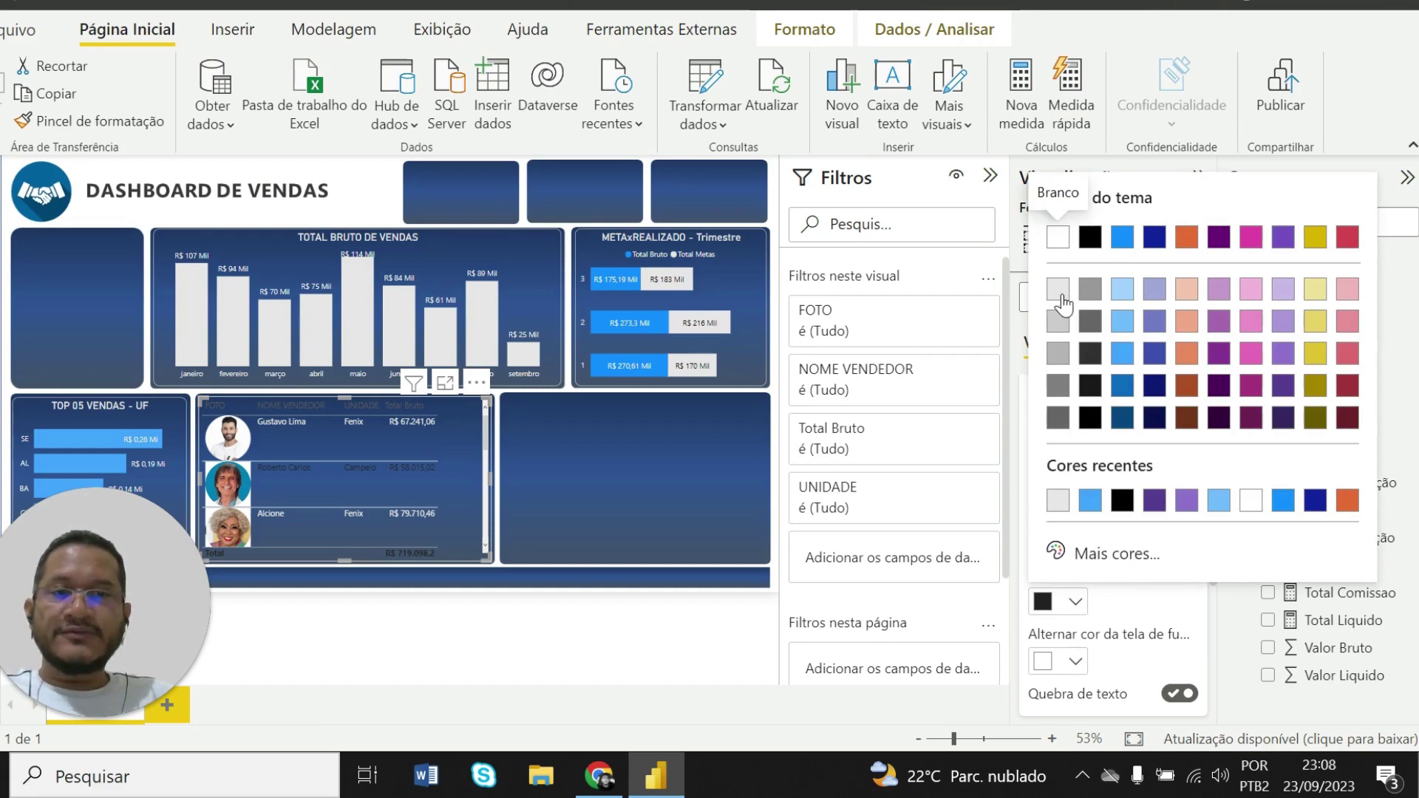
{"action": "key", "text": "Return"}
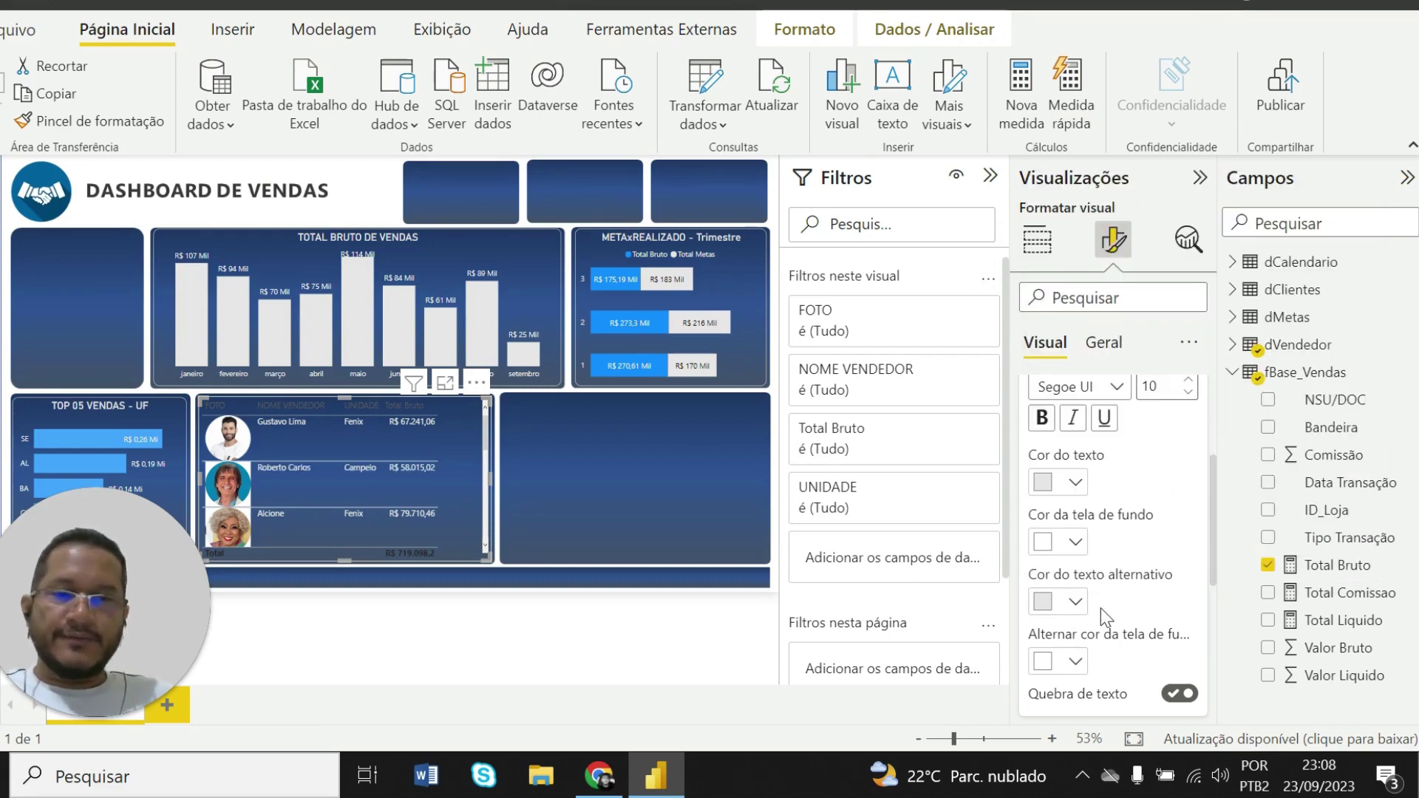
{"action": "scroll", "coordinate": [1071, 518], "scroll_direction": "up", "scroll_amount": 2}
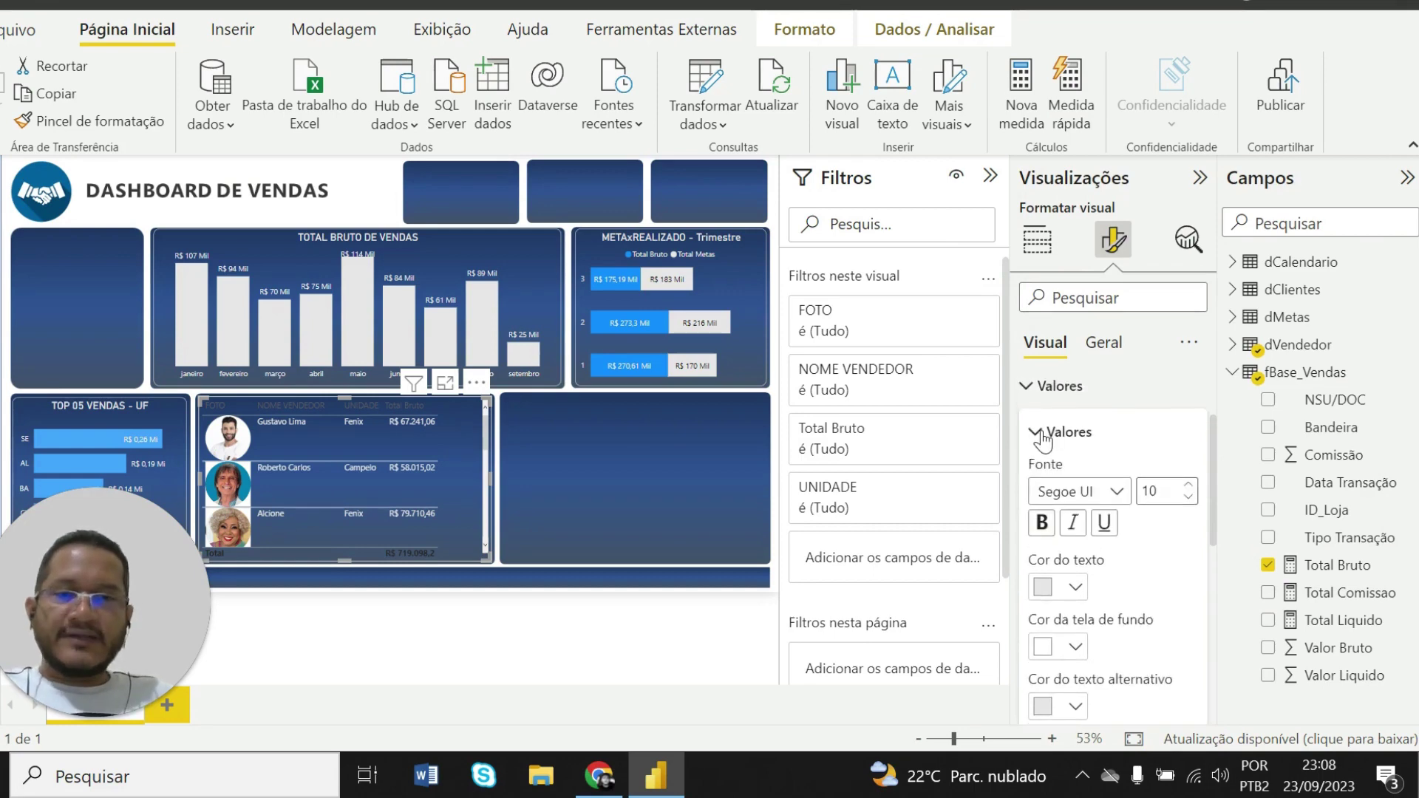
{"action": "left_click", "coordinate": [1037, 433]}
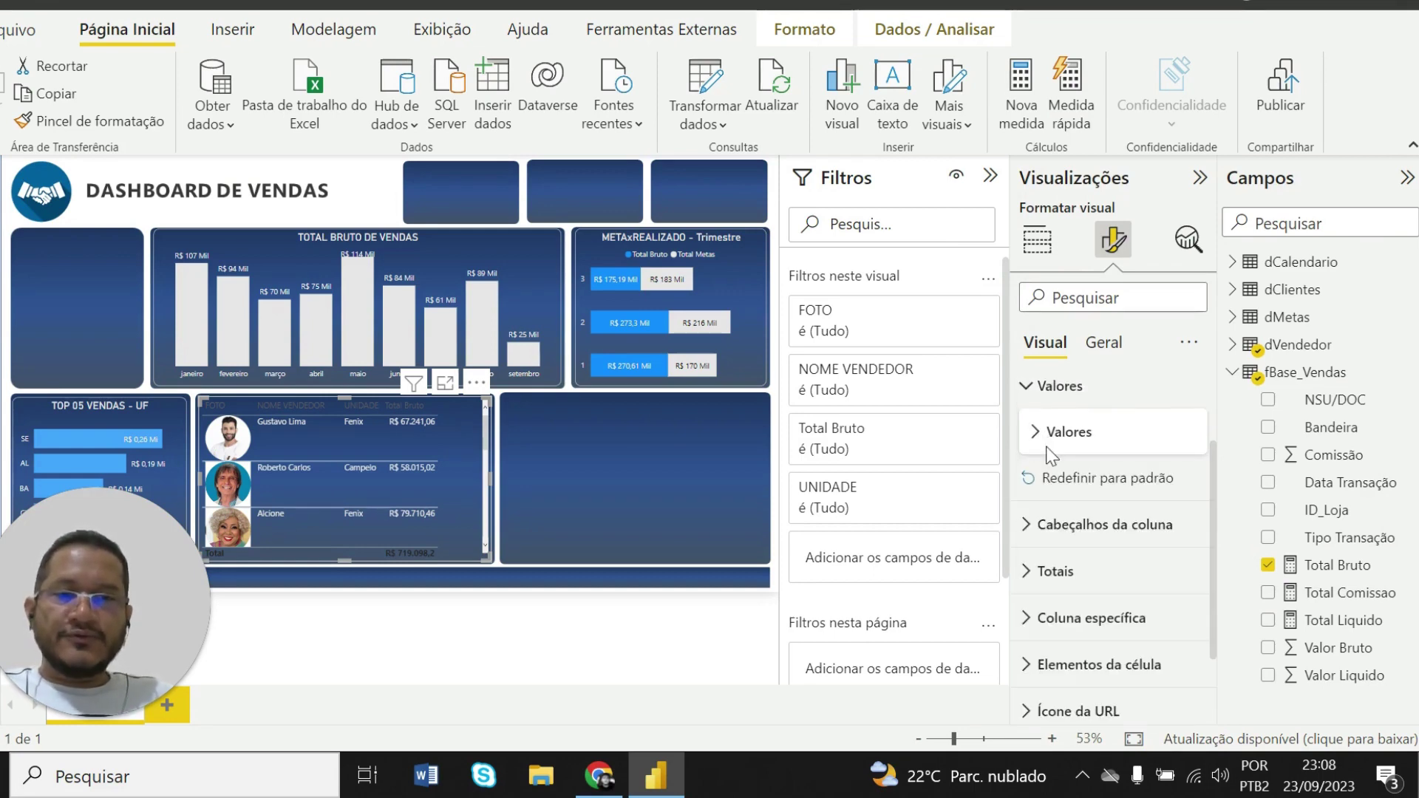
{"action": "left_click", "coordinate": [1025, 389]}
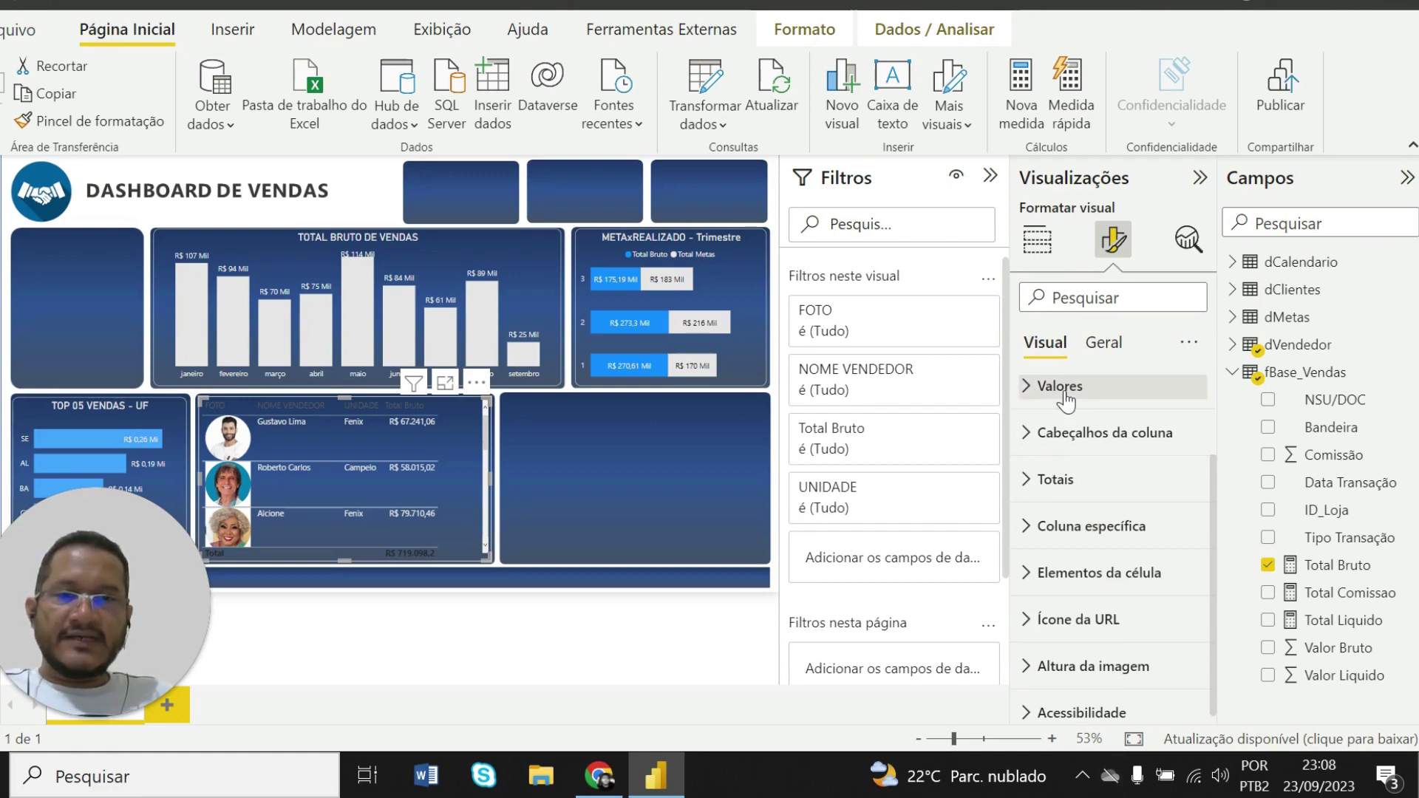
Set the text color of the seller table's column headers to the light gray shade under white
{"action": "left_click", "coordinate": [1026, 439]}
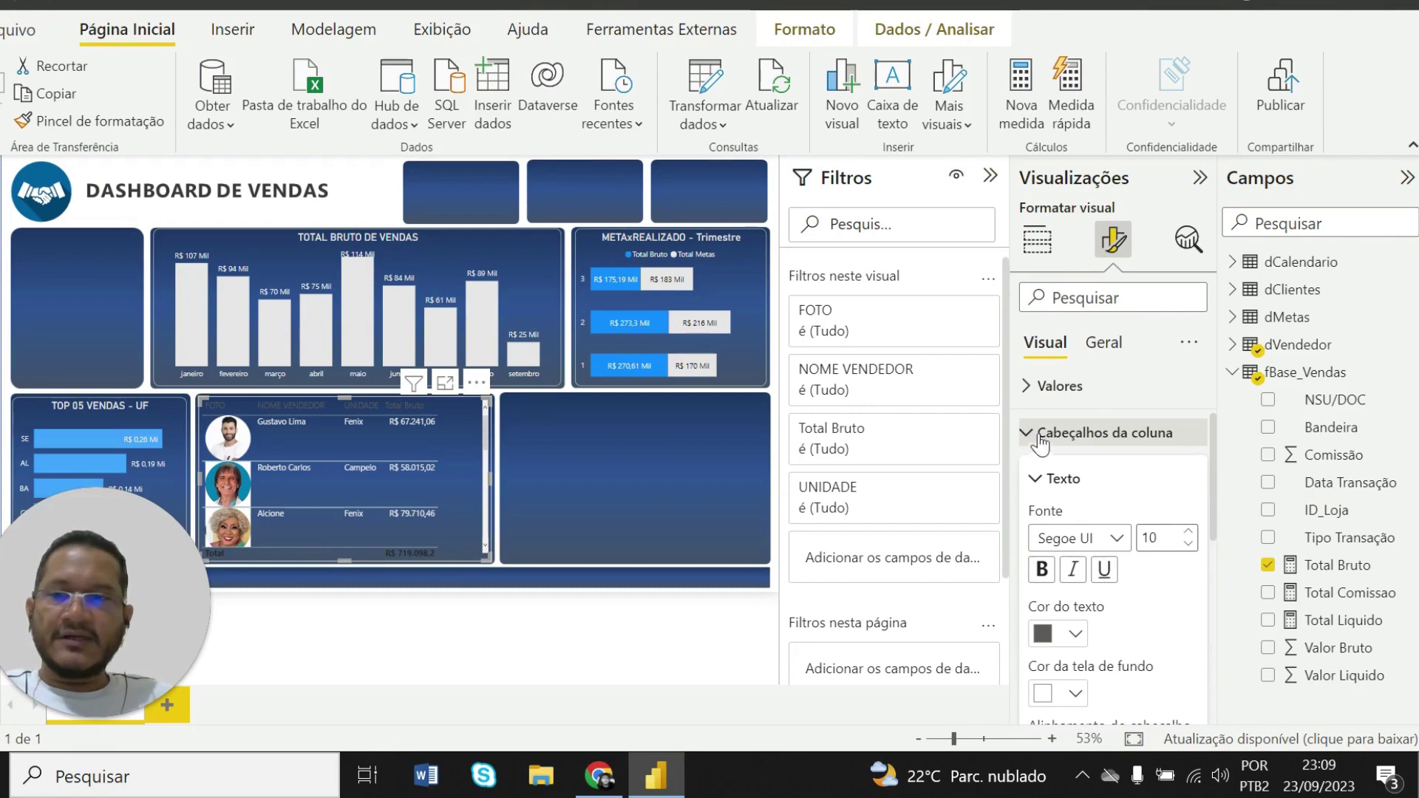
{"action": "scroll", "coordinate": [1042, 447], "scroll_direction": "up", "scroll_amount": 1}
{"action": "scroll", "coordinate": [1045, 547], "scroll_direction": "down", "scroll_amount": 2}
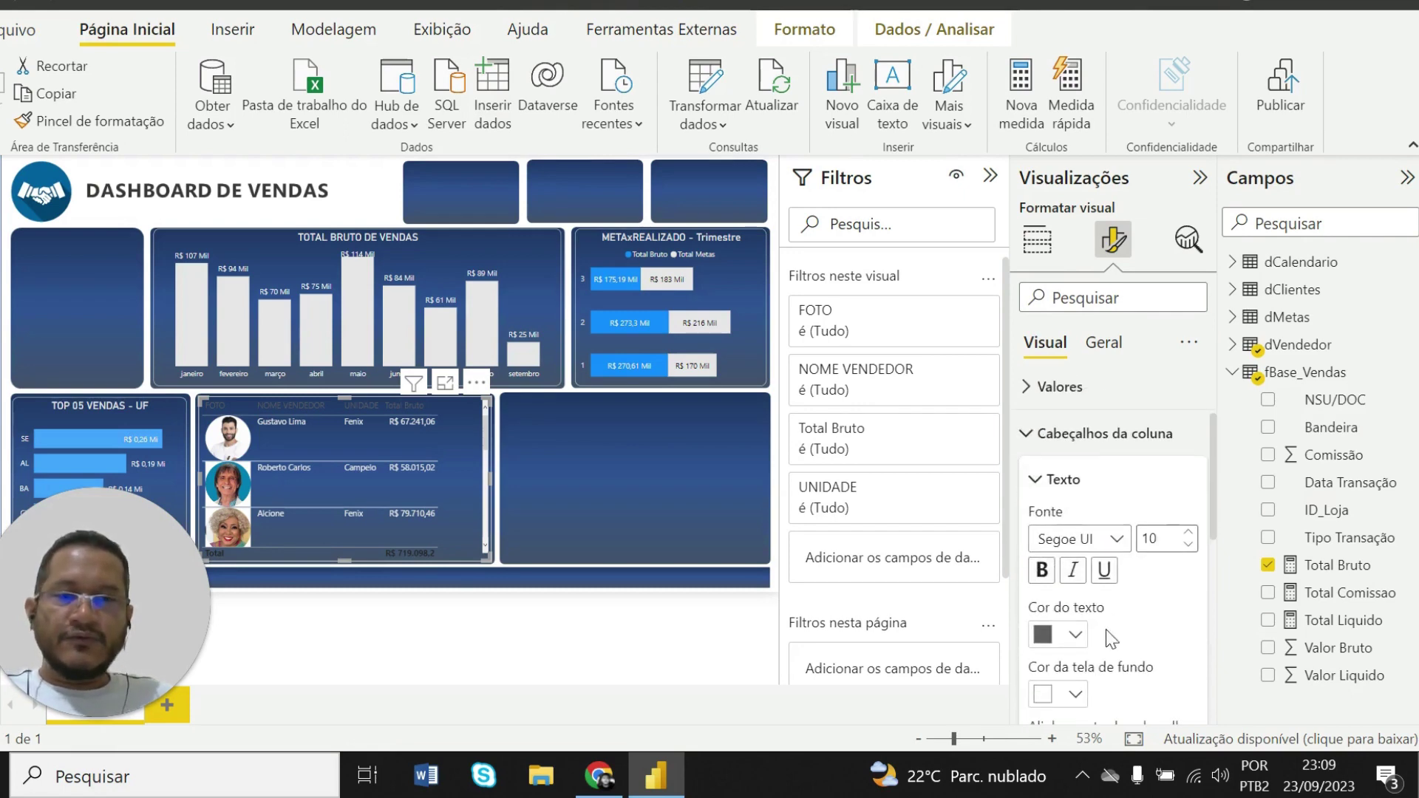
{"action": "scroll", "coordinate": [1090, 600], "scroll_direction": "down", "scroll_amount": 1}
{"action": "left_click", "coordinate": [1075, 583]}
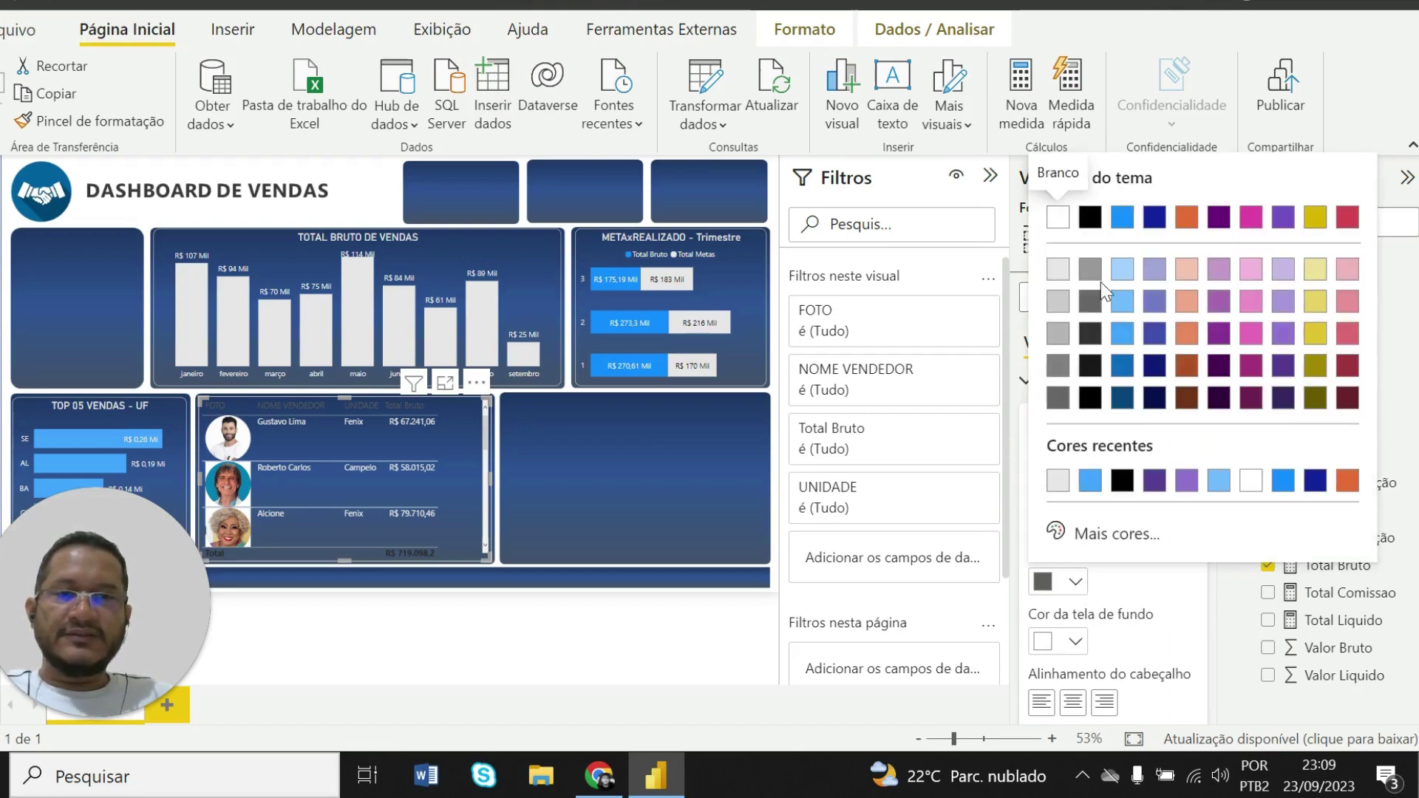
{"action": "left_click", "coordinate": [1059, 270]}
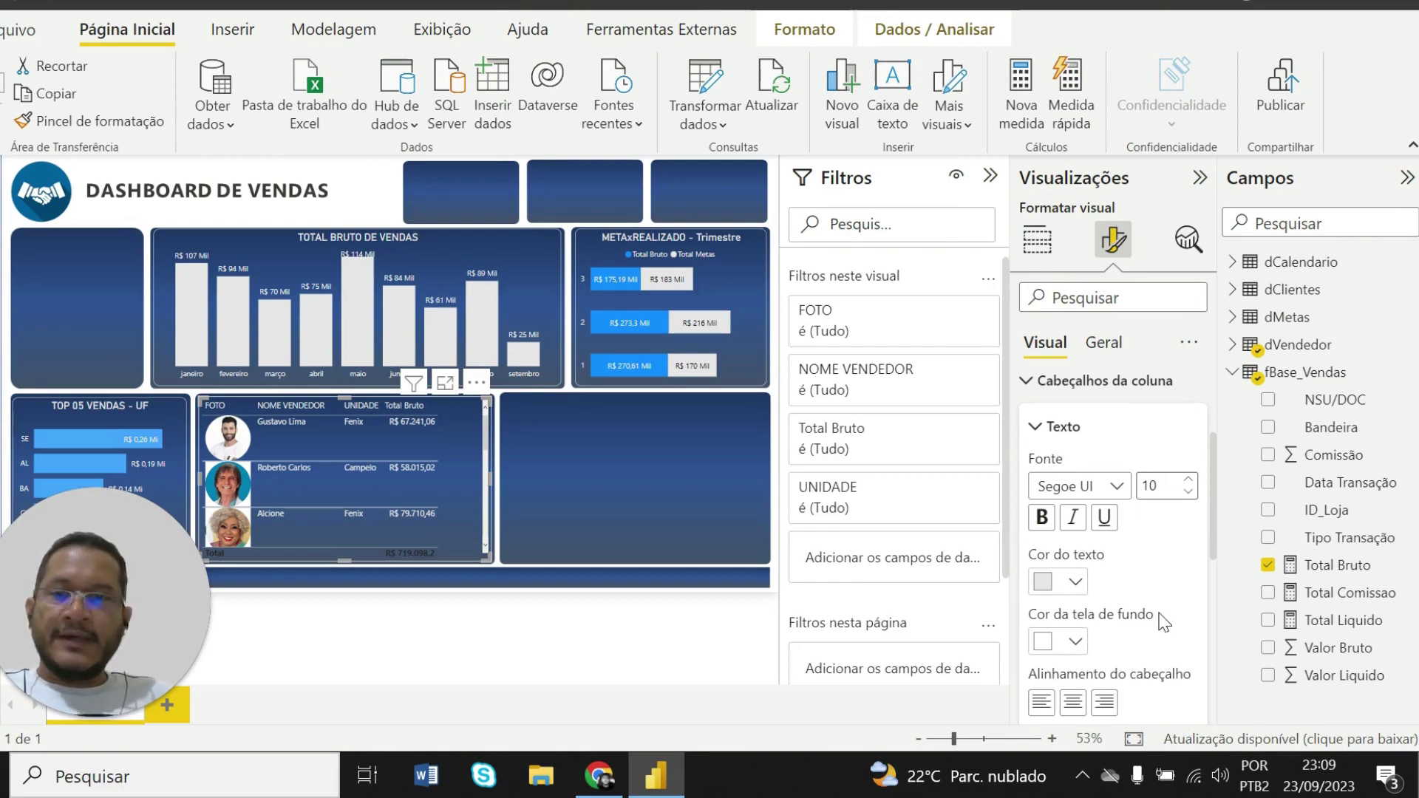
{"action": "left_click", "coordinate": [1053, 380]}
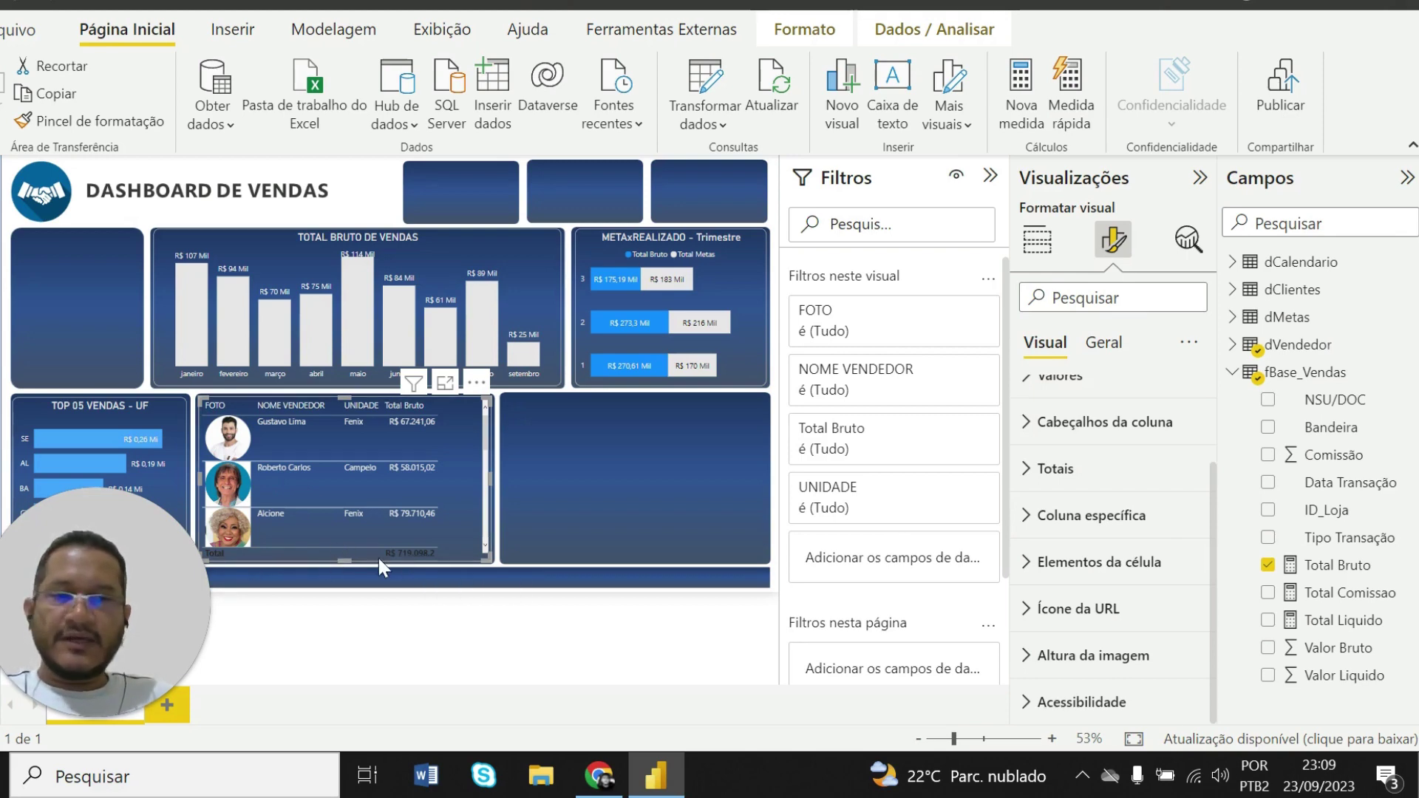
Turn off the totals row (Totais) of the seller table
{"action": "left_click_drag", "start_coordinate": [97, 585], "coordinate": [1014, 587]}
{"action": "left_click_drag", "start_coordinate": [1188, 649], "coordinate": [1286, 635]}
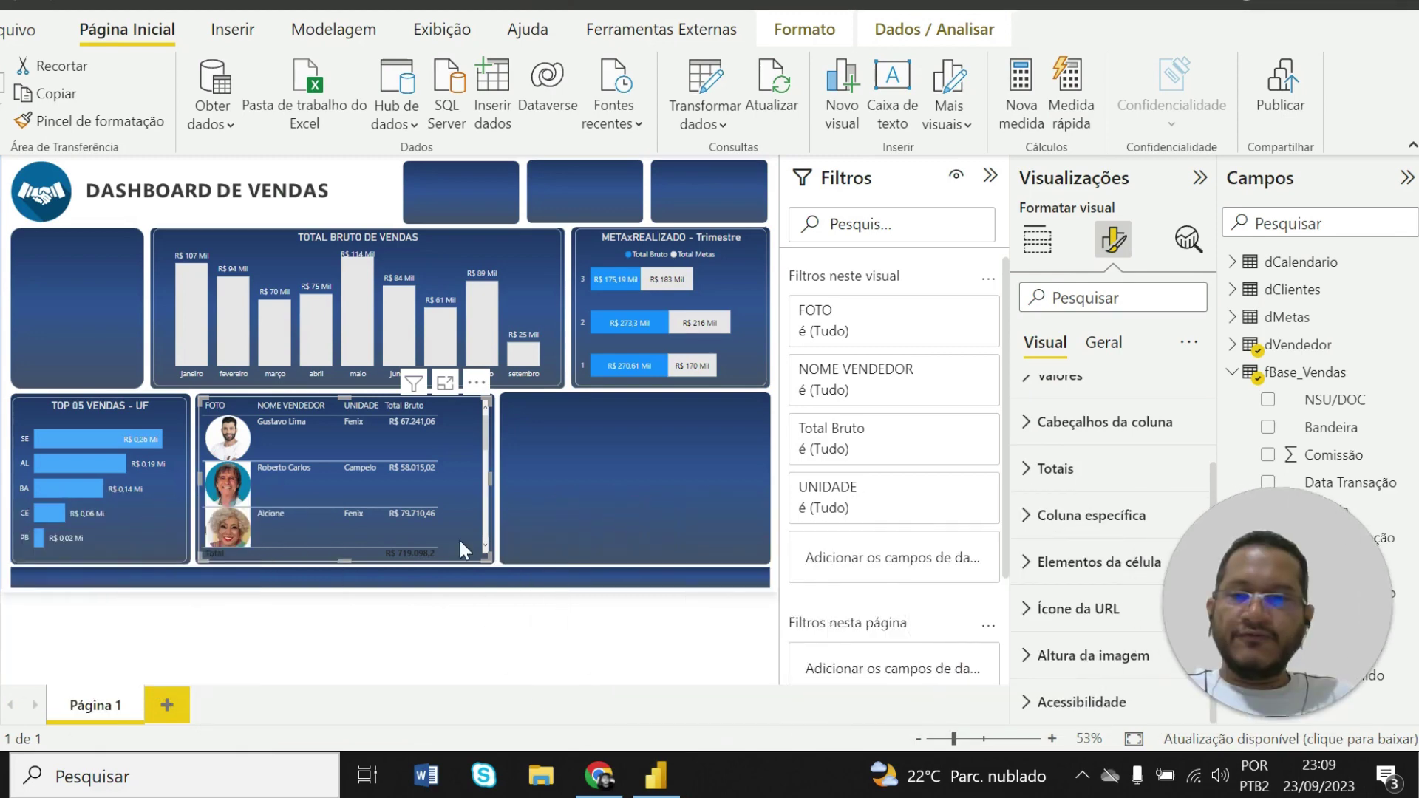
{"action": "left_click", "coordinate": [1028, 473]}
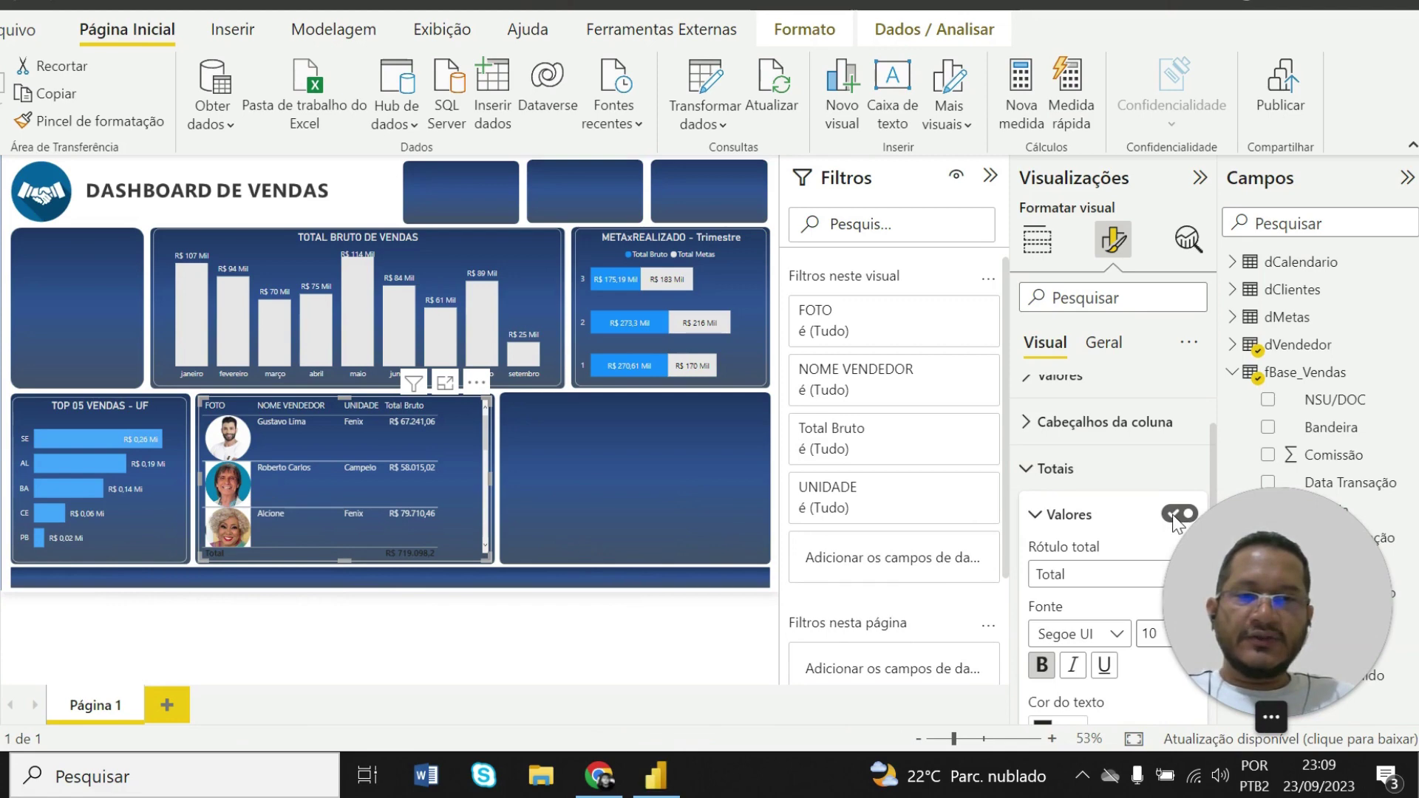
{"action": "left_click", "coordinate": [1042, 517]}
{"action": "left_click", "coordinate": [1041, 518]}
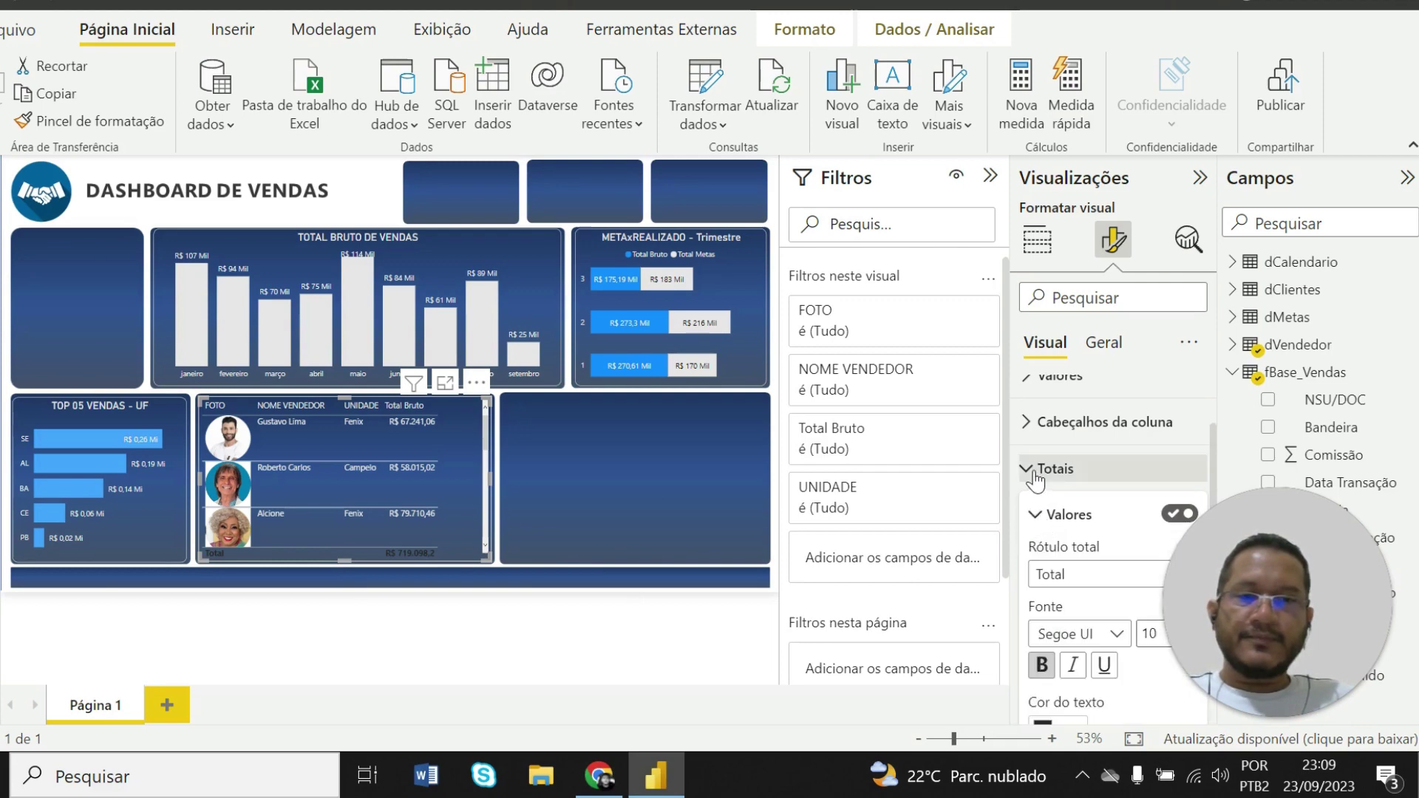
{"action": "left_click", "coordinate": [1033, 470]}
{"action": "left_click", "coordinate": [1035, 470]}
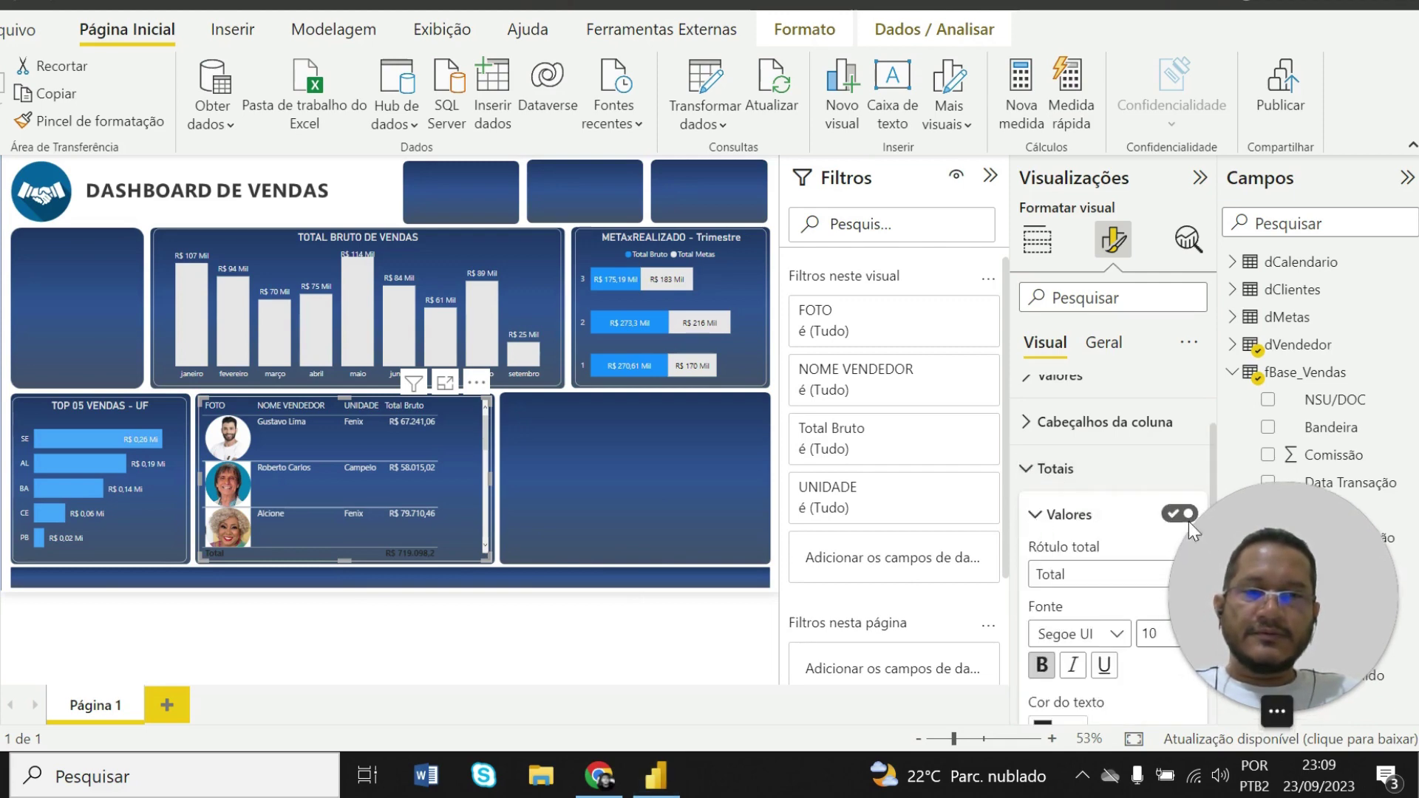
{"action": "left_click_drag", "start_coordinate": [1251, 536], "coordinate": [18, 654]}
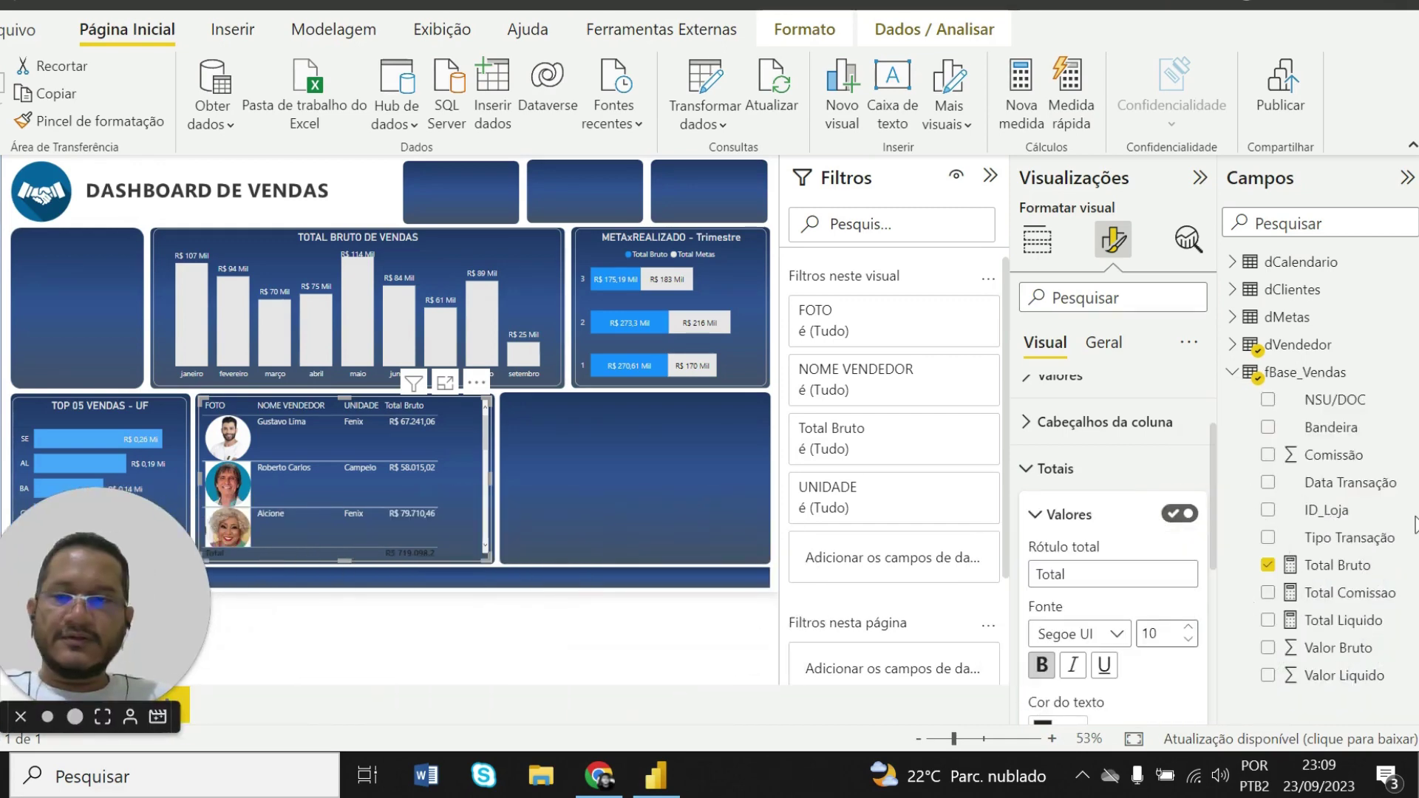
{"action": "left_click", "coordinate": [1176, 517]}
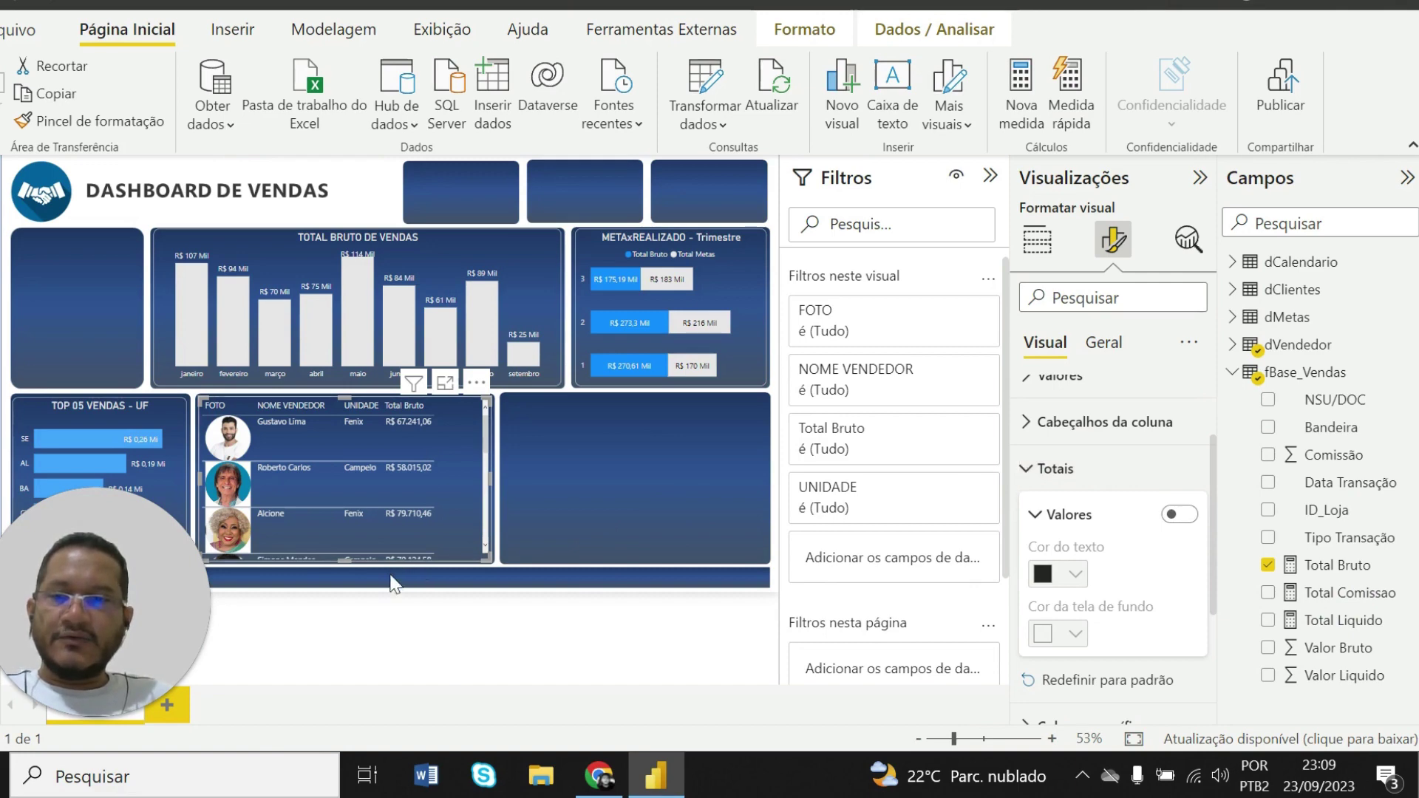
{"action": "scroll", "coordinate": [353, 547], "scroll_direction": "down", "scroll_amount": 3}
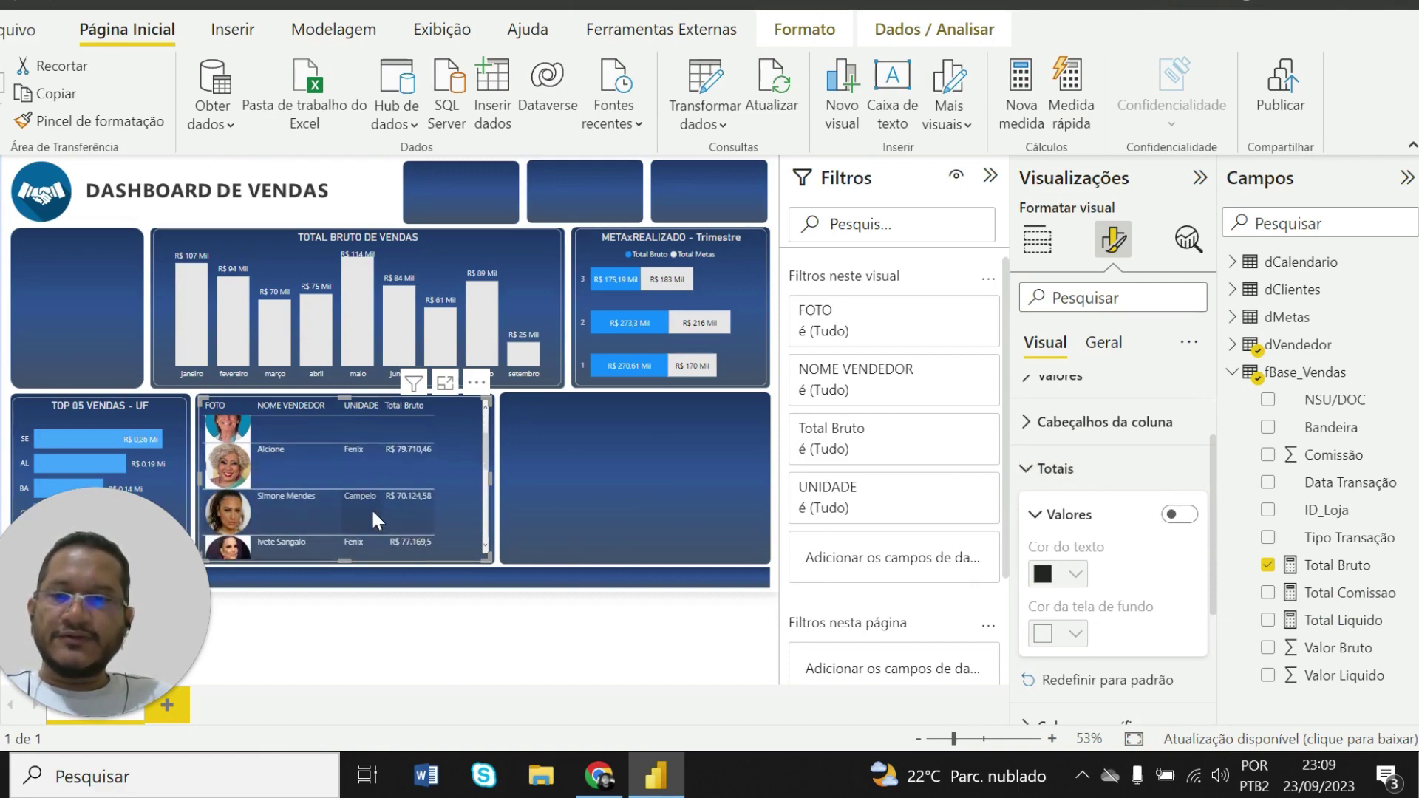
{"action": "scroll", "coordinate": [372, 508], "scroll_direction": "up", "scroll_amount": 3}
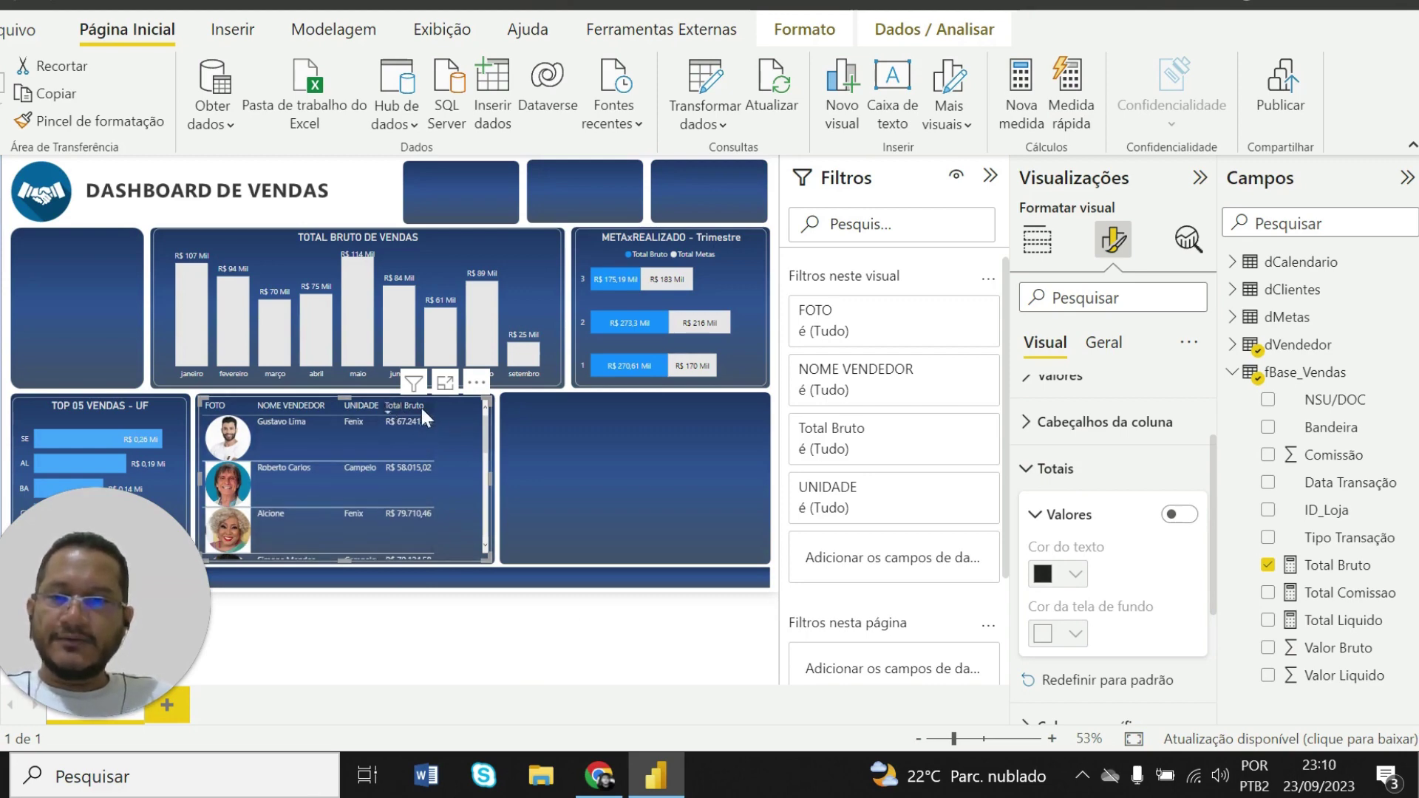
Widen the Total Bruto and UNIDADE columns of the seller table slightly
{"action": "left_click_drag", "start_coordinate": [436, 406], "coordinate": [459, 406]}
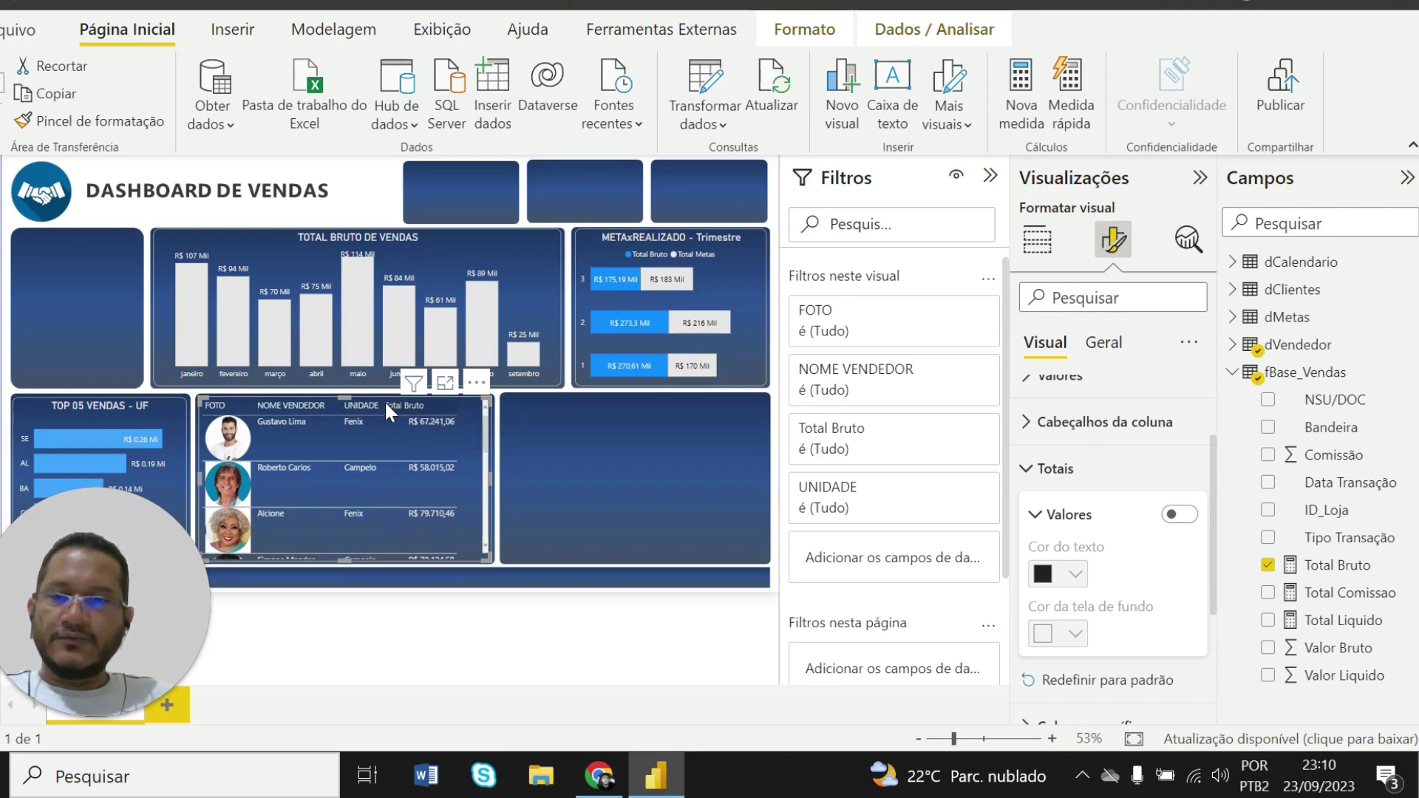
{"action": "left_click_drag", "start_coordinate": [383, 405], "coordinate": [394, 405]}
{"action": "left_click", "coordinate": [583, 499]}
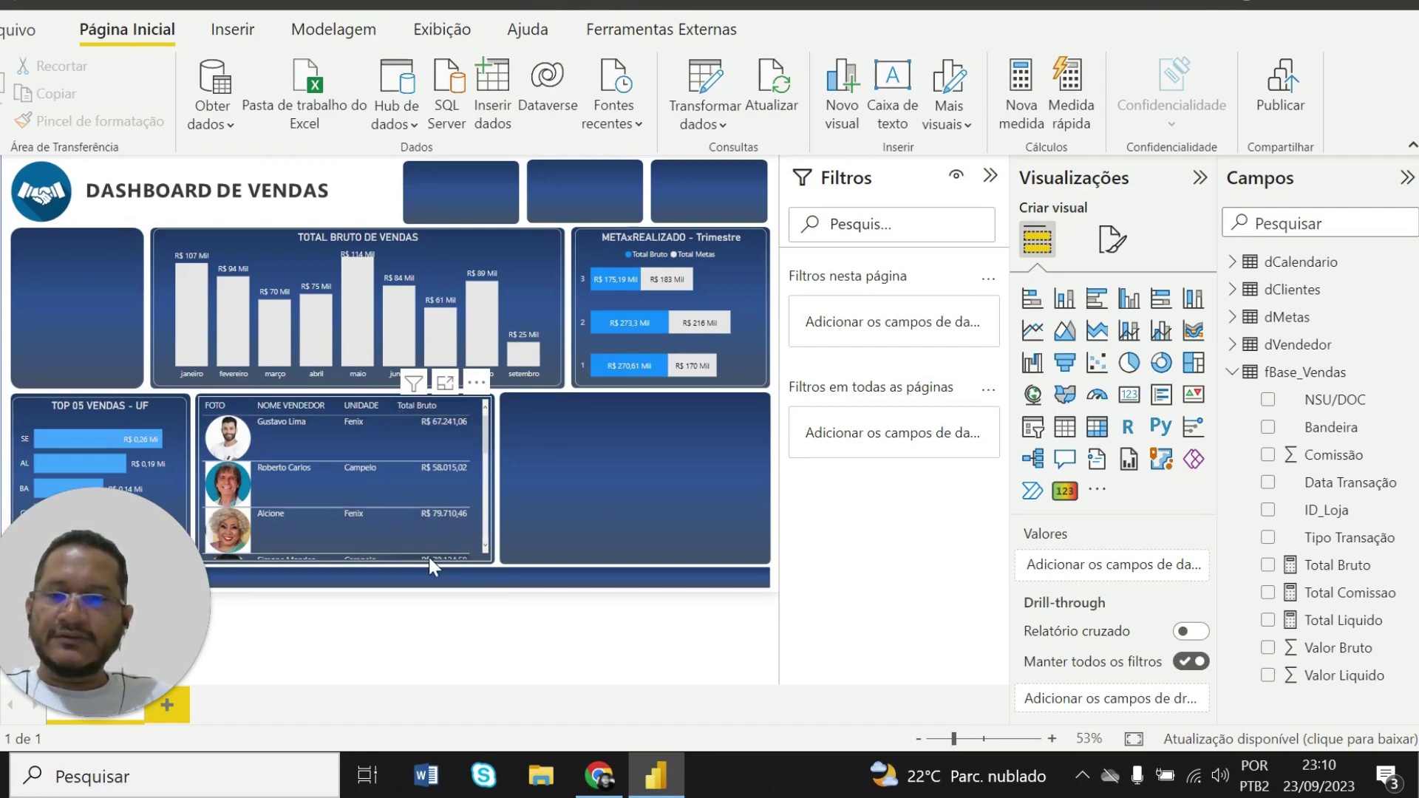
In the seller table's specific-column formatting (Coluna específica), apply the Total Bruto series settings to its header too
{"action": "left_click", "coordinate": [485, 552]}
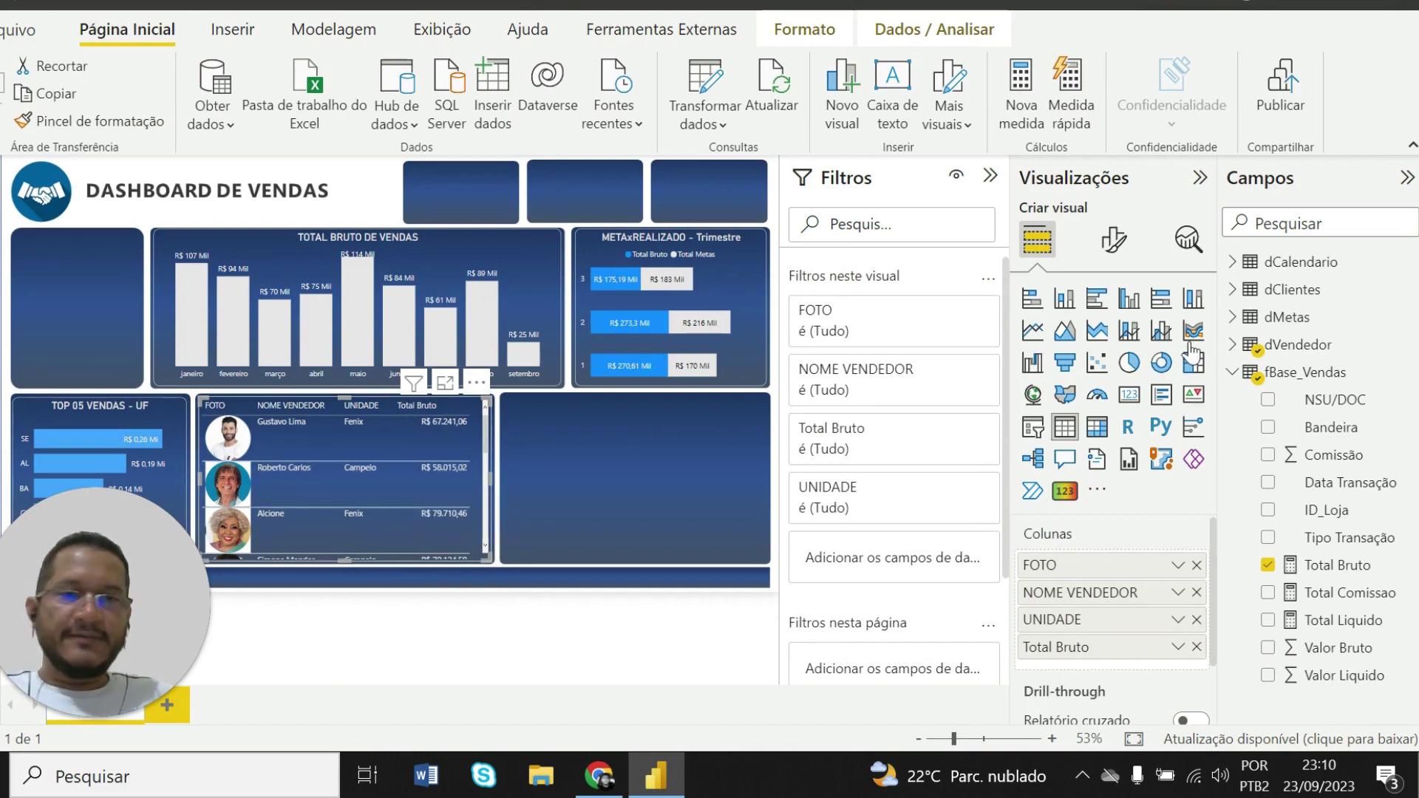
{"action": "left_click", "coordinate": [1113, 239]}
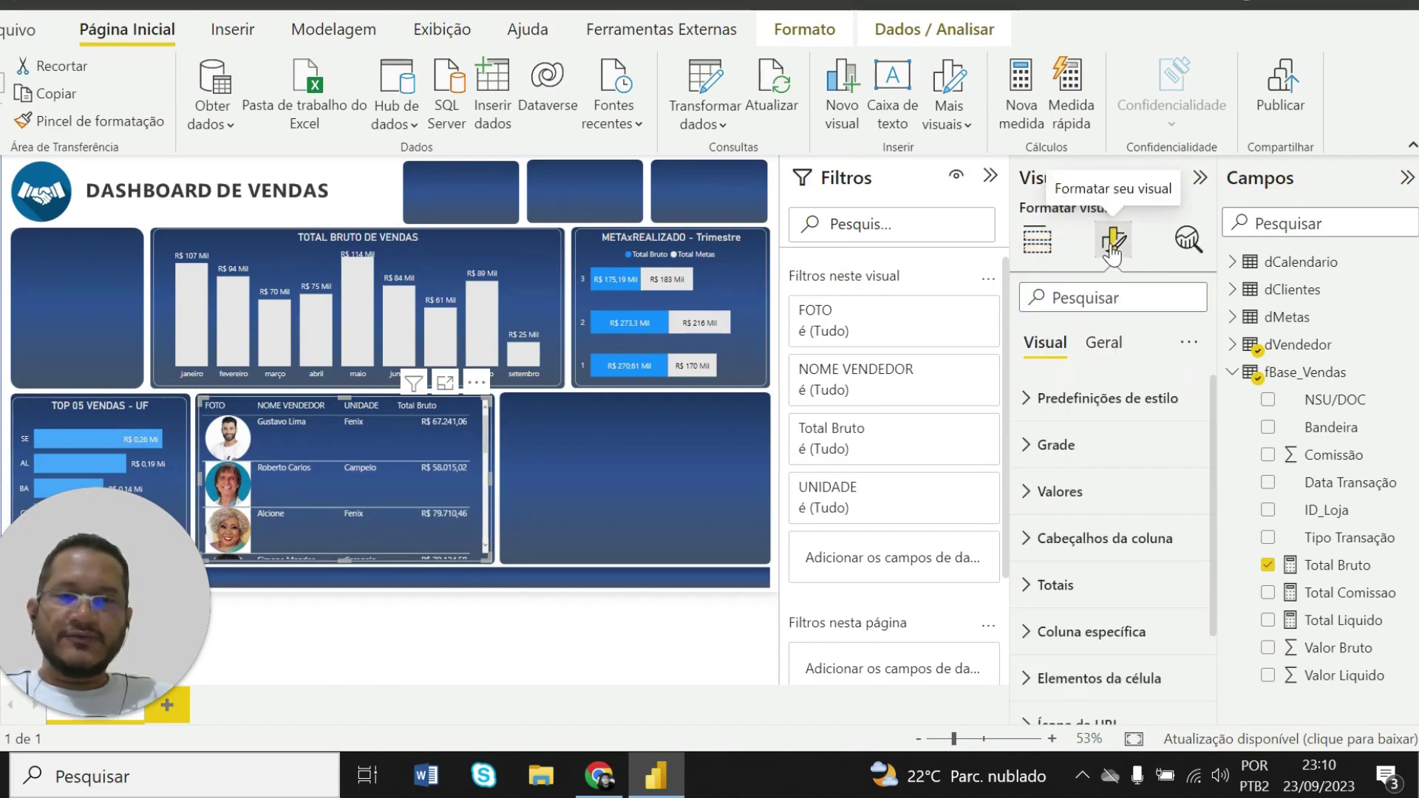
{"action": "scroll", "coordinate": [1124, 580], "scroll_direction": "down", "scroll_amount": 2}
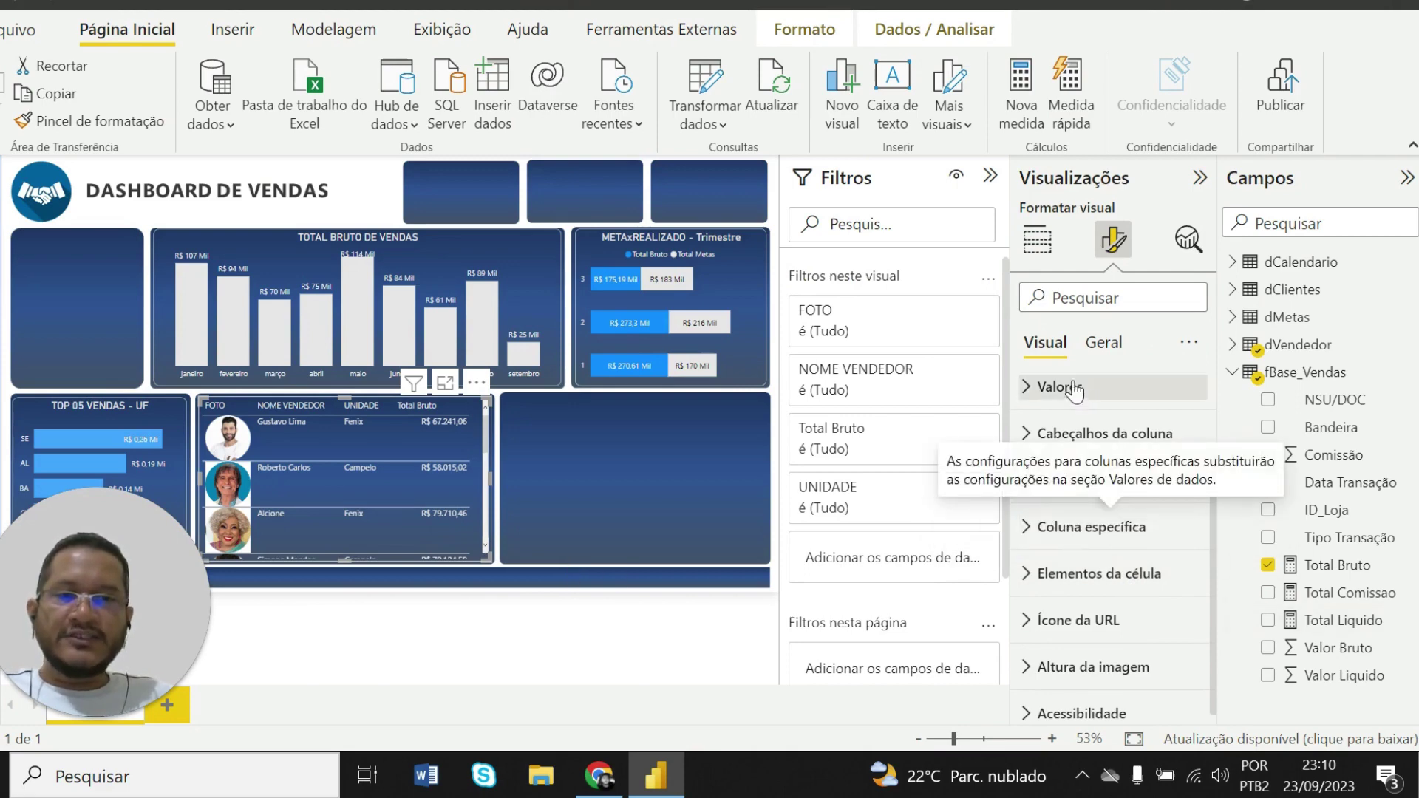
{"action": "left_click", "coordinate": [1053, 541]}
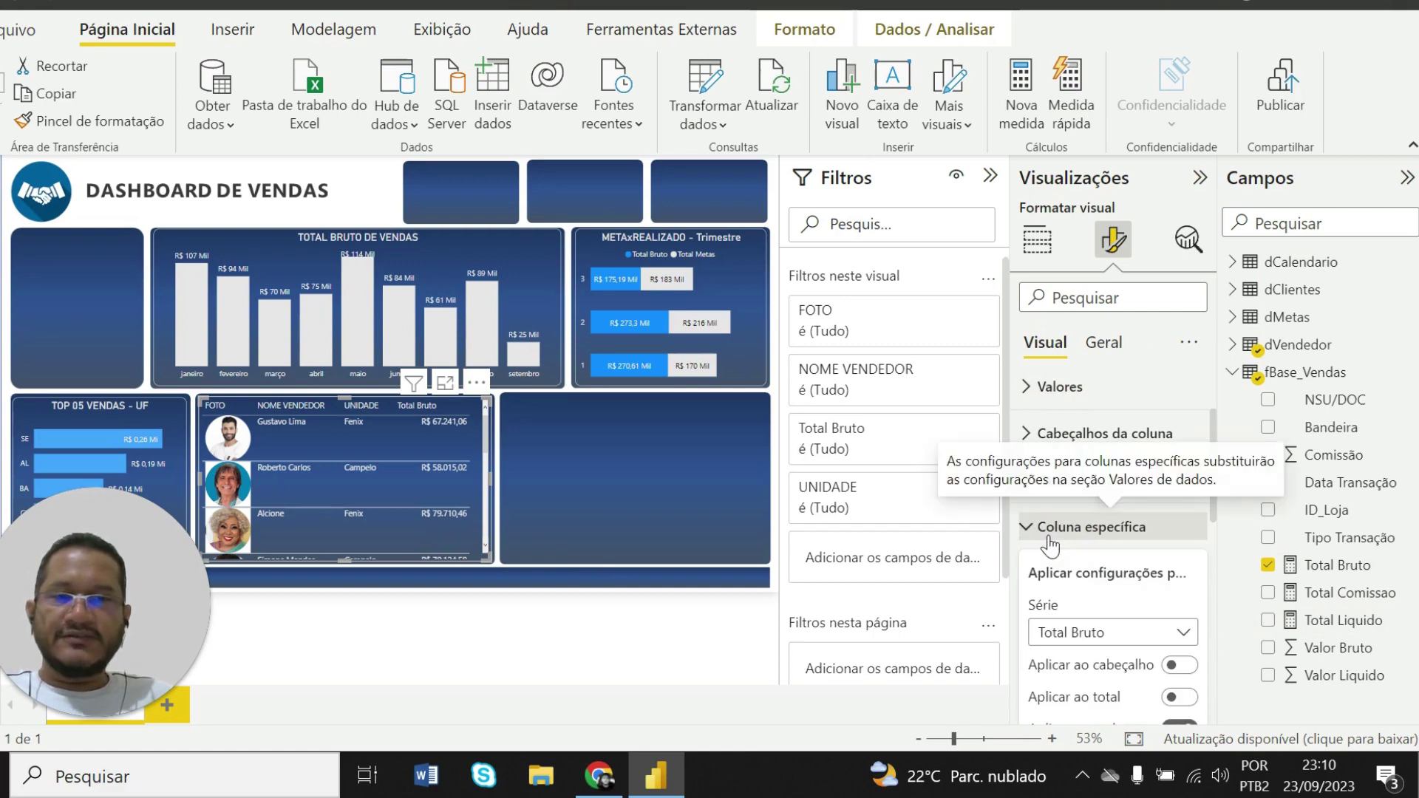
{"action": "scroll", "coordinate": [1054, 544], "scroll_direction": "down", "scroll_amount": 2}
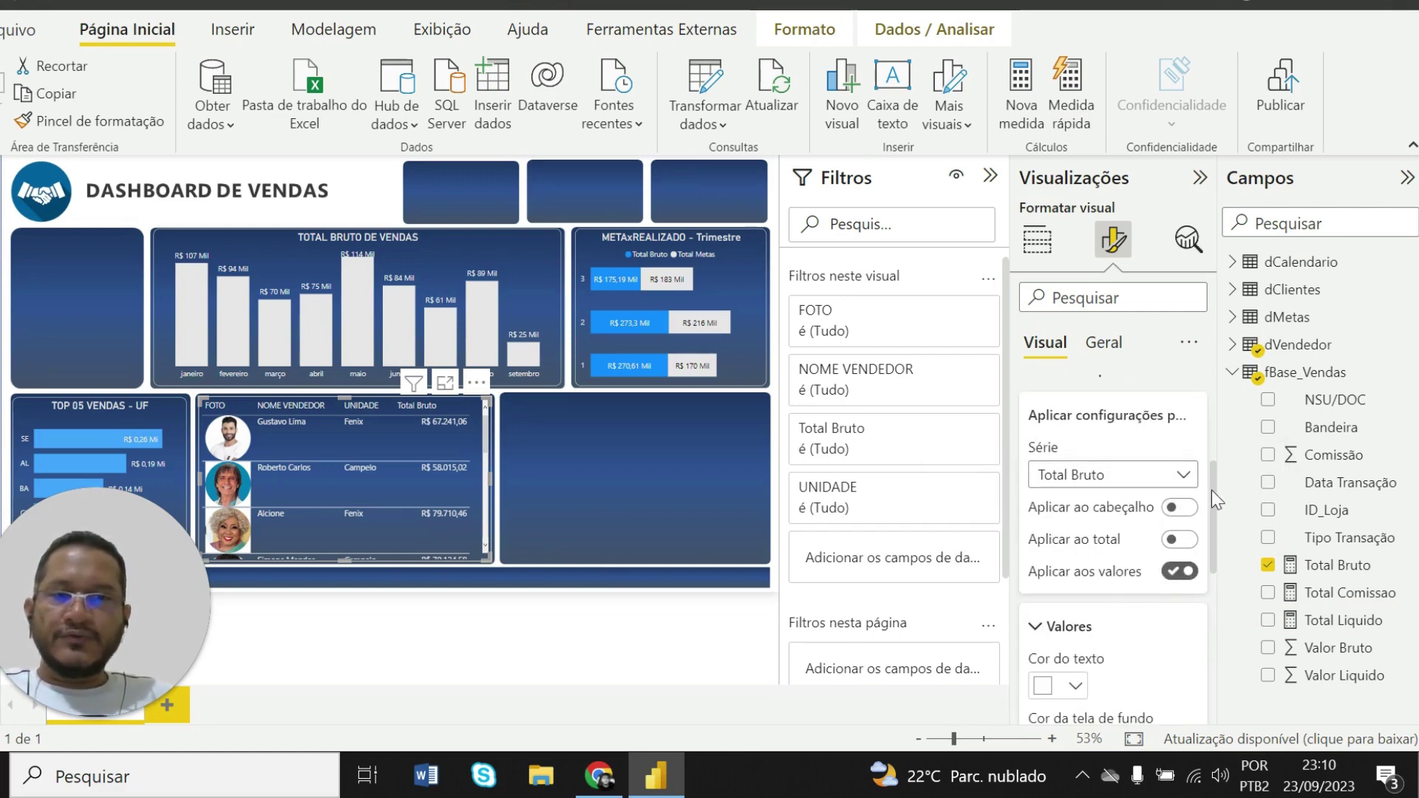
{"action": "left_click", "coordinate": [1183, 476]}
{"action": "left_click", "coordinate": [1187, 481]}
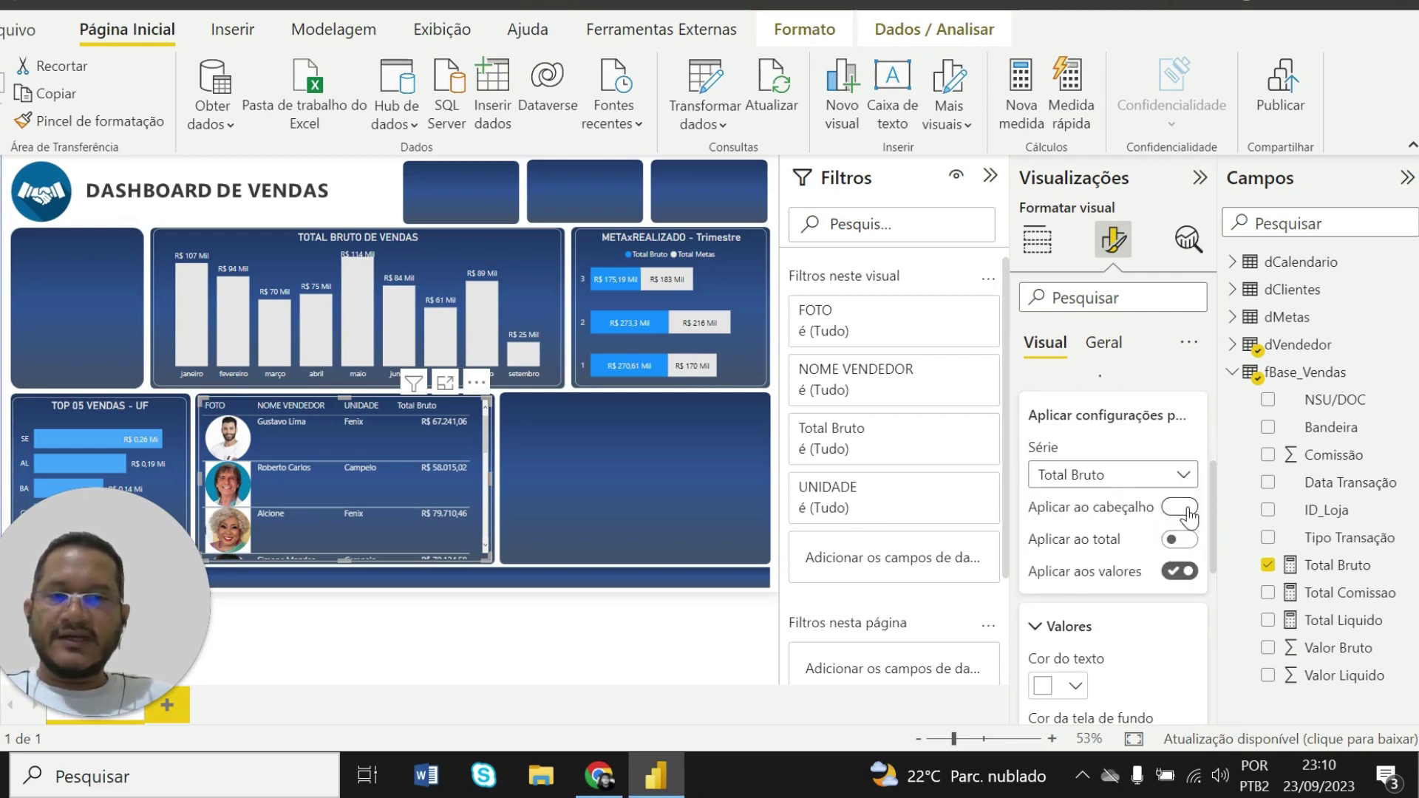
{"action": "left_click", "coordinate": [1187, 508]}
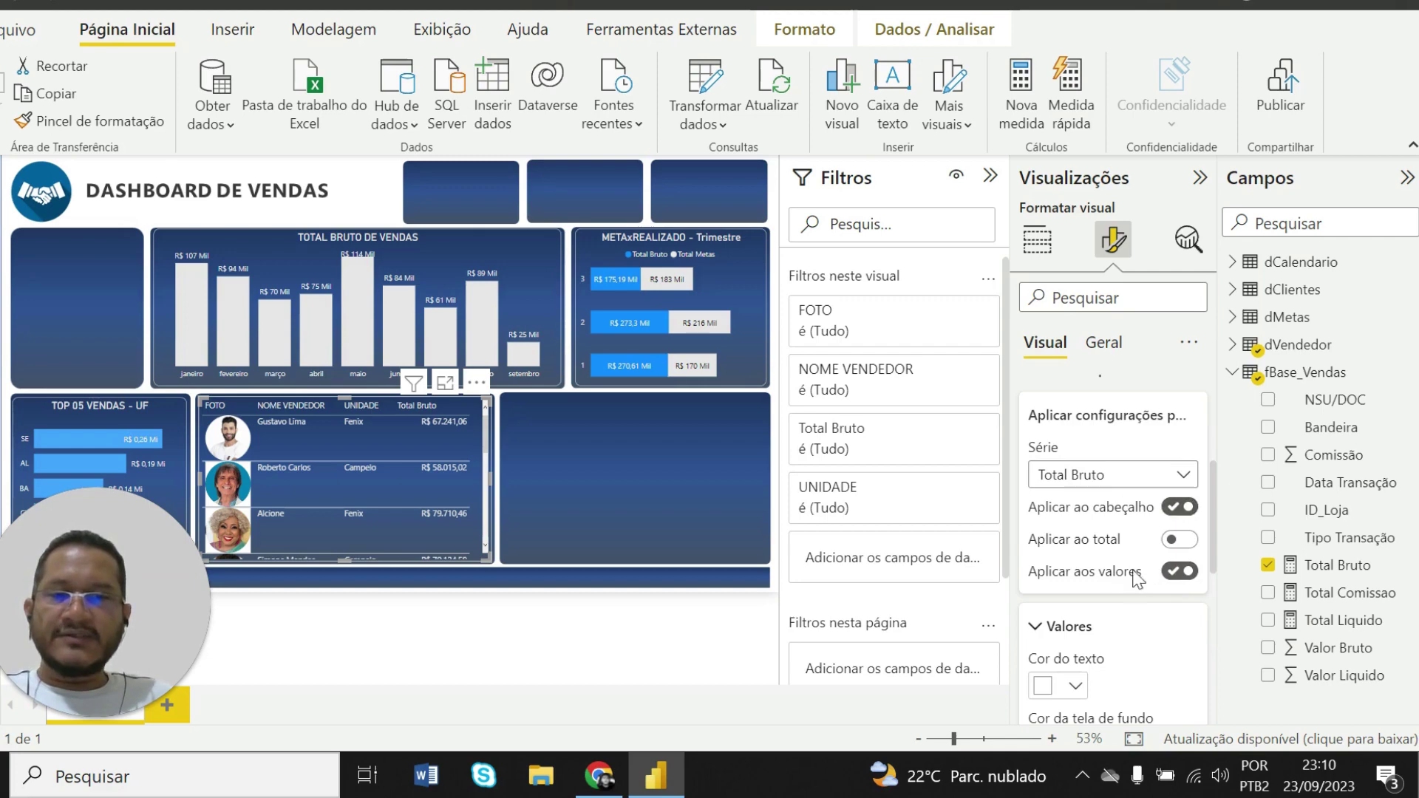
Center the alignment of the seller table's Total Bruto column
{"action": "scroll", "coordinate": [1157, 585], "scroll_direction": "down", "scroll_amount": 1}
{"action": "scroll", "coordinate": [1157, 584], "scroll_direction": "down", "scroll_amount": 2}
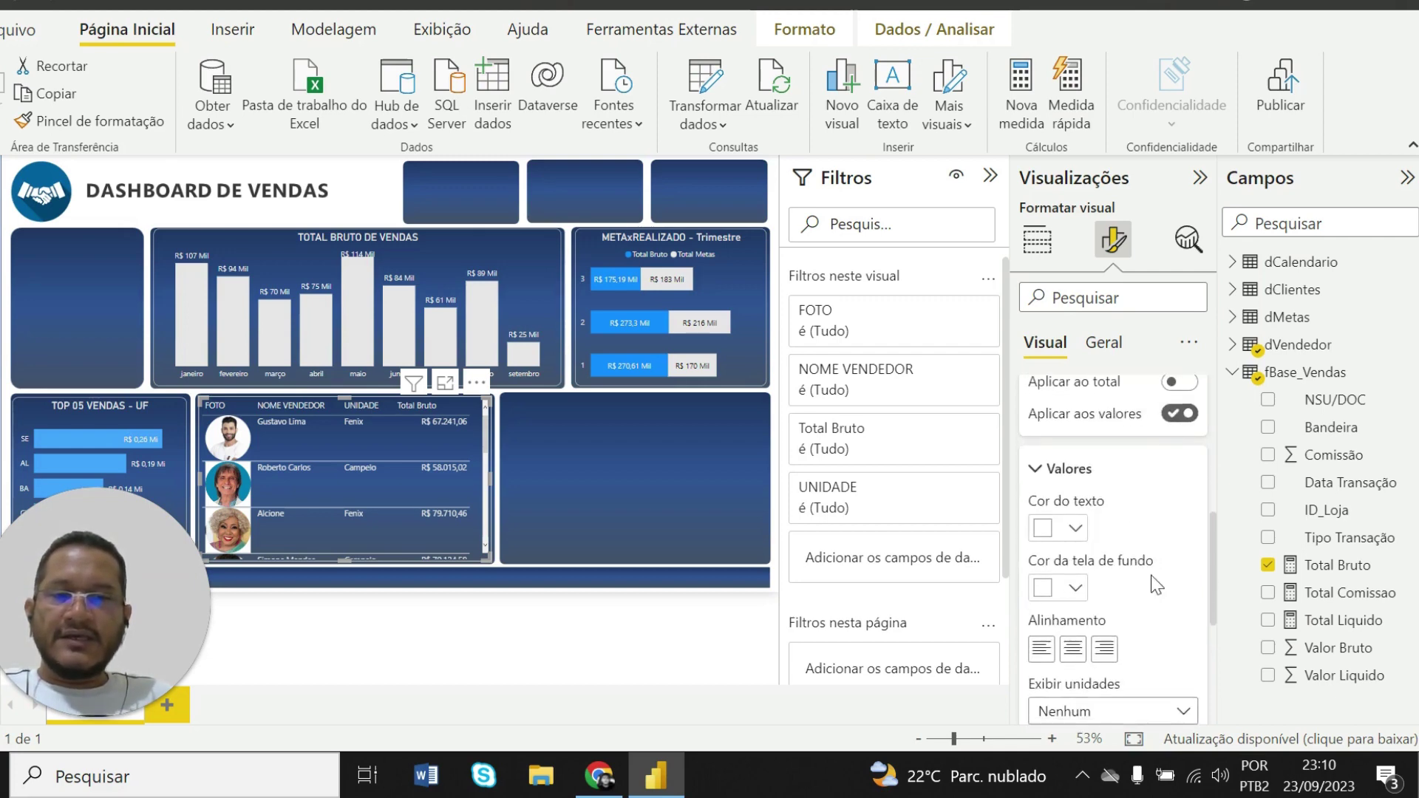
{"action": "left_click", "coordinate": [1073, 650]}
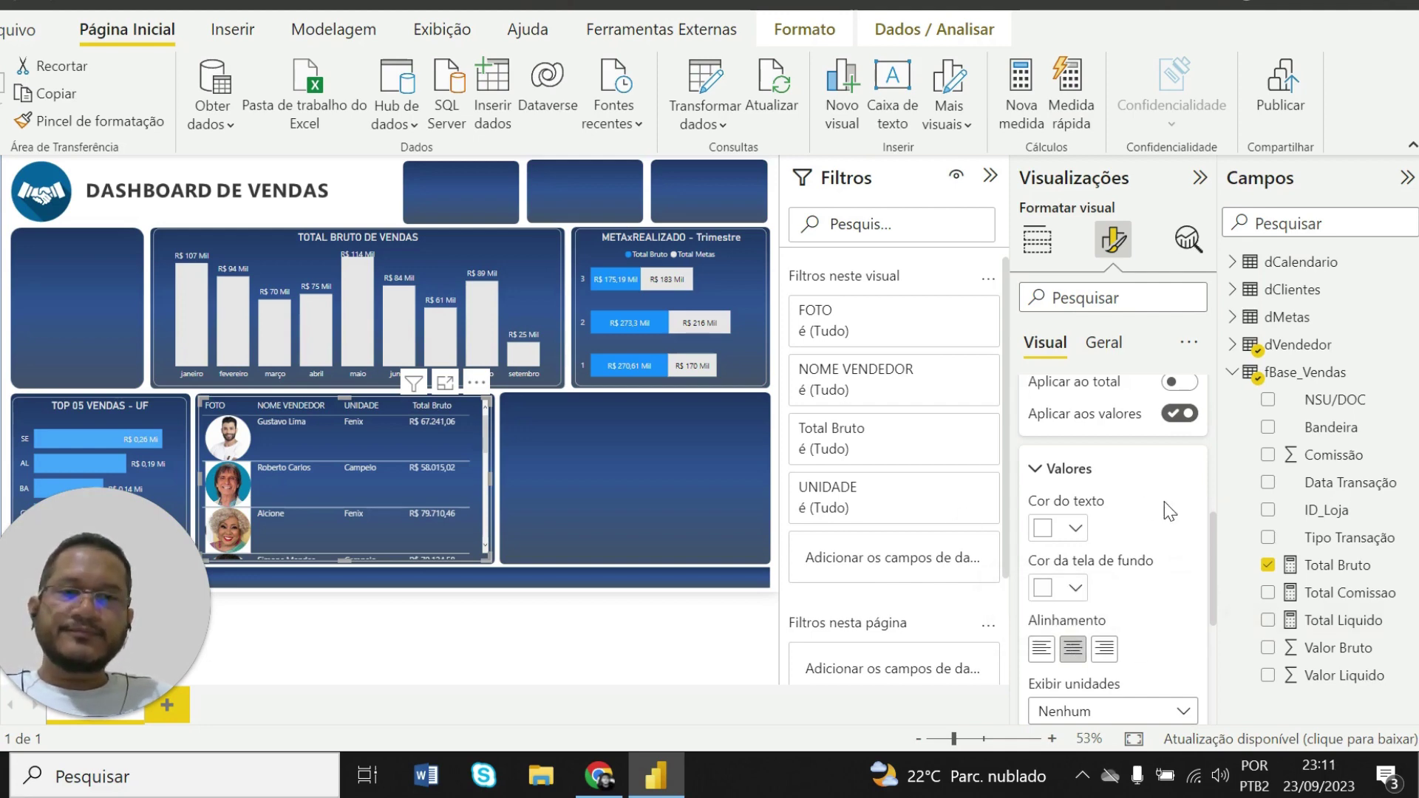
{"action": "scroll", "coordinate": [1116, 458], "scroll_direction": "up", "scroll_amount": 2}
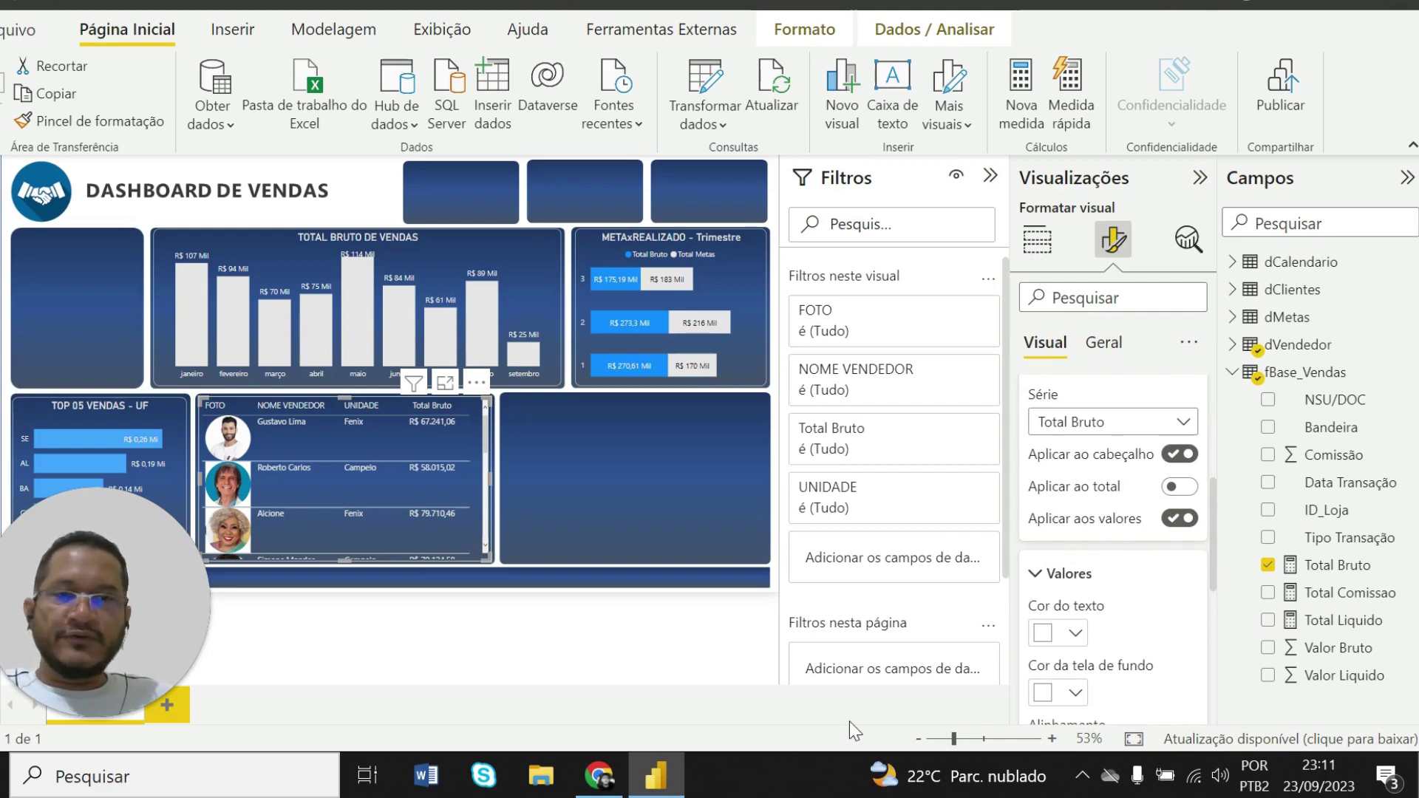
{"action": "scroll", "coordinate": [1108, 632], "scroll_direction": "up", "scroll_amount": 5}
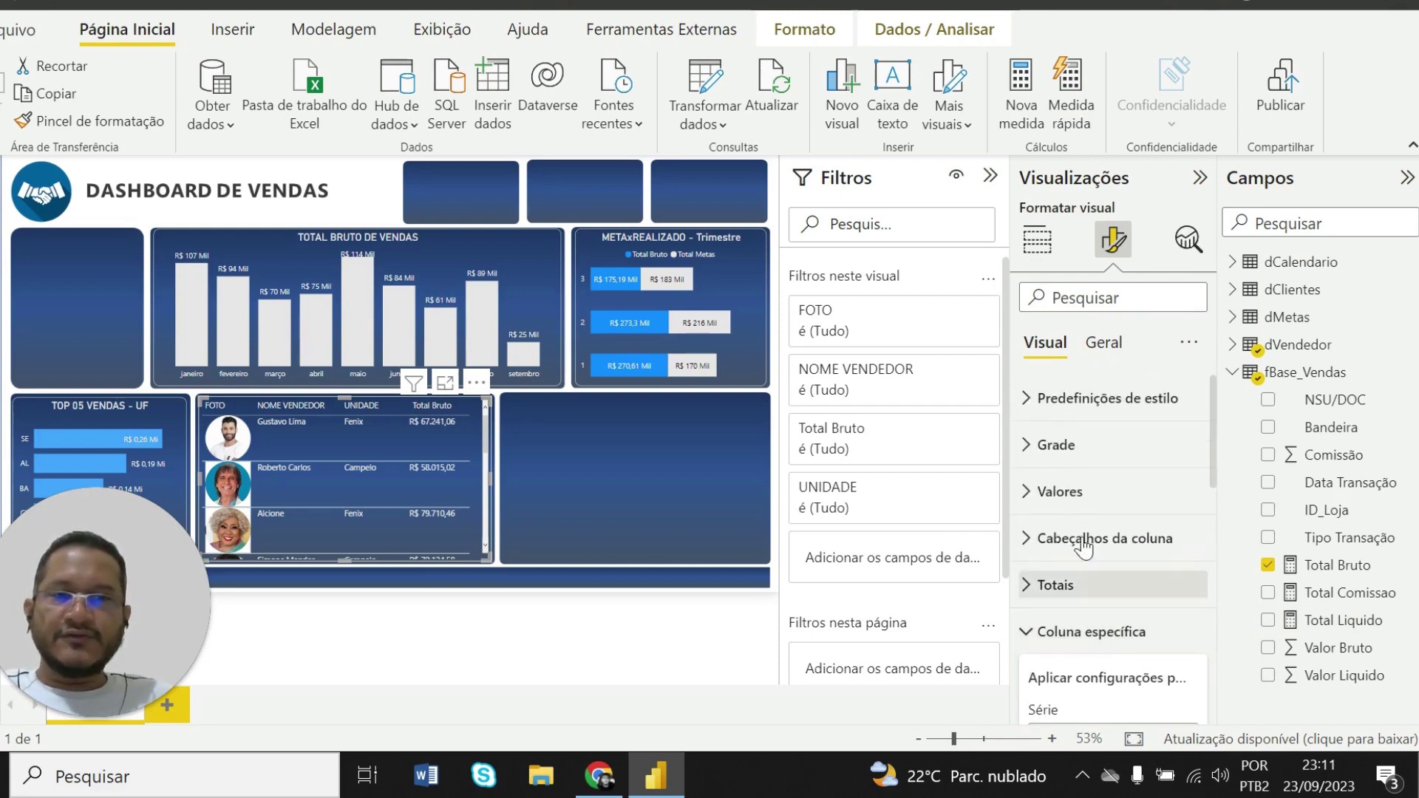
{"action": "left_click", "coordinate": [1027, 637]}
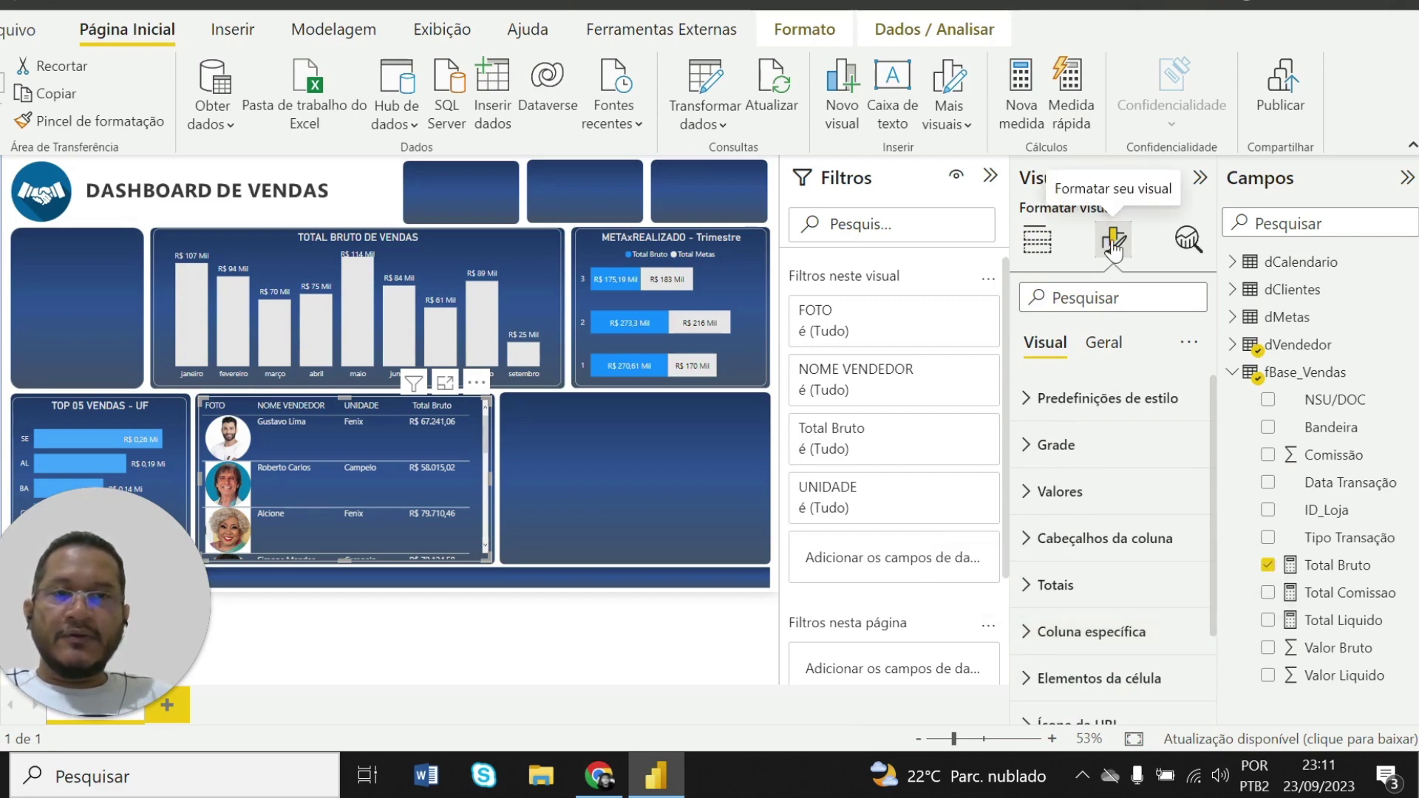
Rename the FOTO column to VENDEDOR for the seller table visual only
{"action": "left_click", "coordinate": [1037, 241]}
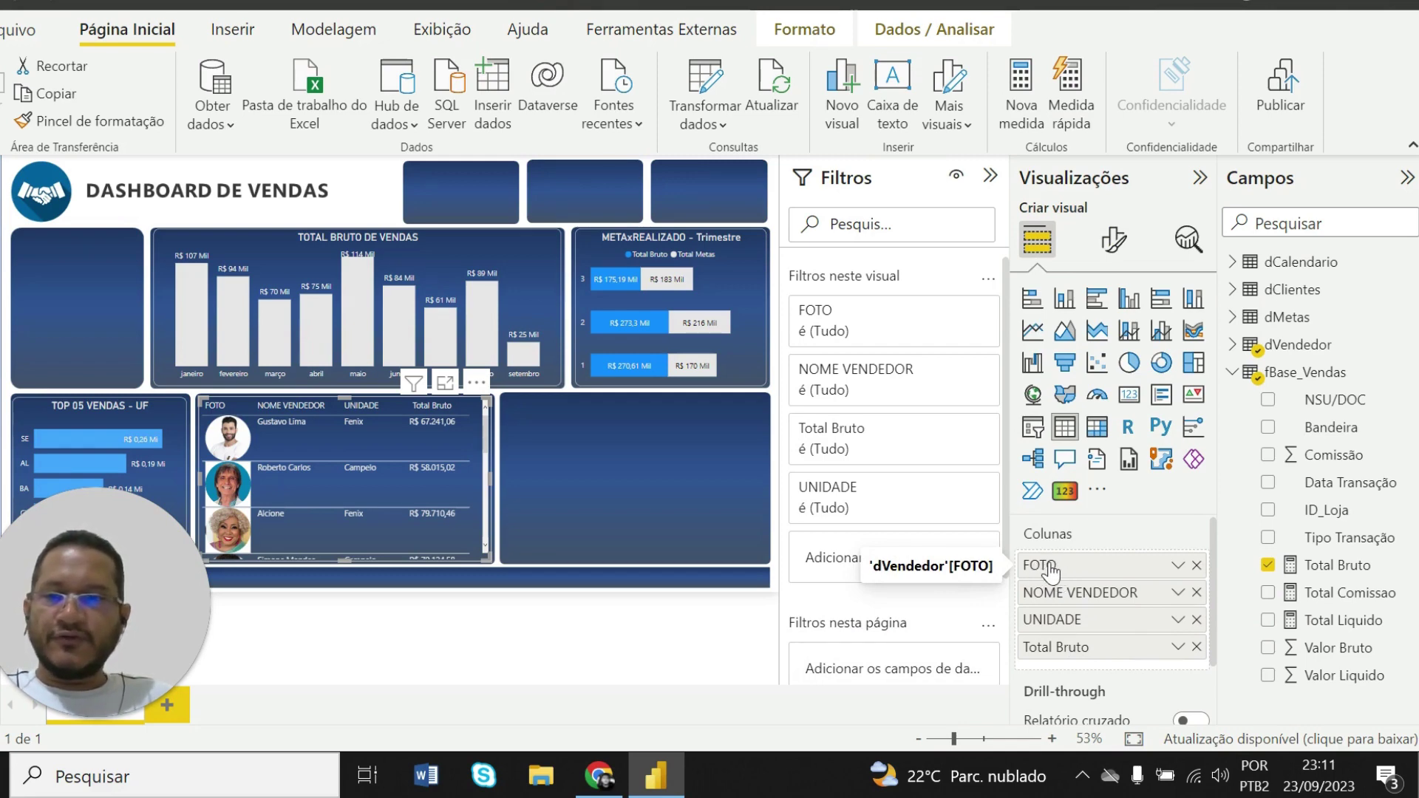
{"action": "right_click", "coordinate": [1075, 567]}
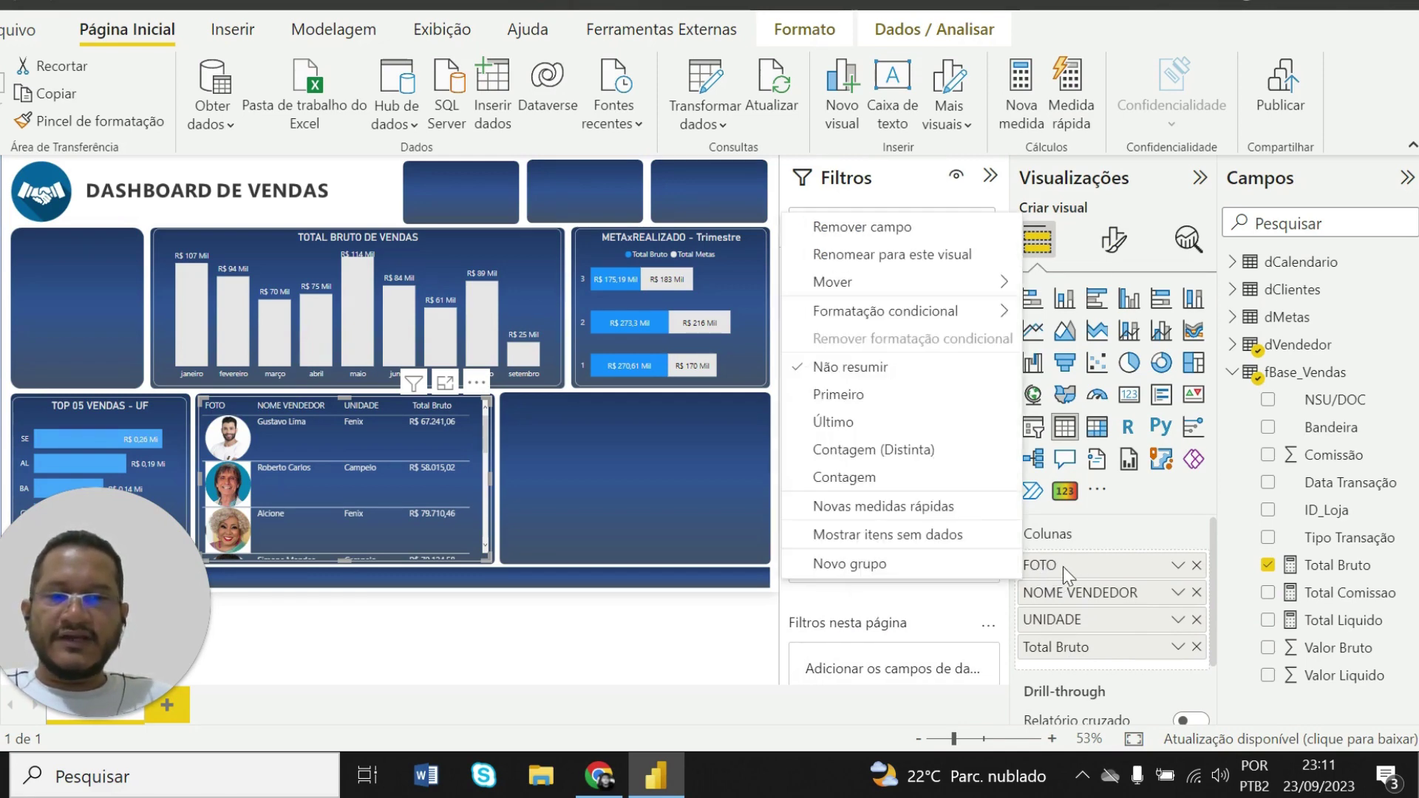
{"action": "left_click", "coordinate": [1063, 566]}
{"action": "right_click", "coordinate": [1076, 563]}
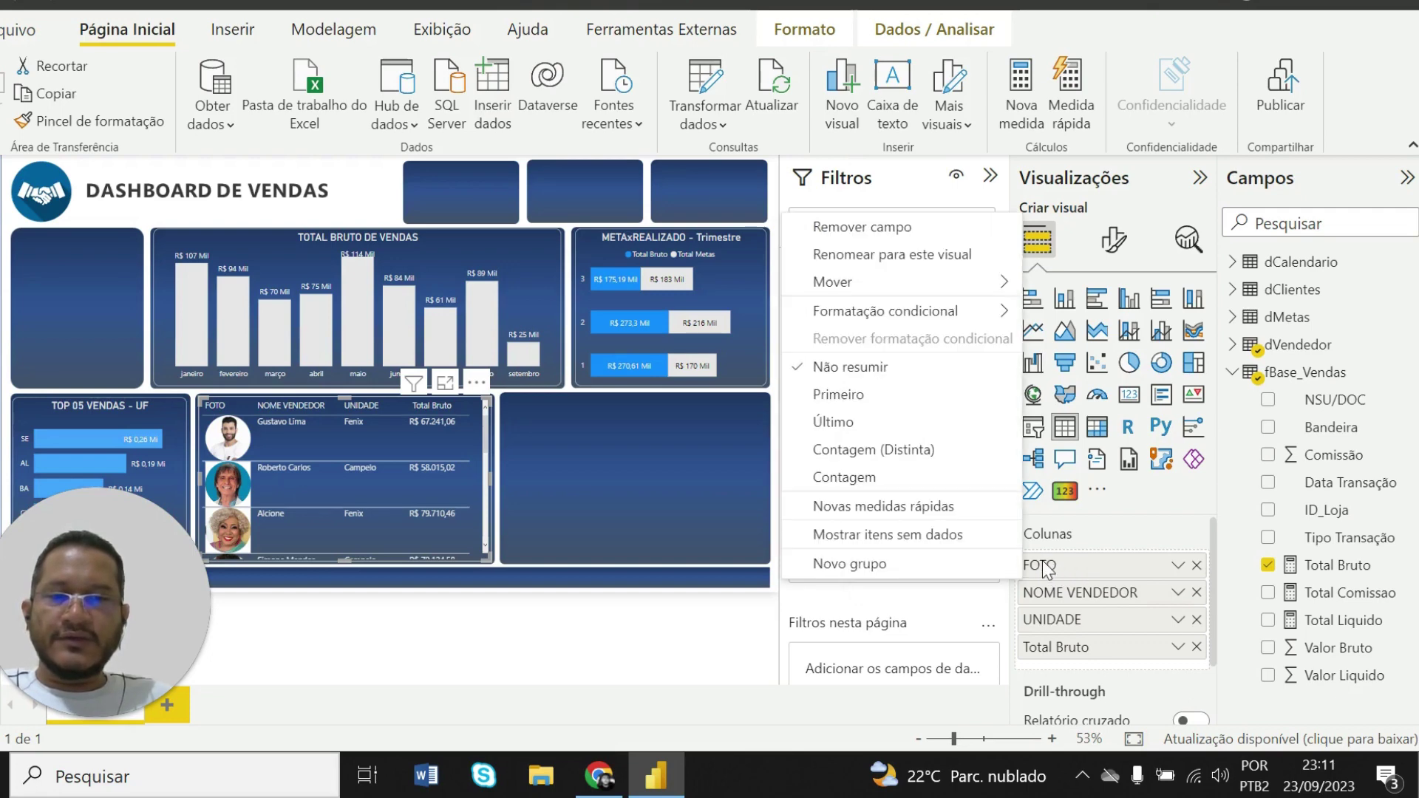
{"action": "left_click", "coordinate": [901, 259]}
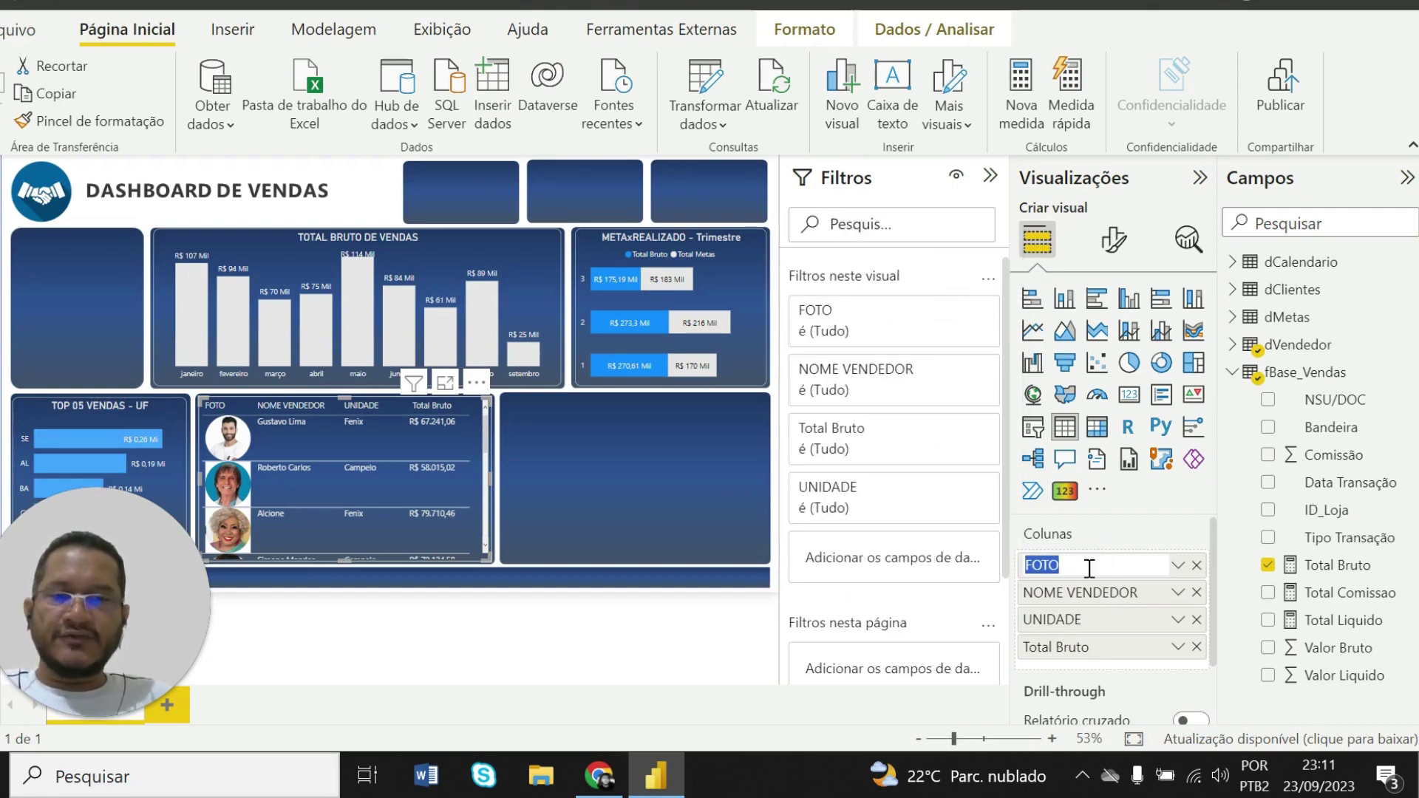
{"action": "type", "text": "VE"}
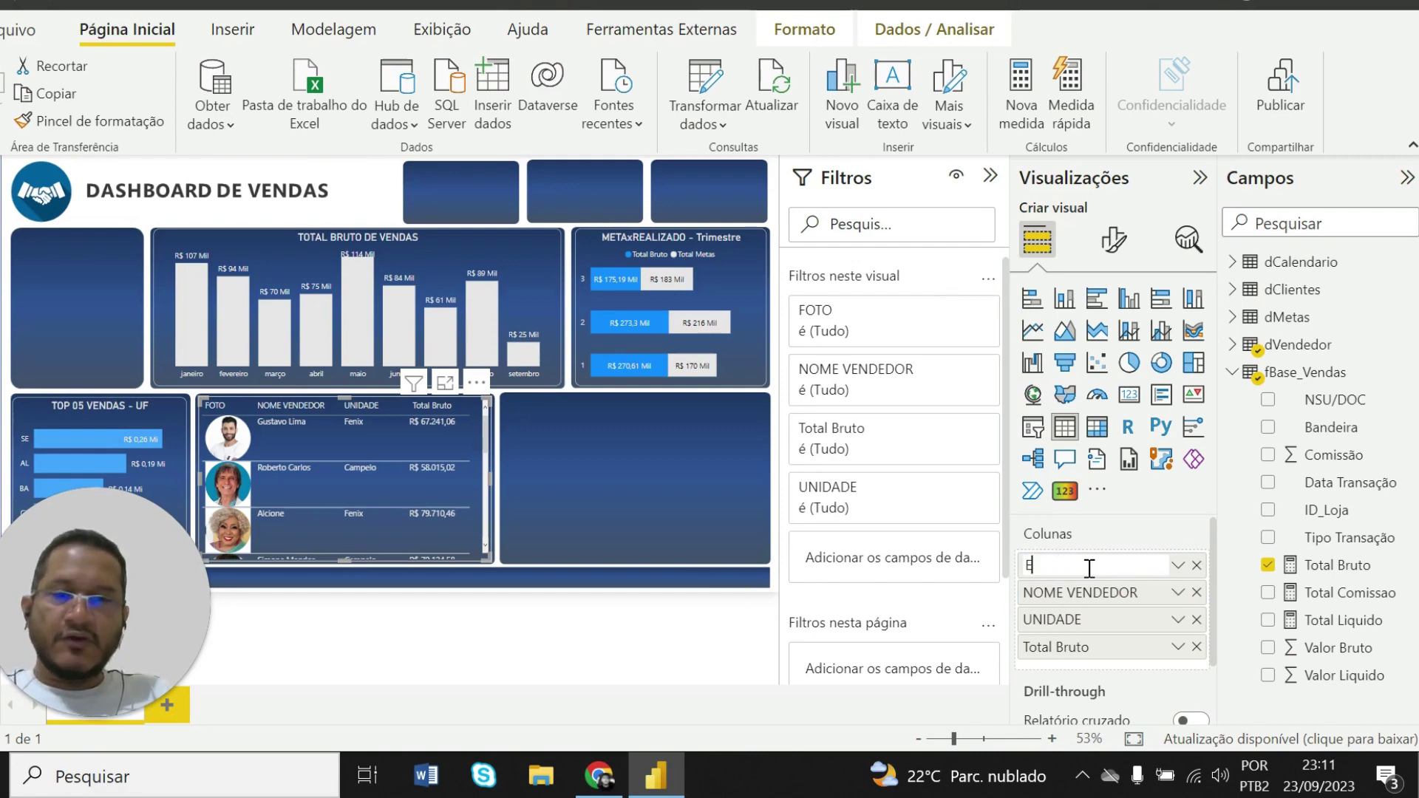
{"action": "type", "text": "NDED"}
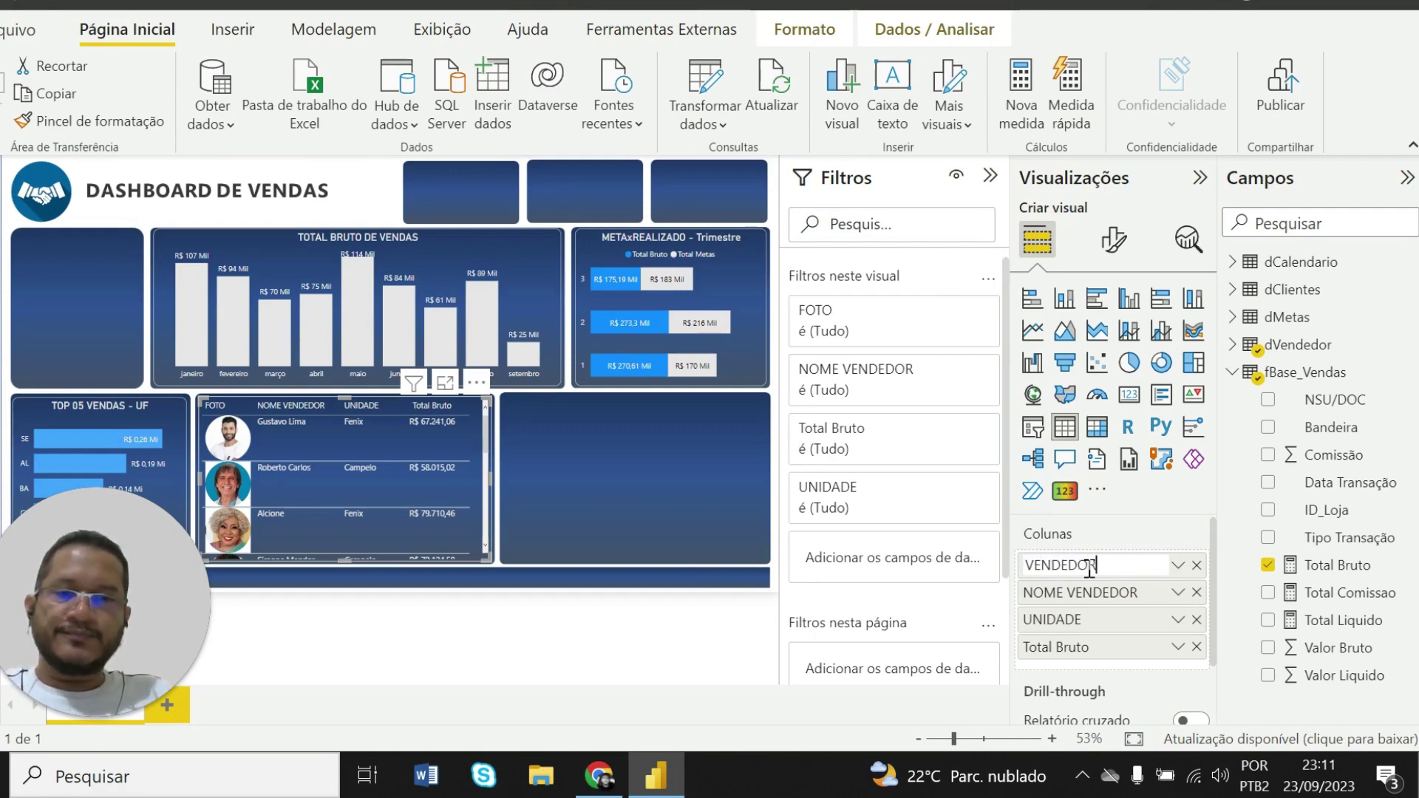
{"action": "type", "text": "OR"}
{"action": "key", "text": "Return"}
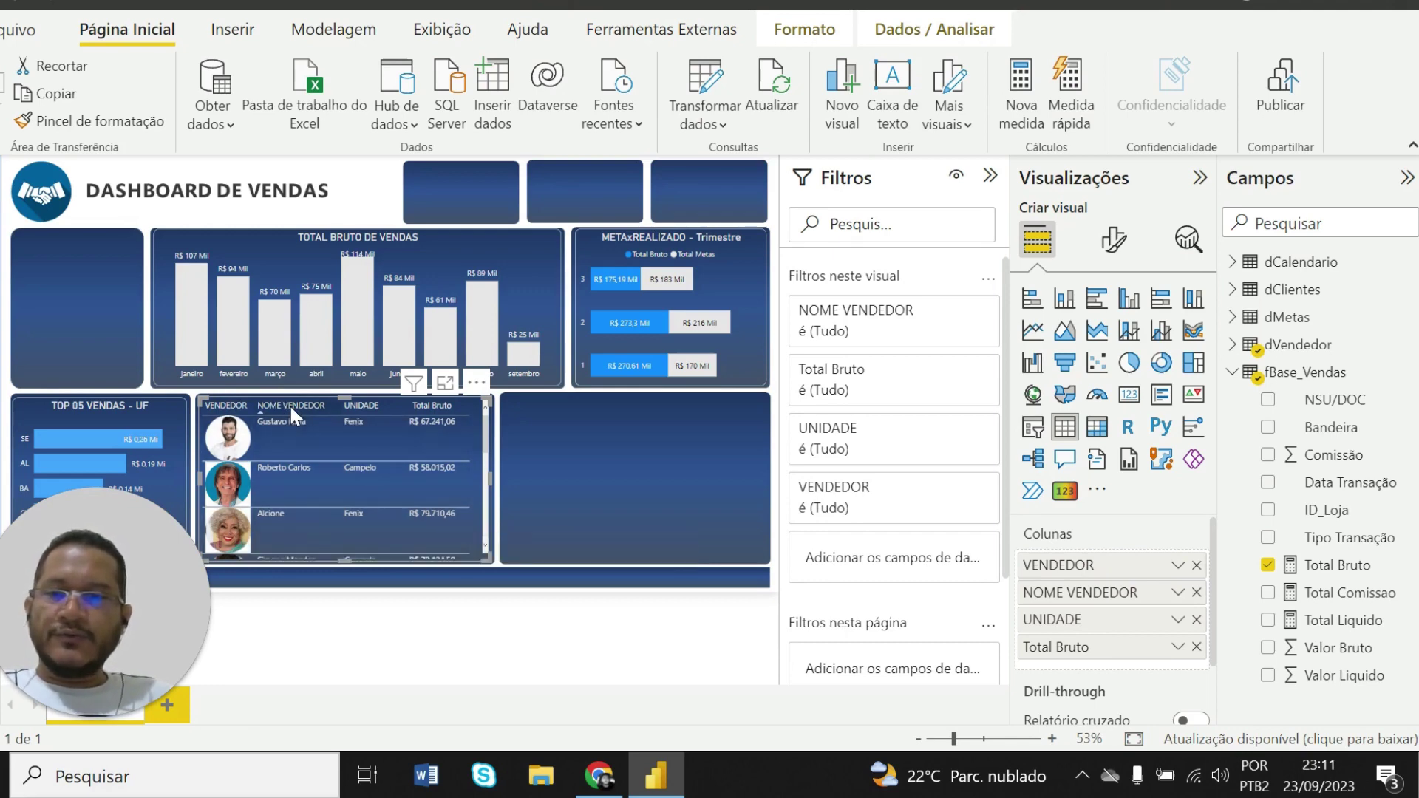
Replace the seller table's NOME VENDEDOR column name with a blank one for this visual
{"action": "right_click", "coordinate": [1081, 588]}
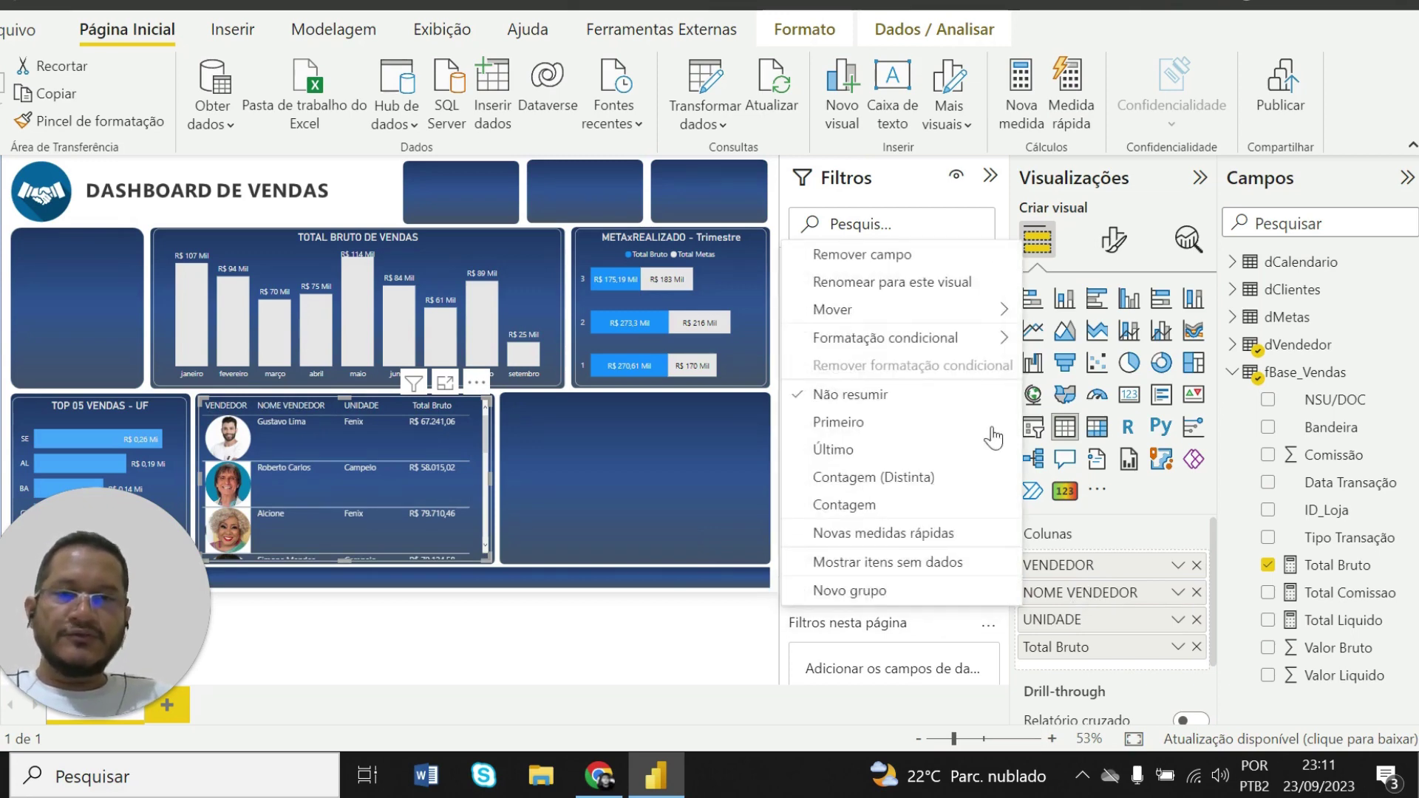
{"action": "double_click", "coordinate": [1109, 593]}
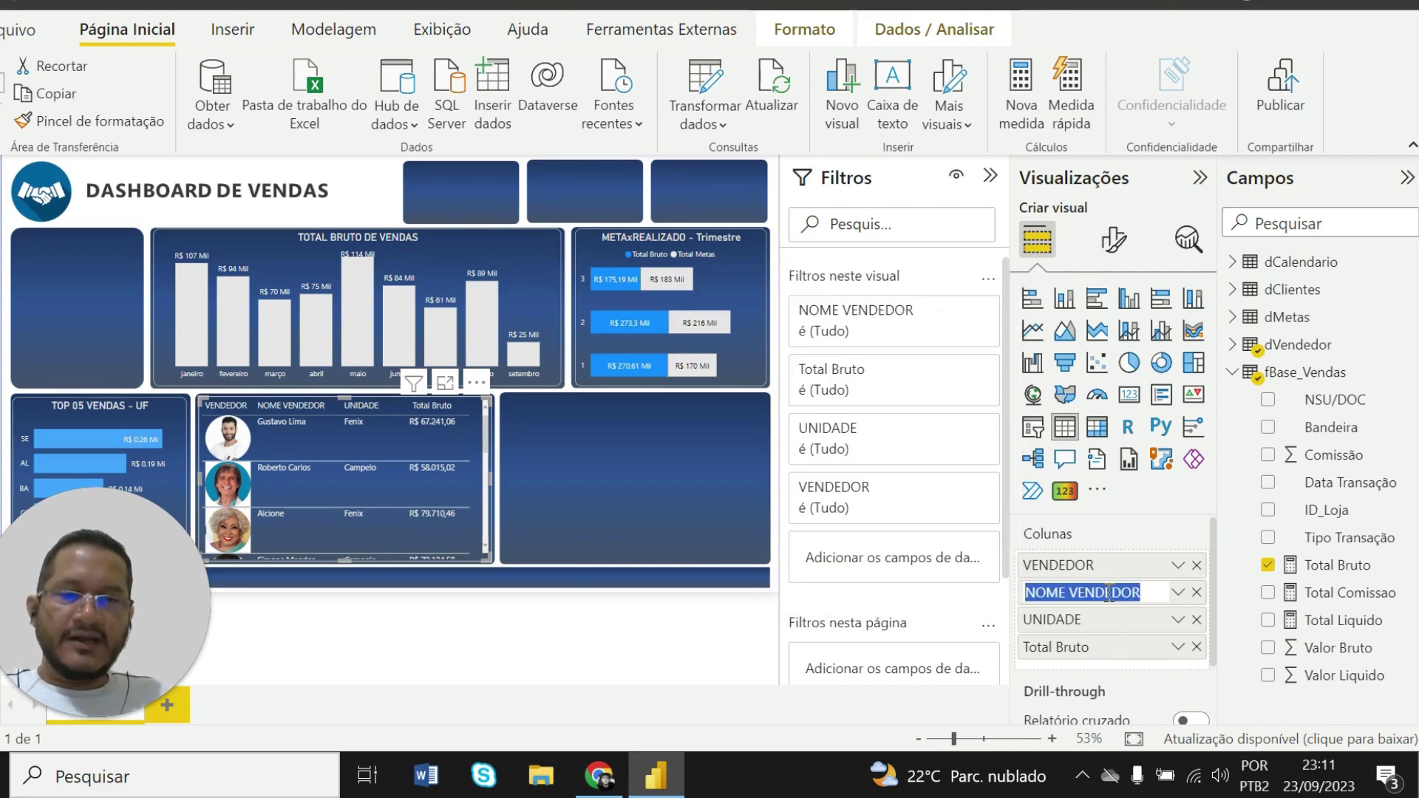
{"action": "key", "text": "BackSpace"}
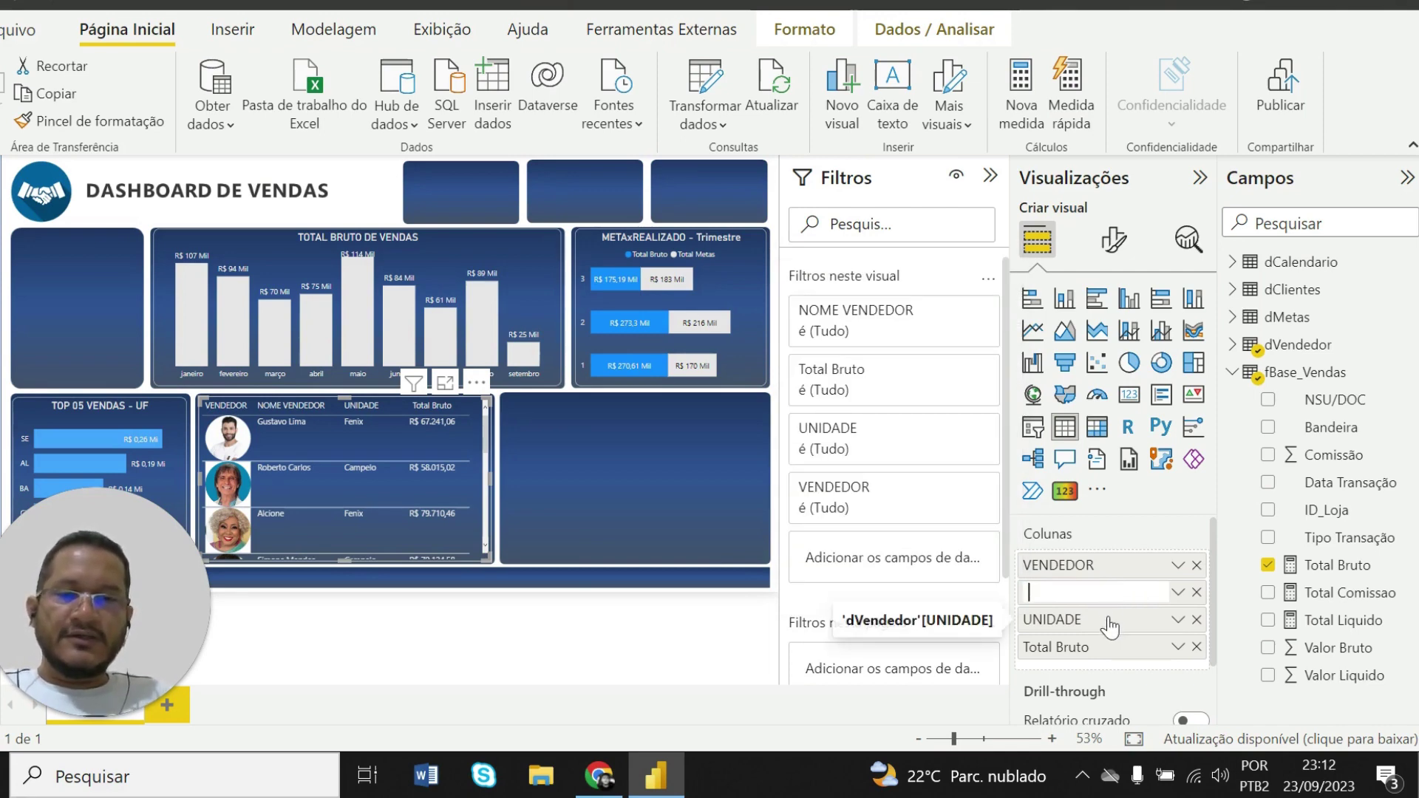
{"action": "key", "text": "Return"}
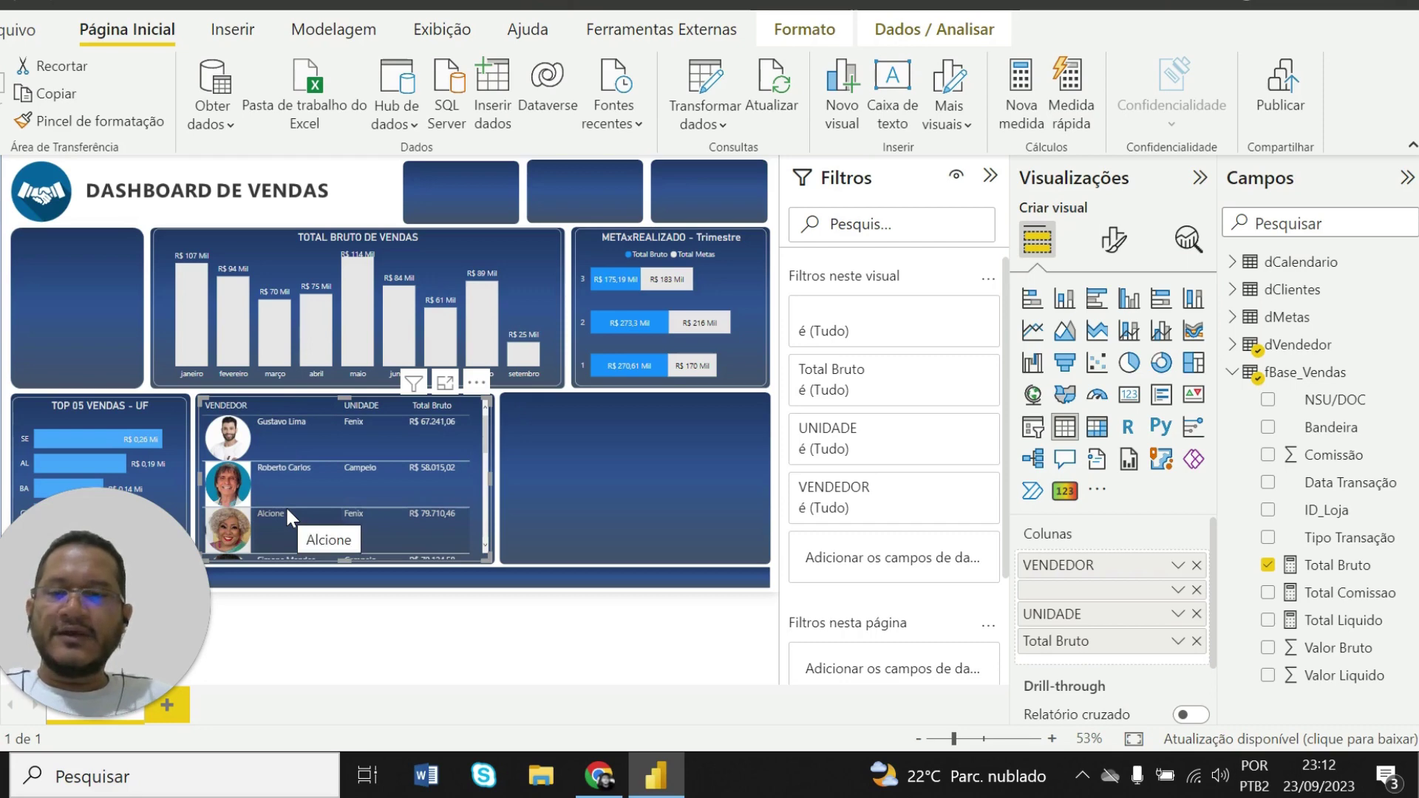
{"action": "left_click", "coordinate": [548, 536]}
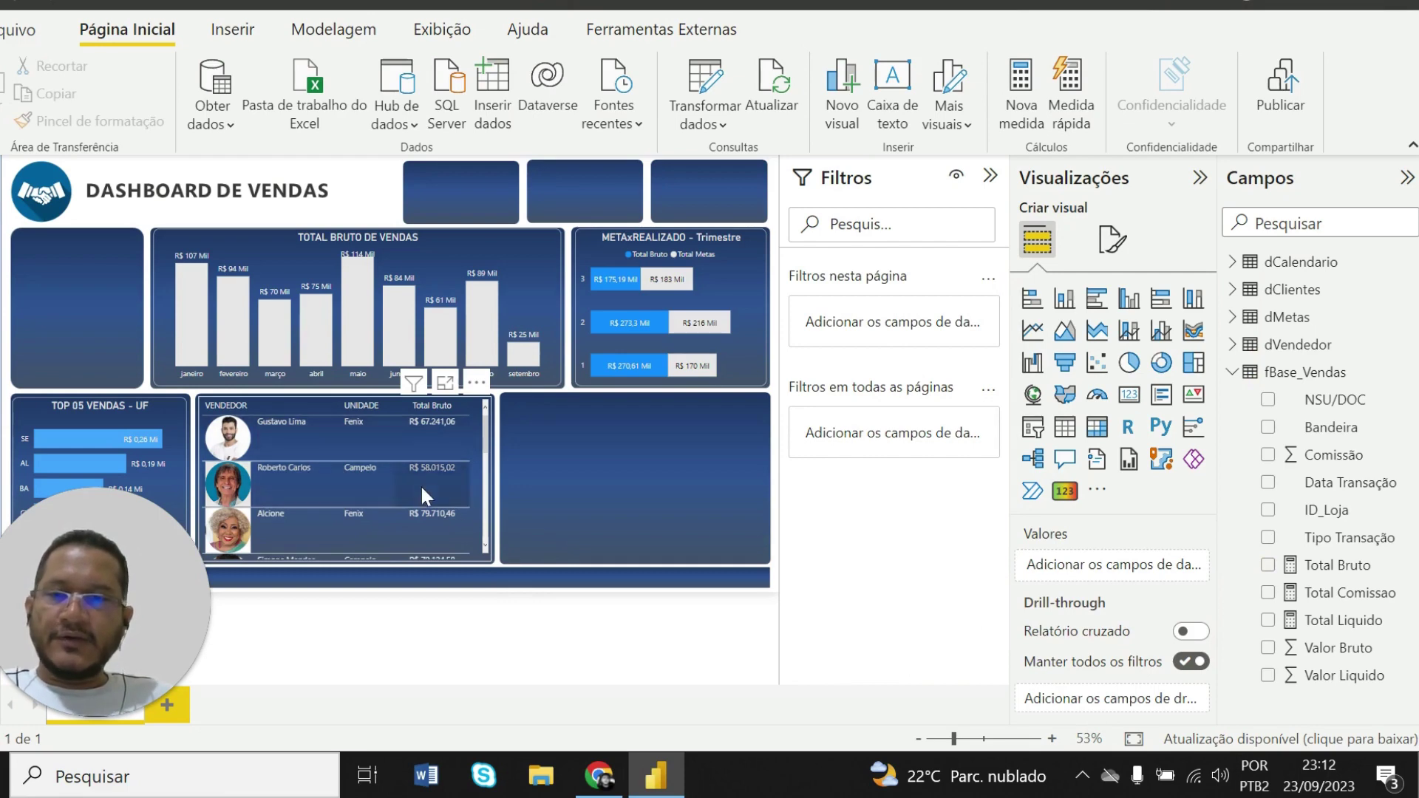
Rename the seller table's Total Bruto column to TOTAL BRUTO in capitals for this visual
{"action": "left_click", "coordinate": [466, 532]}
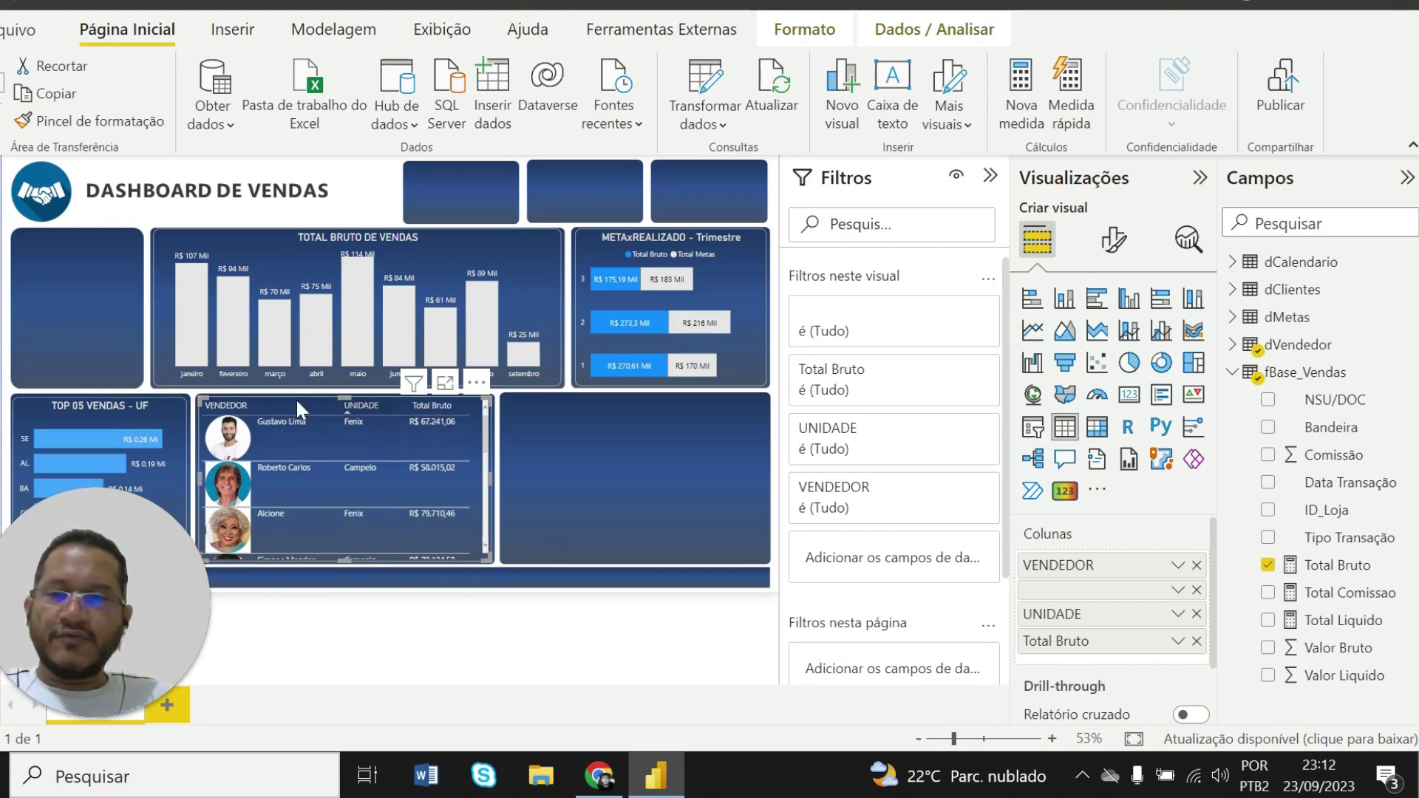
{"action": "right_click", "coordinate": [1077, 649]}
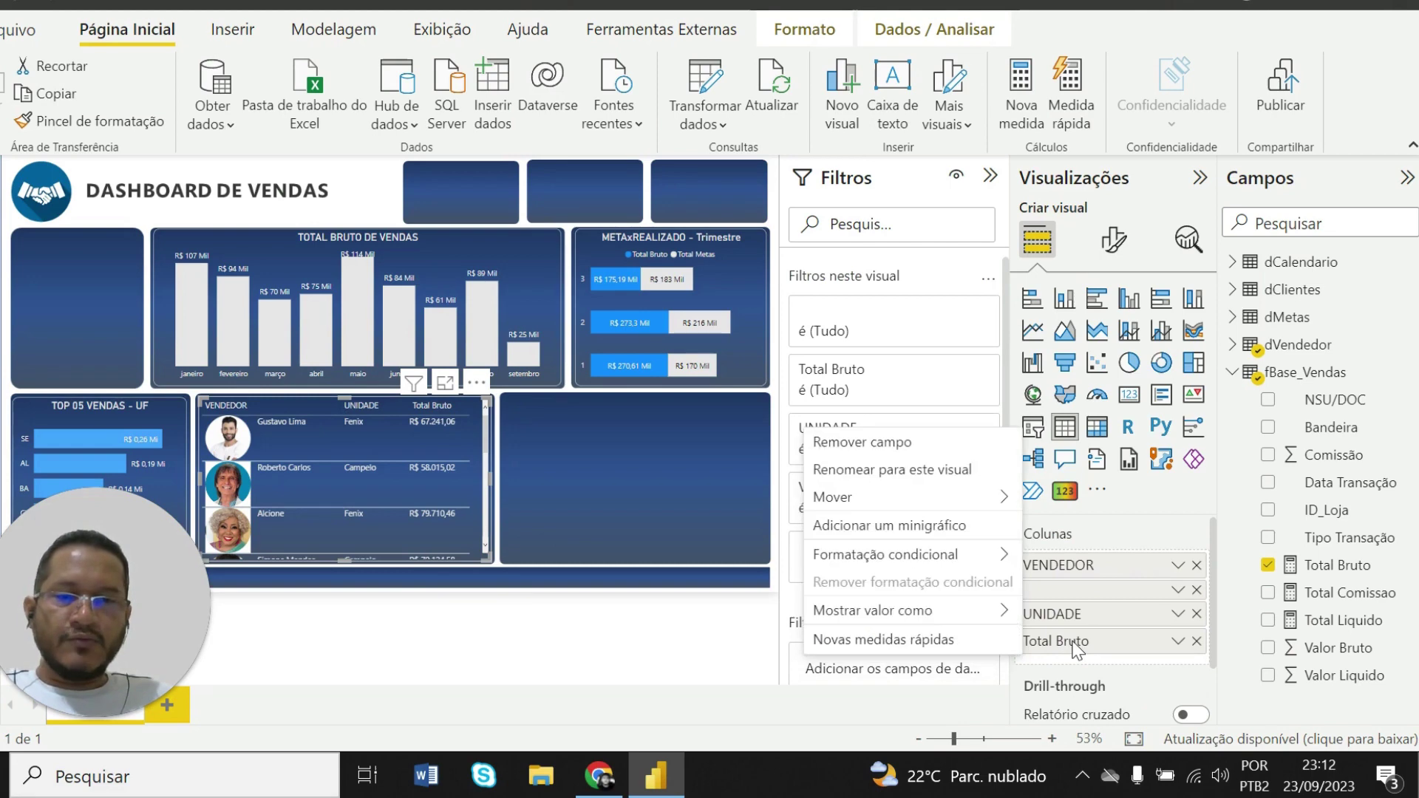
{"action": "left_click", "coordinate": [919, 469]}
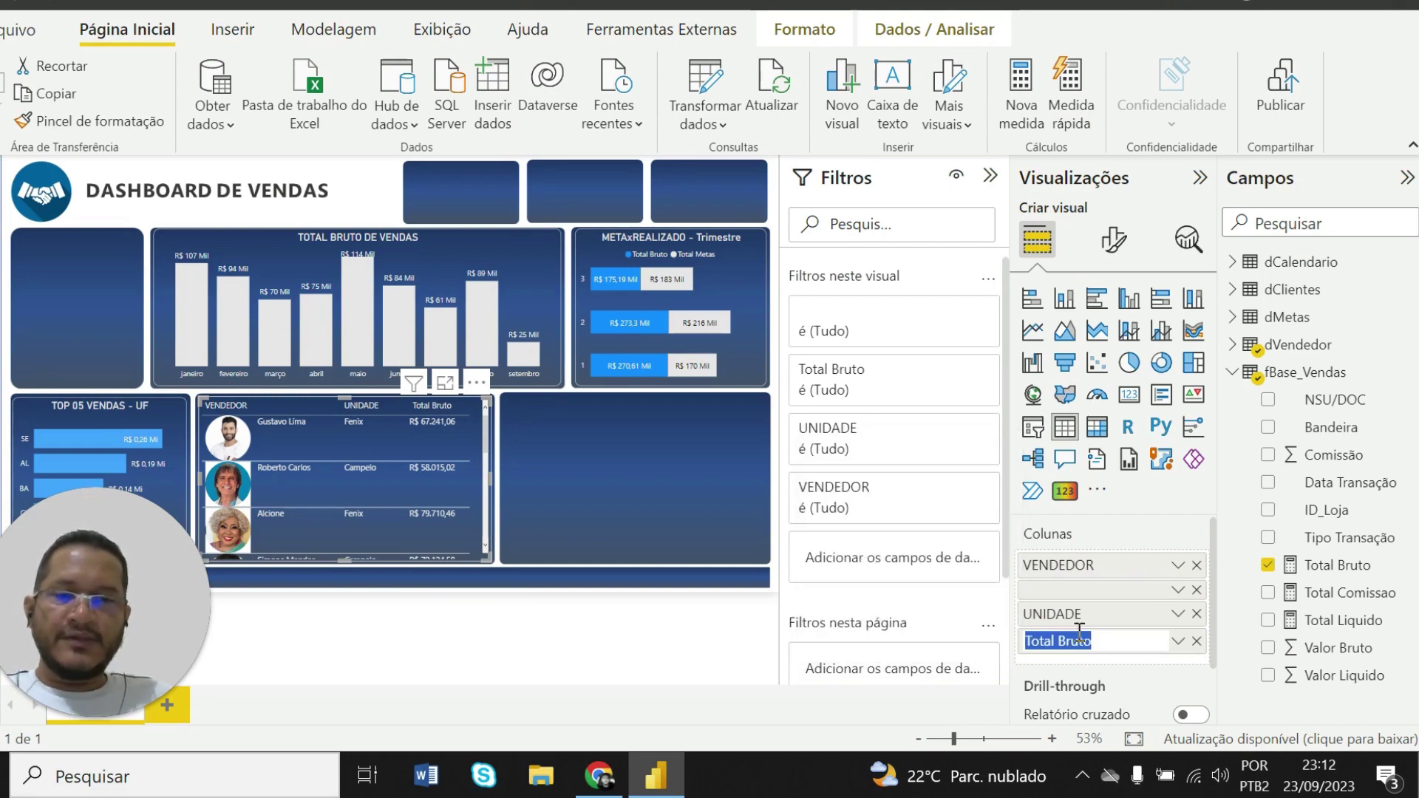
{"action": "type", "text": "TOTA"}
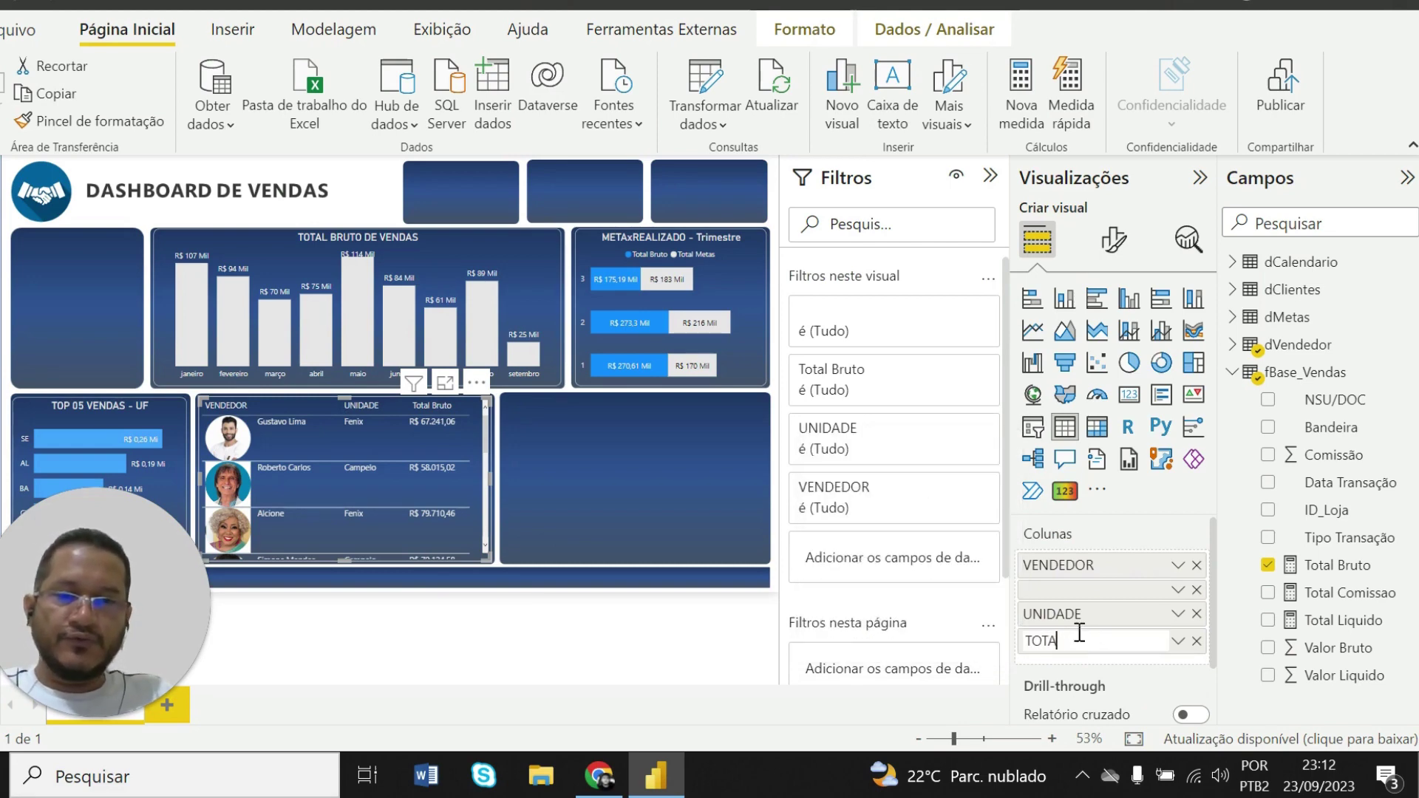
{"action": "type", "text": "L BRU"}
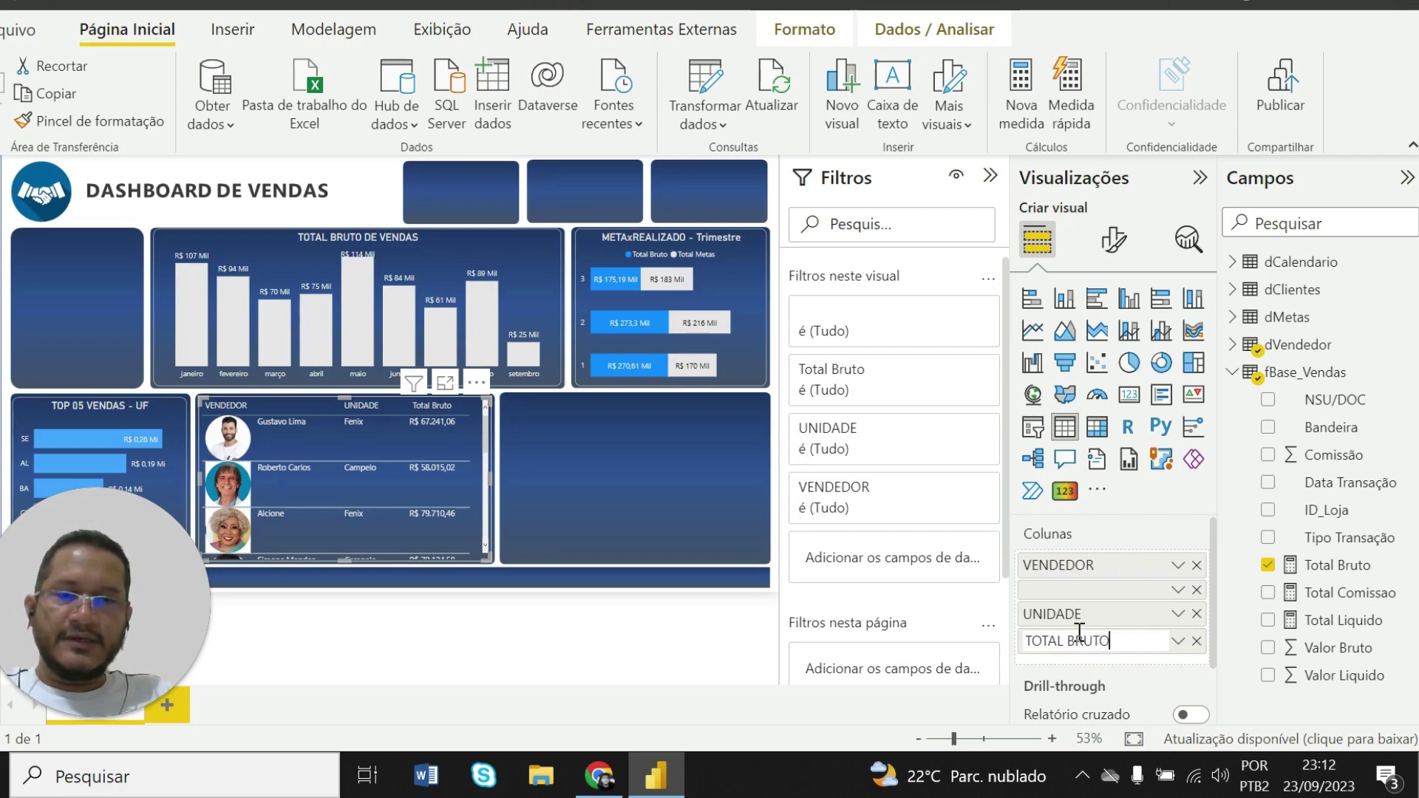
{"action": "type", "text": "TO"}
{"action": "key", "text": "Return"}
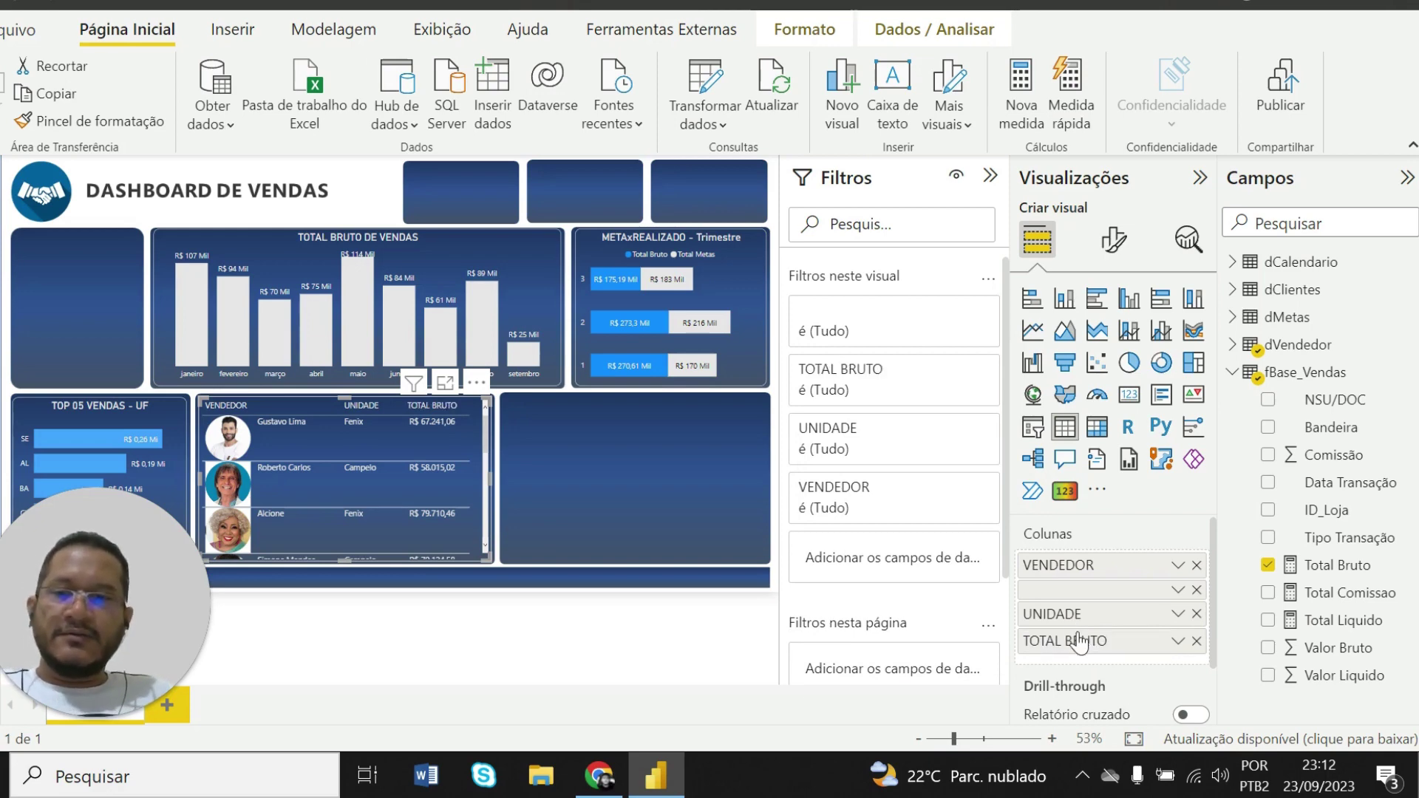
{"action": "left_click", "coordinate": [614, 612]}
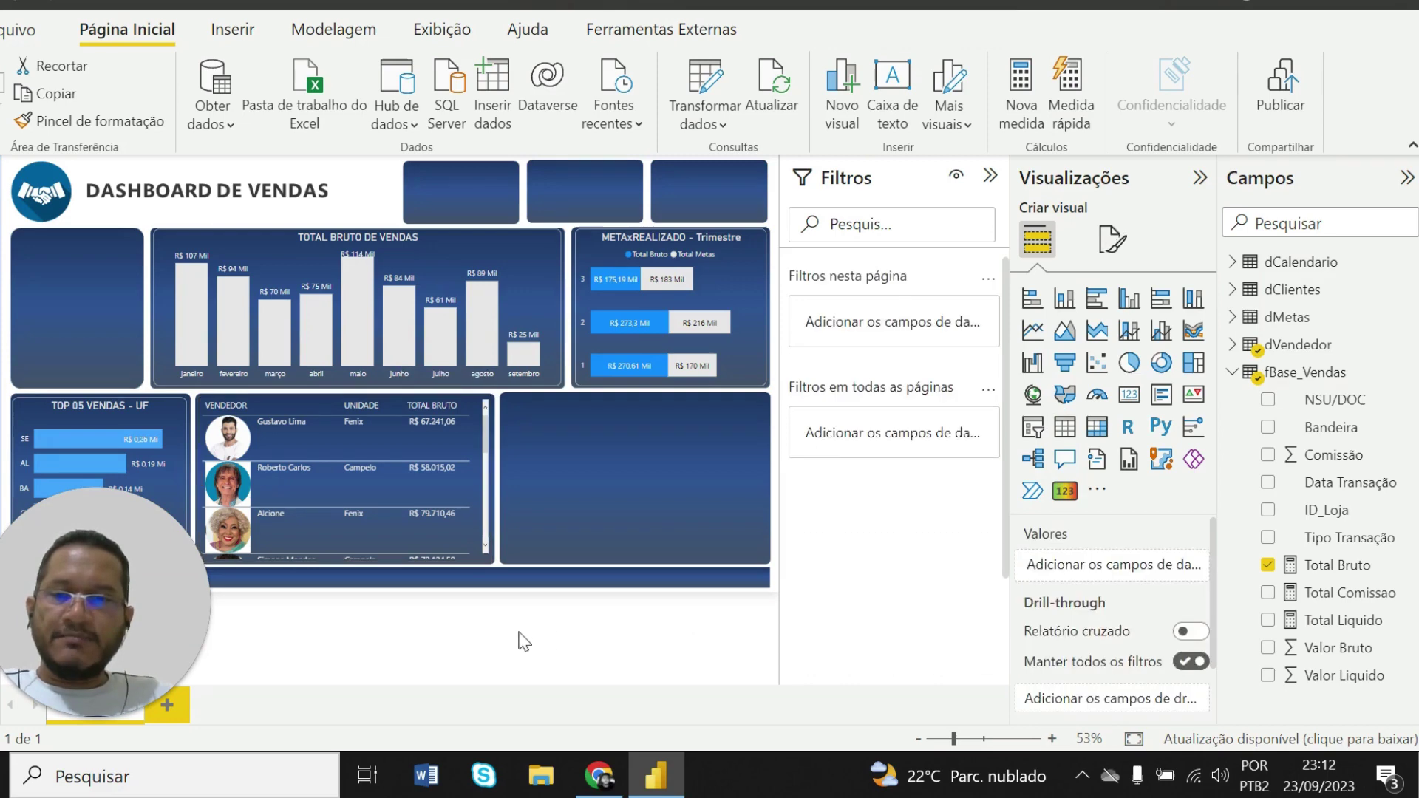
Turn on the seller table's visual border (Fronteira visual) and color it the light gray theme shade just below white
{"action": "left_click", "coordinate": [484, 554]}
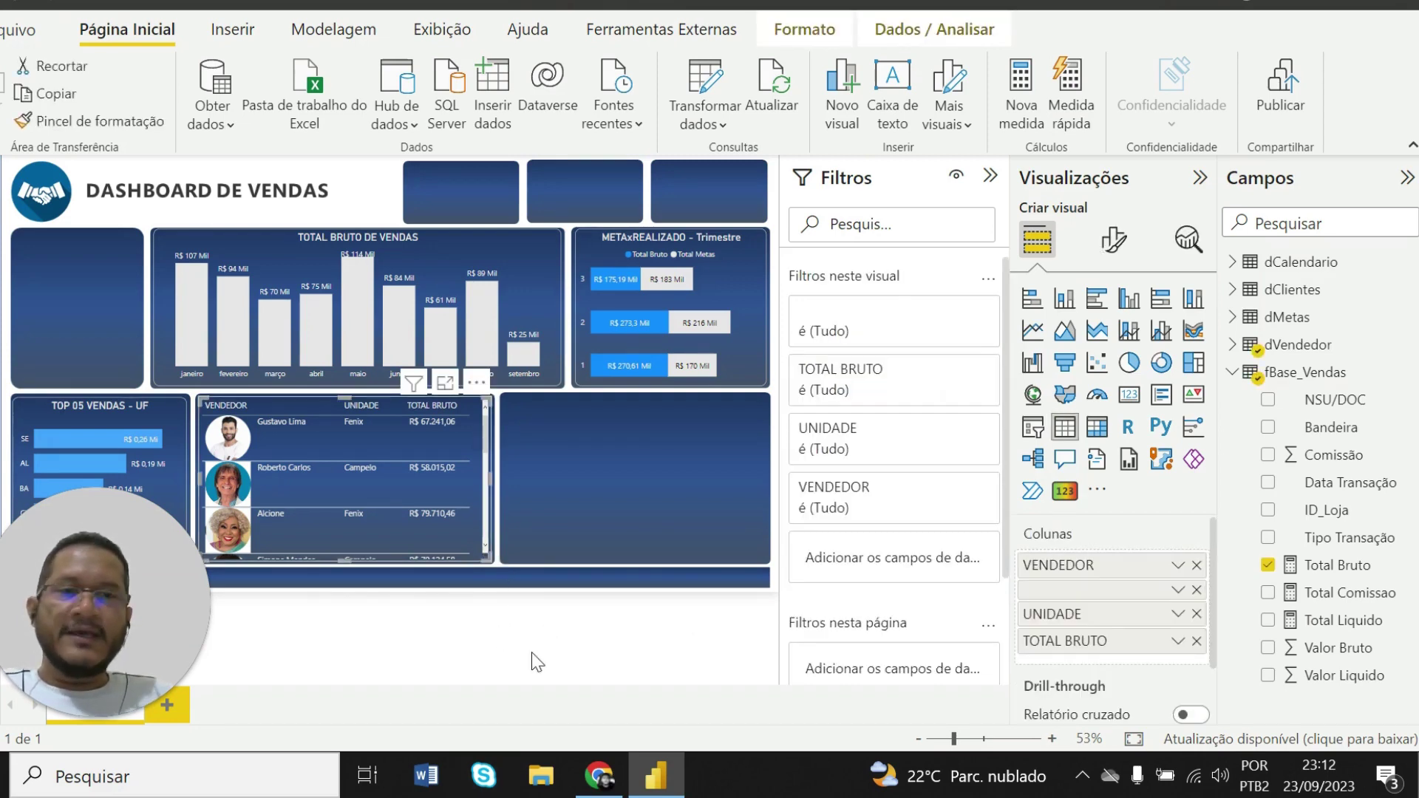
{"action": "left_click", "coordinate": [1111, 255]}
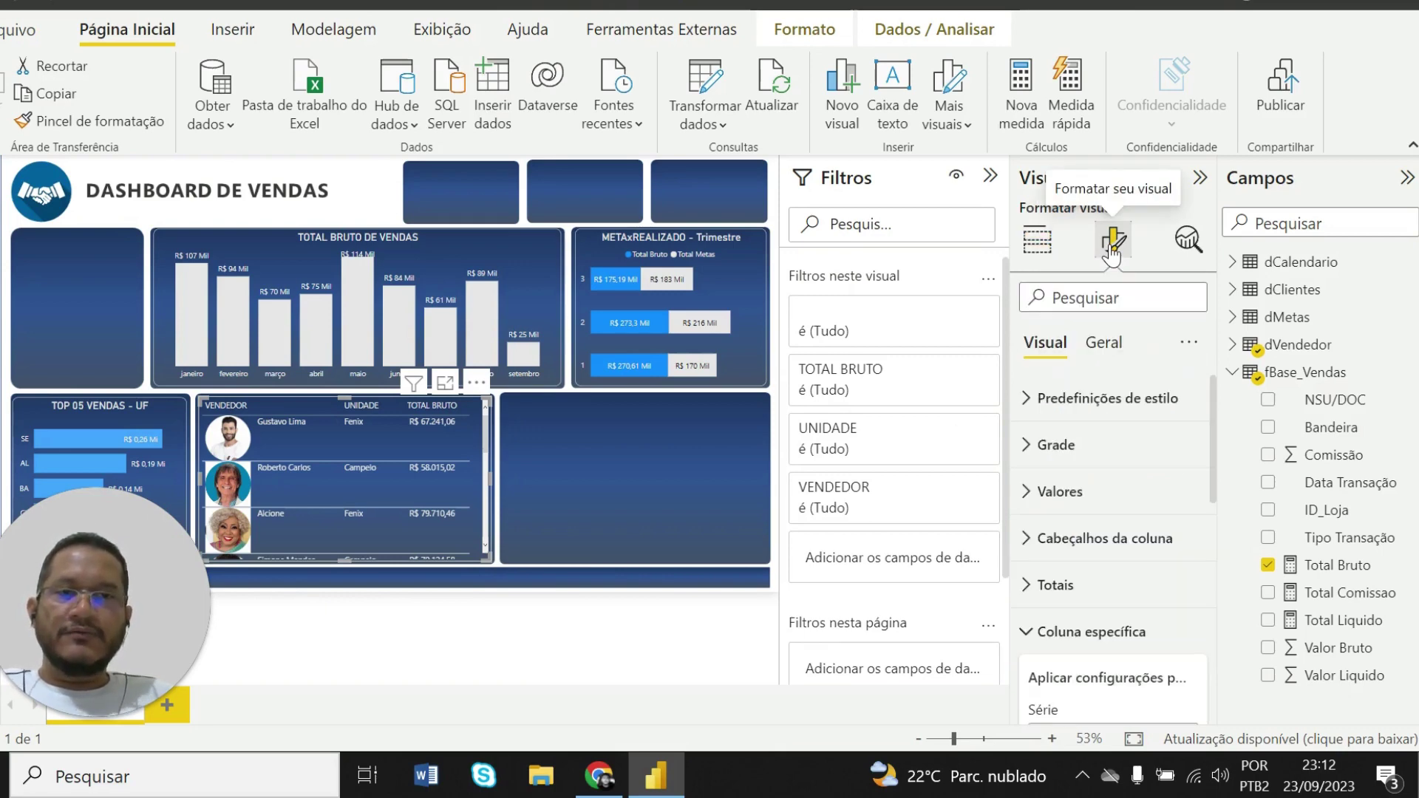
{"action": "left_click", "coordinate": [1116, 353]}
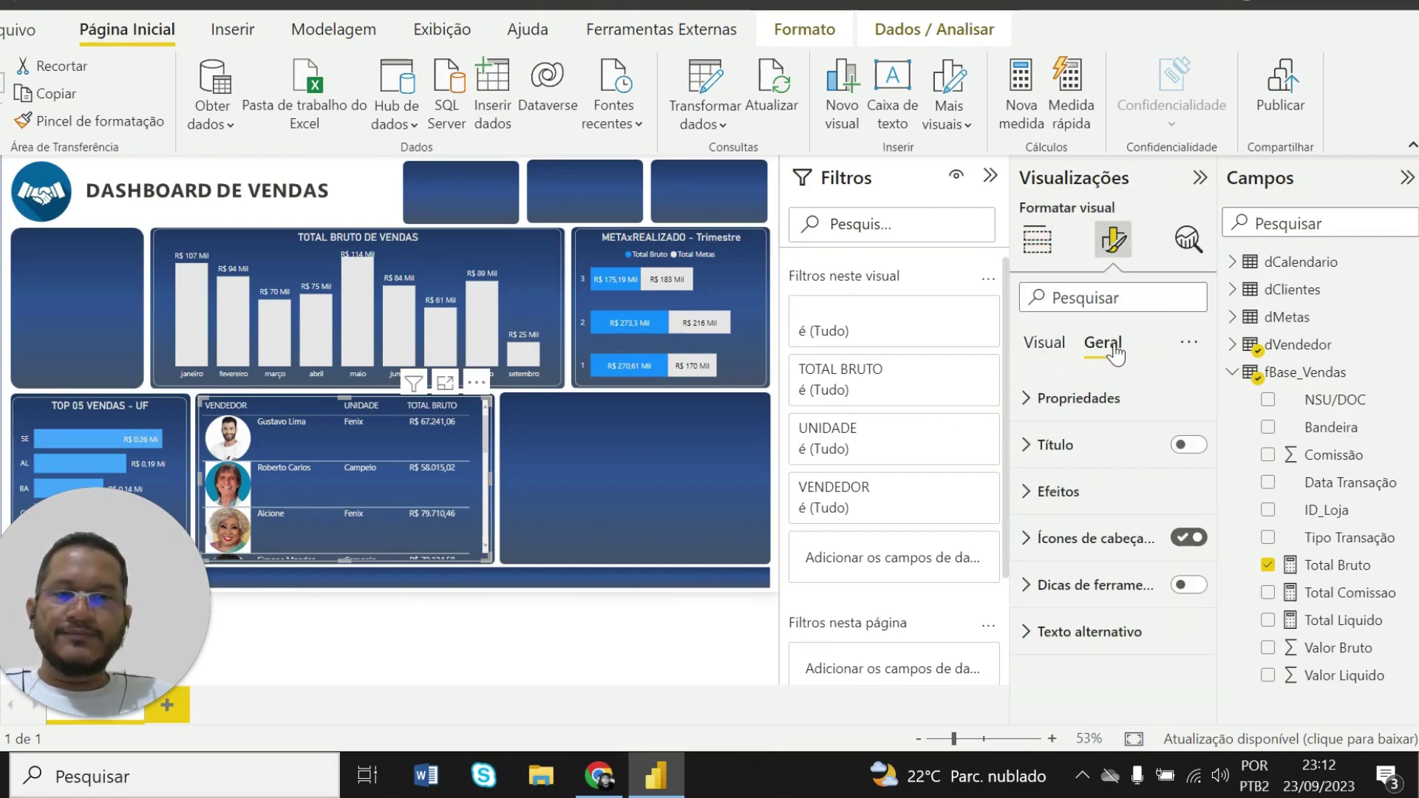
{"action": "left_click", "coordinate": [1027, 492]}
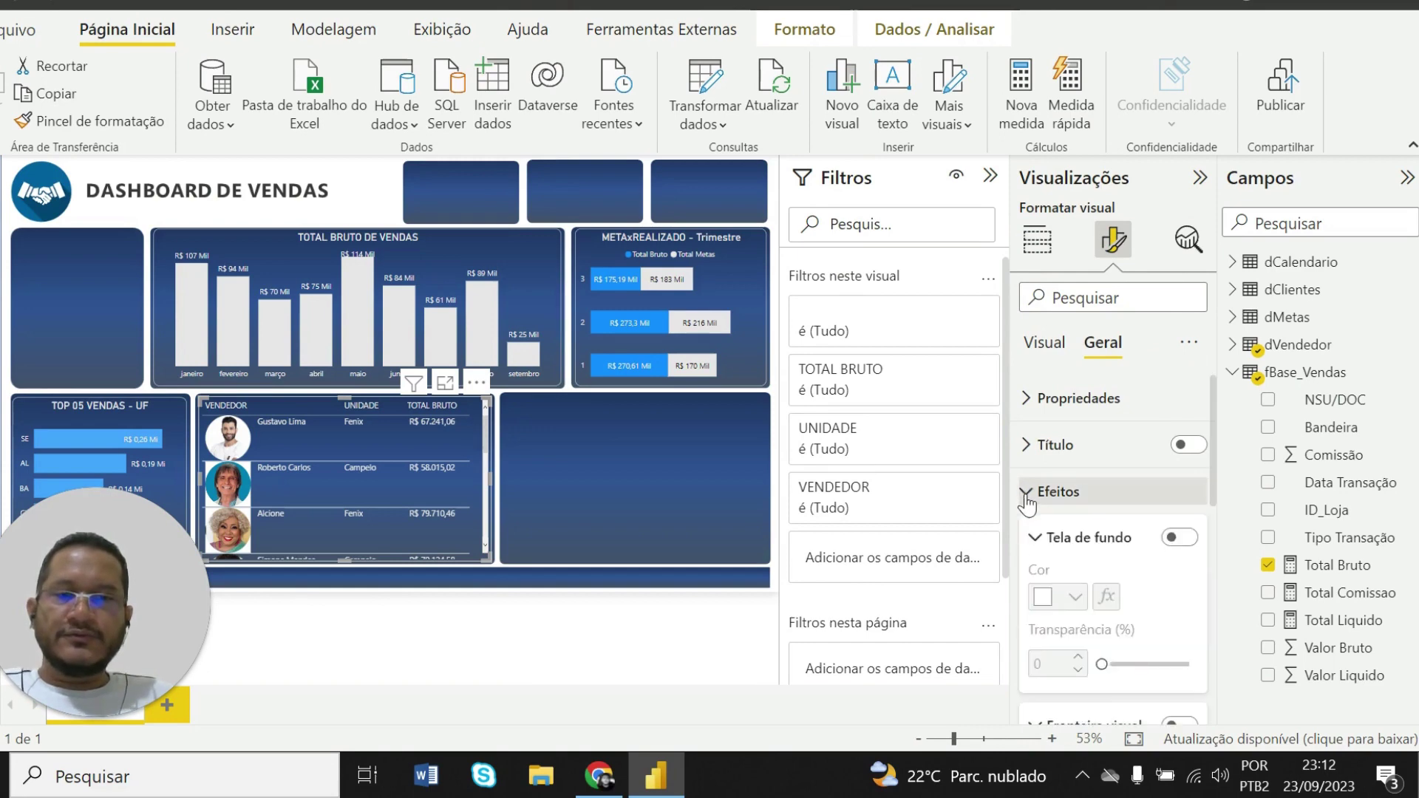
{"action": "scroll", "coordinate": [1094, 547], "scroll_direction": "down", "scroll_amount": 2}
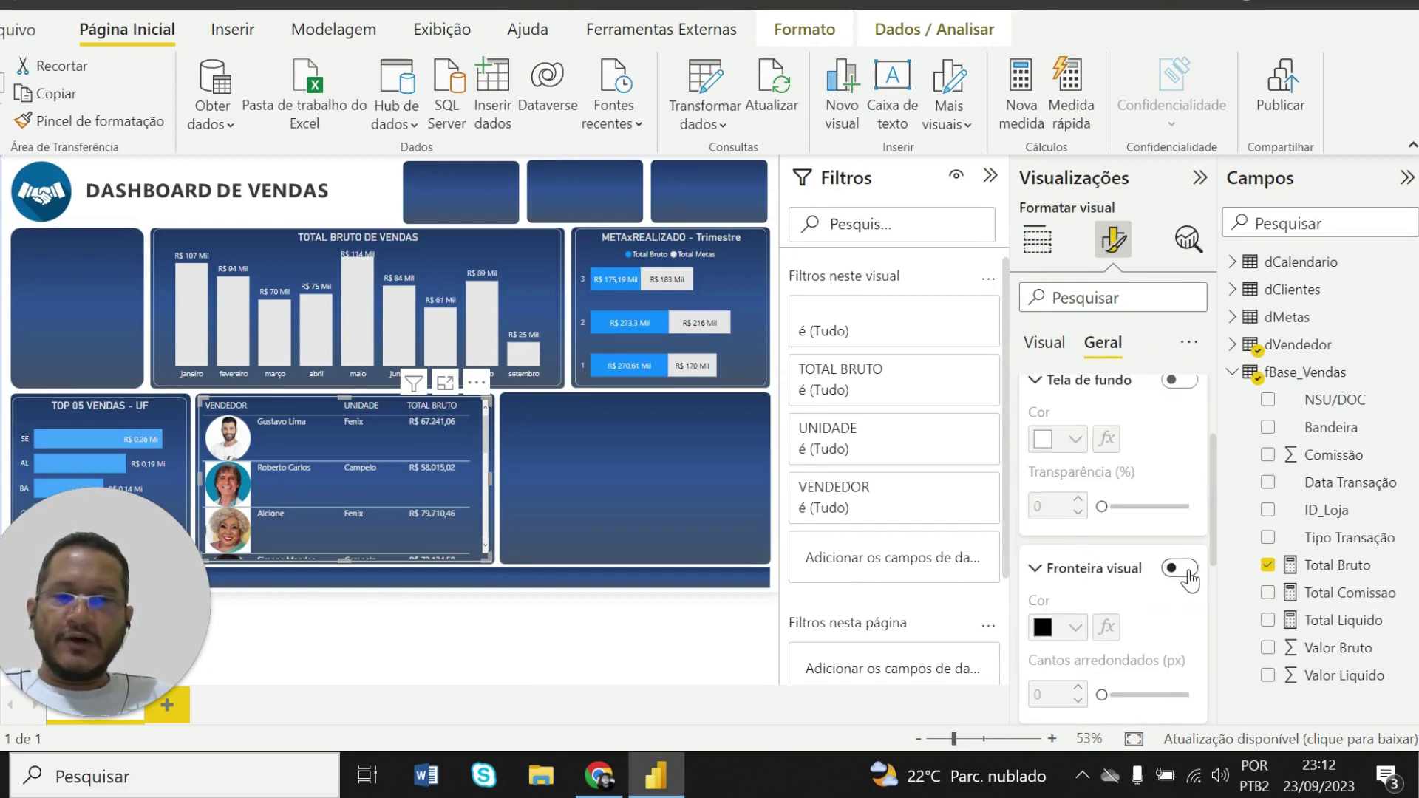
{"action": "left_click", "coordinate": [1181, 568]}
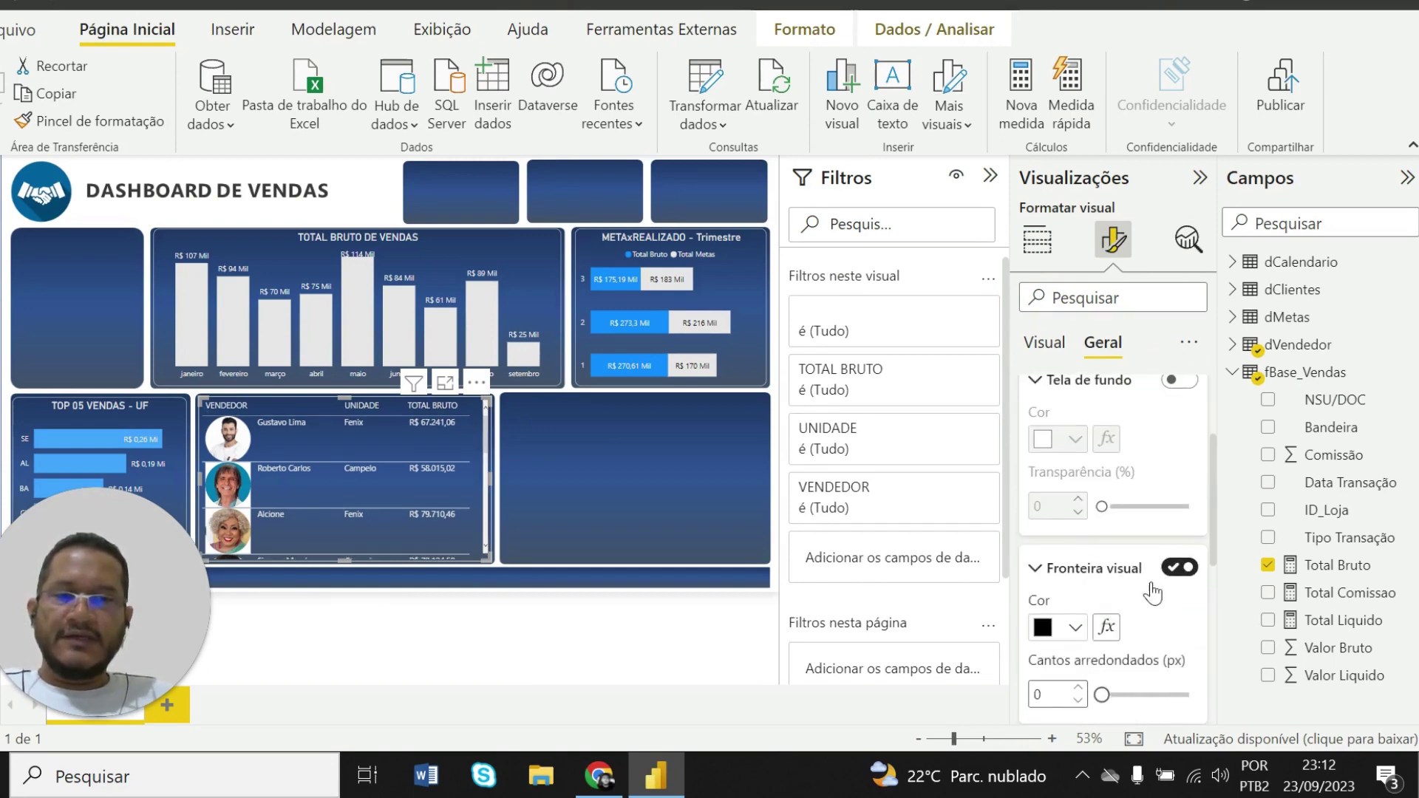
{"action": "scroll", "coordinate": [1096, 562], "scroll_direction": "down", "scroll_amount": 2}
{"action": "left_click", "coordinate": [1075, 523]}
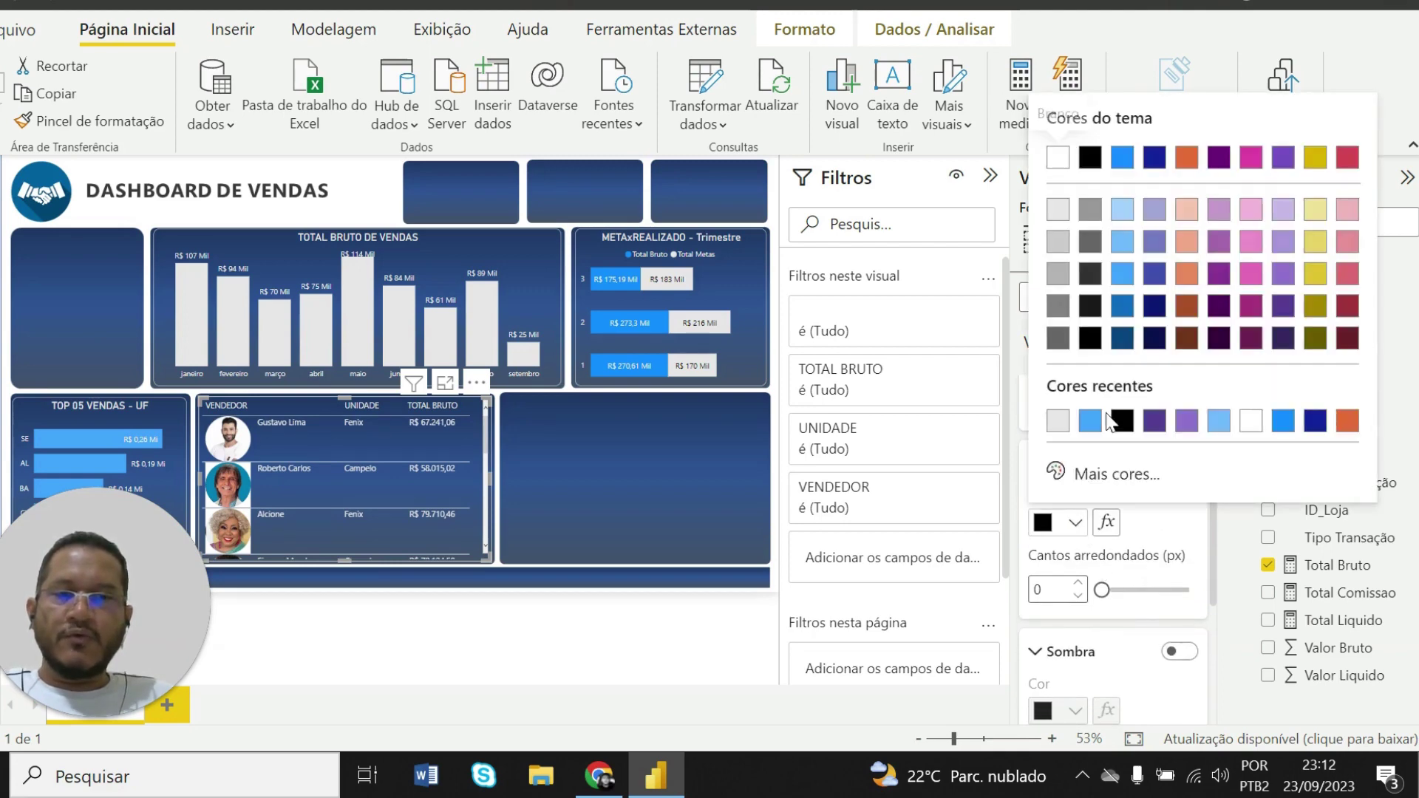
{"action": "left_click", "coordinate": [1057, 213]}
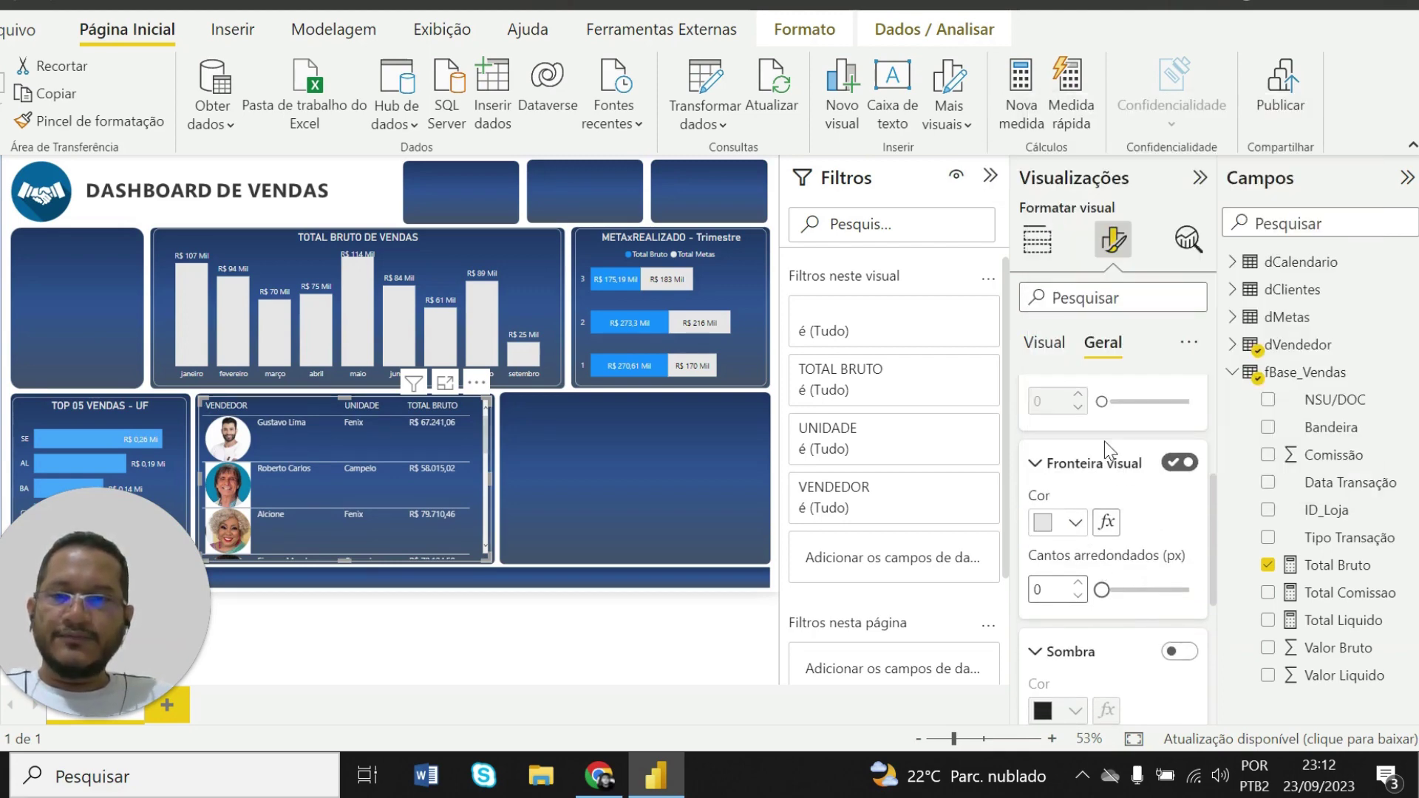
Round the corners of the seller table's border to 10 px
{"action": "left_click", "coordinate": [1104, 589]}
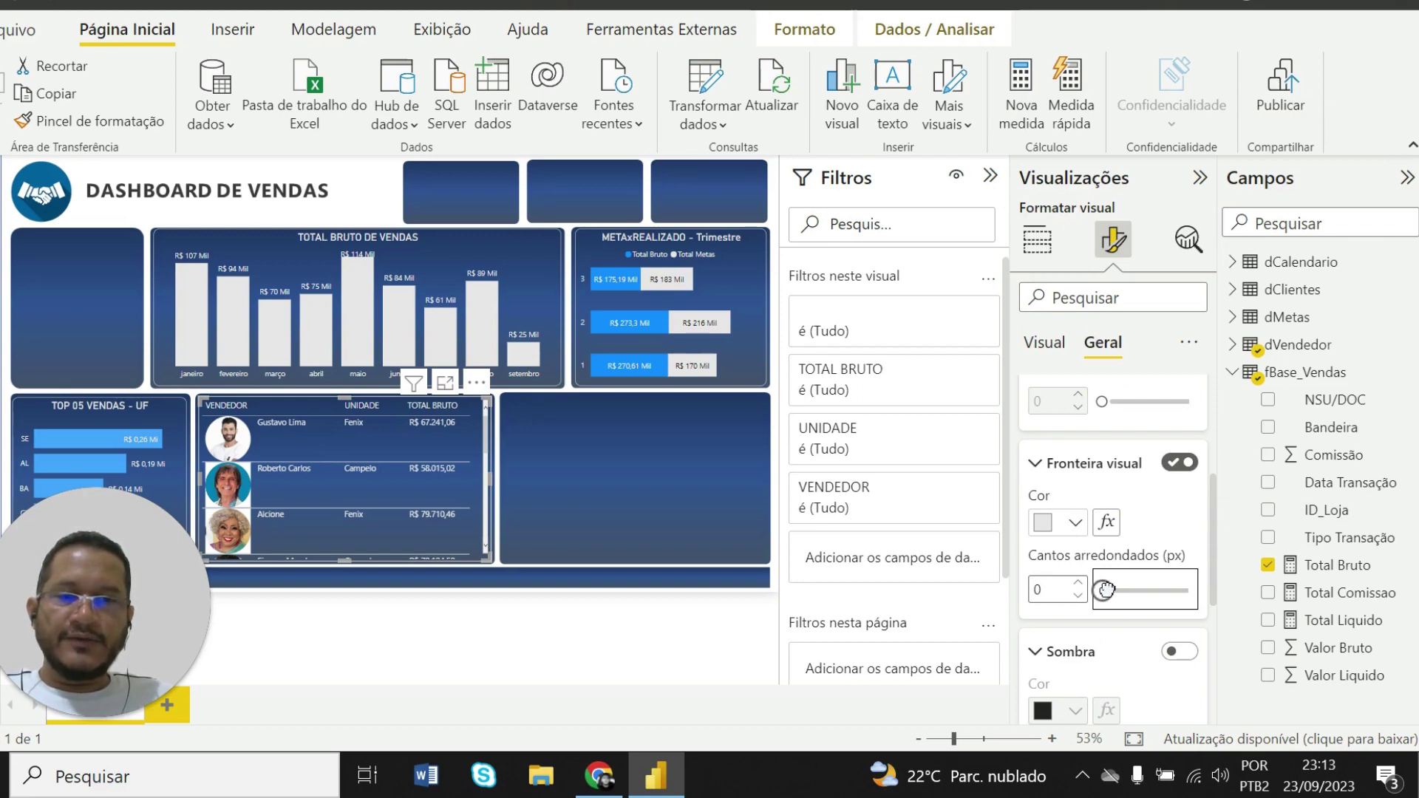
{"action": "left_click_drag", "start_coordinate": [1105, 589], "coordinate": [1130, 589]}
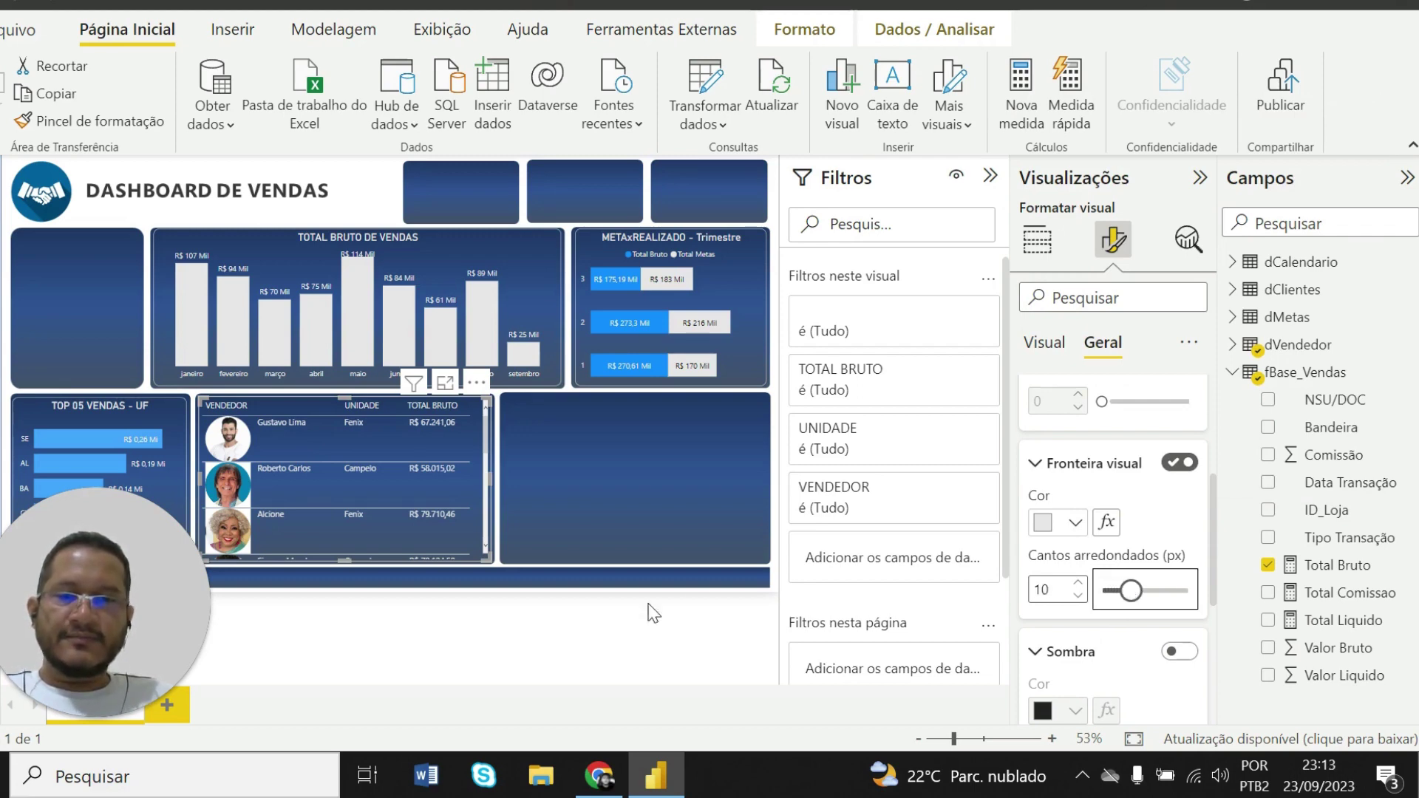
{"action": "left_click", "coordinate": [668, 535]}
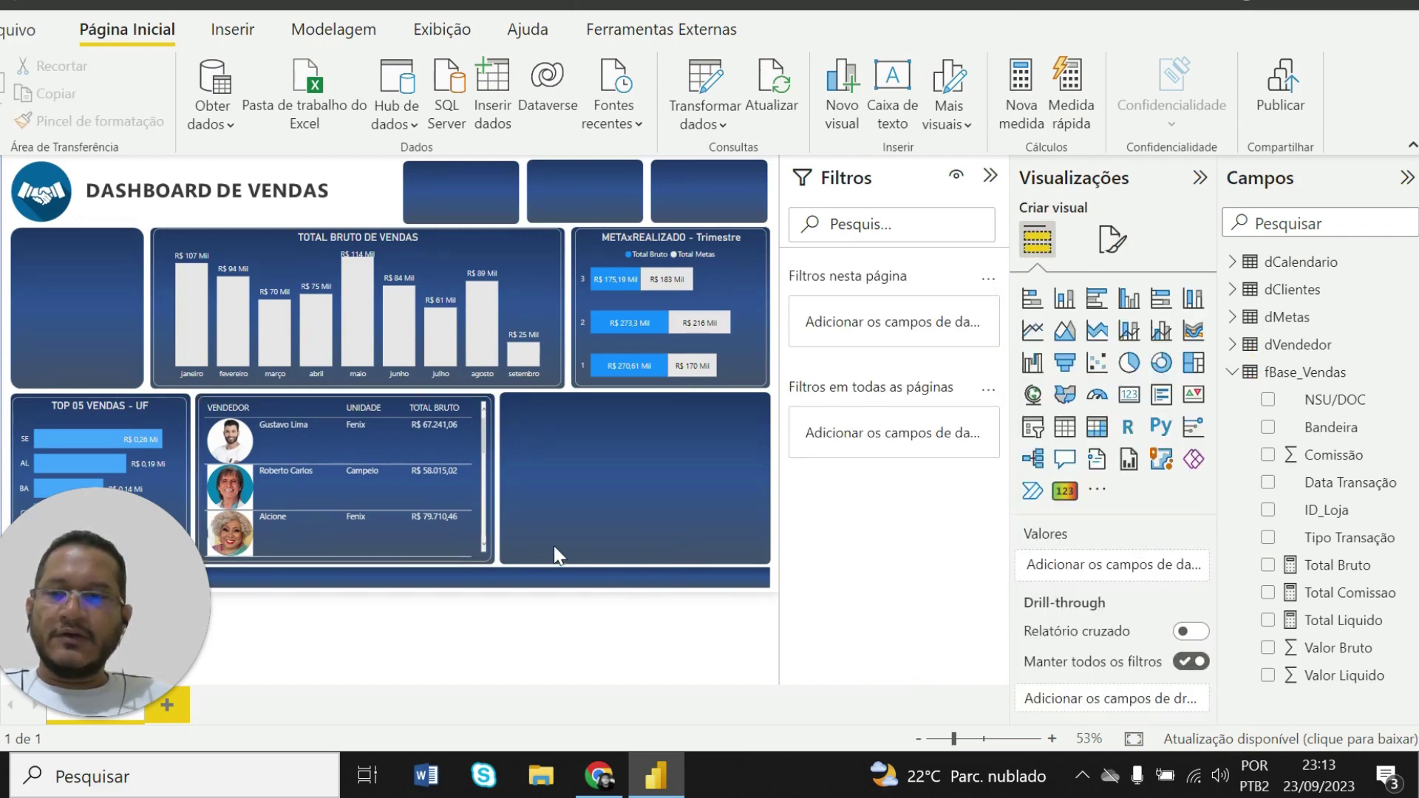
Sort the seller table by TOTAL BRUTO in descending order and look through its rows
{"action": "scroll", "coordinate": [281, 445], "scroll_direction": "down", "scroll_amount": 1}
{"action": "scroll", "coordinate": [281, 446], "scroll_direction": "down", "scroll_amount": 5}
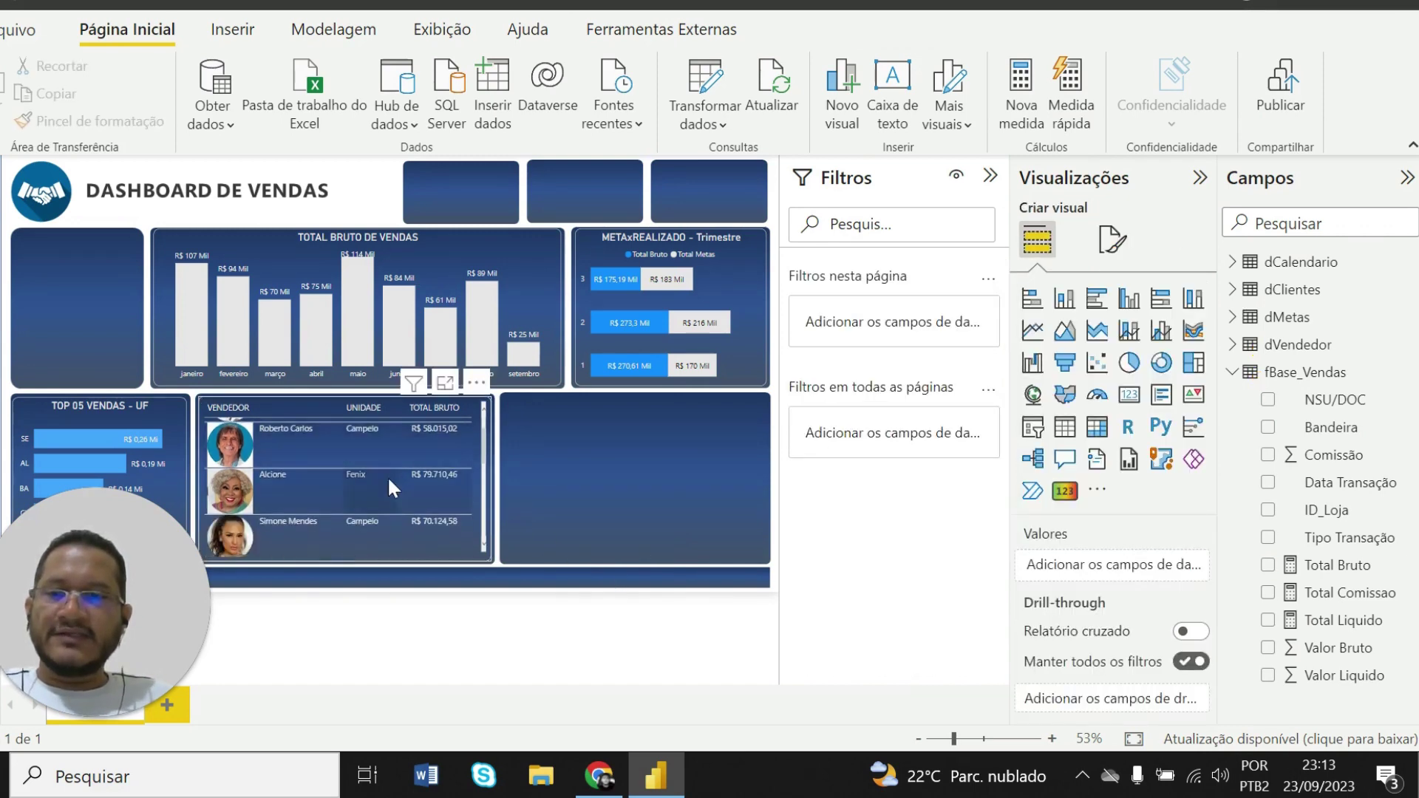
{"action": "scroll", "coordinate": [397, 510], "scroll_direction": "up", "scroll_amount": 6}
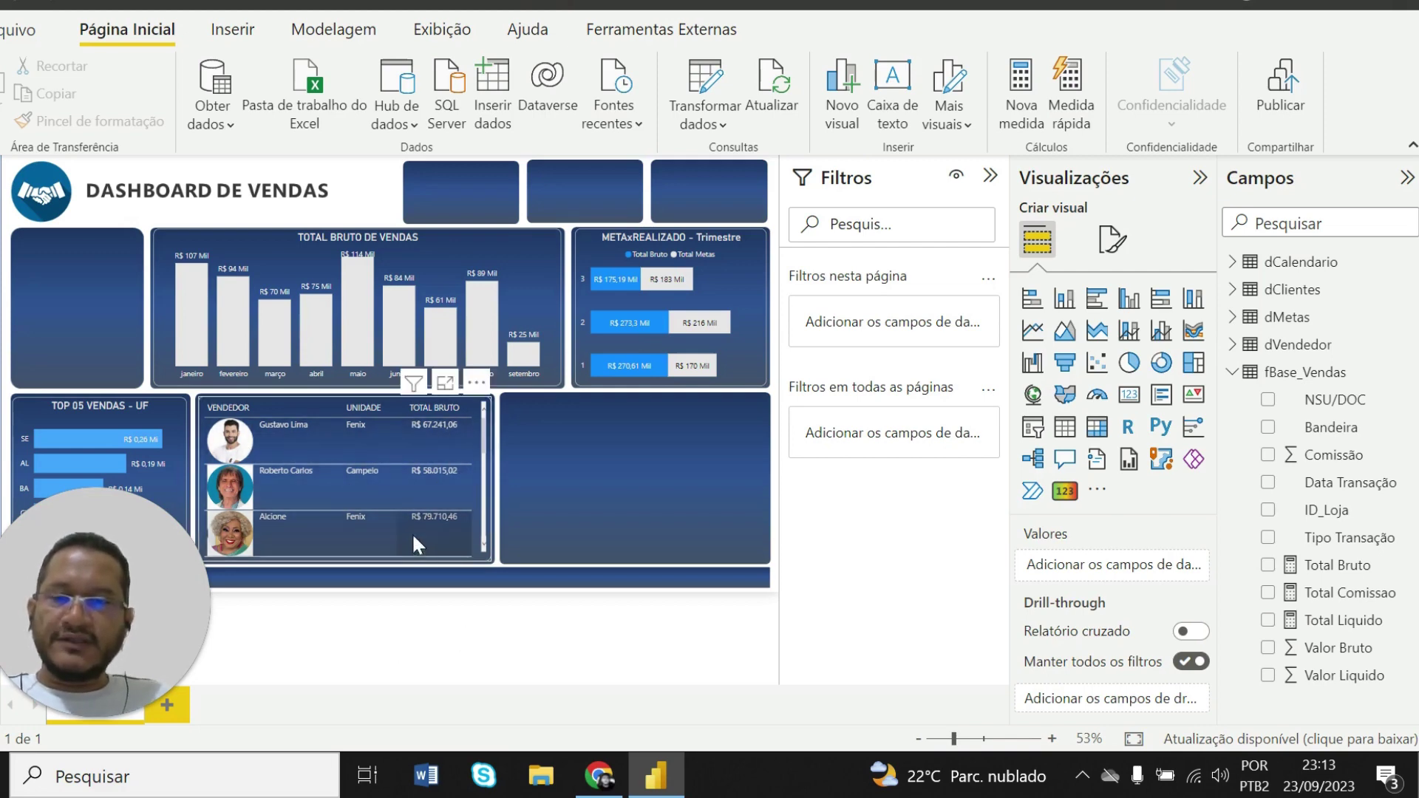
{"action": "left_click", "coordinate": [401, 410]}
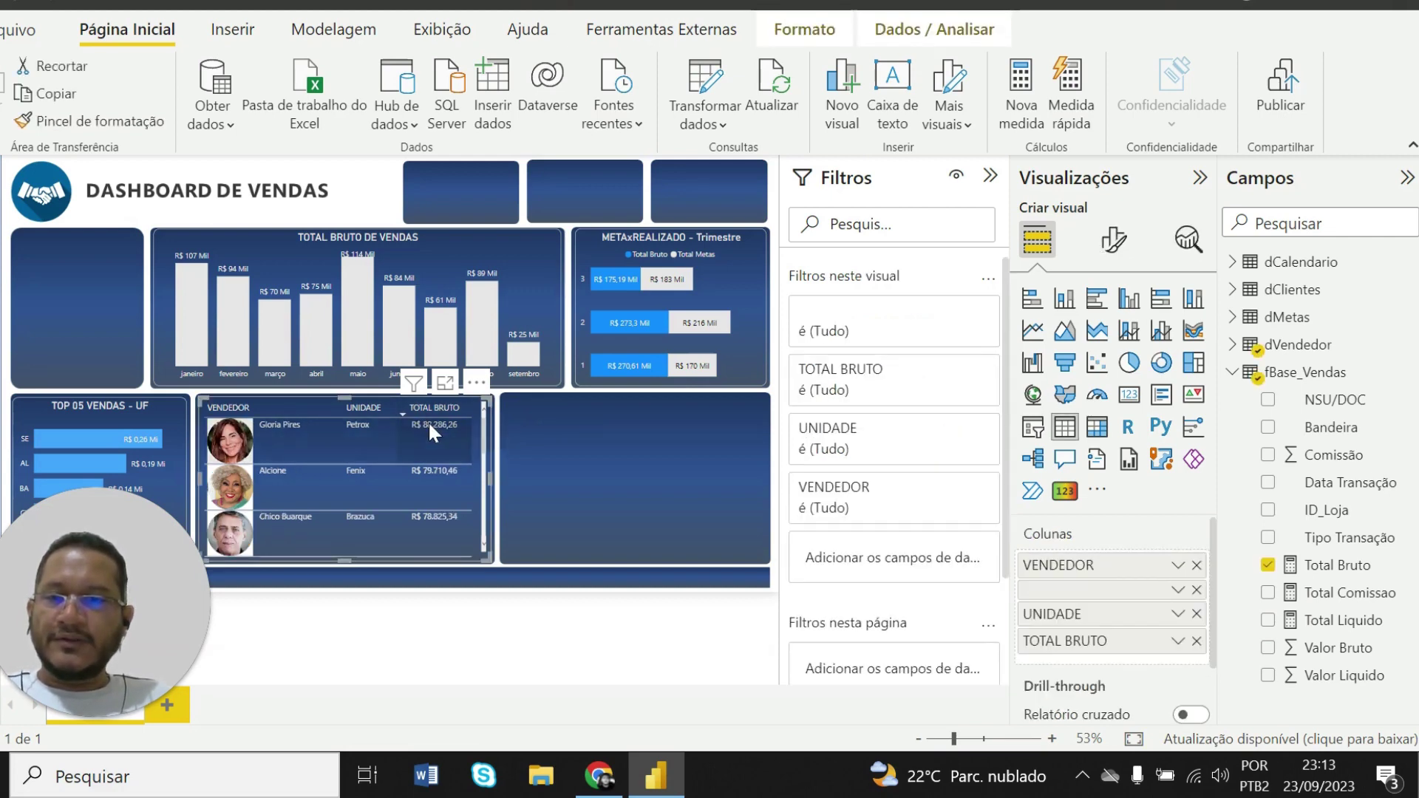
{"action": "scroll", "coordinate": [433, 452], "scroll_direction": "down", "scroll_amount": 1}
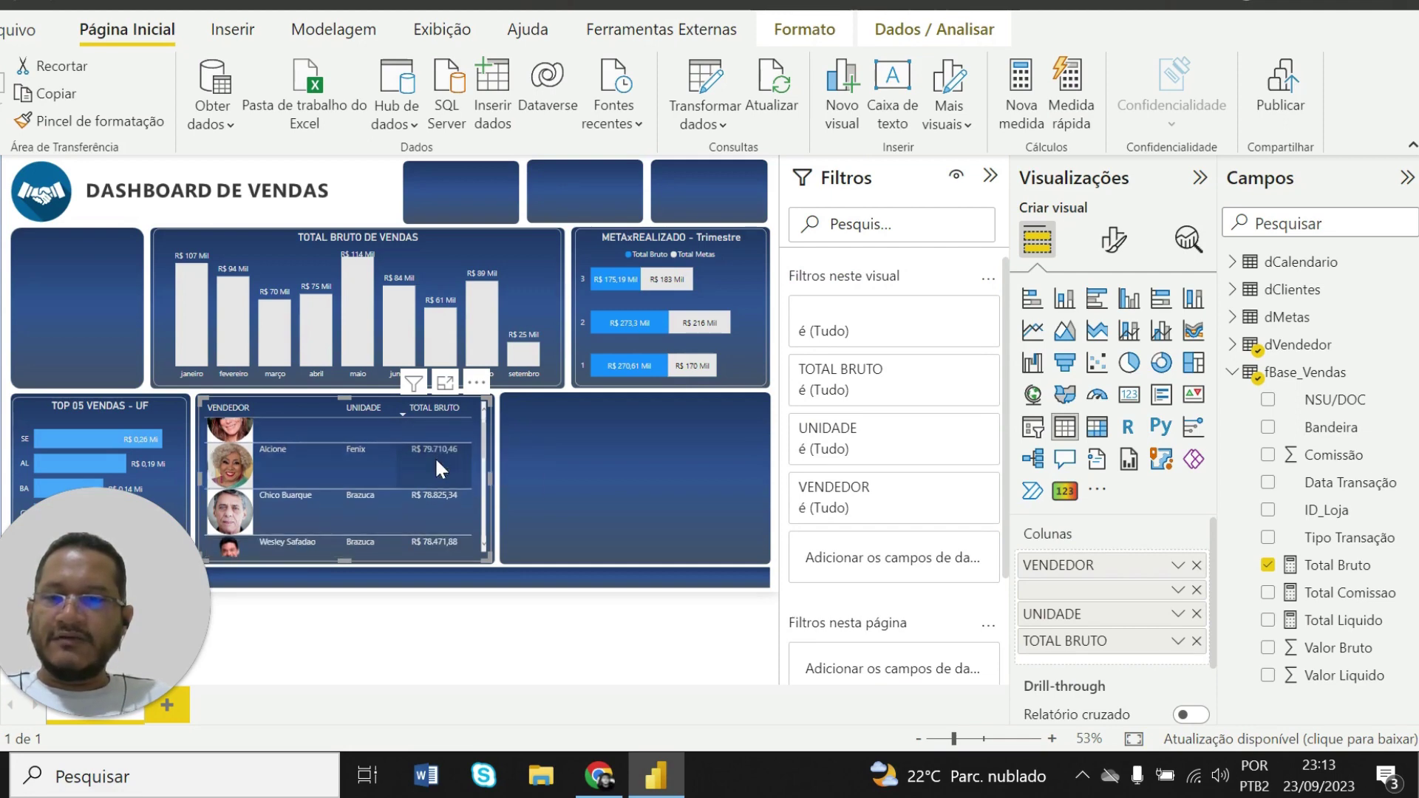
{"action": "scroll", "coordinate": [435, 456], "scroll_direction": "down", "scroll_amount": 4}
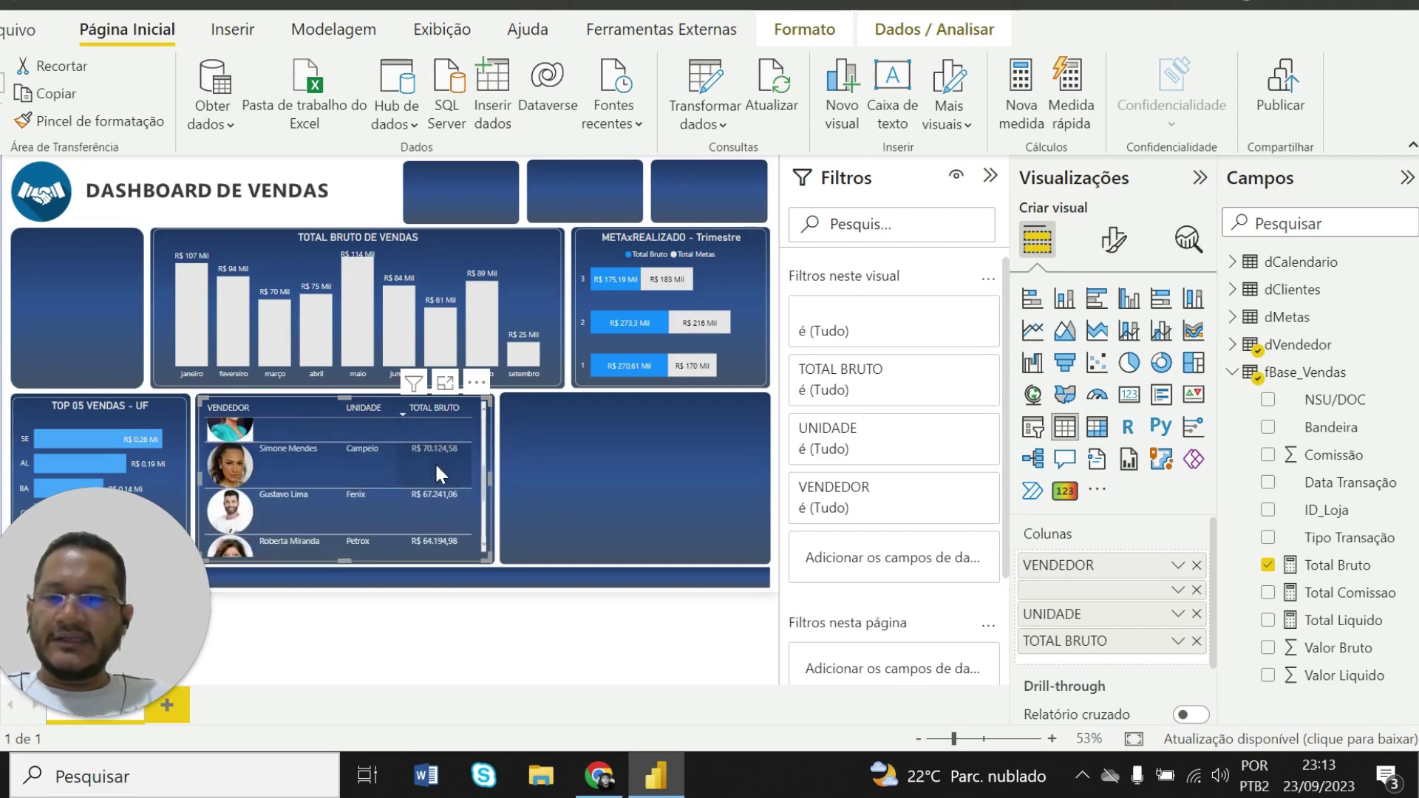
Look back through the seller table's top rows and examine the TOTAL DE VENDAS - BANDEIRAS donut chart in the published dashboard in Chrome
{"action": "scroll", "coordinate": [442, 510], "scroll_direction": "up", "scroll_amount": 3}
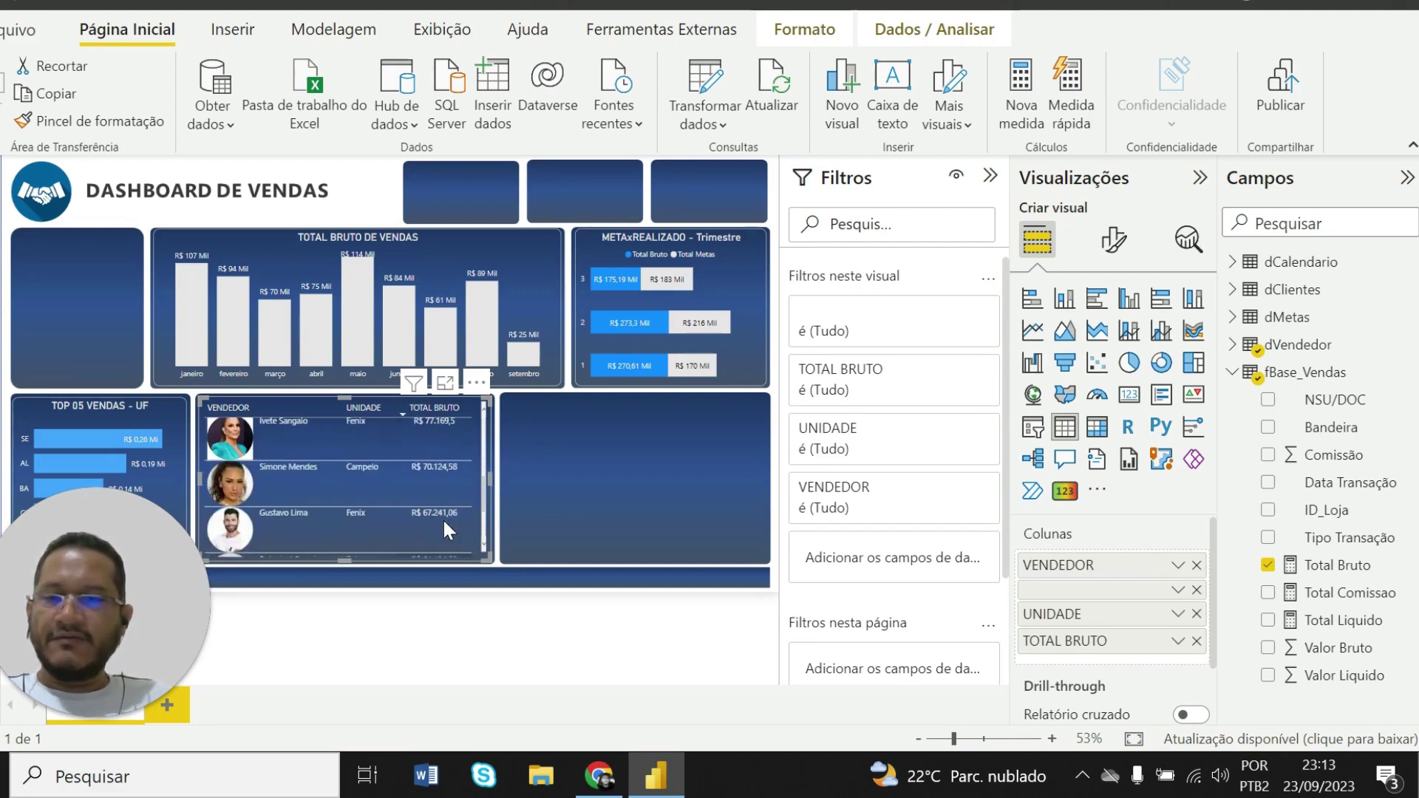
{"action": "scroll", "coordinate": [444, 529], "scroll_direction": "up", "scroll_amount": 2}
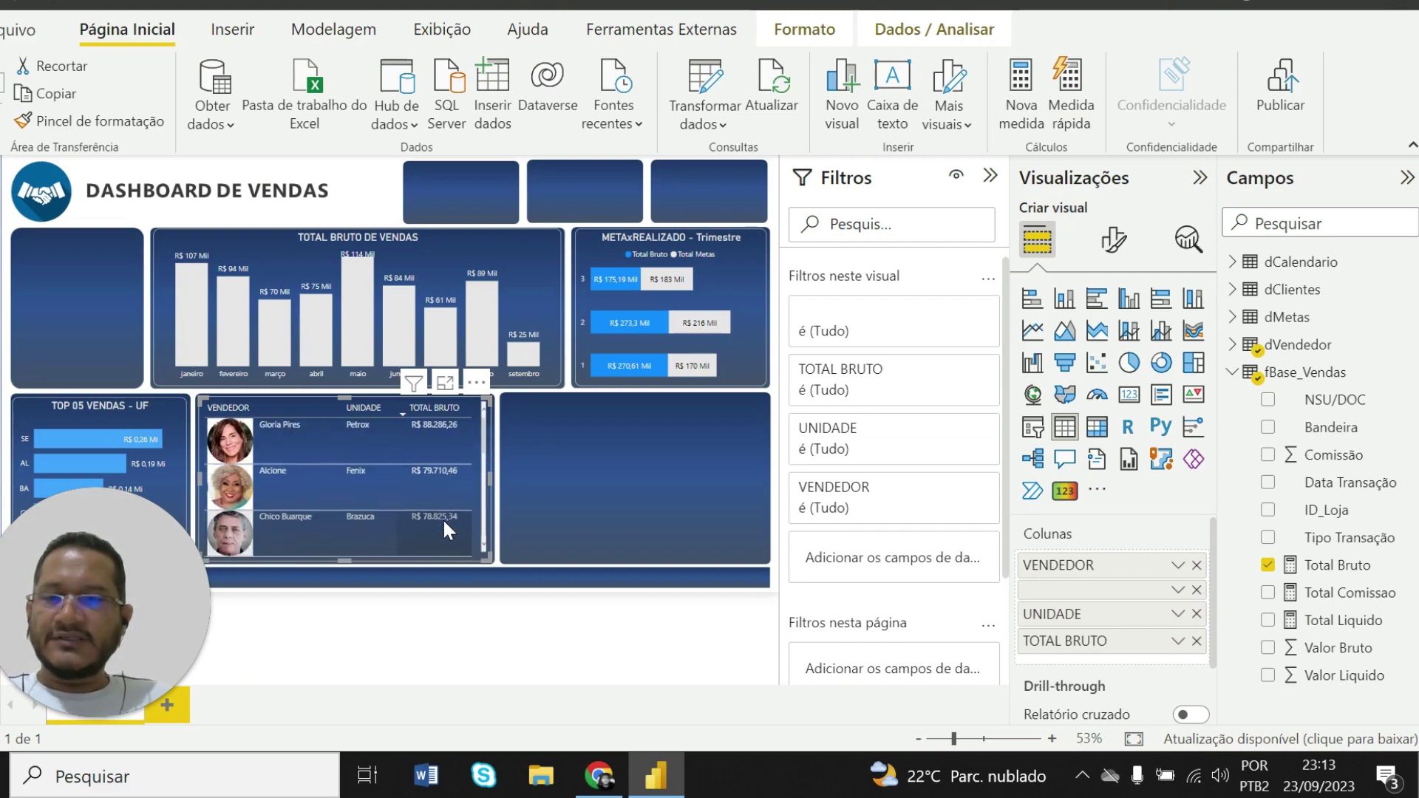
{"action": "left_click", "coordinate": [566, 497]}
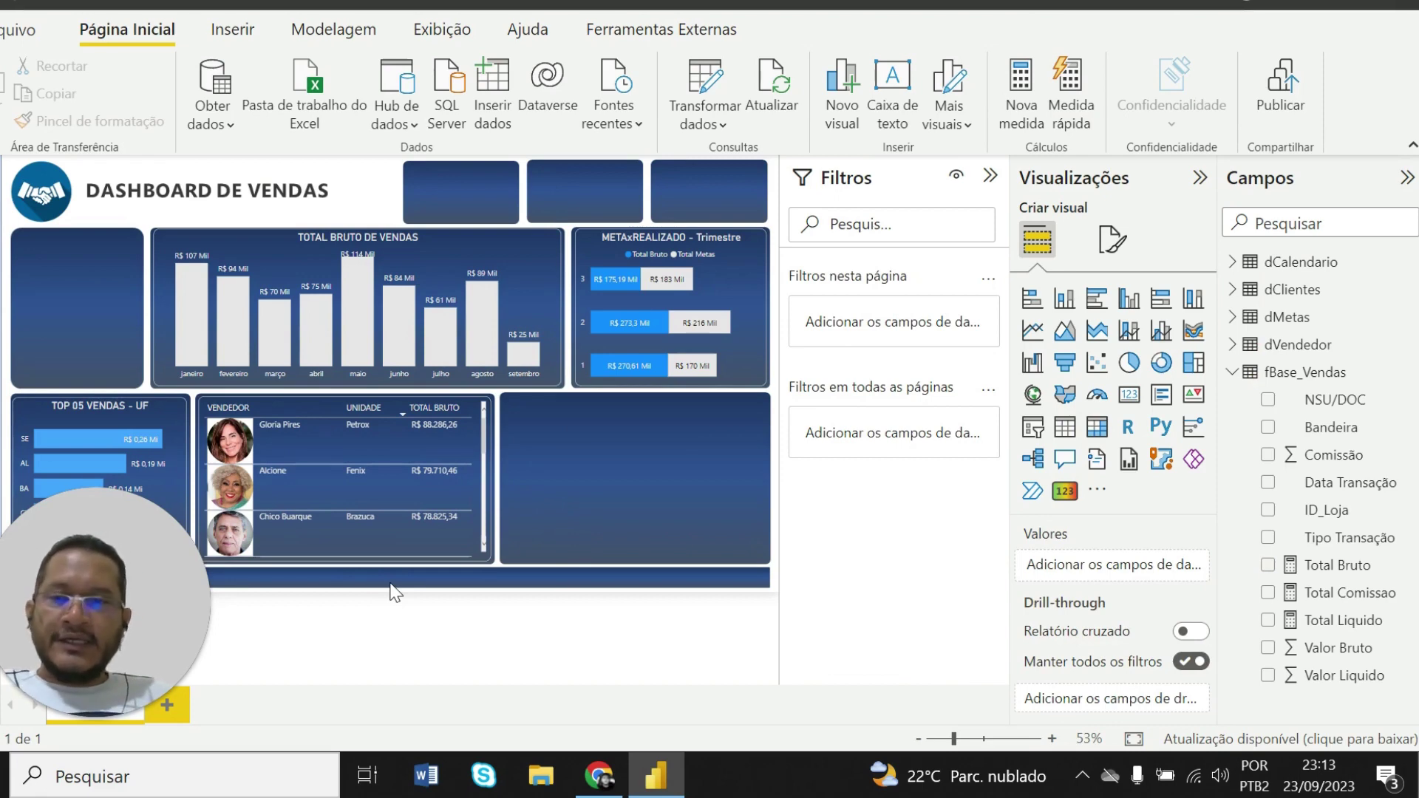
{"action": "left_click", "coordinate": [599, 776]}
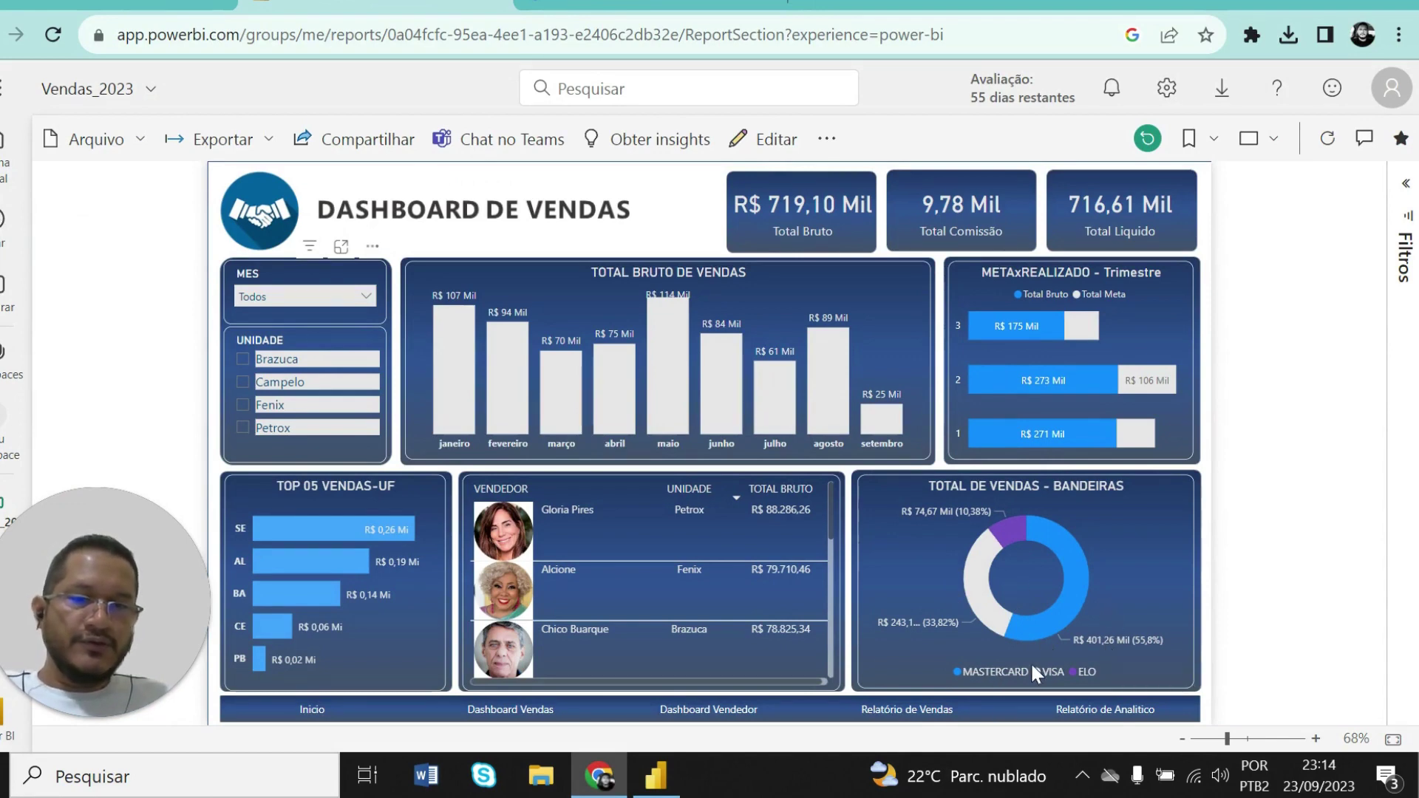
{"action": "left_click", "coordinate": [657, 779]}
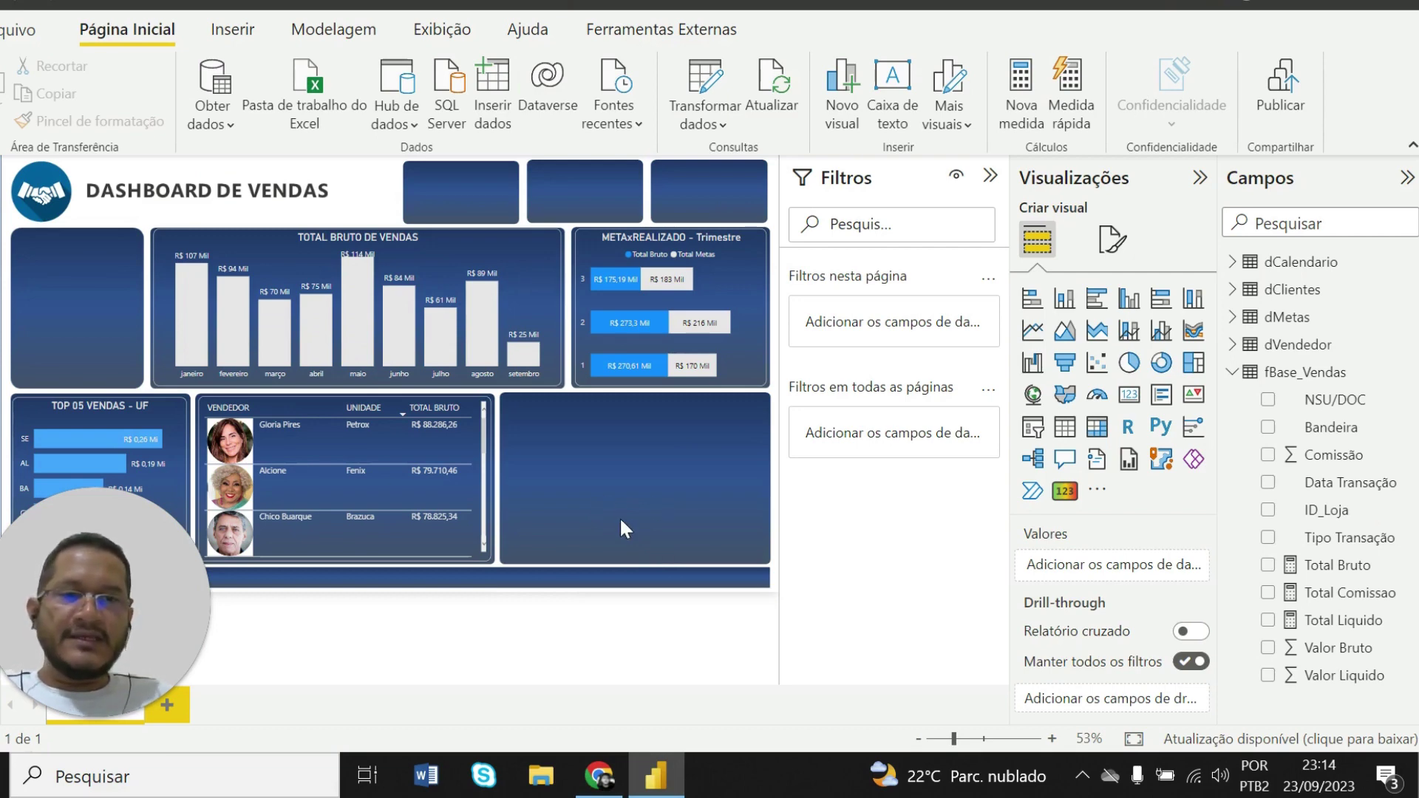
Insert a donut chart and widen it to fill the empty panel beside the seller table
{"action": "left_click", "coordinate": [1161, 363]}
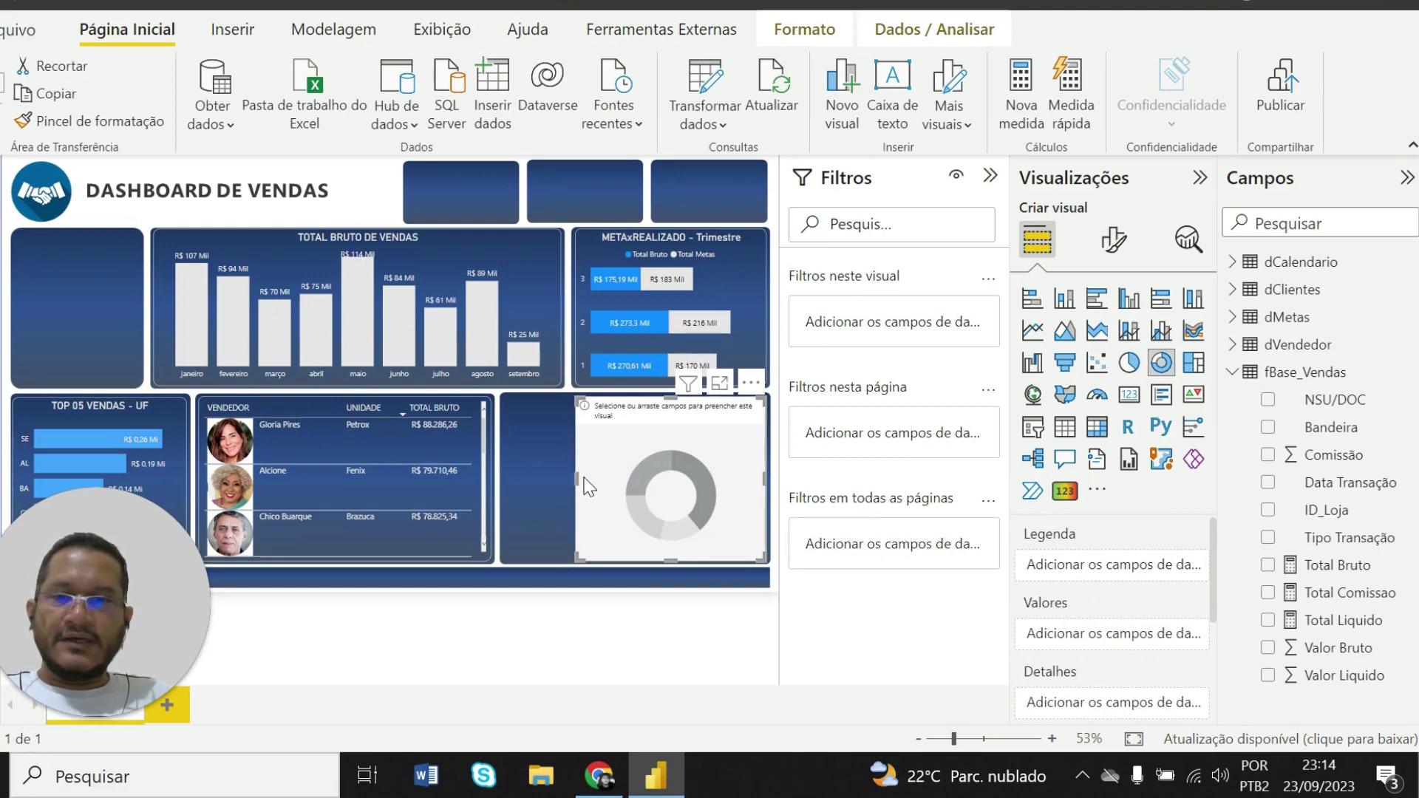
{"action": "left_click_drag", "start_coordinate": [577, 473], "coordinate": [505, 486]}
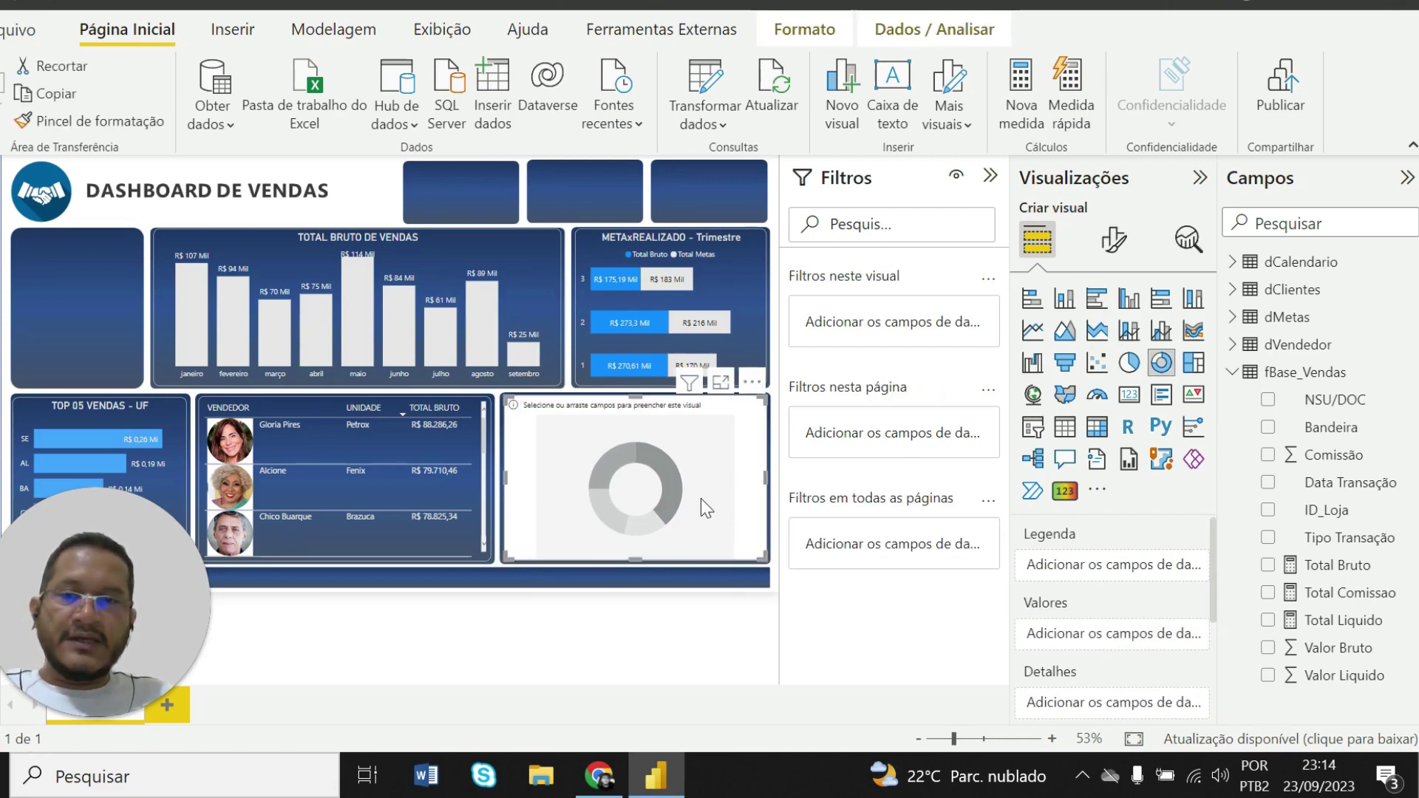
{"action": "left_click", "coordinate": [670, 613]}
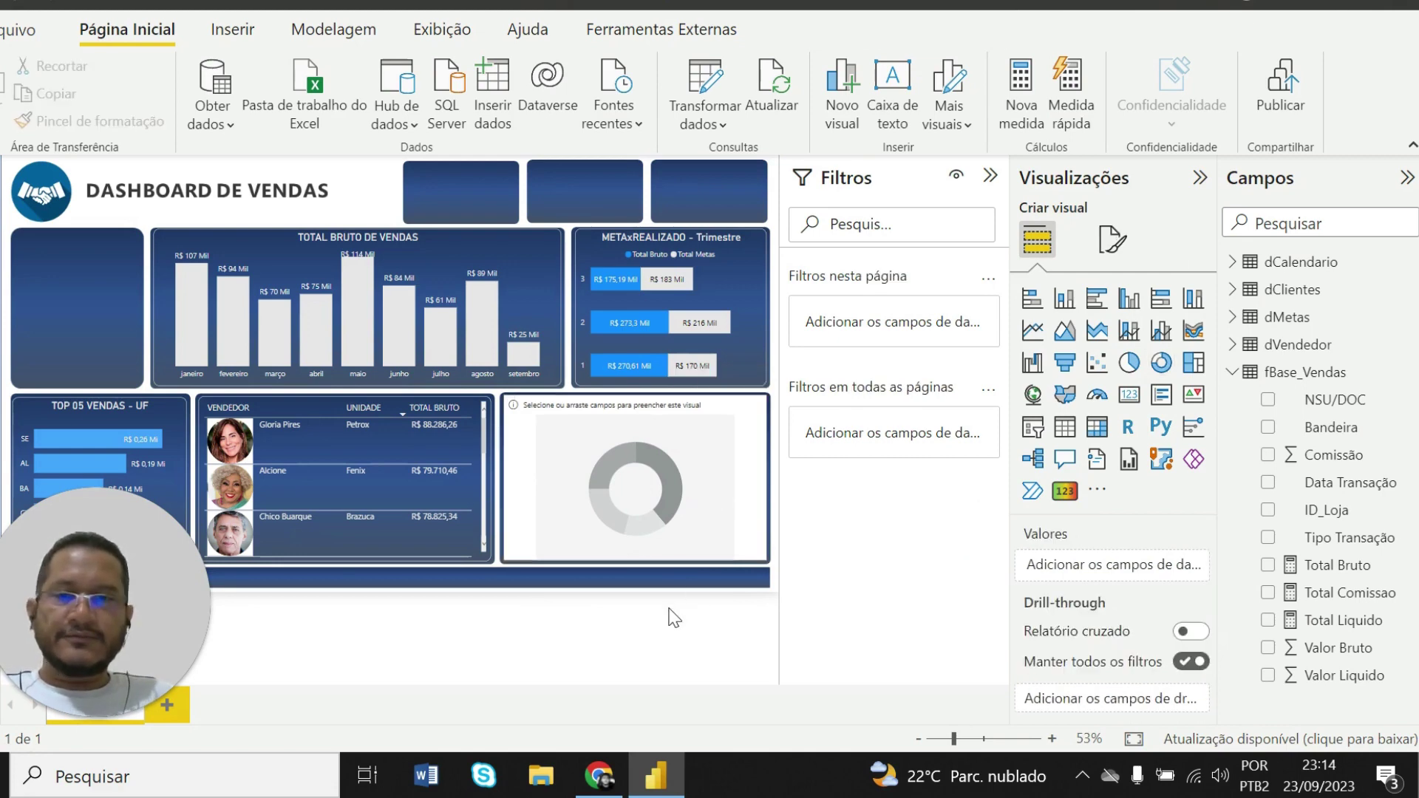
Use Total Bruto as the donut chart's values and Bandeira from fBase_Vendas as its legend
{"action": "left_click", "coordinate": [682, 553]}
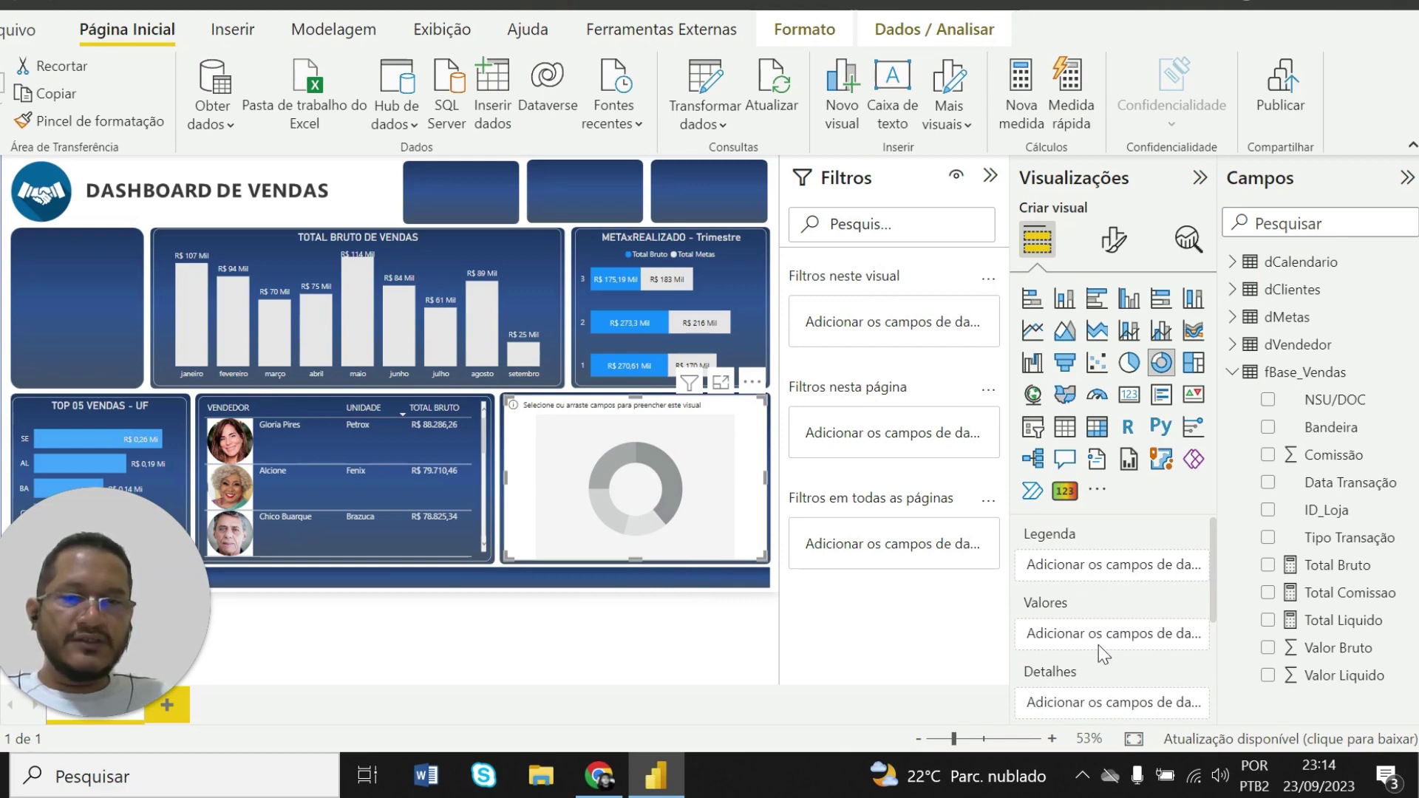
{"action": "left_click_drag", "start_coordinate": [1337, 571], "coordinate": [1128, 633]}
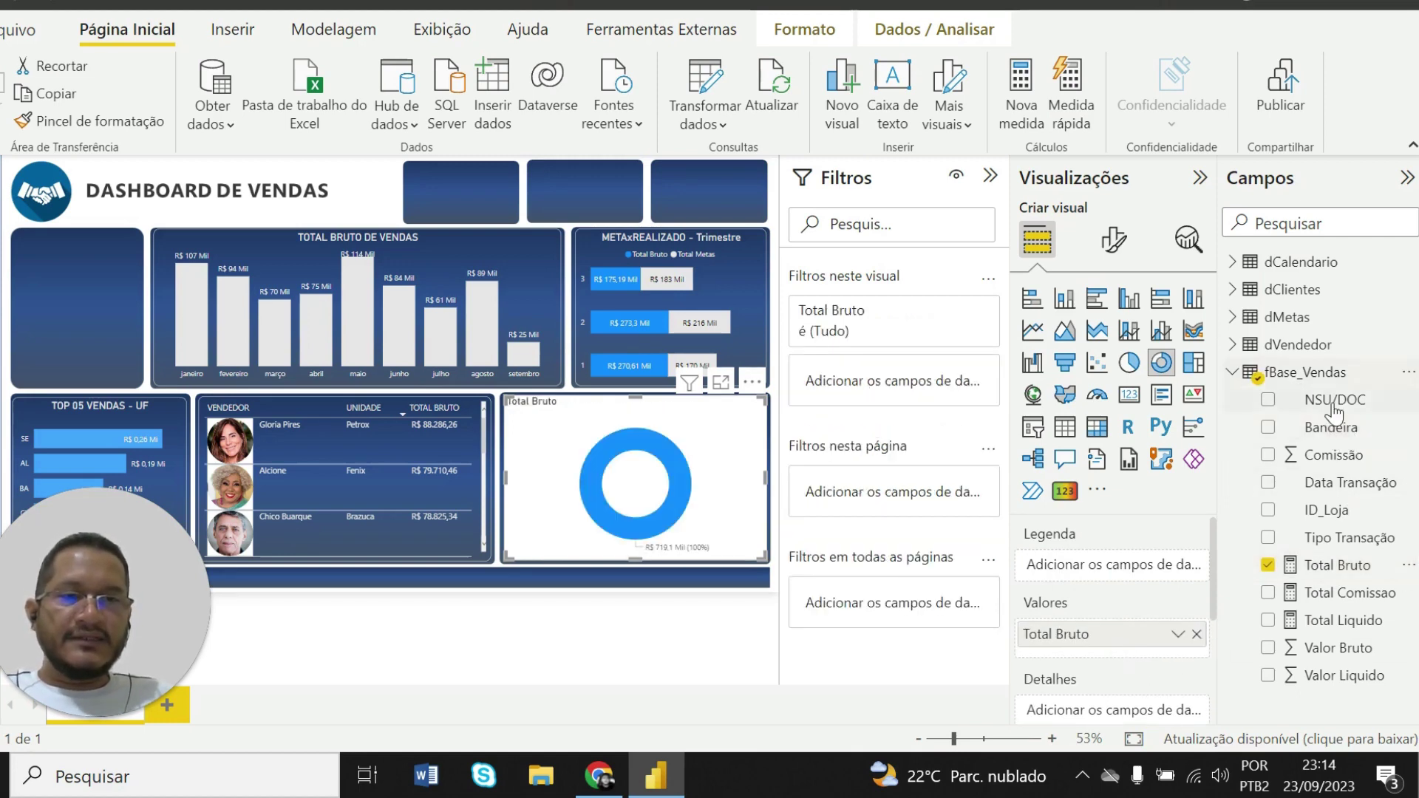
{"action": "left_click_drag", "start_coordinate": [1339, 434], "coordinate": [1138, 564]}
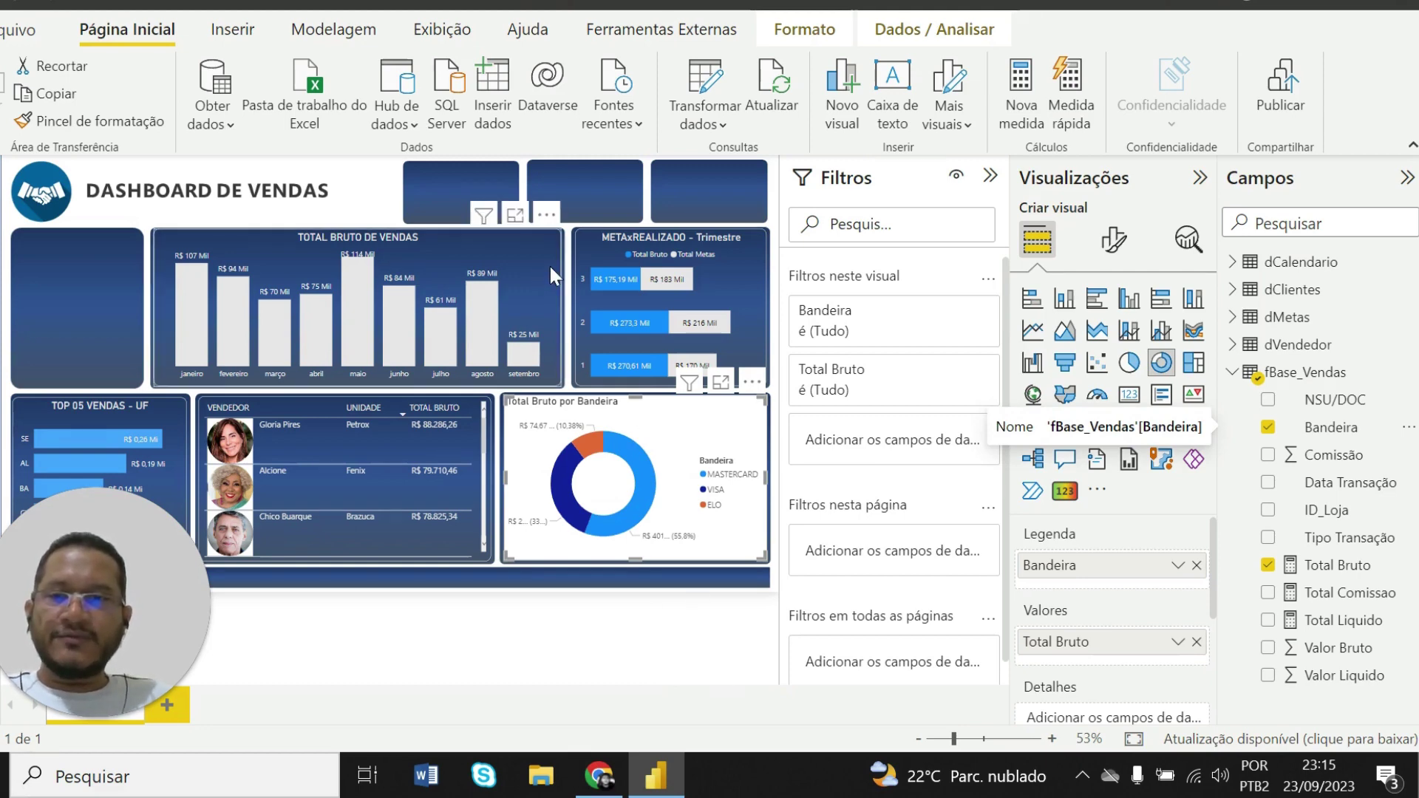
Copy the formatting of the TOTAL BRUTO DE VENDAS column chart onto the donut chart with the format painter
{"action": "left_click", "coordinate": [537, 318]}
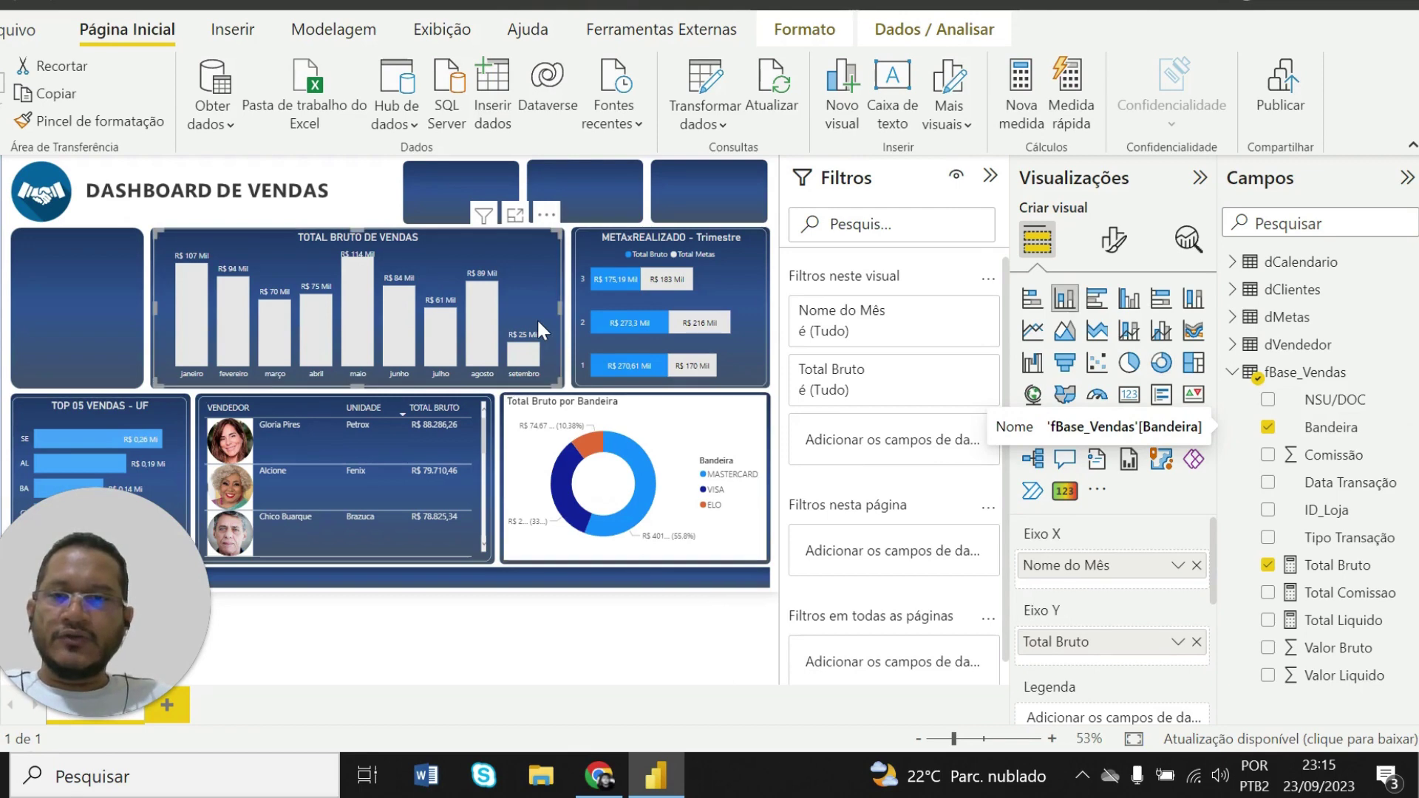
{"action": "left_click", "coordinate": [88, 120]}
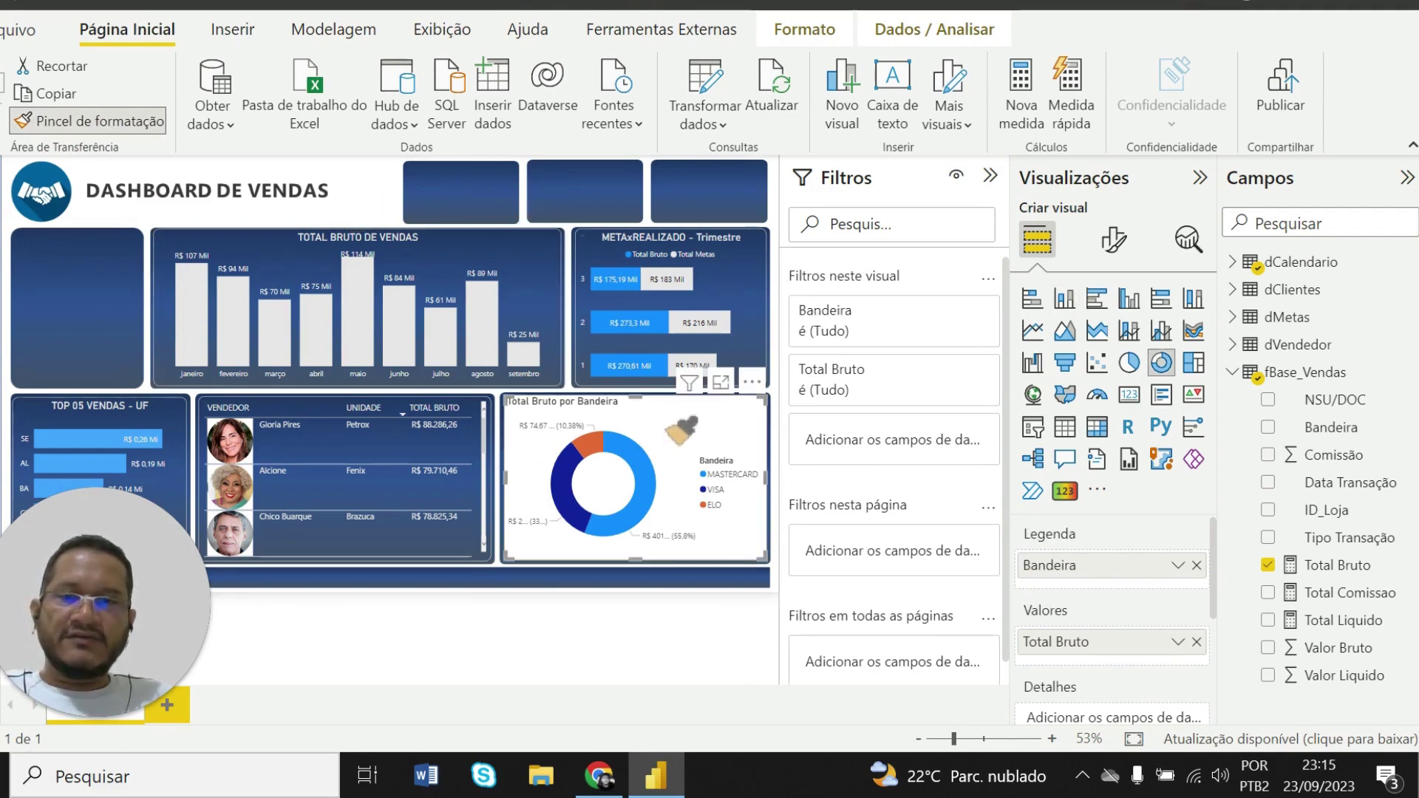
{"action": "left_click", "coordinate": [665, 416]}
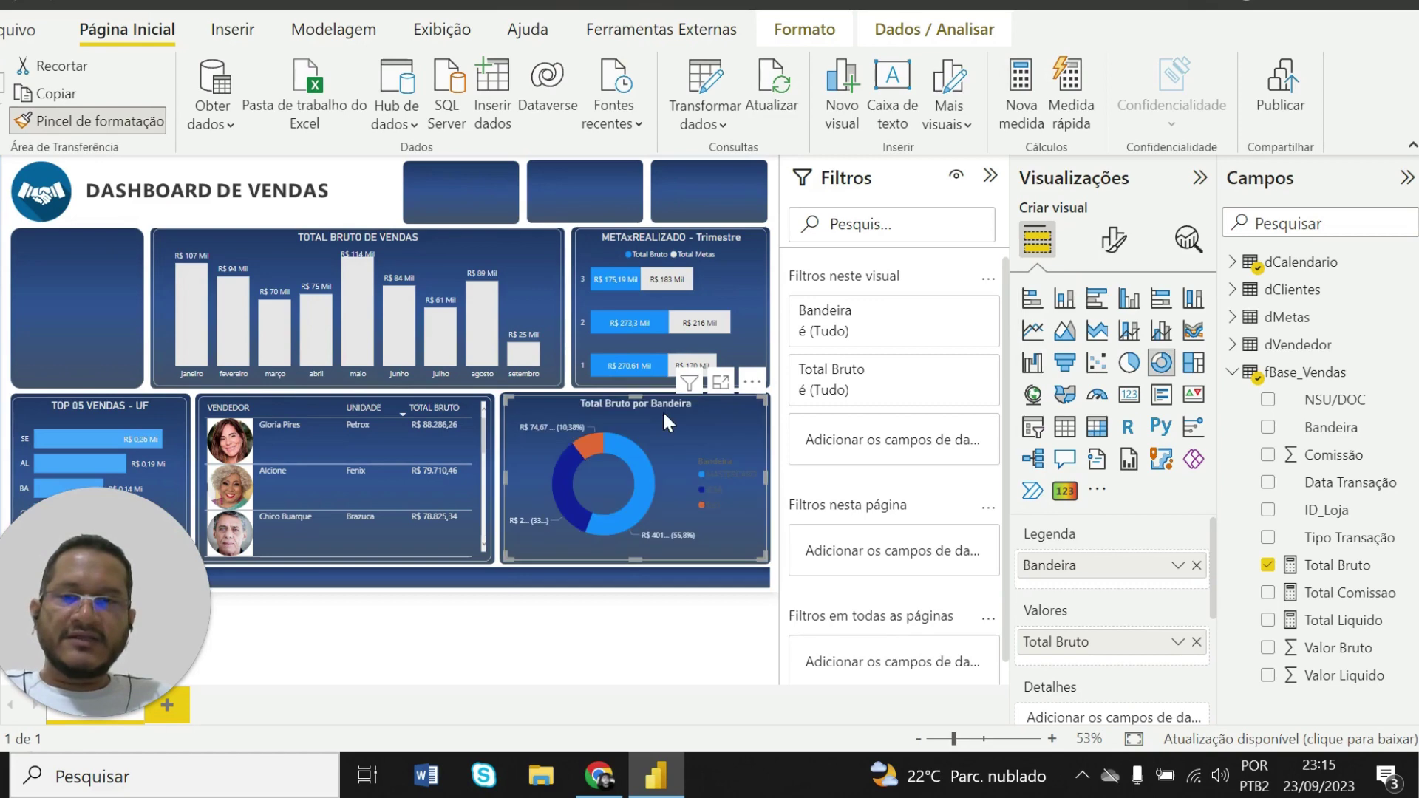
{"action": "left_click", "coordinate": [599, 640]}
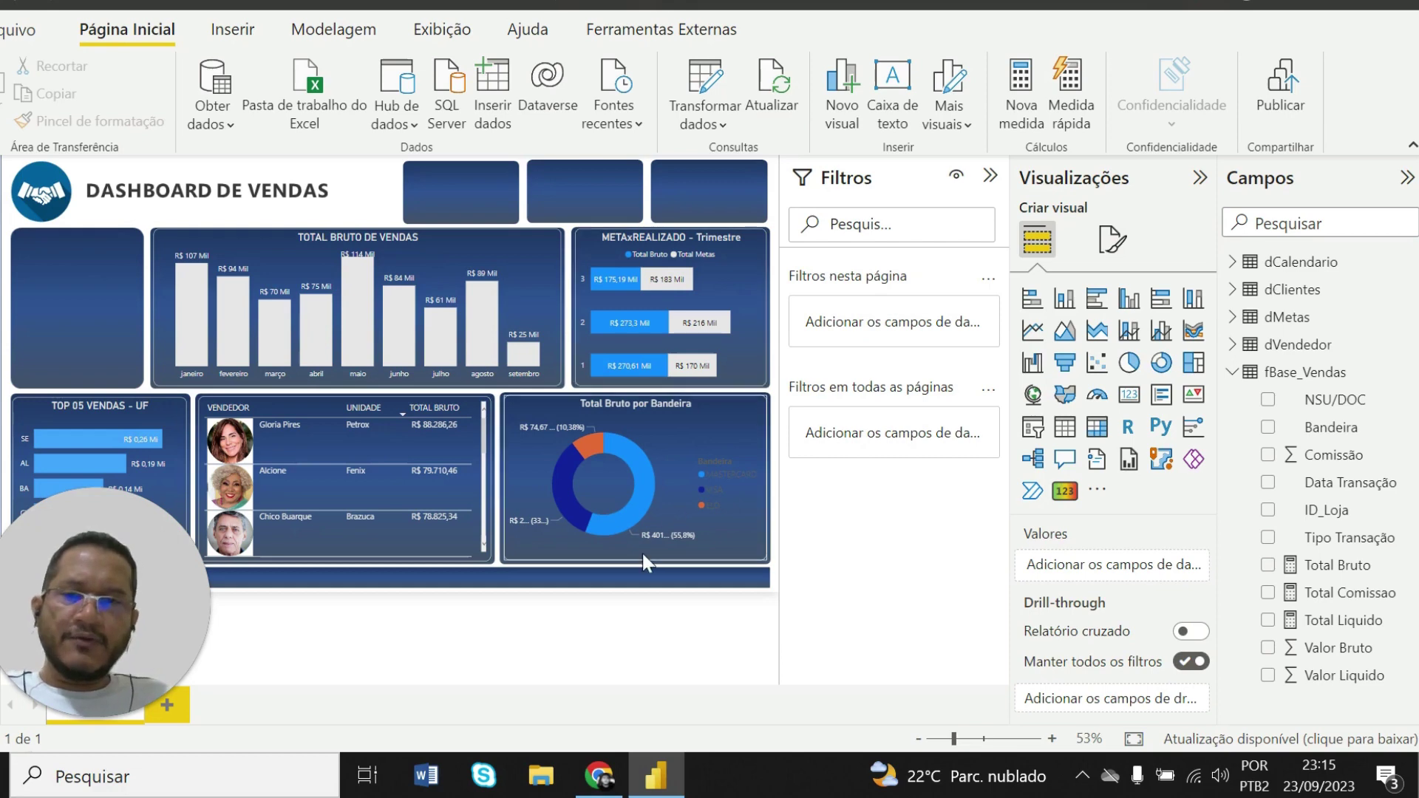
Check the legend in the published dashboard in Chrome, and set the donut chart's legend position to Inferior central in Power BI Desktop
{"action": "left_click", "coordinate": [598, 775]}
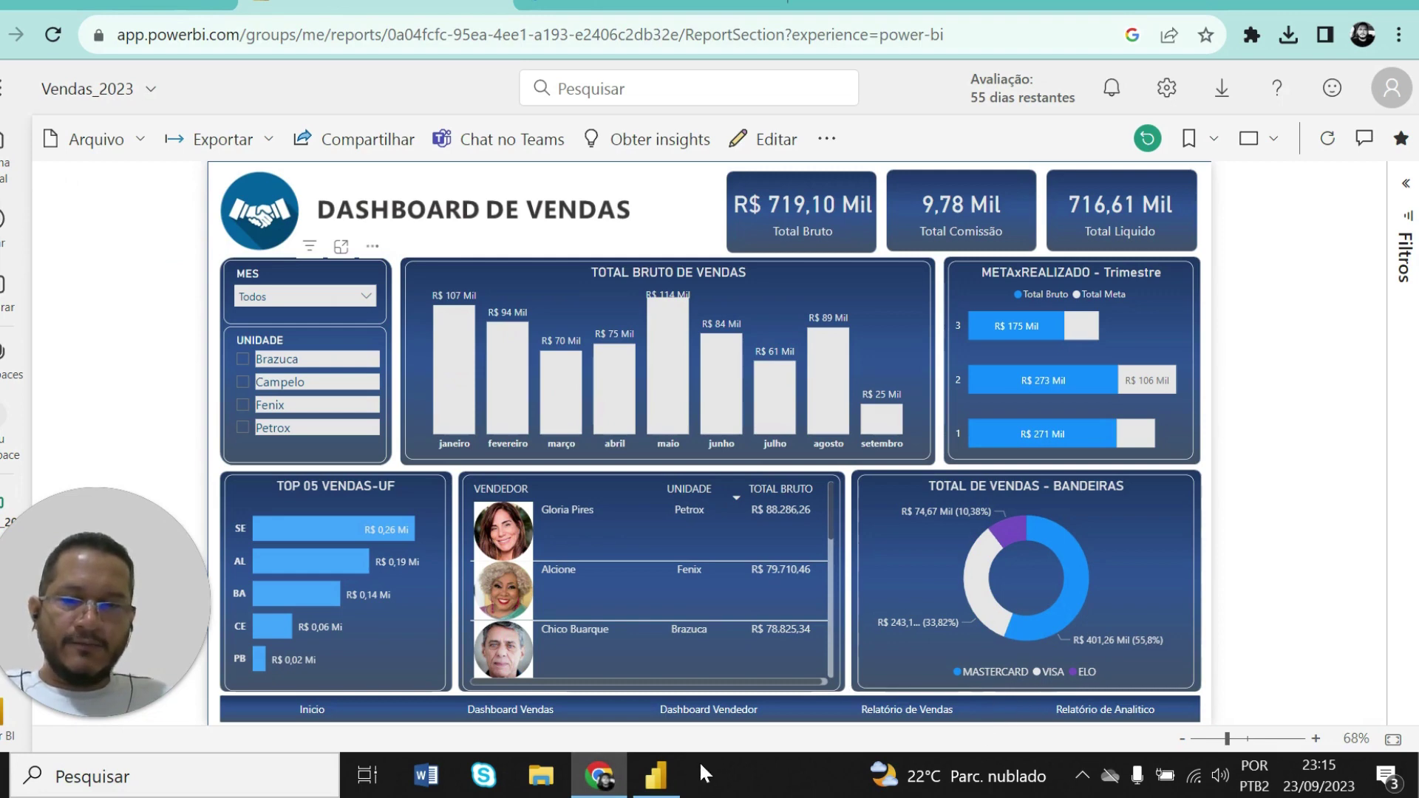
{"action": "left_click", "coordinate": [662, 781]}
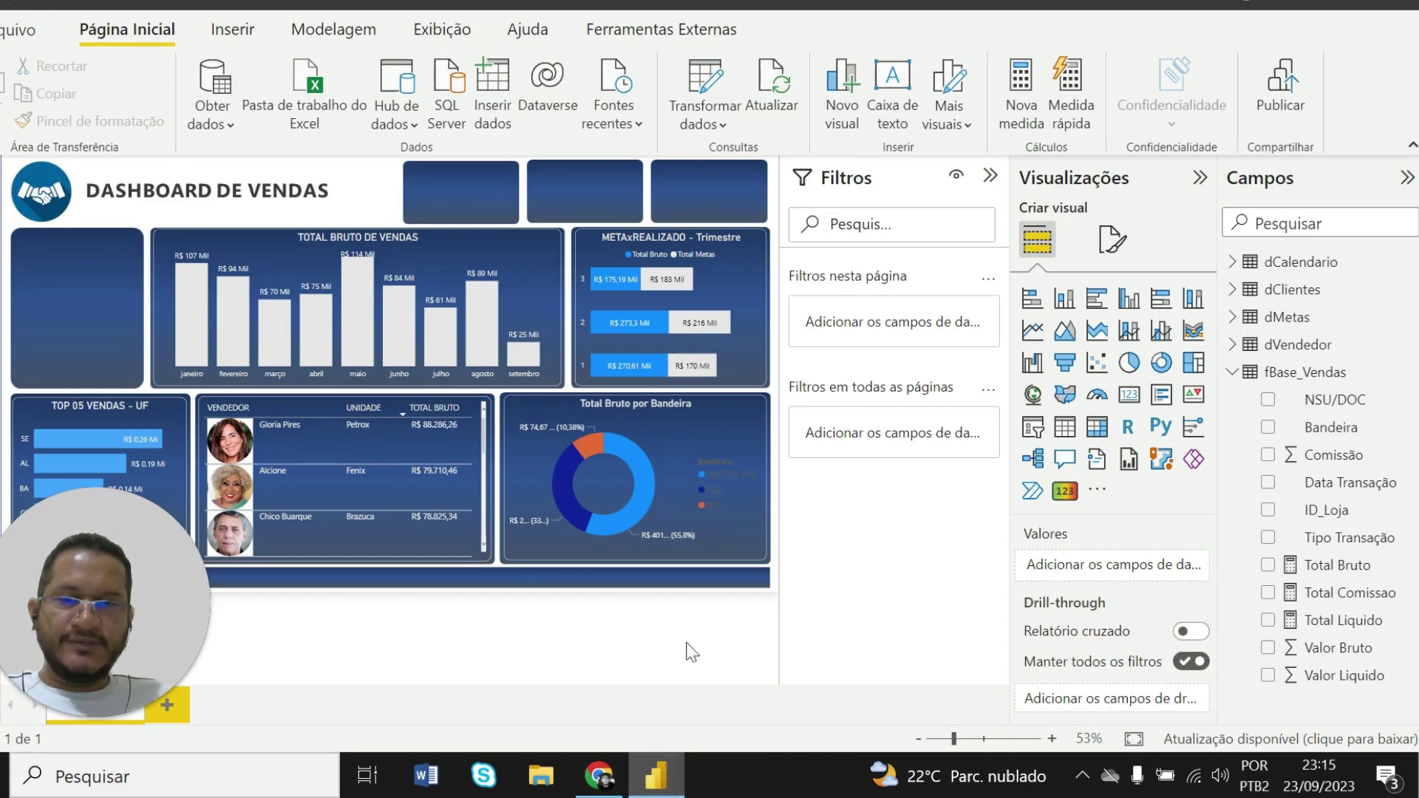
{"action": "left_click", "coordinate": [534, 556]}
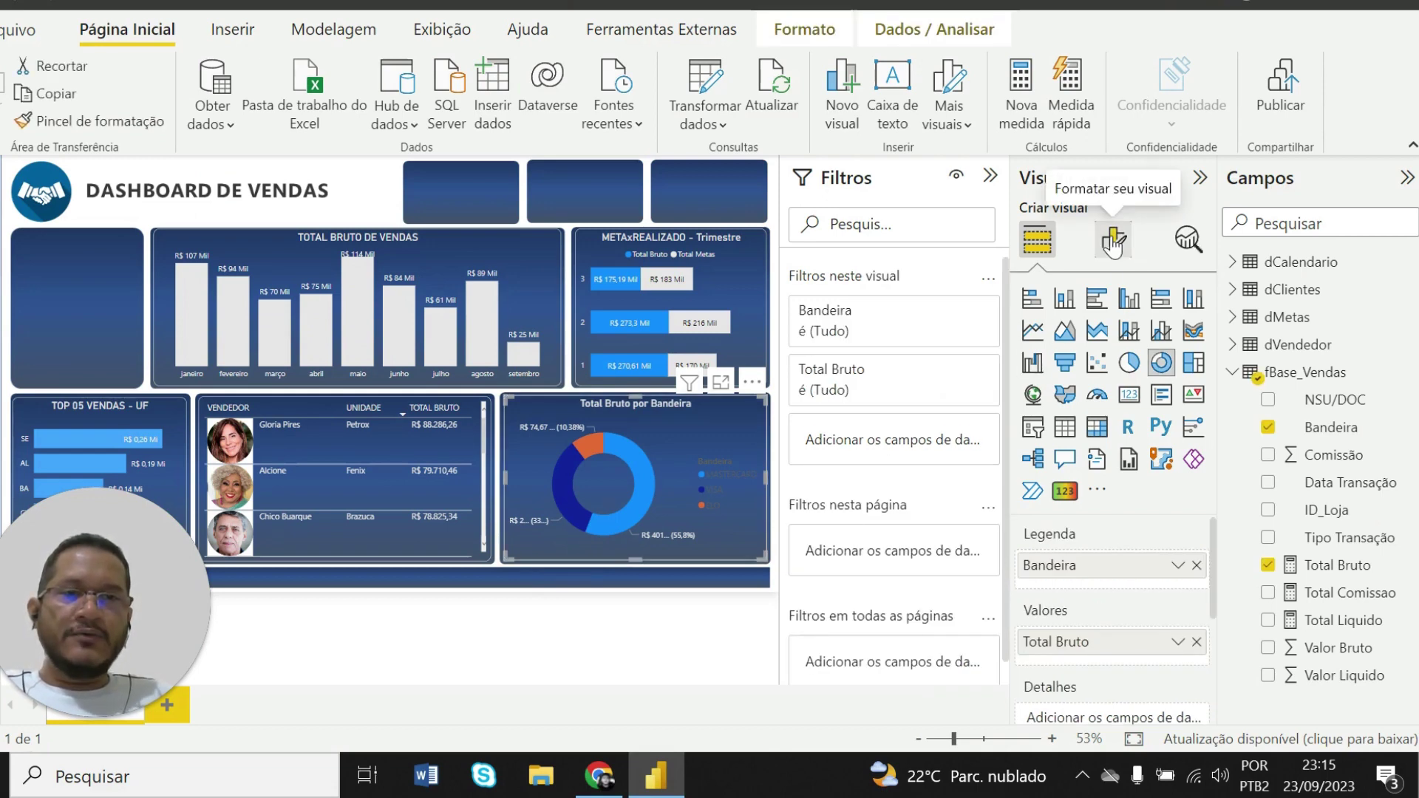
{"action": "left_click", "coordinate": [1113, 241]}
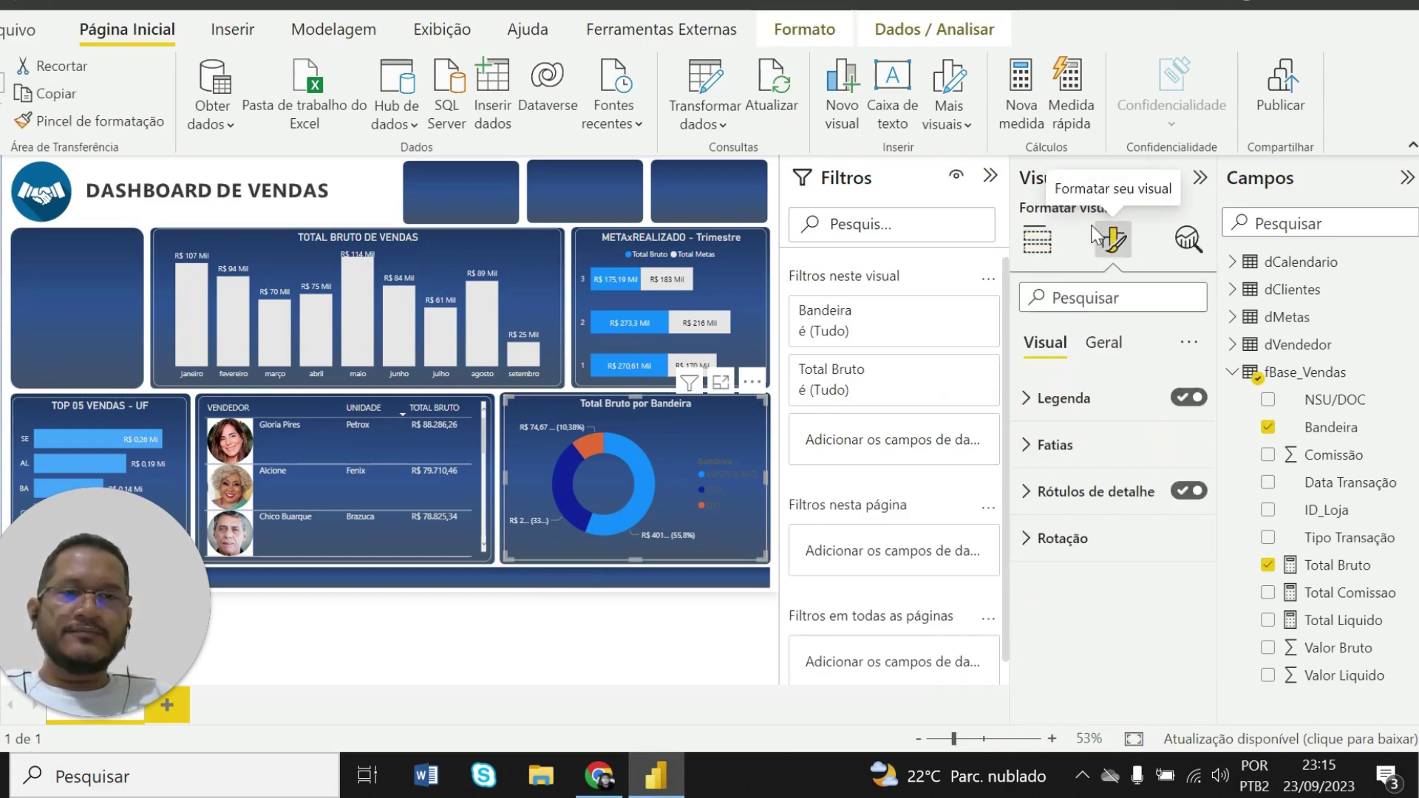
{"action": "left_click", "coordinate": [1029, 399]}
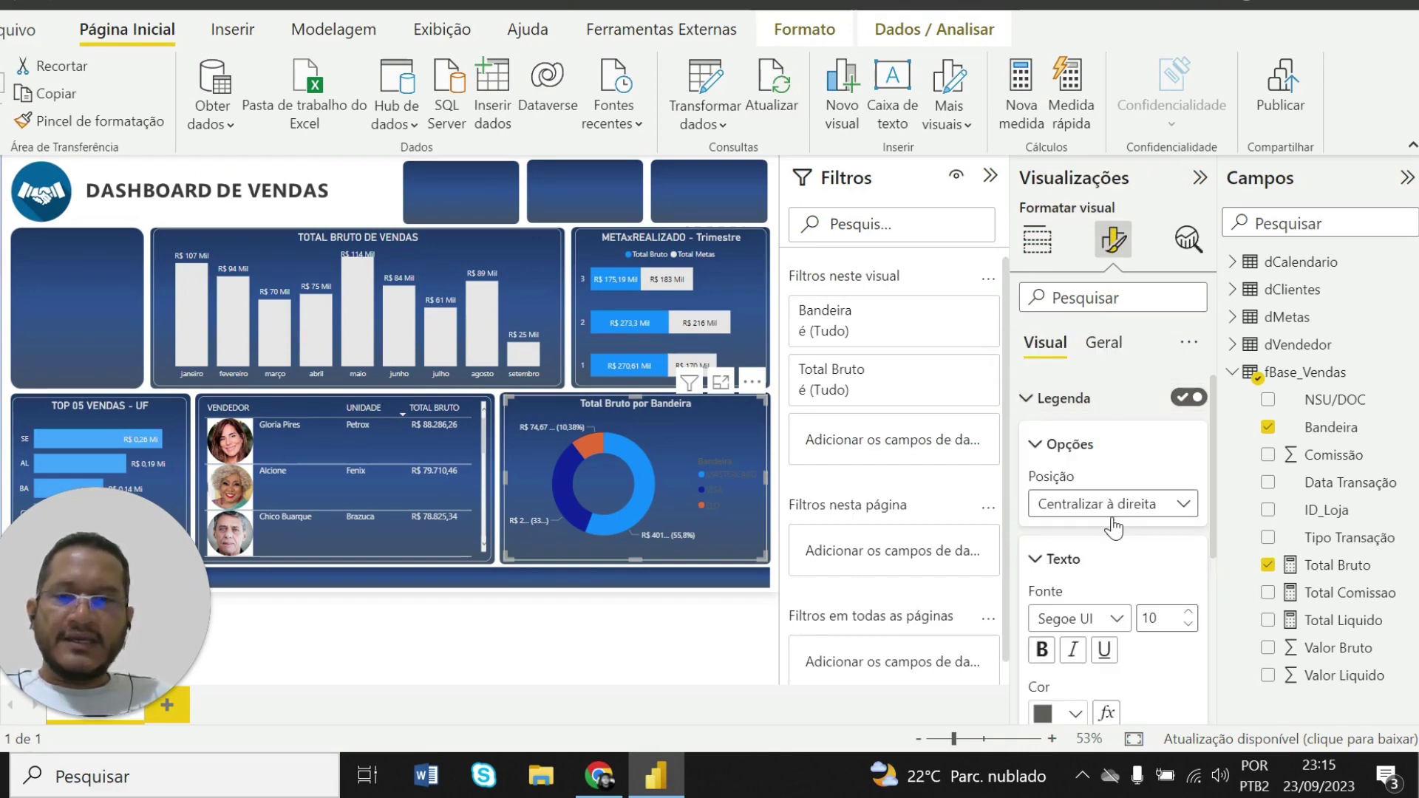
{"action": "left_click", "coordinate": [1185, 509]}
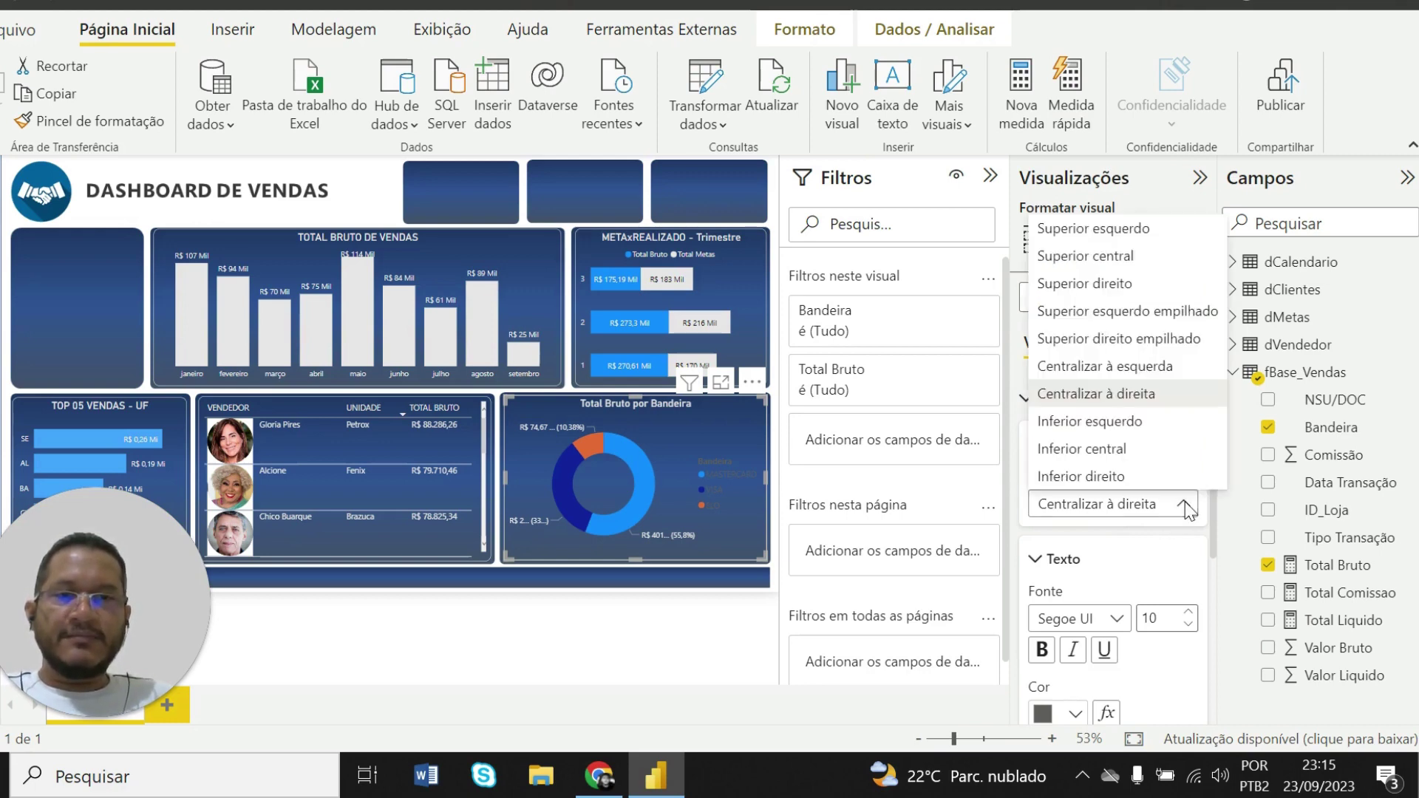
{"action": "left_click", "coordinate": [1098, 452]}
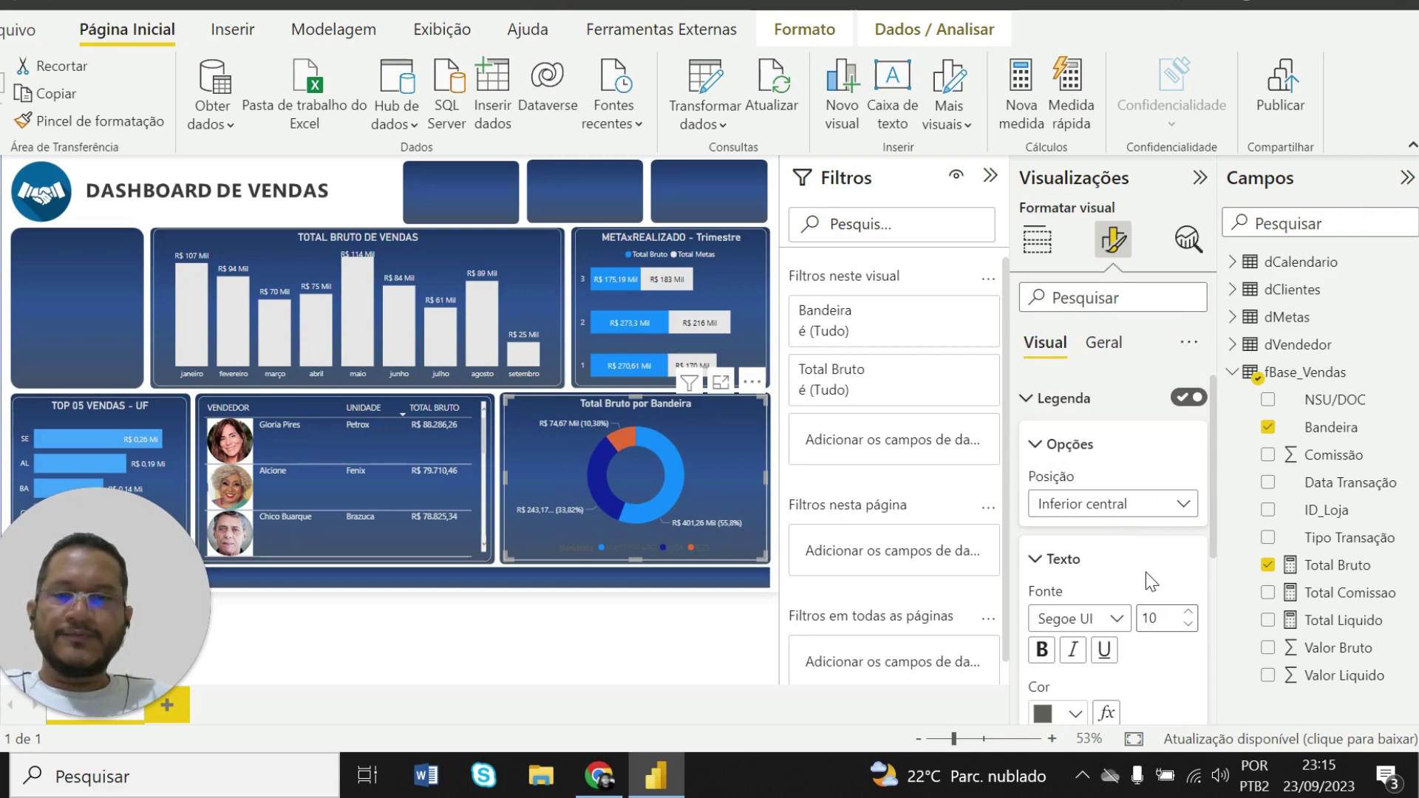
Color the donut chart's legend text the recently used light gray and turn off the legend title
{"action": "scroll", "coordinate": [1146, 572], "scroll_direction": "down", "scroll_amount": 3}
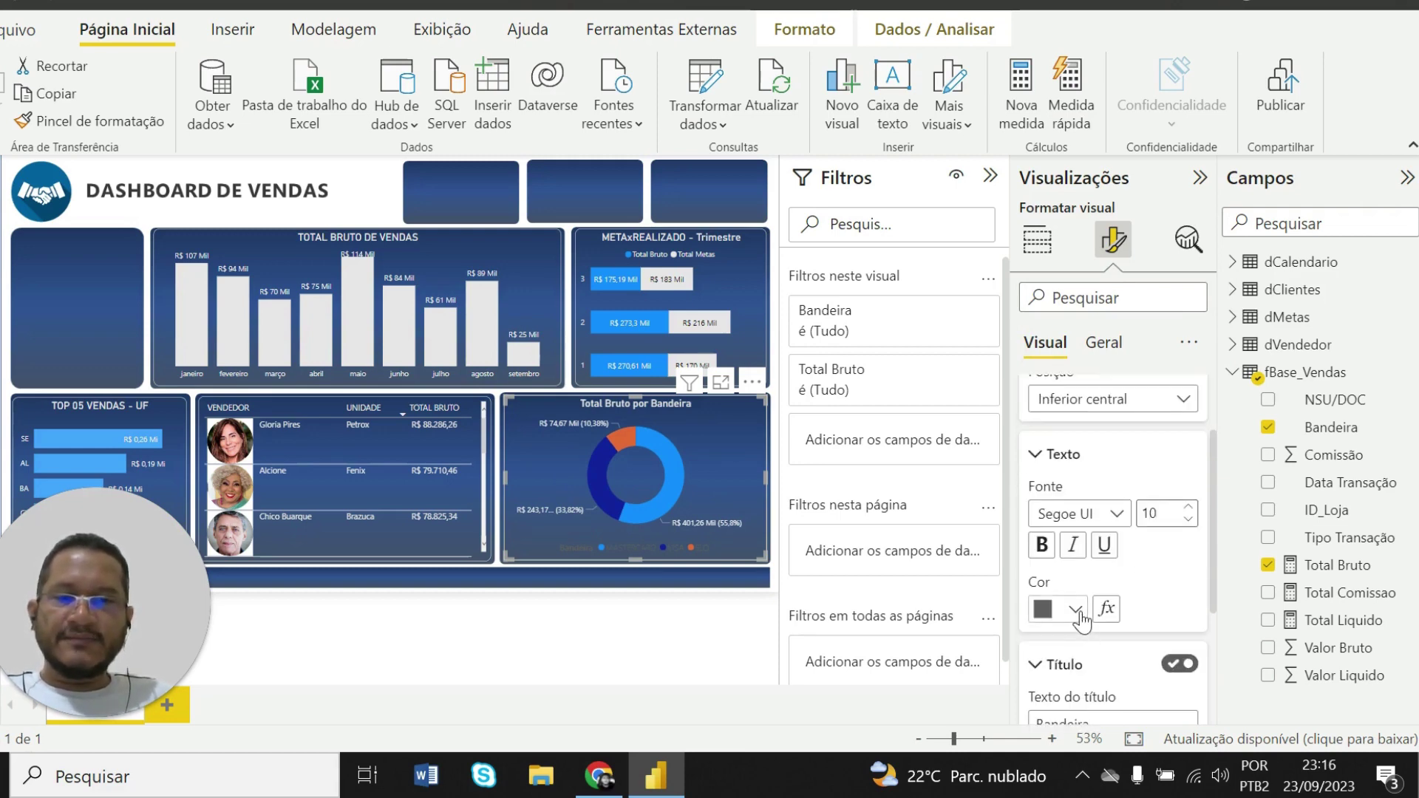
{"action": "left_click", "coordinate": [1078, 612]}
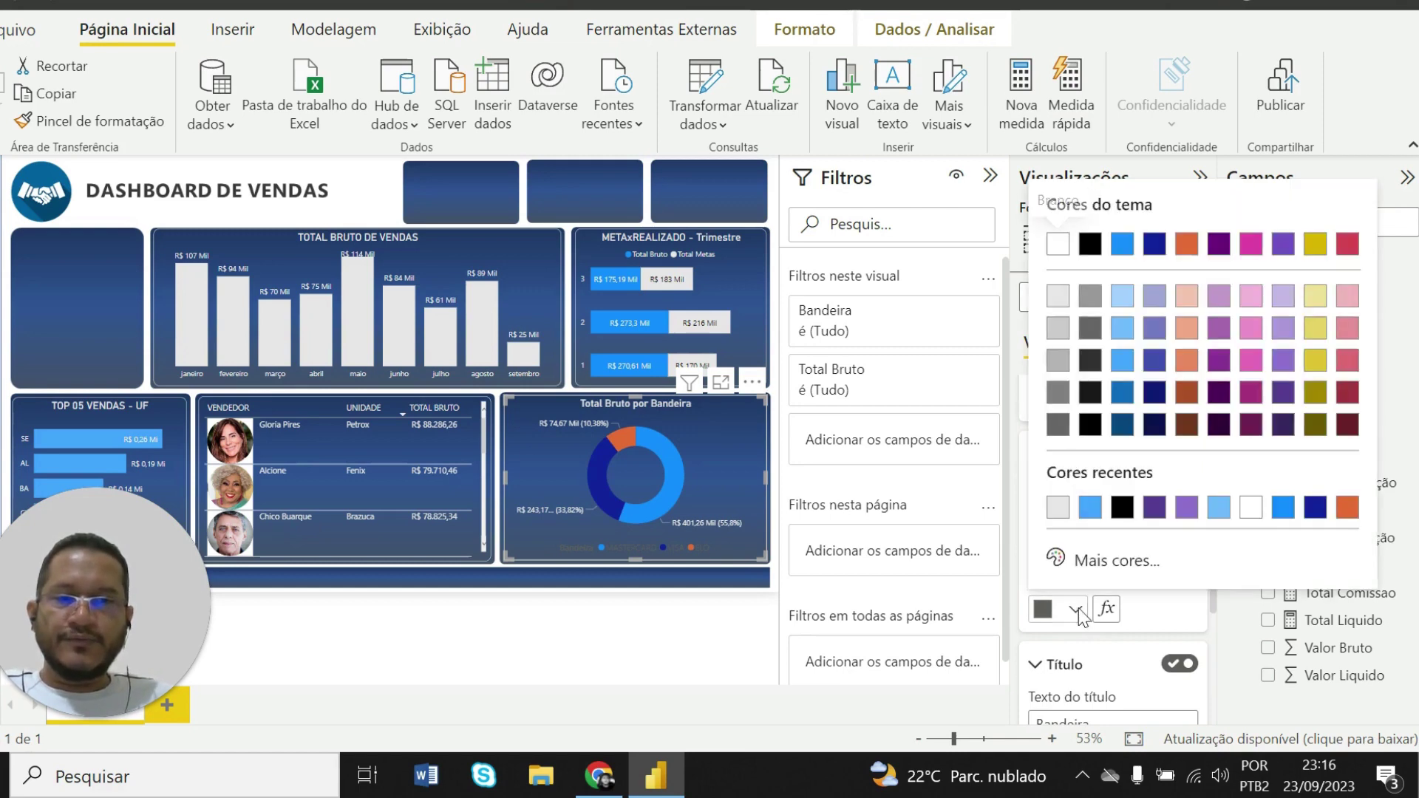
{"action": "left_click", "coordinate": [1057, 507]}
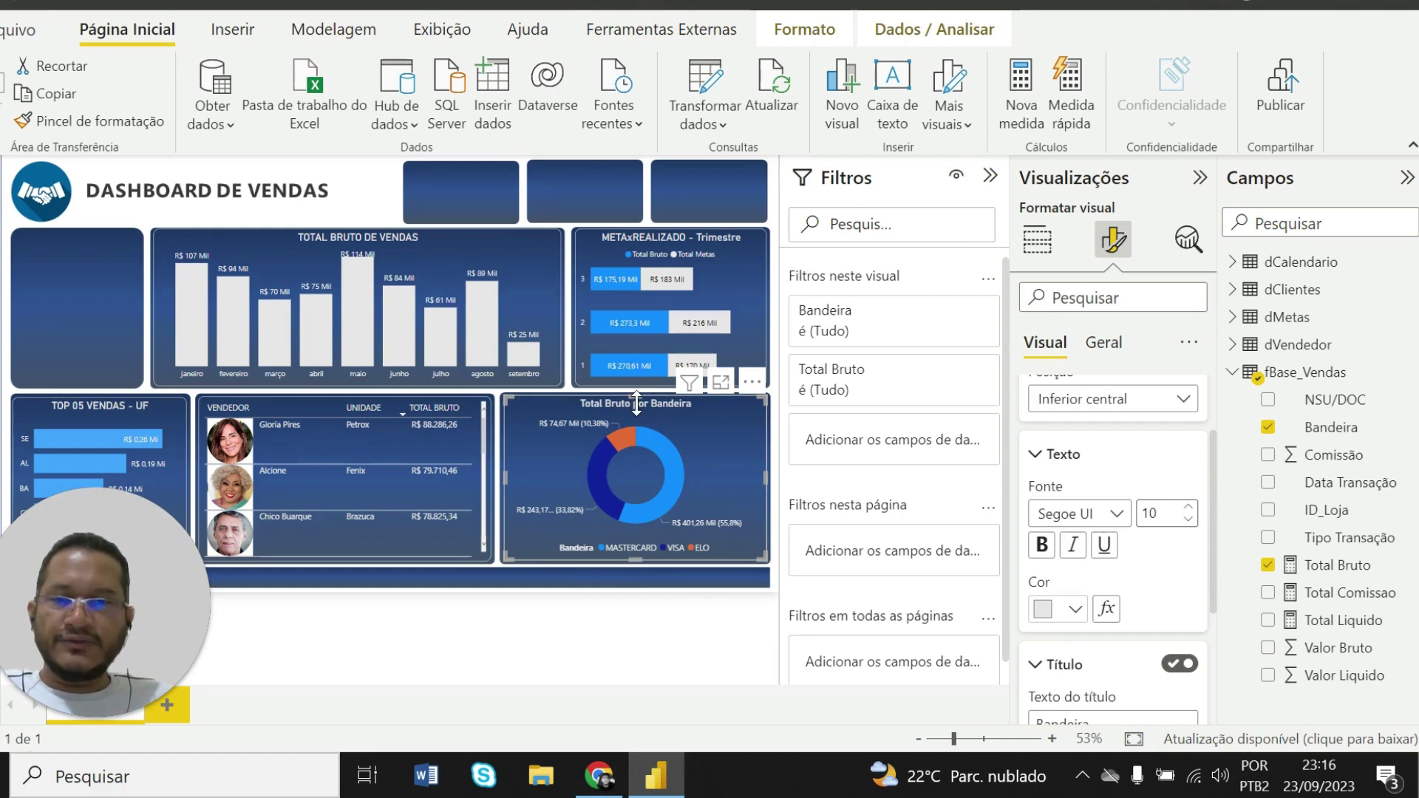
{"action": "scroll", "coordinate": [1101, 637], "scroll_direction": "down", "scroll_amount": 2}
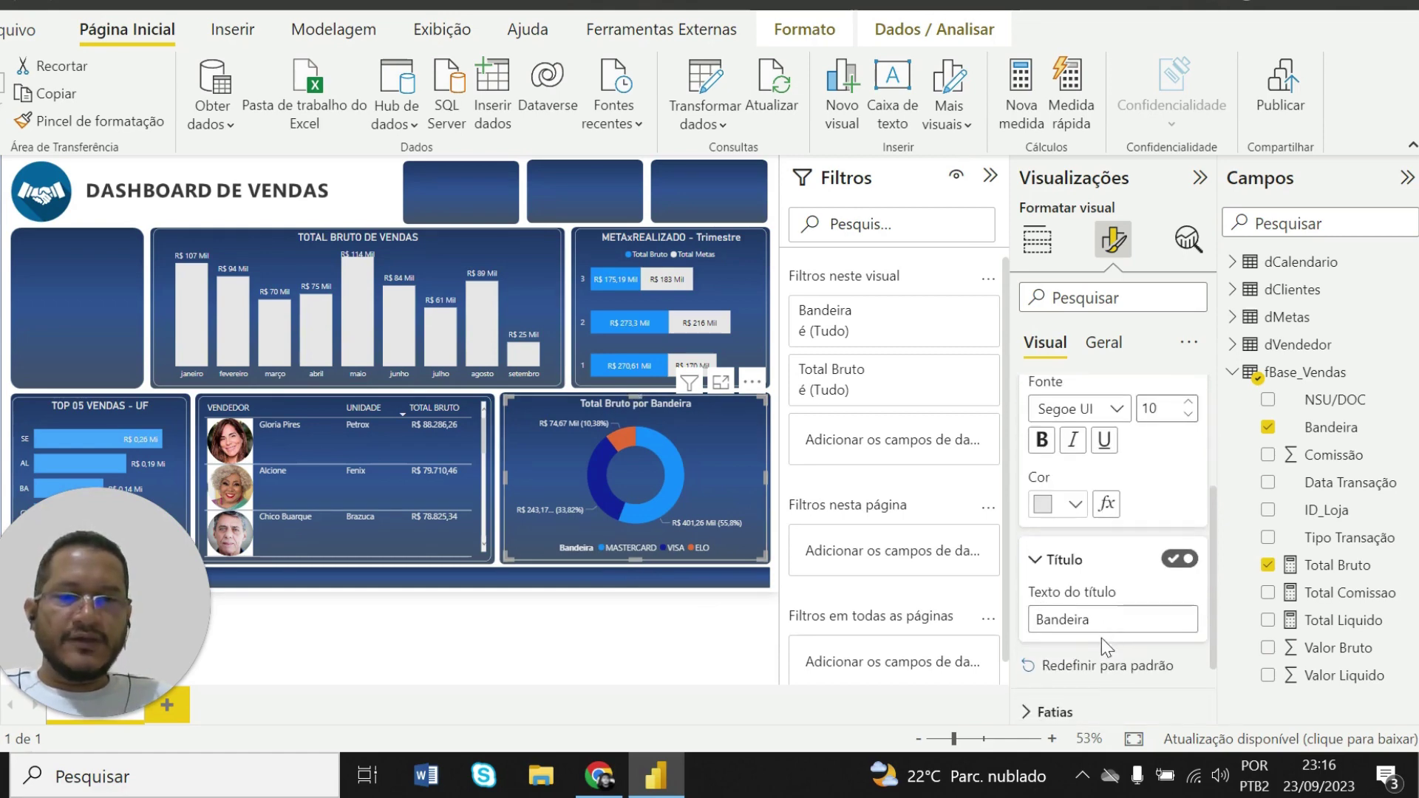
{"action": "left_click", "coordinate": [1176, 560]}
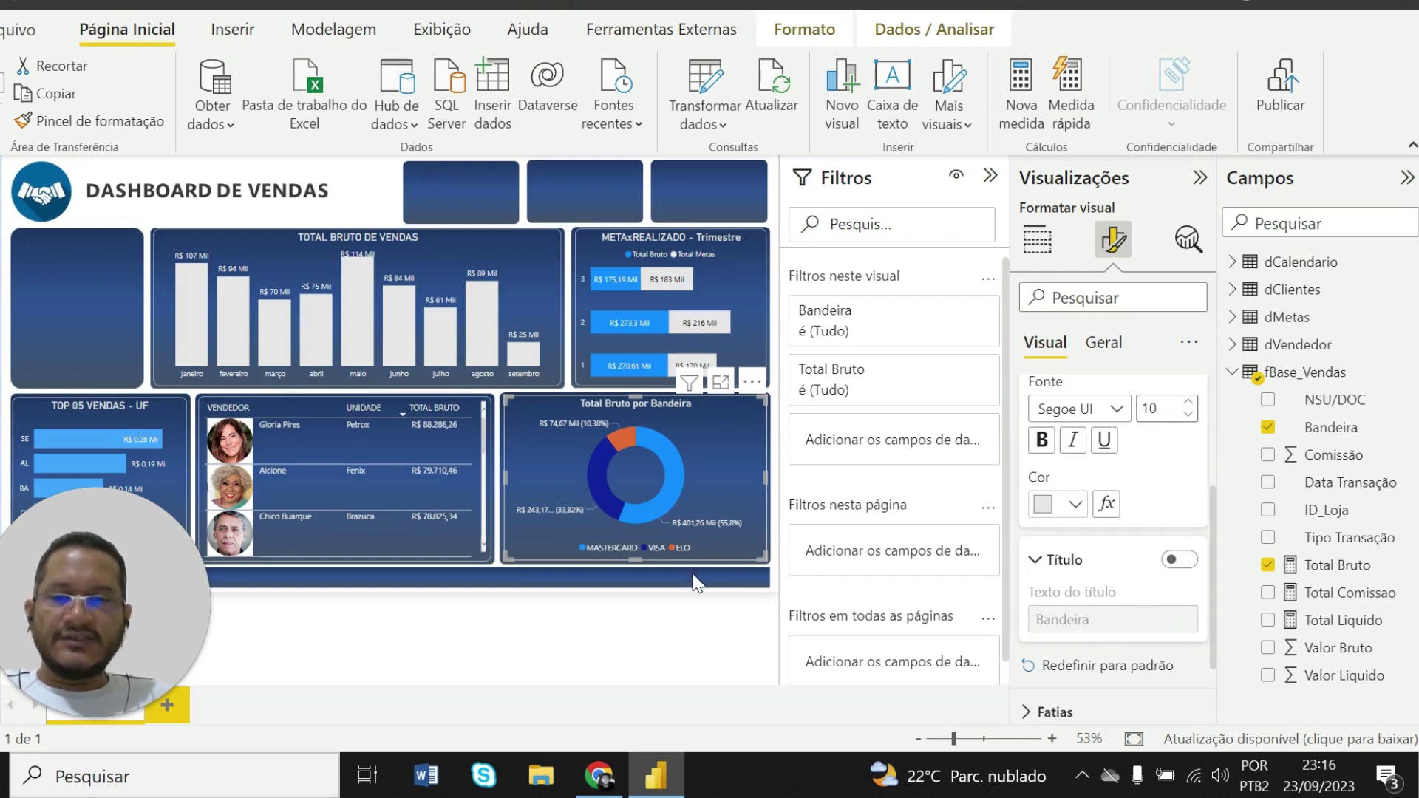
{"action": "left_click", "coordinate": [721, 575]}
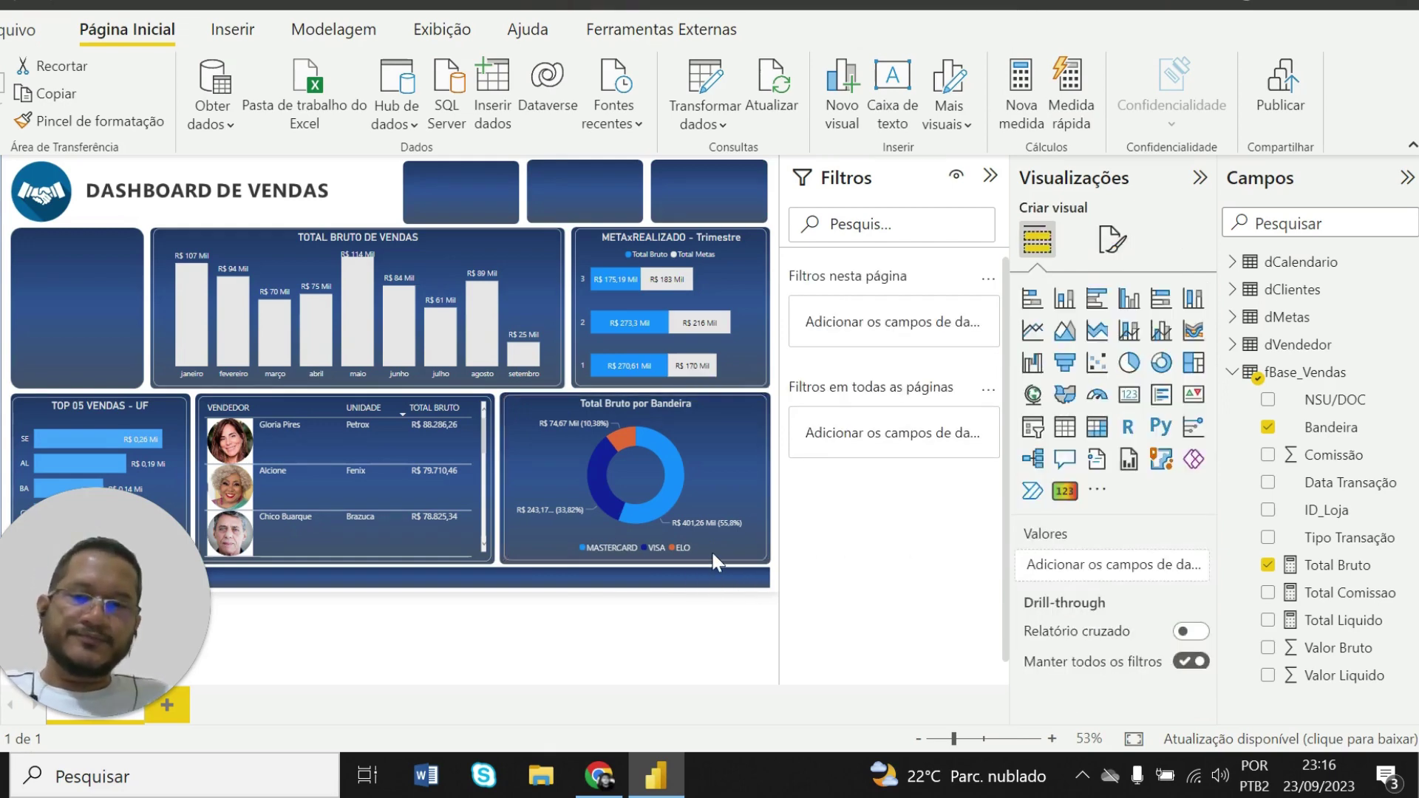
Check the slice colors in the published dashboard in Chrome, and color the donut chart's VISA slice light gray in Power BI Desktop
{"action": "left_click", "coordinate": [712, 554]}
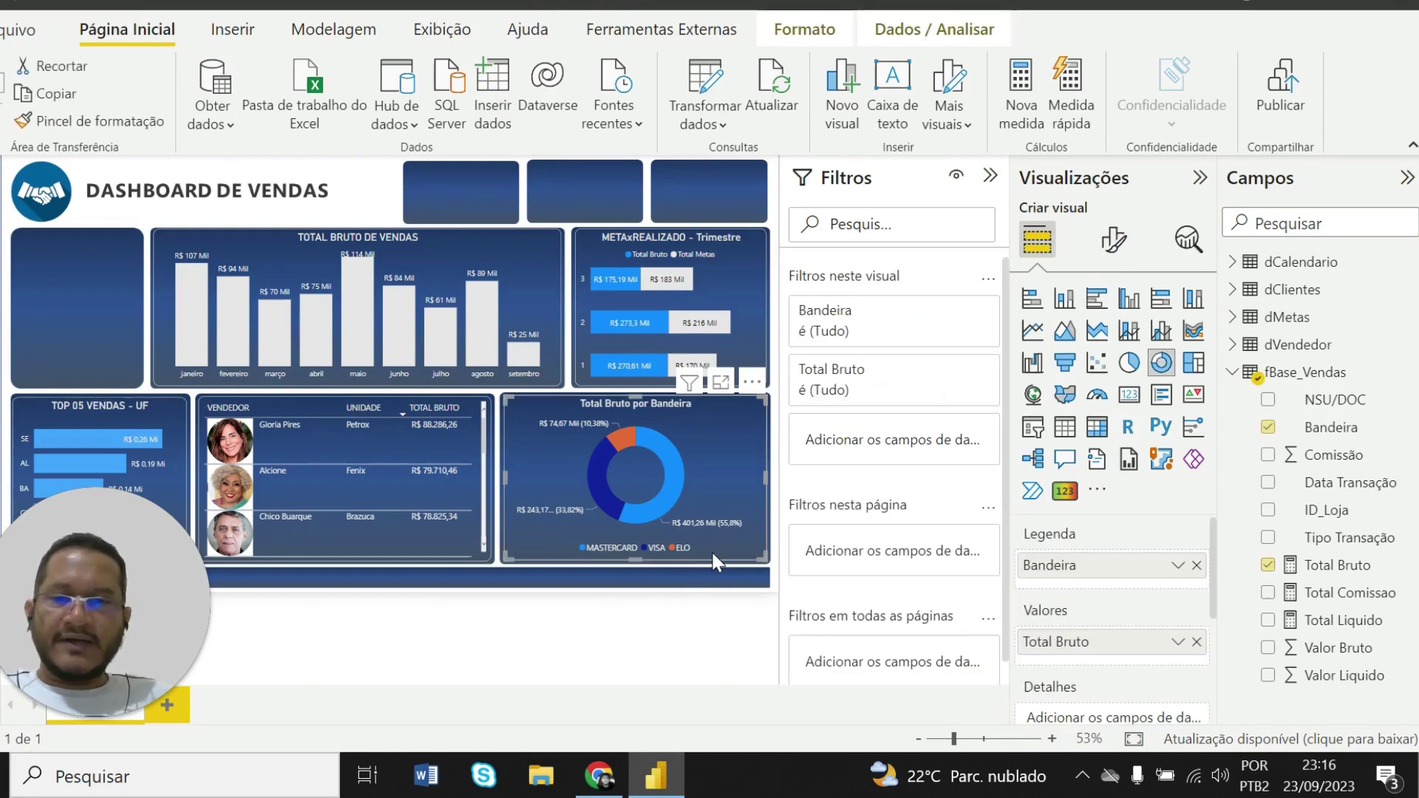
{"action": "left_click", "coordinate": [599, 776]}
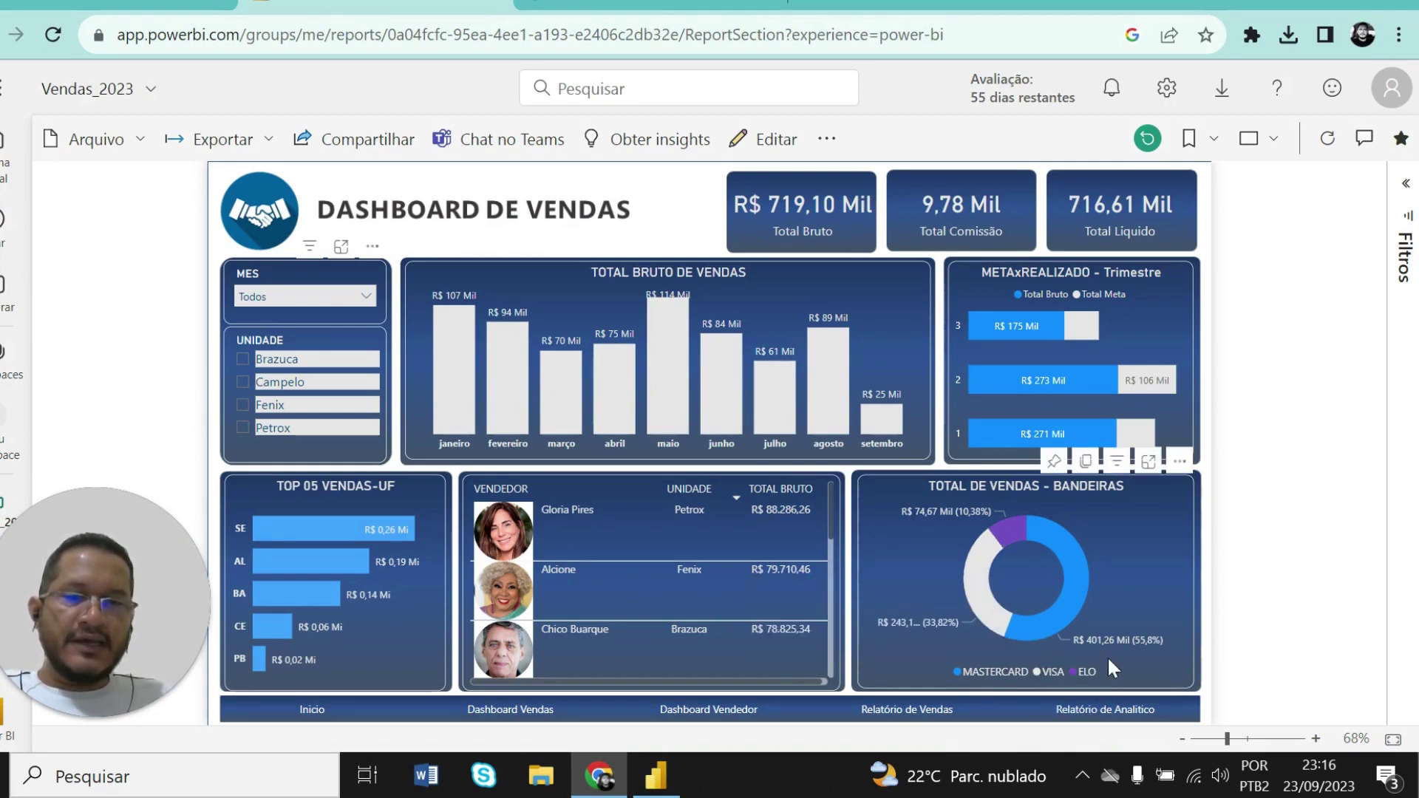
{"action": "left_click", "coordinate": [672, 772]}
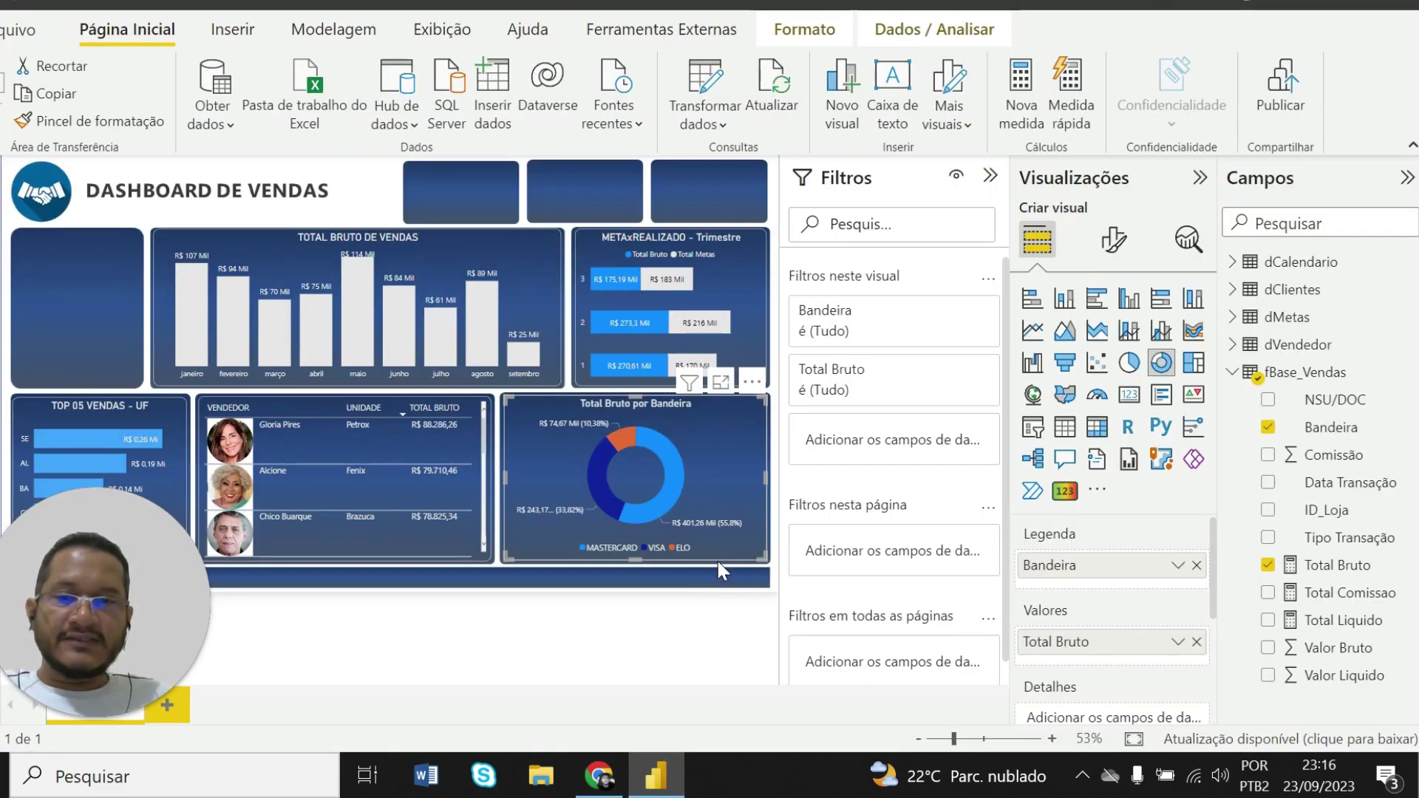
{"action": "left_click", "coordinate": [1113, 244]}
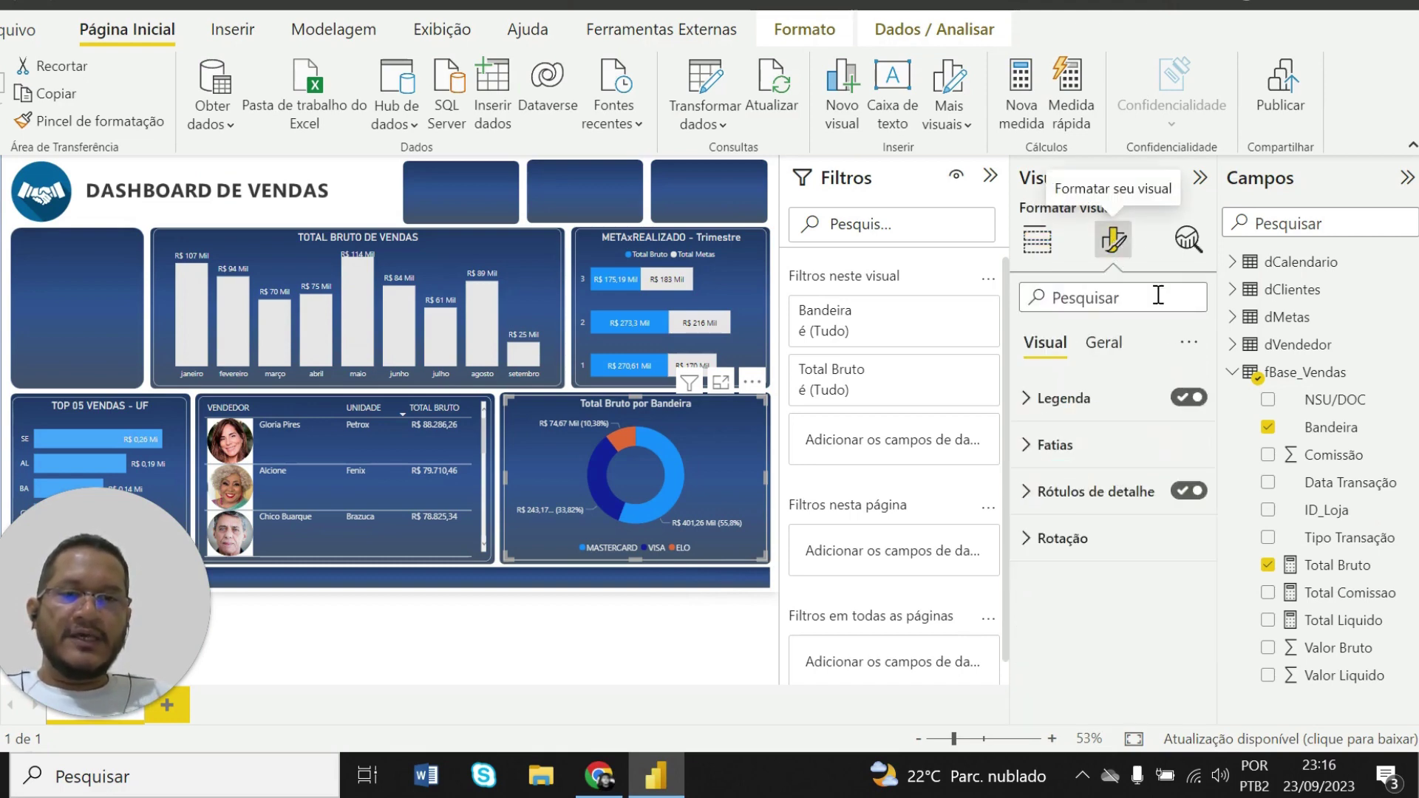
{"action": "left_click", "coordinate": [1029, 447]}
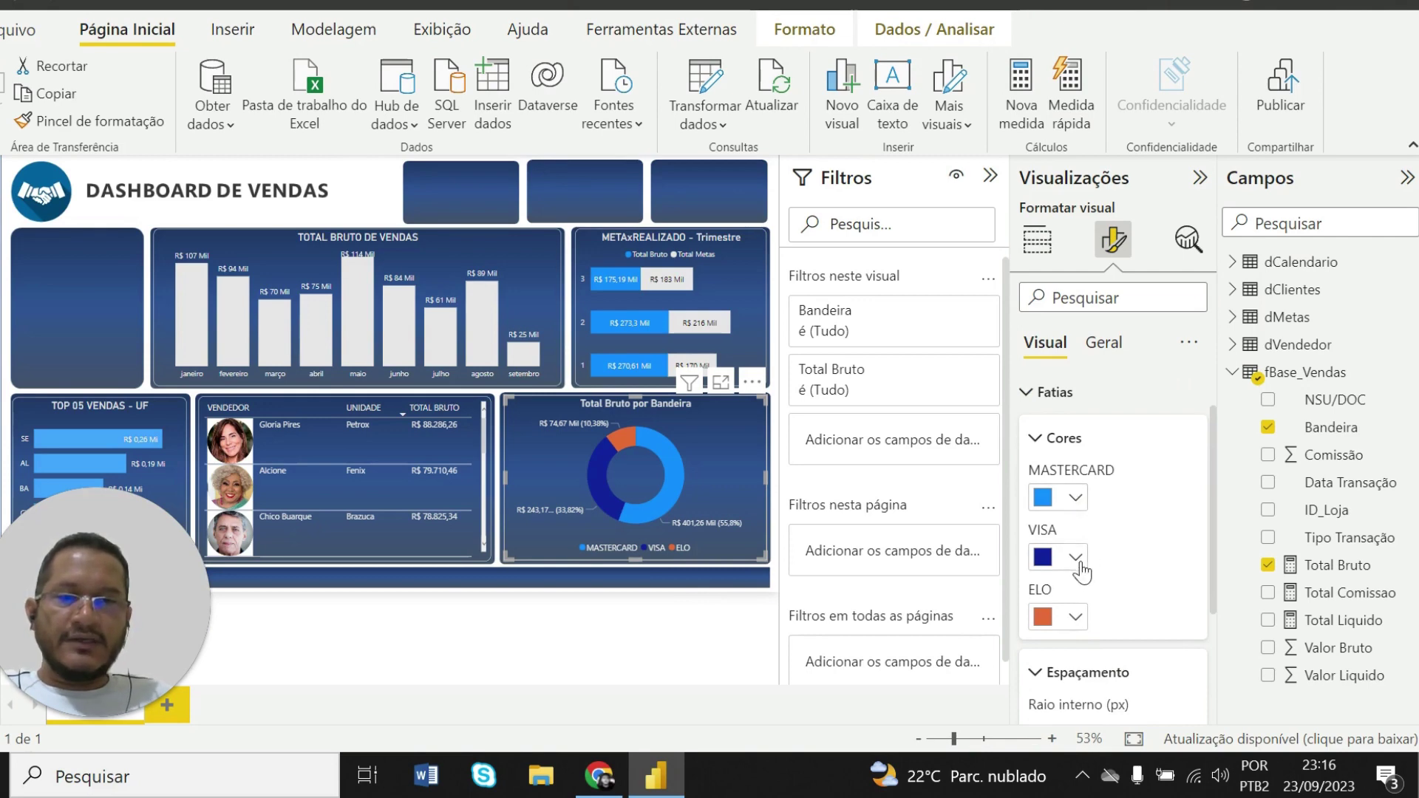
{"action": "left_click", "coordinate": [1076, 558]}
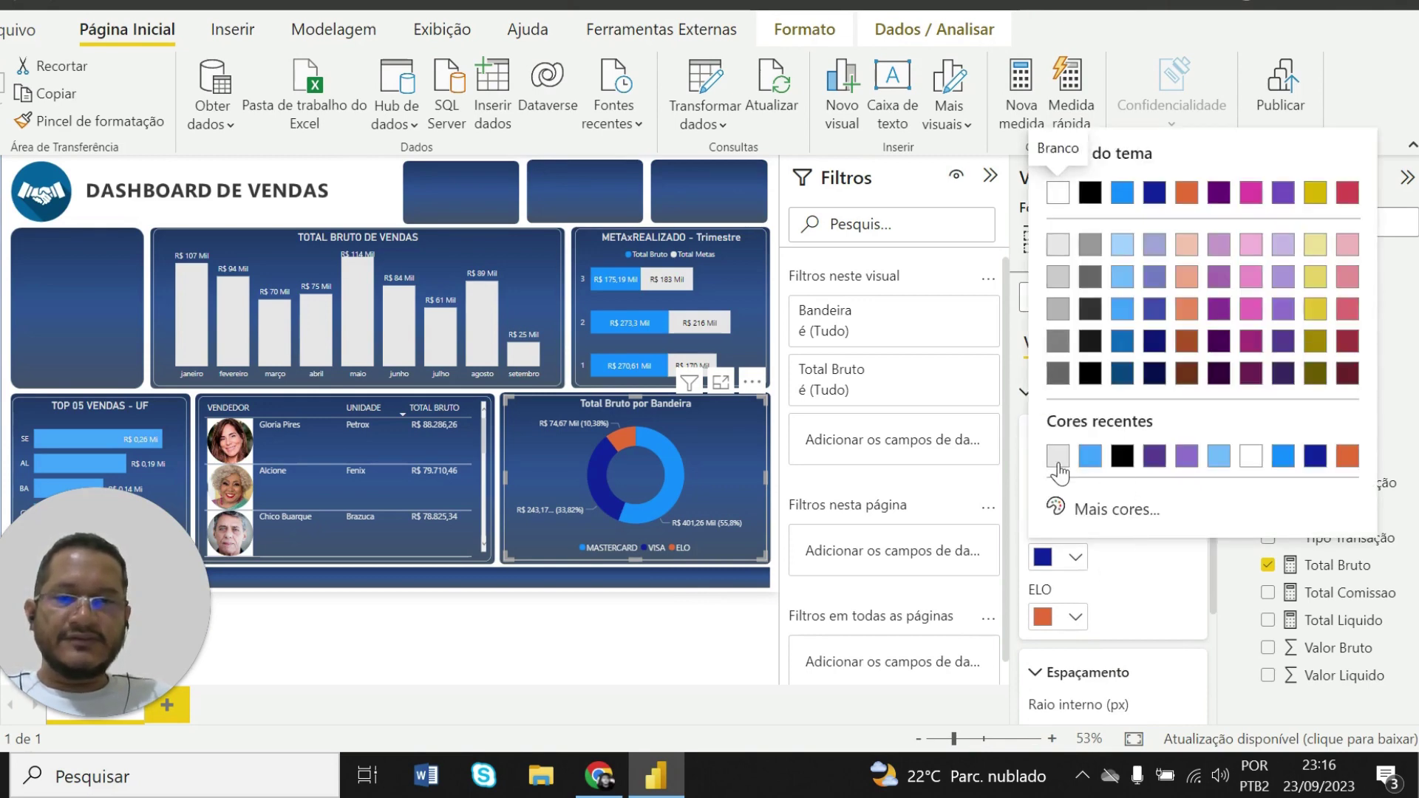
{"action": "left_click", "coordinate": [1058, 456]}
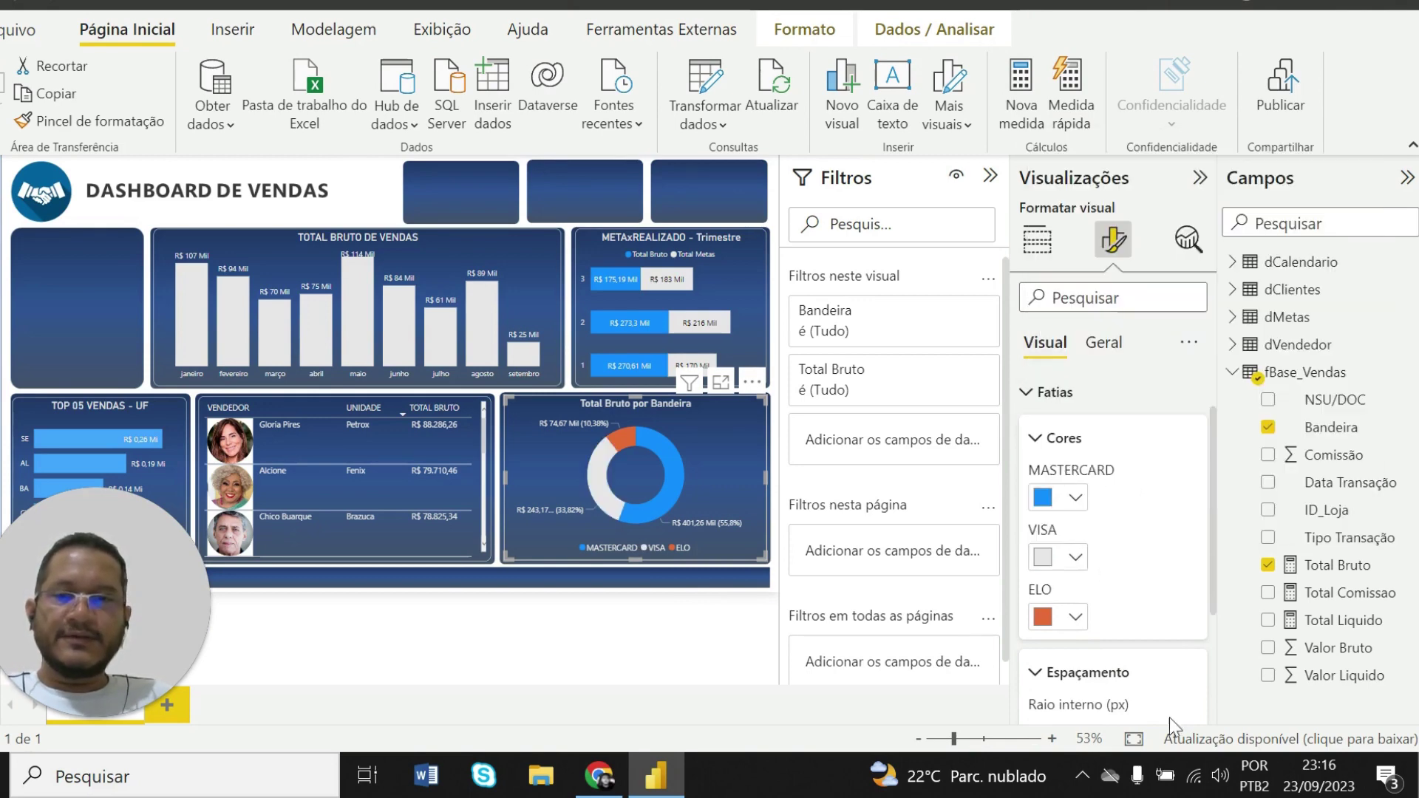
Color the donut chart's ELO slice dark purple, compare it with the published dashboard in Chrome, and return to Power BI Desktop
{"action": "left_click", "coordinate": [1076, 618]}
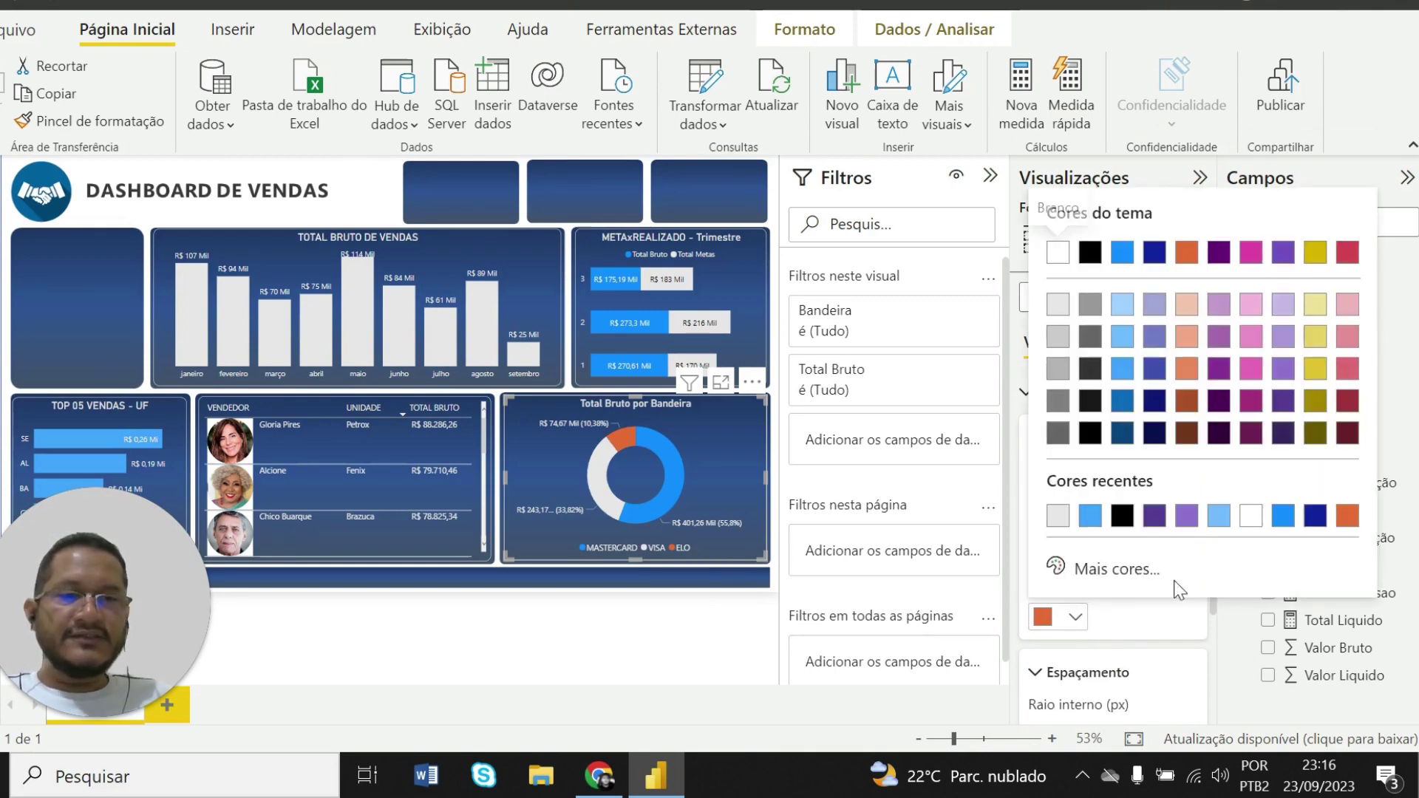
{"action": "left_click", "coordinate": [1283, 403]}
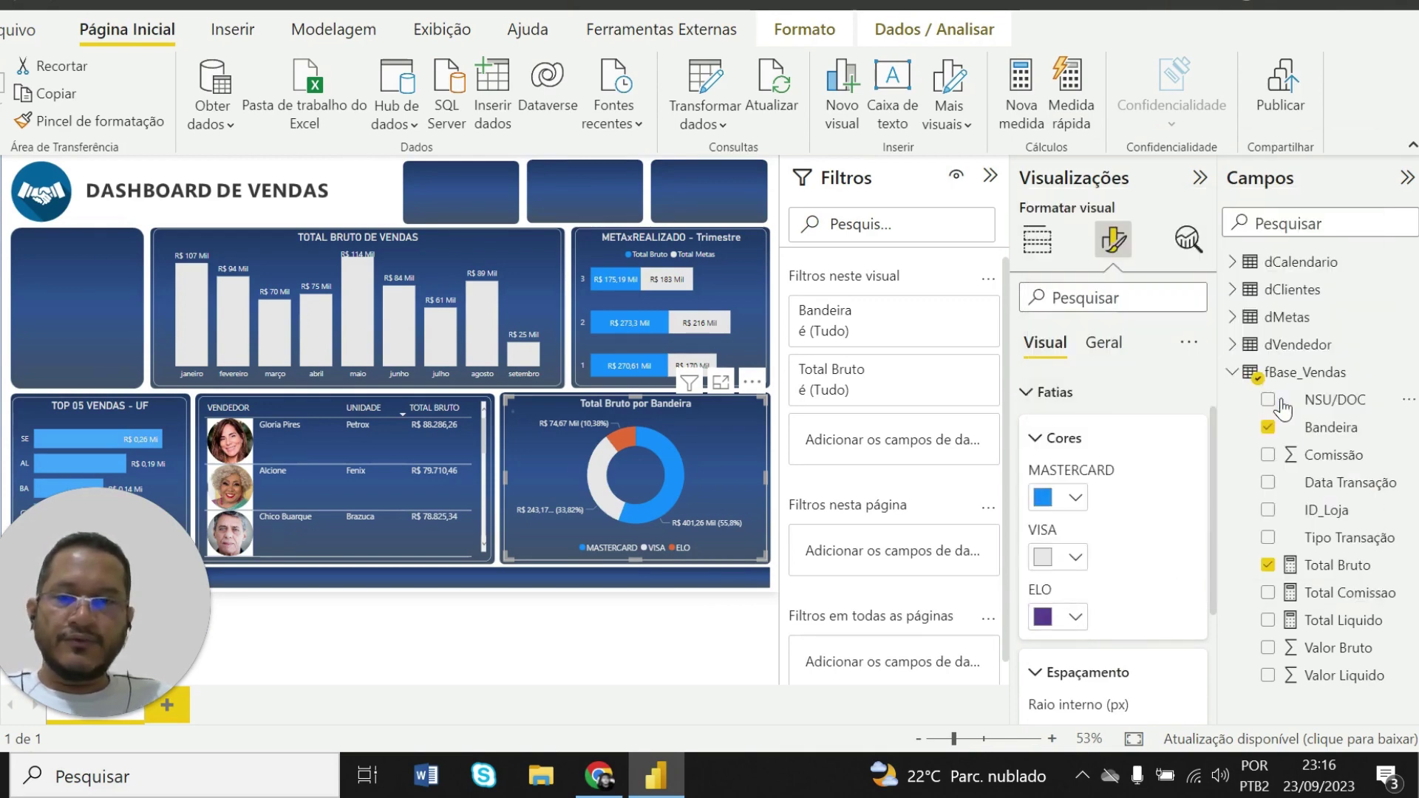
{"action": "left_click", "coordinate": [712, 641]}
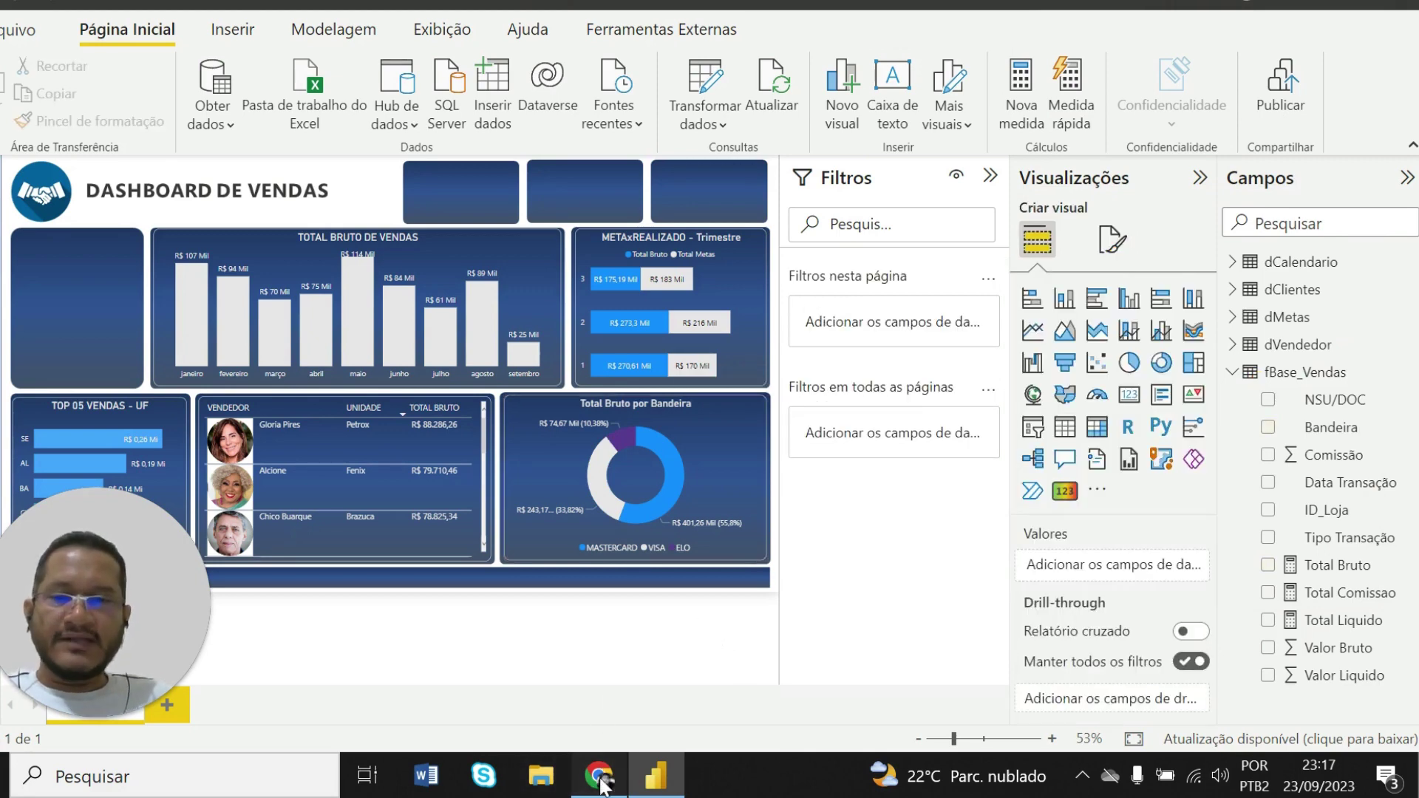
{"action": "left_click", "coordinate": [600, 778]}
{"action": "left_click", "coordinate": [600, 778]}
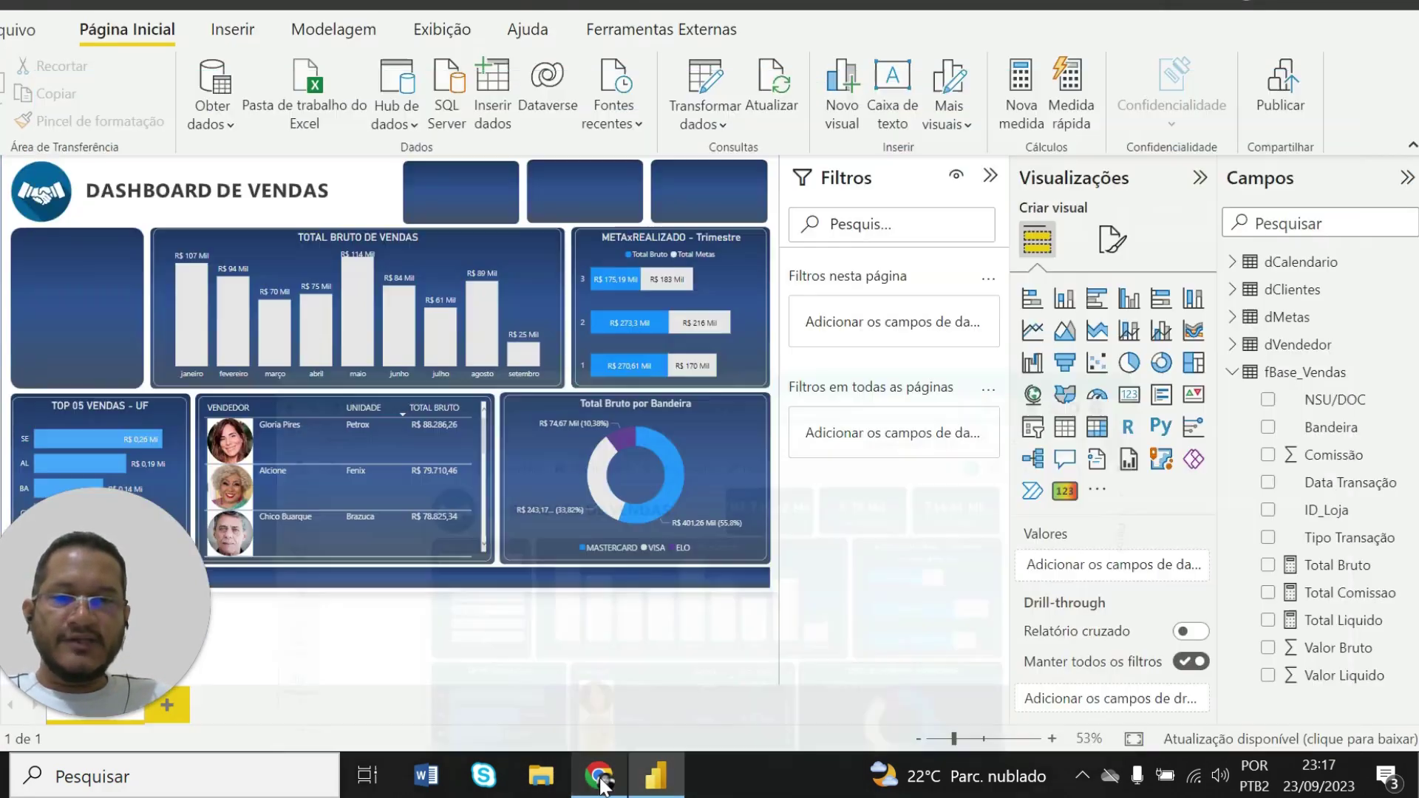
{"action": "left_click", "coordinate": [600, 777]}
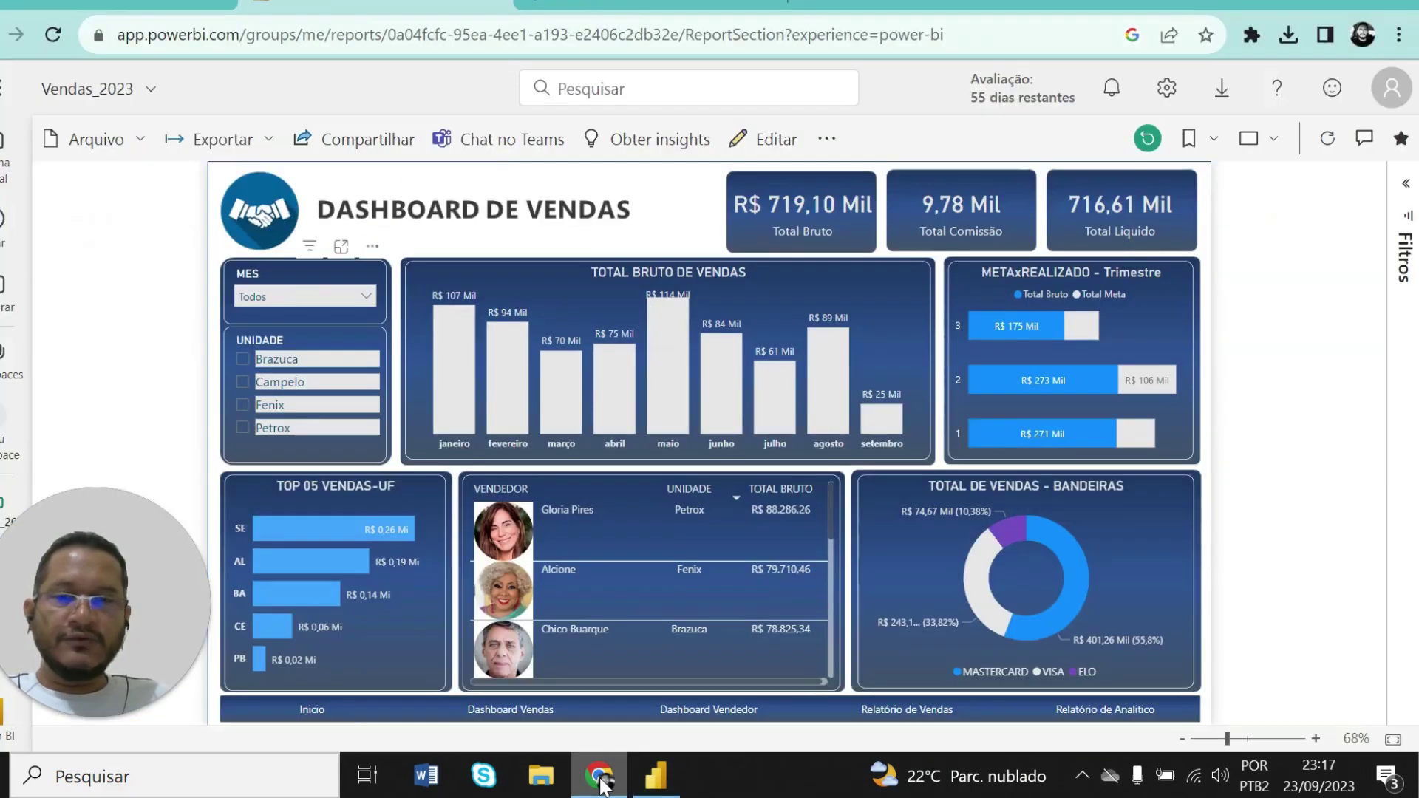
{"action": "left_click", "coordinate": [654, 784]}
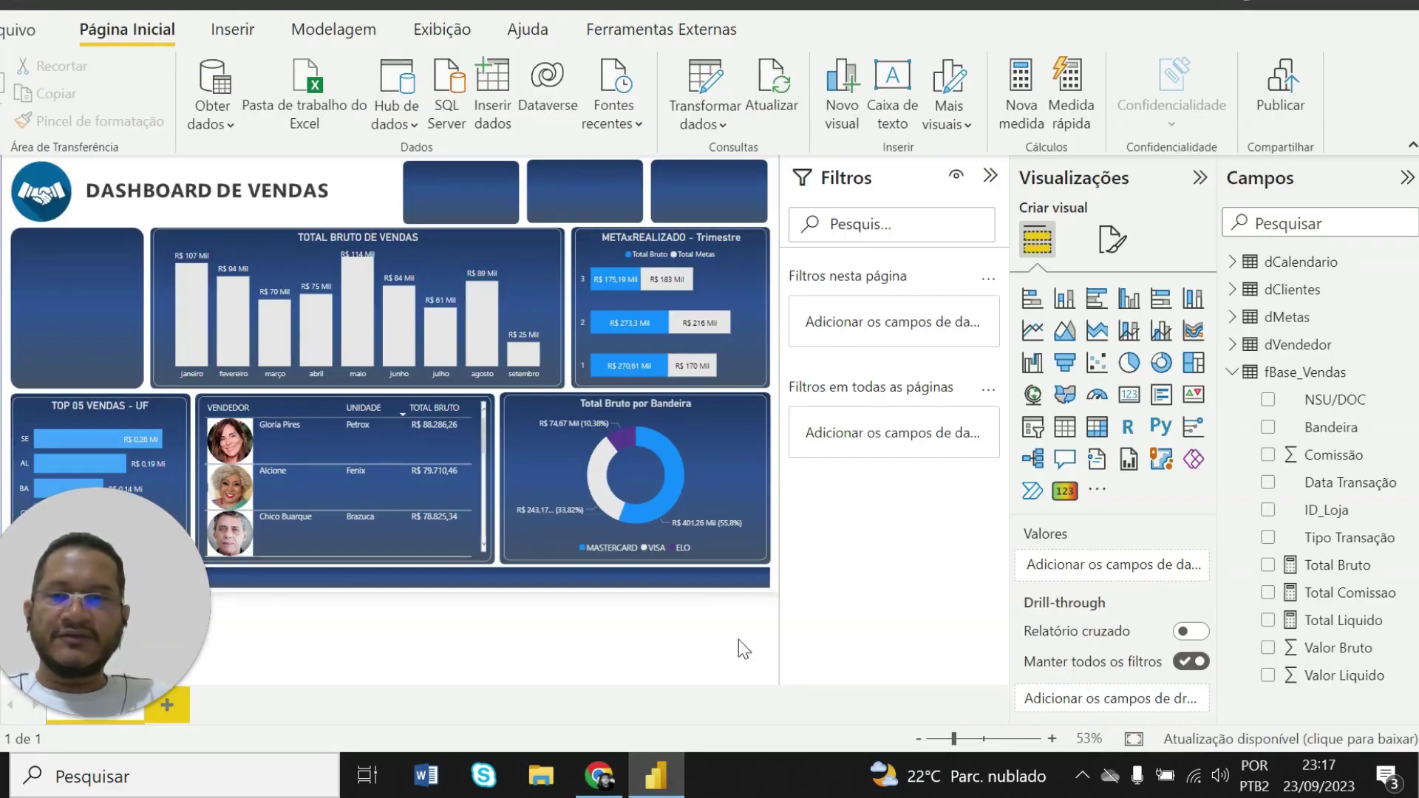
Set the donut chart's title text to "TOTAL DE VENDAS - BANDEIRAS"
{"action": "left_click", "coordinate": [760, 555]}
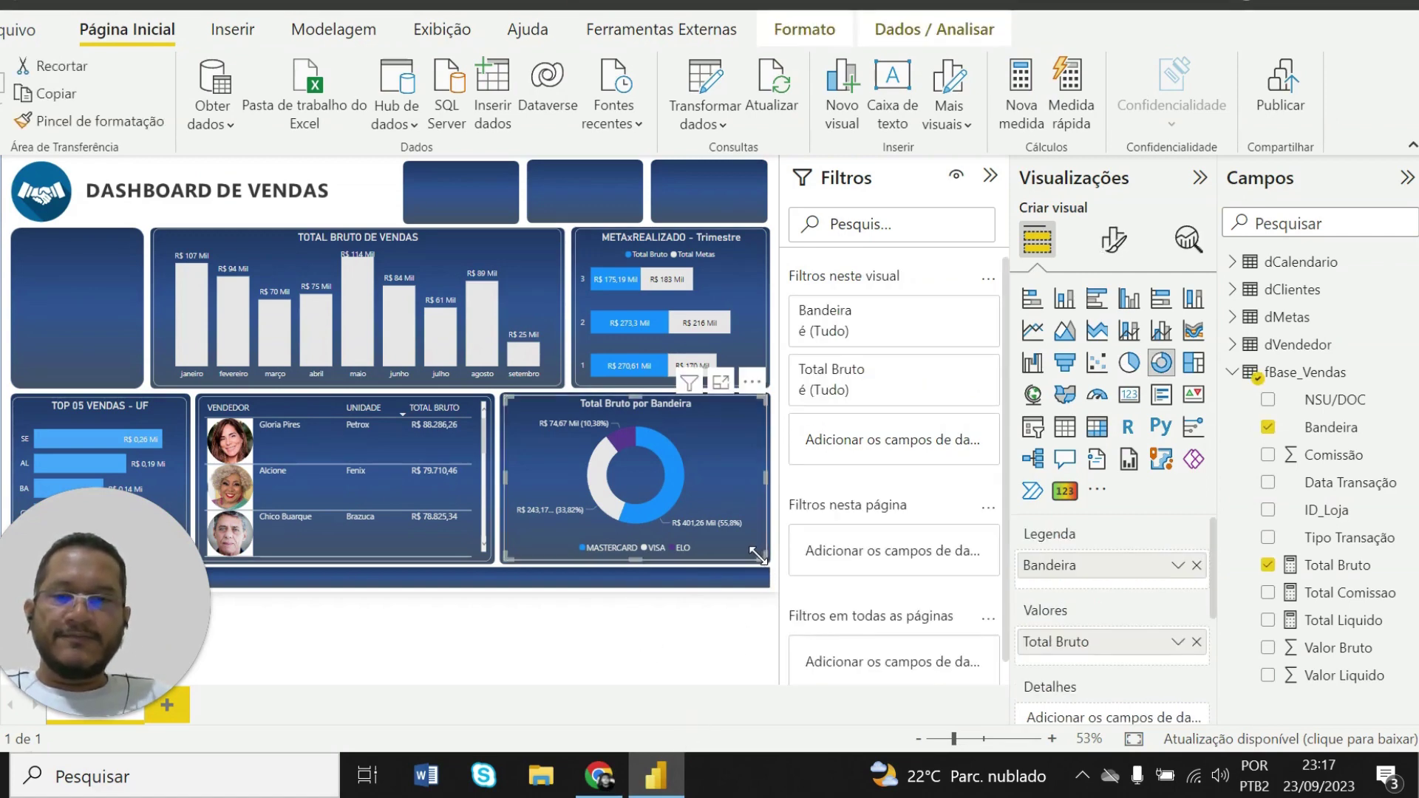
{"action": "left_click", "coordinate": [1113, 248]}
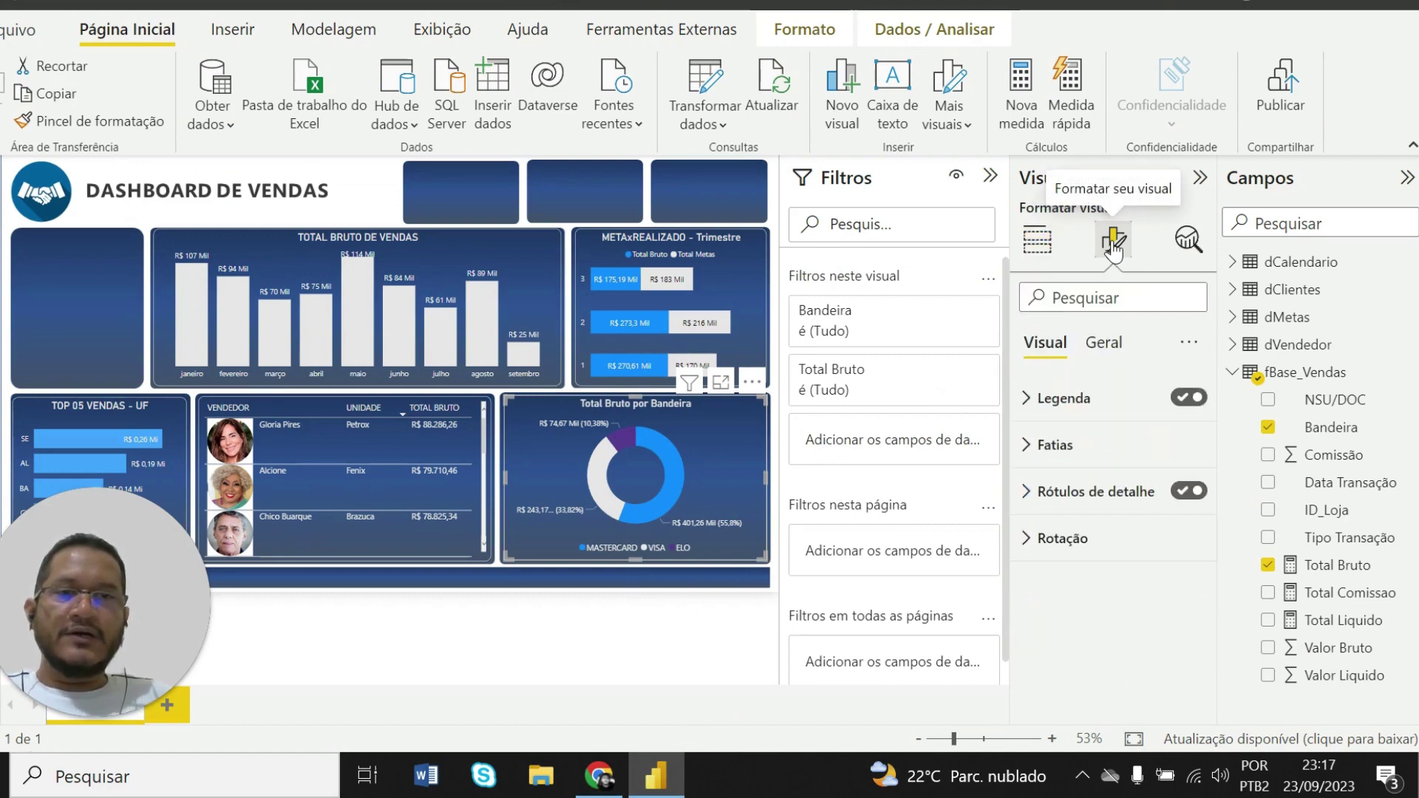
{"action": "left_click", "coordinate": [1108, 349]}
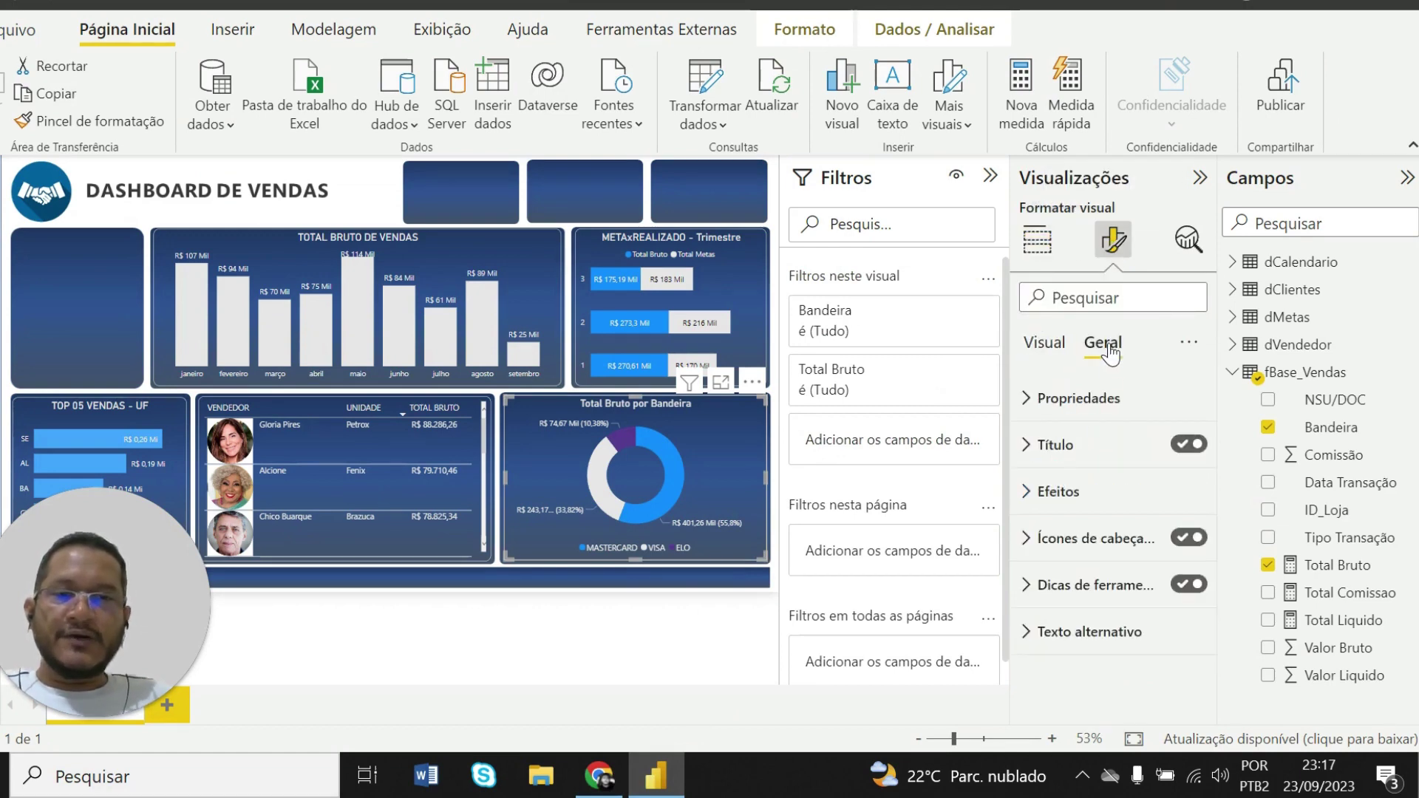
{"action": "left_click", "coordinate": [1032, 448]}
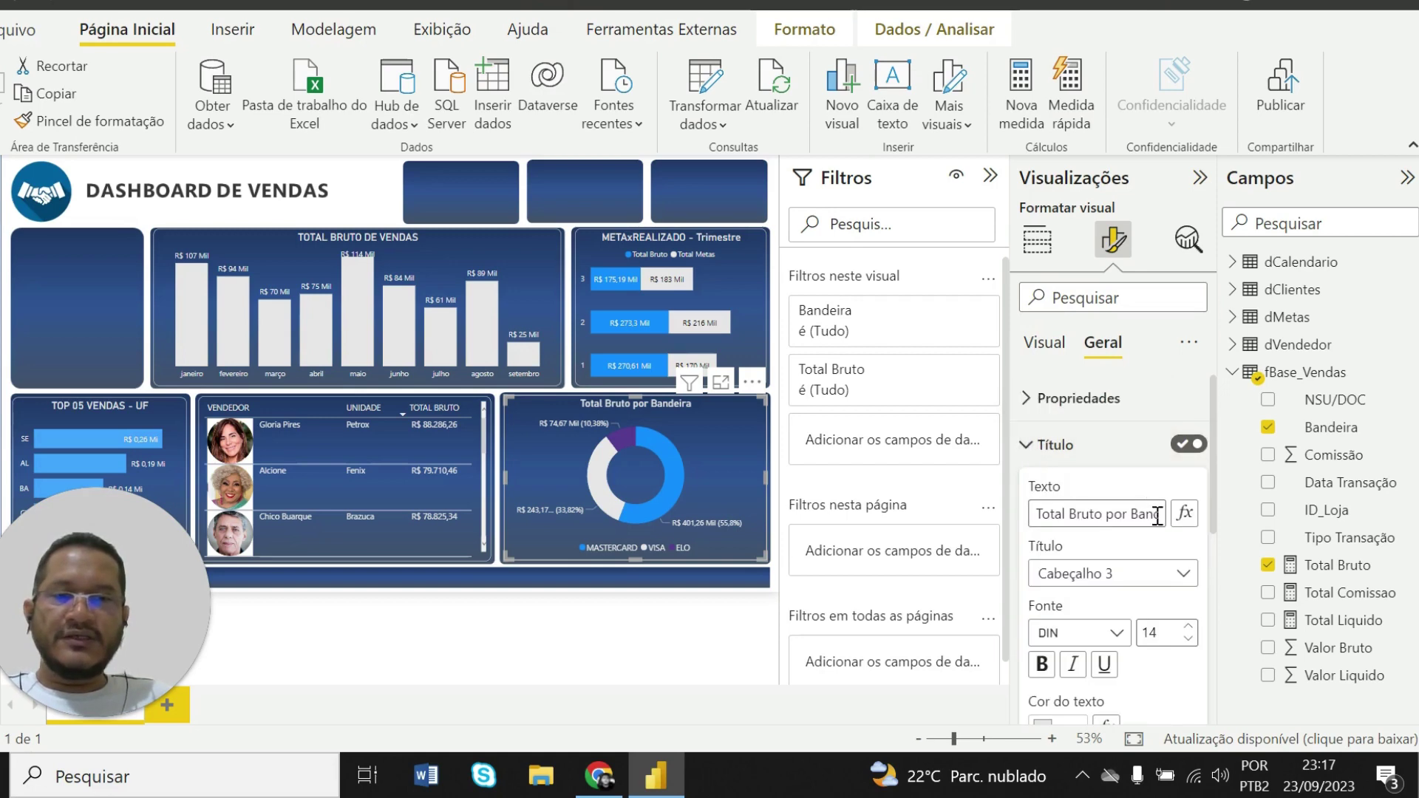
{"action": "left_click_drag", "start_coordinate": [1158, 513], "coordinate": [1009, 512]}
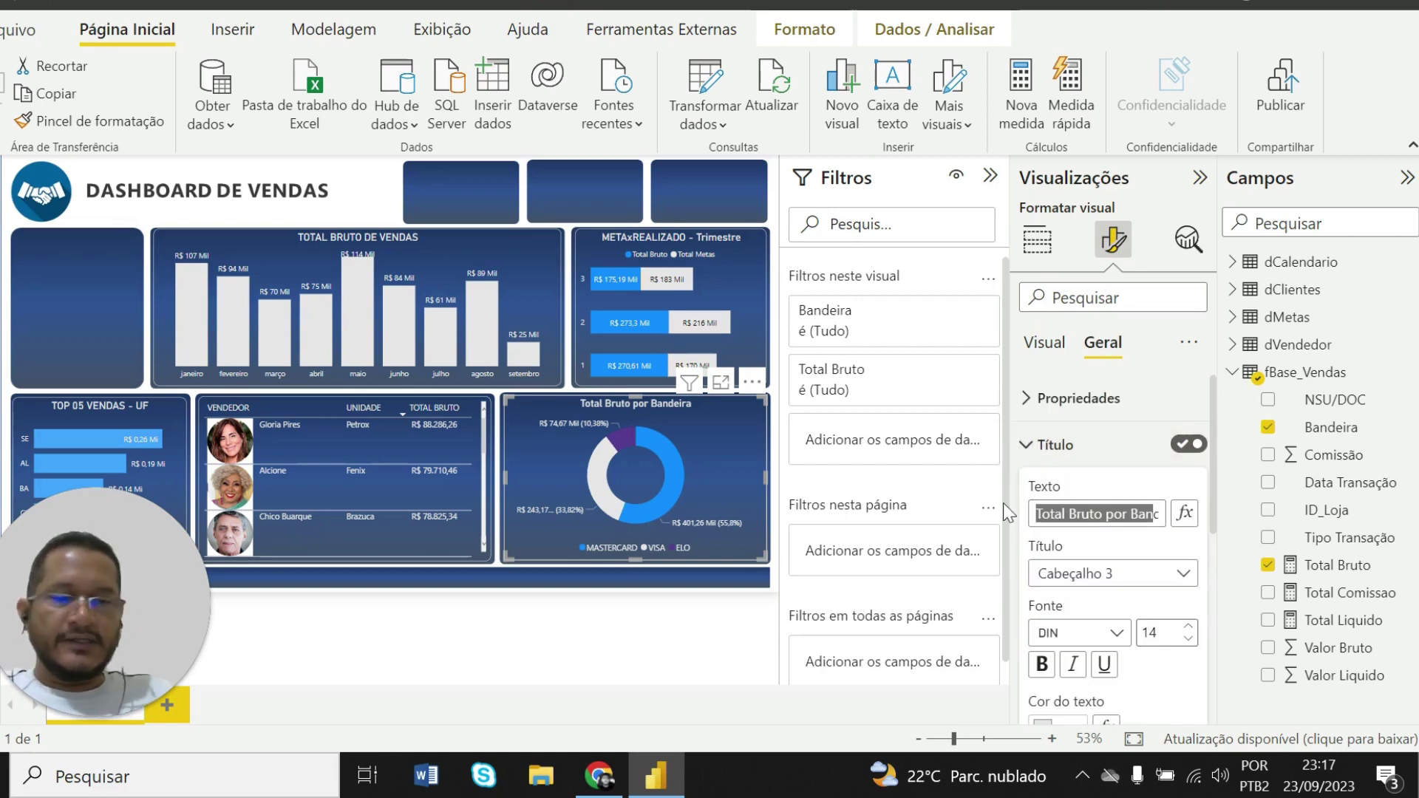
{"action": "key", "text": "BackSpace"}
{"action": "type", "text": "TOTAL DE VENDAS"}
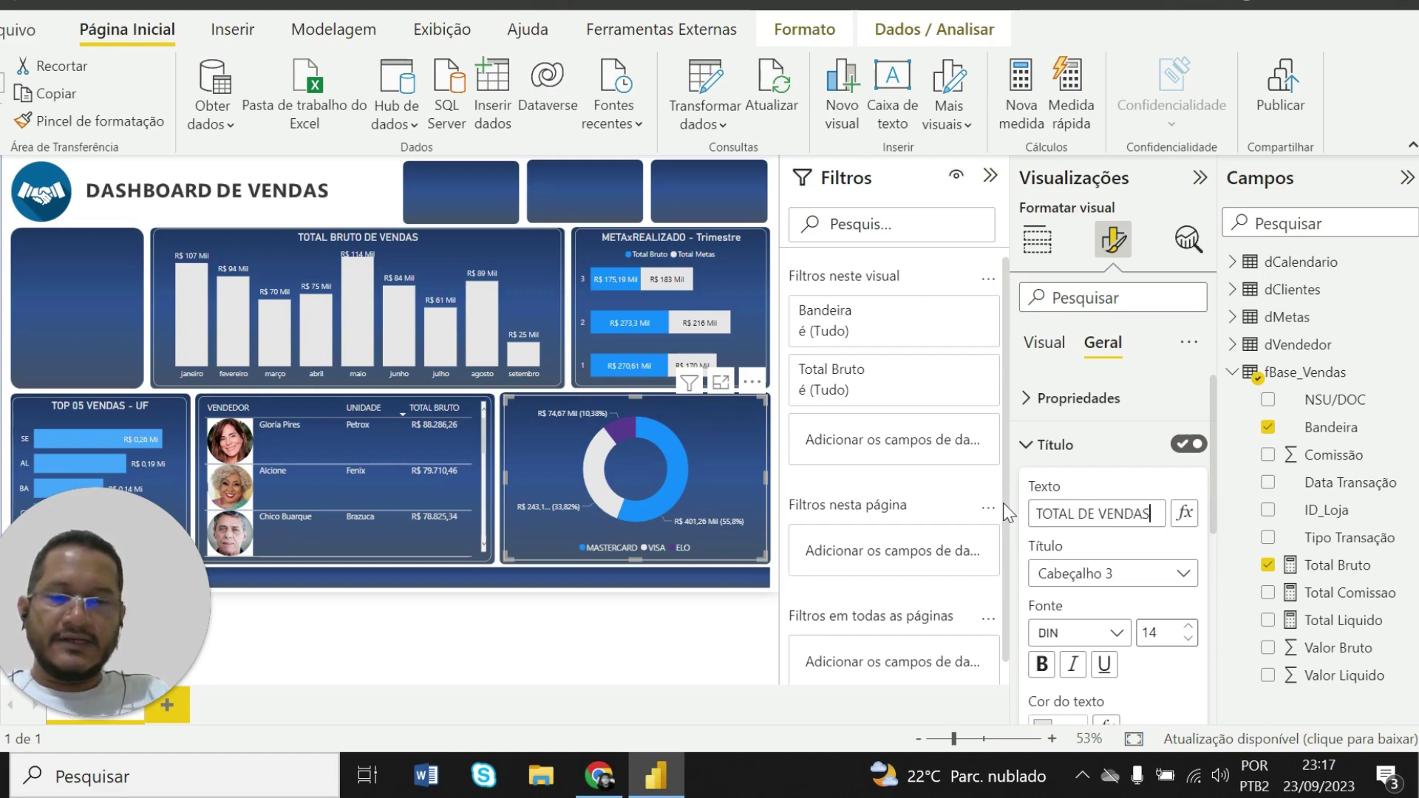
{"action": "type", "text": " - BA"}
{"action": "type", "text": "DE"}
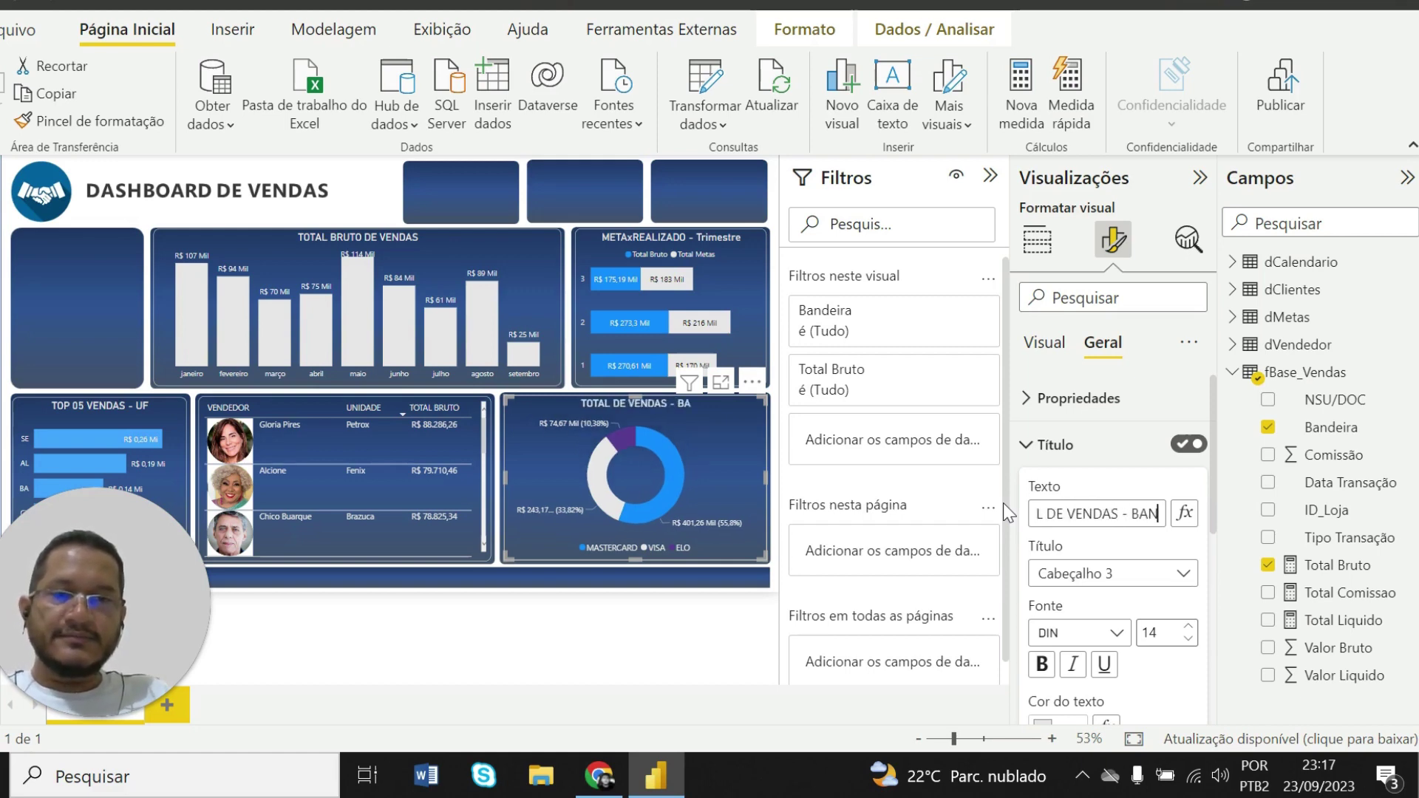
{"action": "key", "text": "BackSpace"}
{"action": "key", "text": "BackSpace"}
{"action": "type", "text": "NDEIRA"}
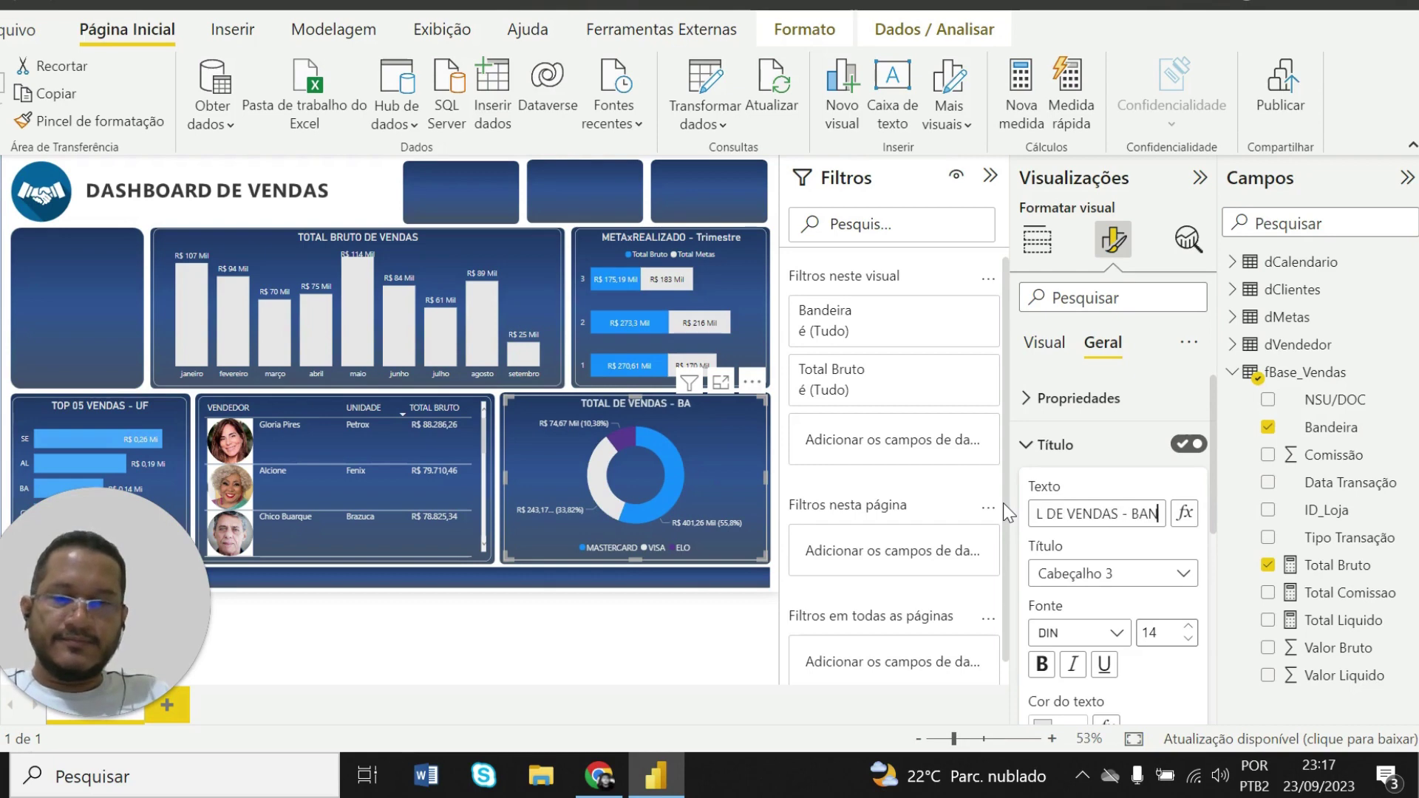
{"action": "type", "text": "S"}
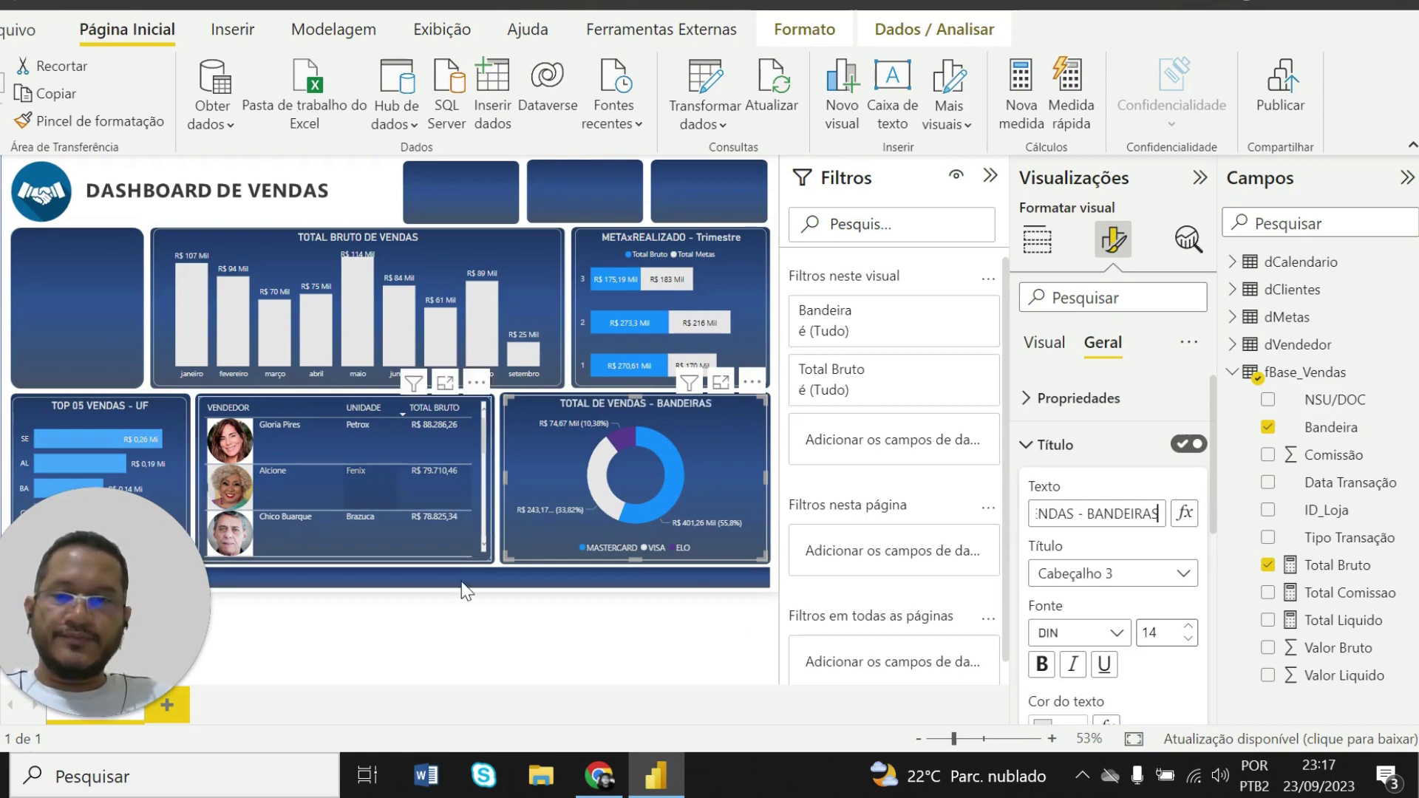
{"action": "left_click", "coordinate": [544, 625]}
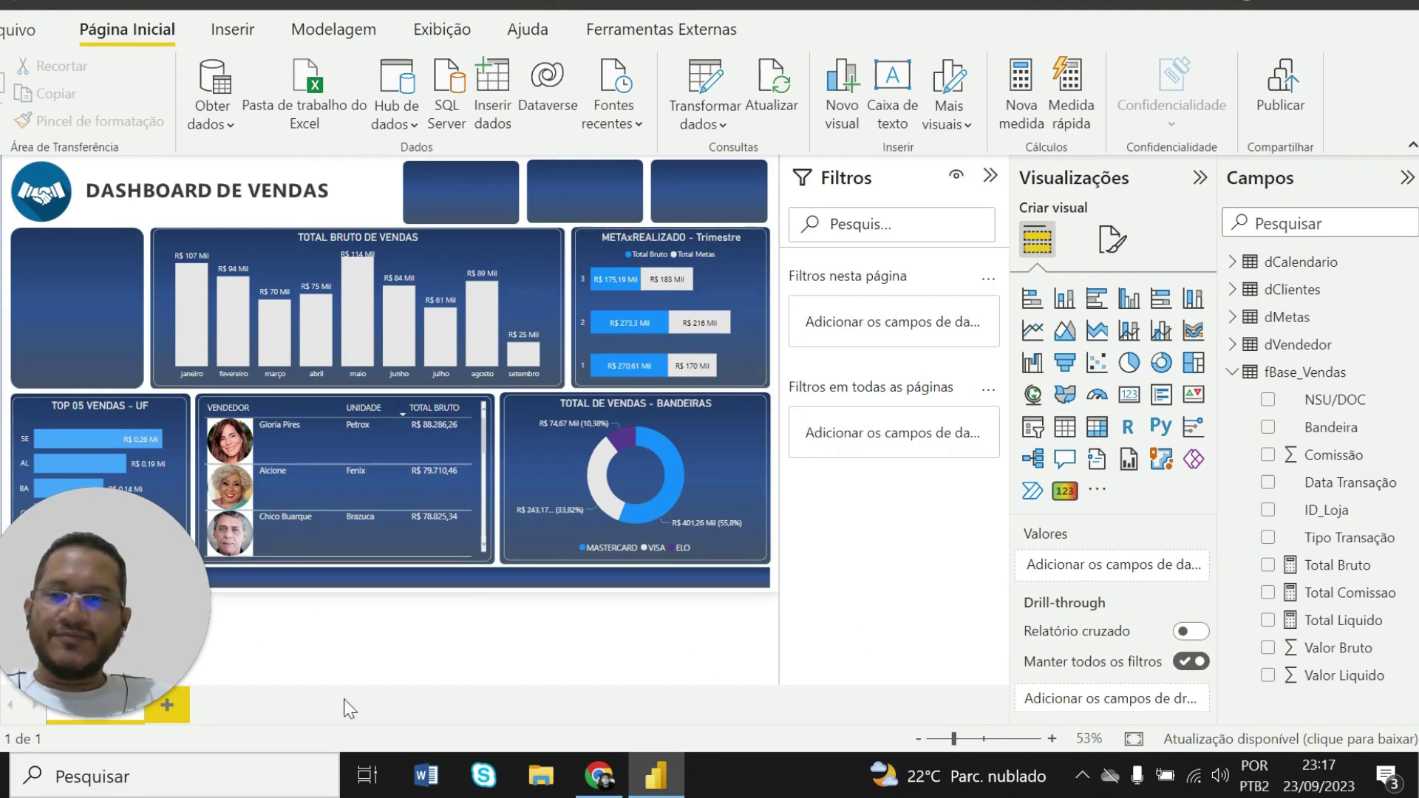
{"action": "left_click_drag", "start_coordinate": [158, 595], "coordinate": [324, 597]}
{"action": "left_click_drag", "start_coordinate": [443, 622], "coordinate": [1206, 681]}
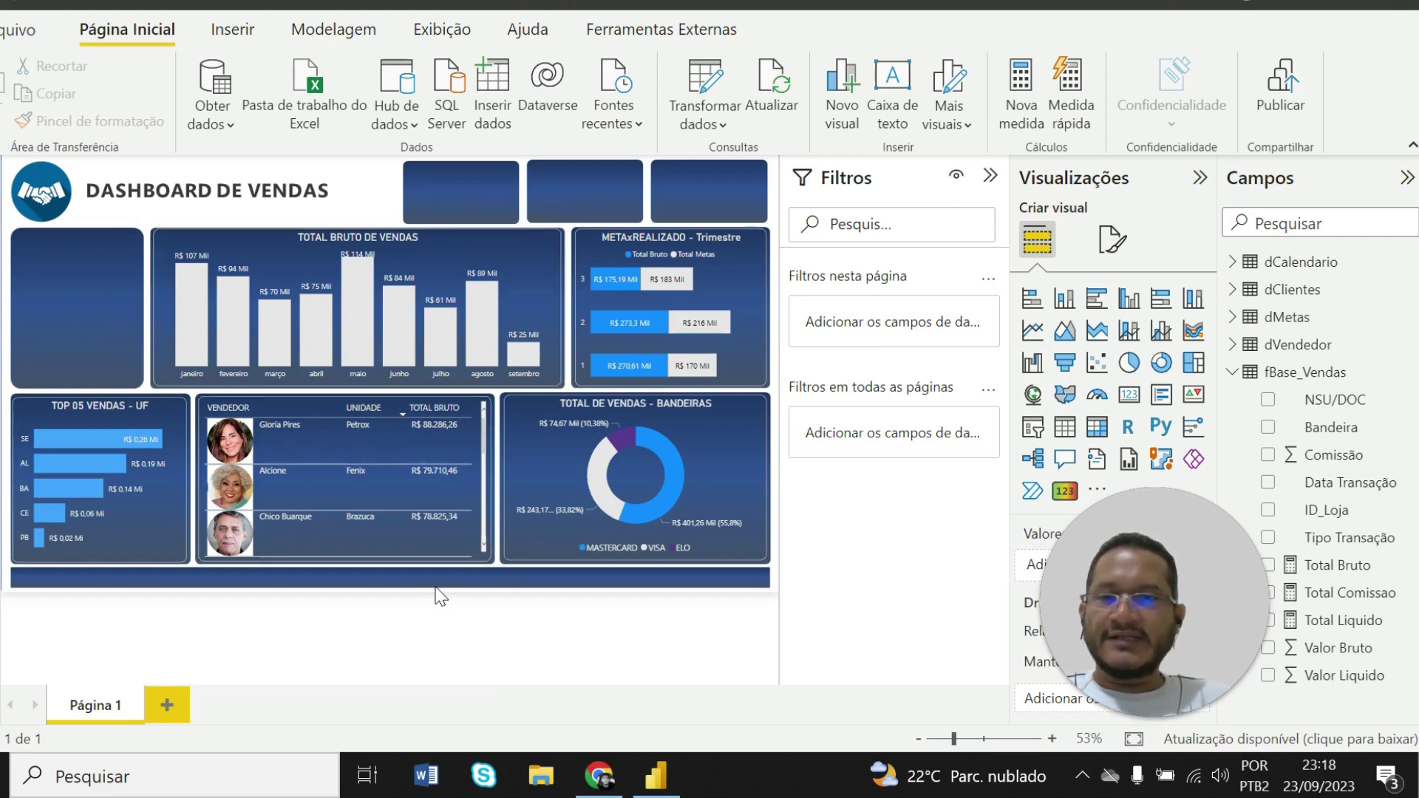
Add a slicer over the empty panel beside the TOTAL BRUTO DE VENDAS chart, examine the published MES slicer in Chrome, and return to Power BI Desktop
{"action": "left_click", "coordinate": [1032, 429]}
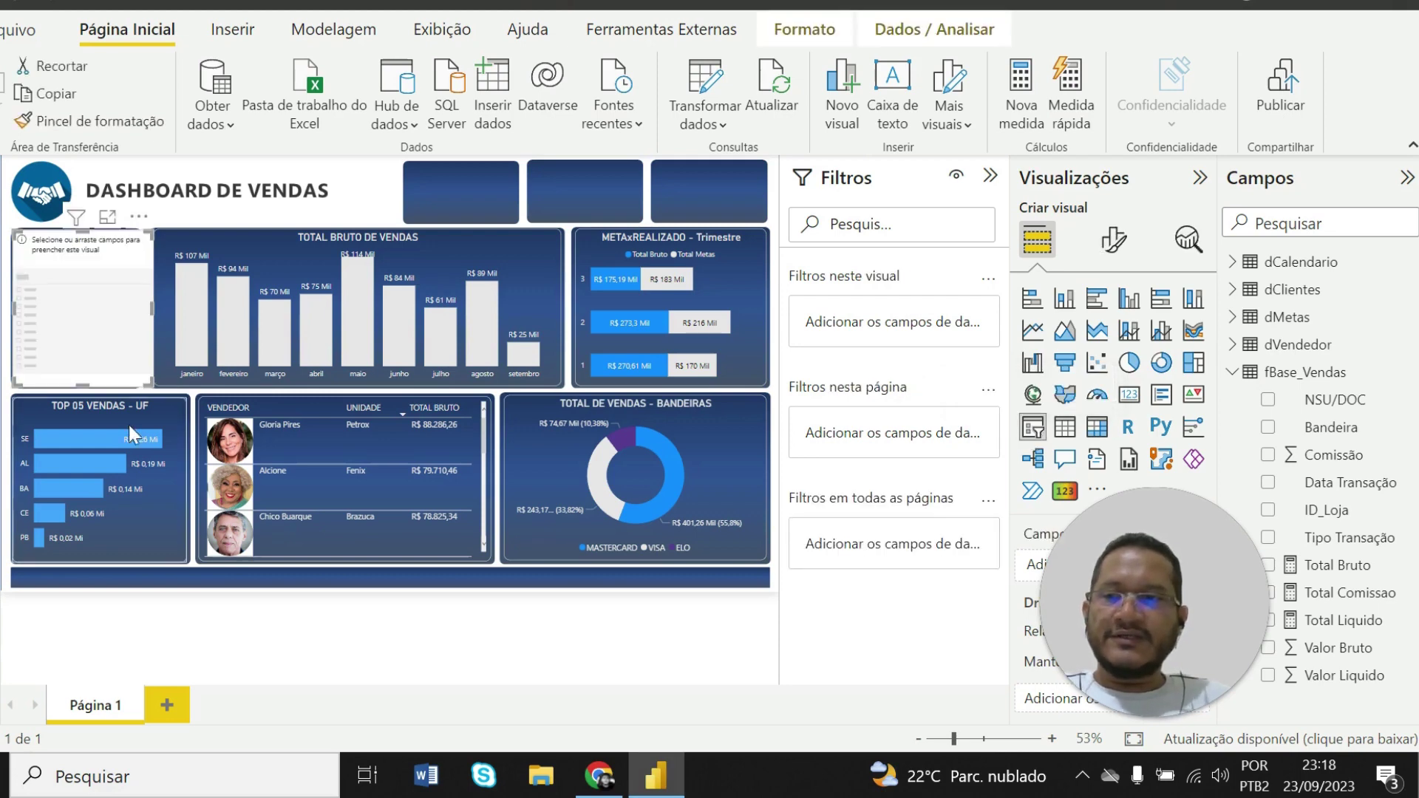
{"action": "left_click", "coordinate": [622, 778]}
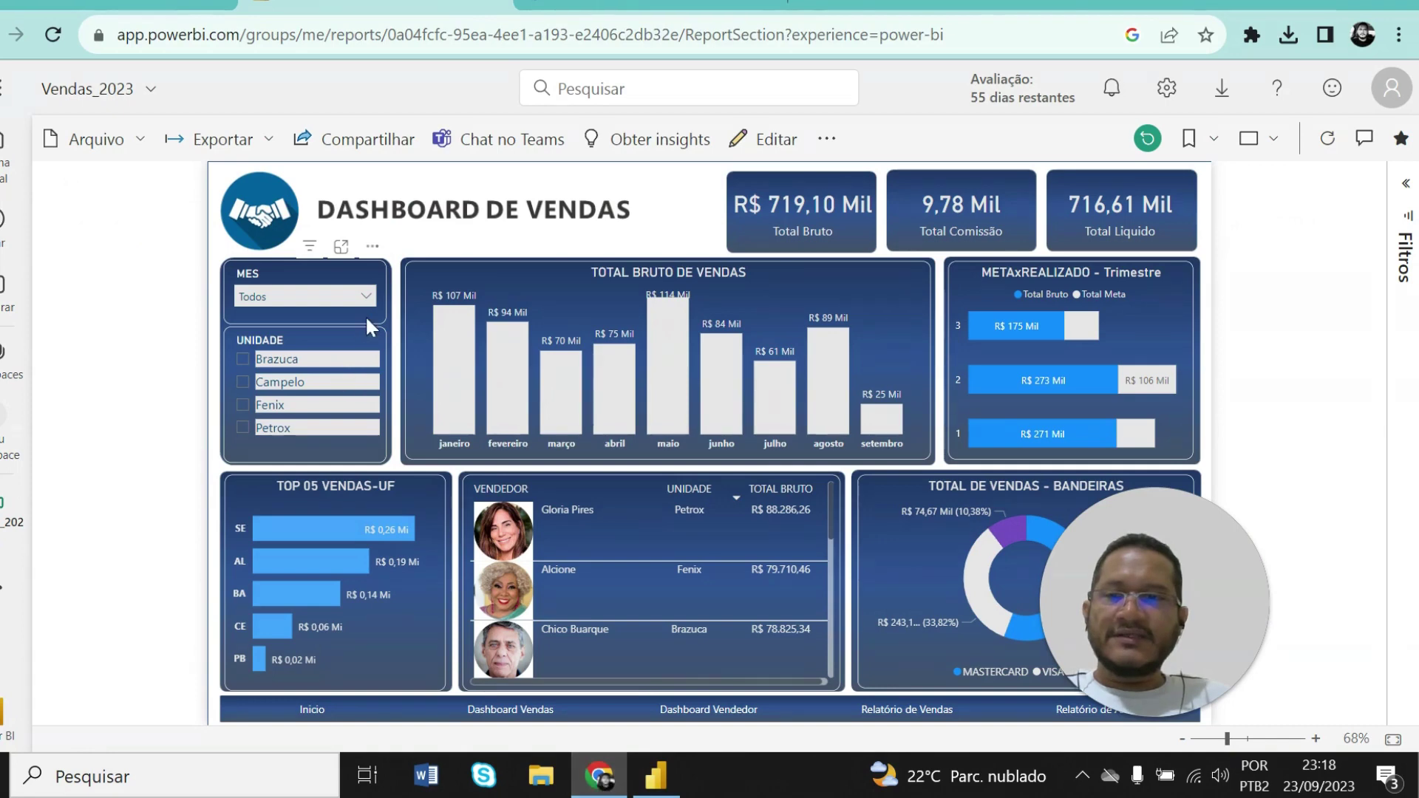
{"action": "left_click", "coordinate": [356, 296]}
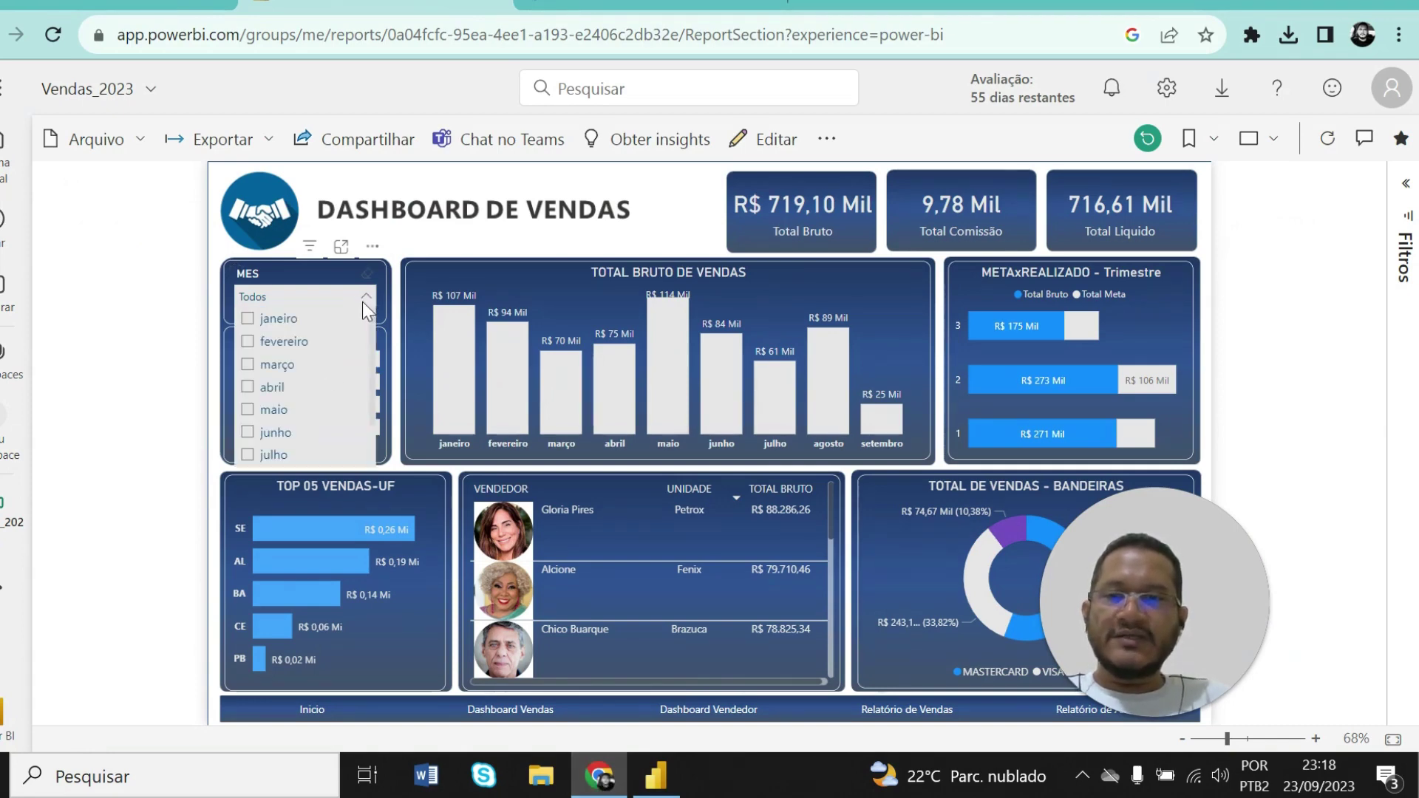
{"action": "scroll", "coordinate": [318, 414], "scroll_direction": "down", "scroll_amount": 2}
{"action": "scroll", "coordinate": [319, 419], "scroll_direction": "up", "scroll_amount": 2}
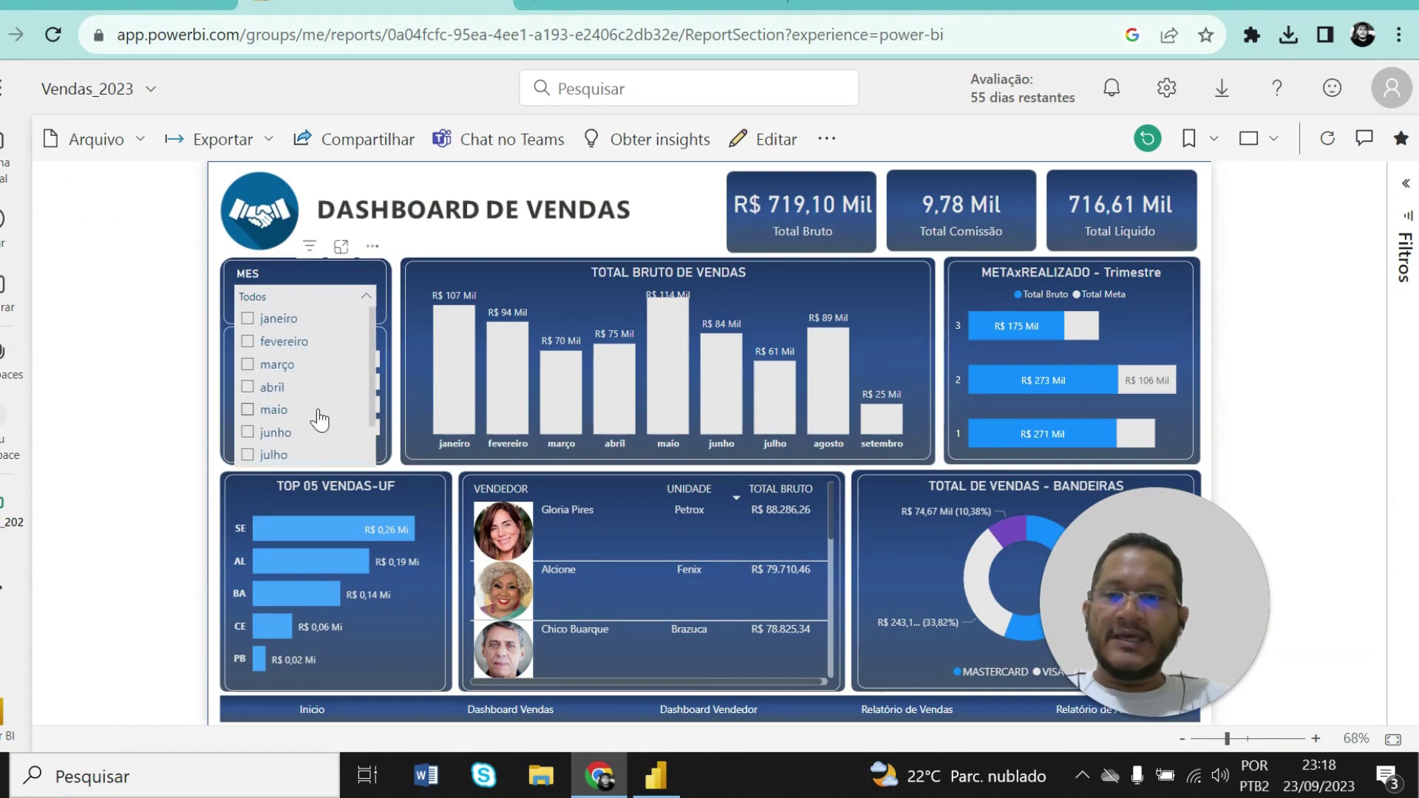
{"action": "scroll", "coordinate": [329, 381], "scroll_direction": "down", "scroll_amount": 2}
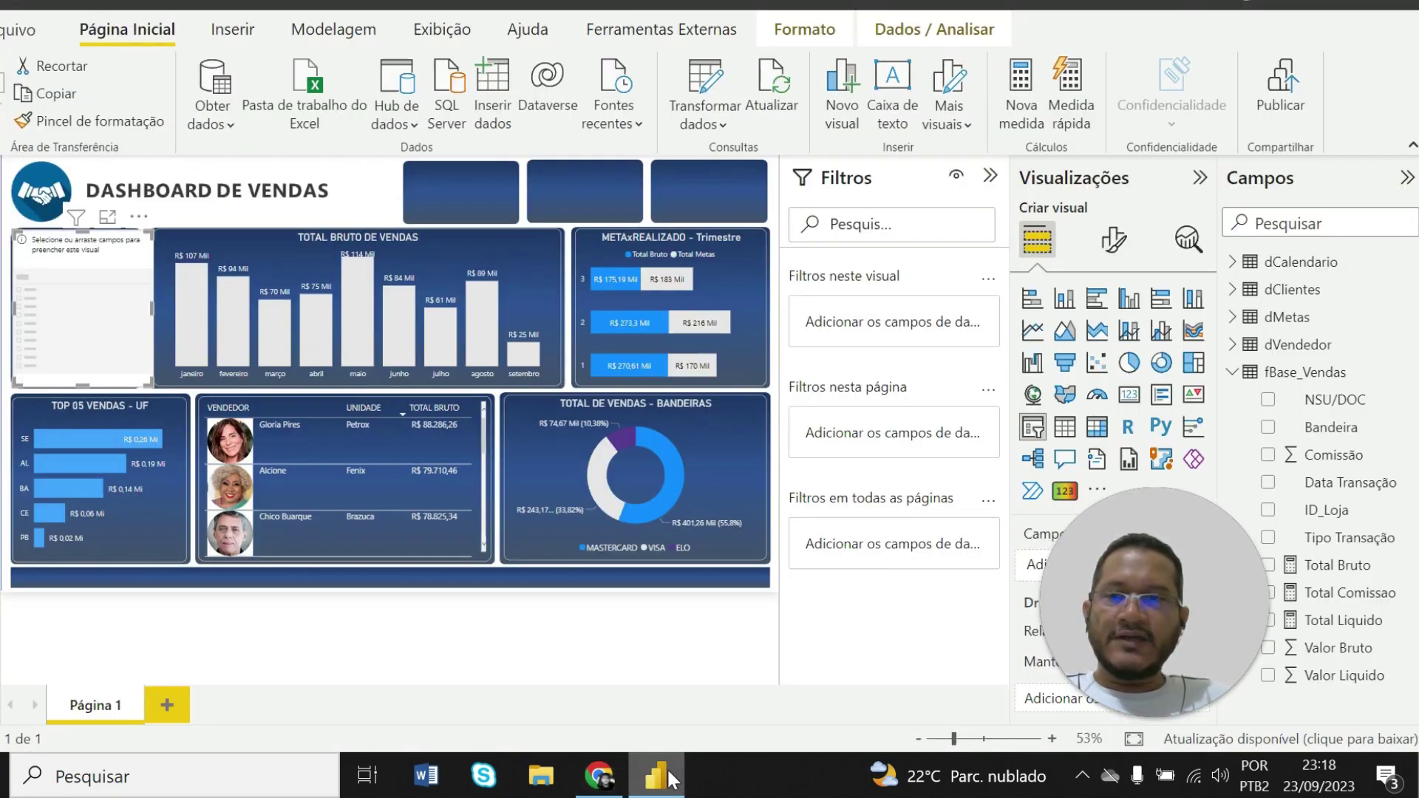
{"action": "left_click", "coordinate": [667, 772]}
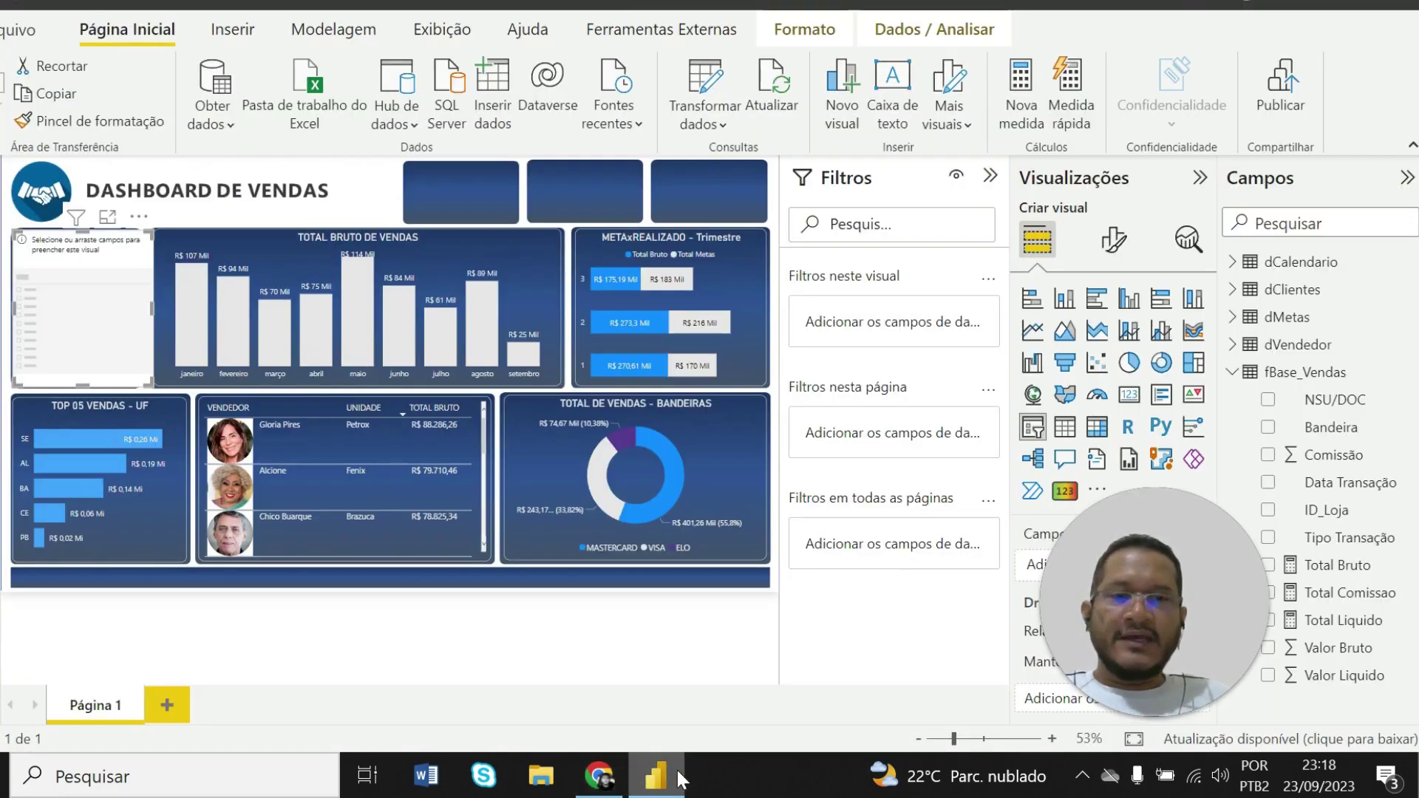
Assign the Nome do Mês field of dCalendario to the new slicer, and compare with the published dashboard in Chrome
{"action": "left_click_drag", "start_coordinate": [1129, 538], "coordinate": [879, 574]}
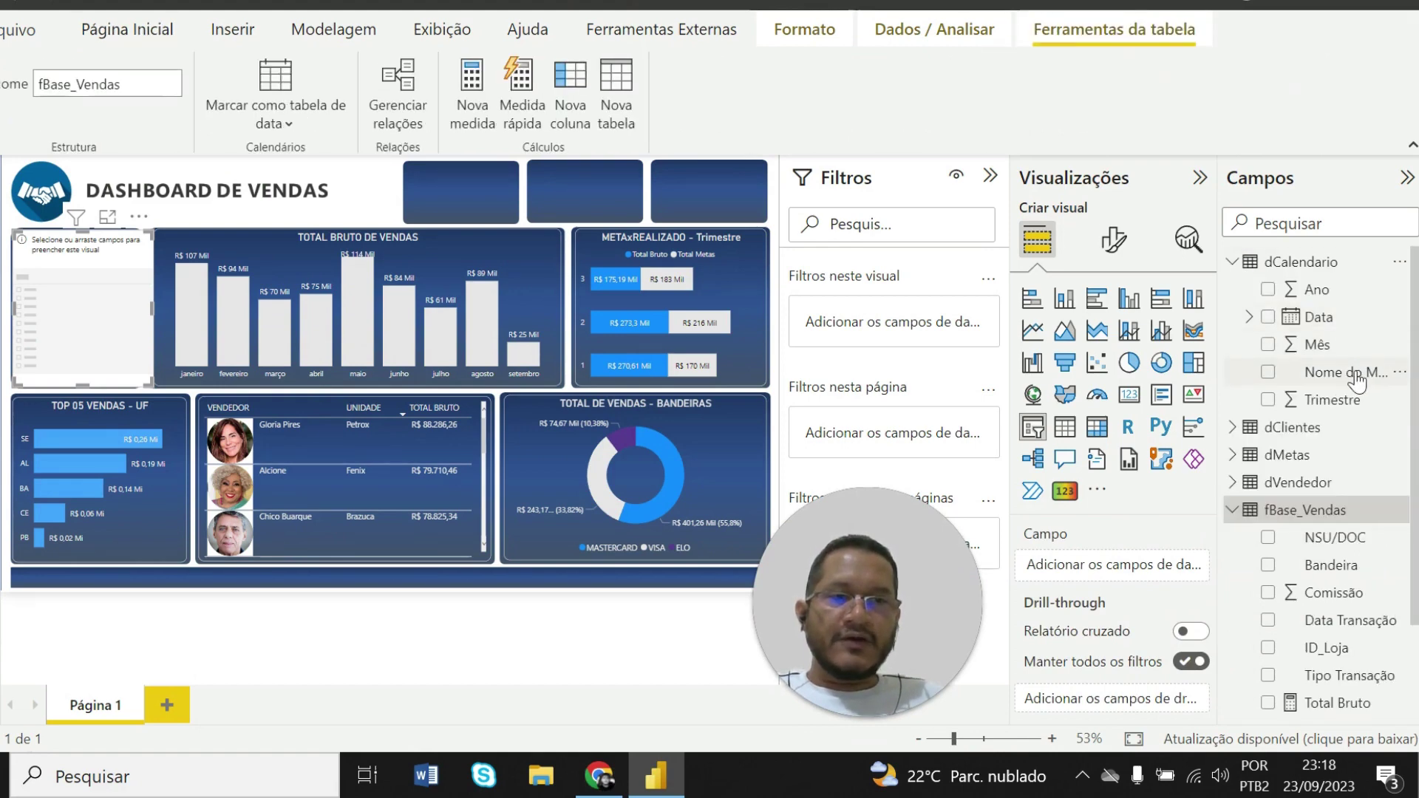
{"action": "left_click_drag", "start_coordinate": [1356, 380], "coordinate": [1147, 568]}
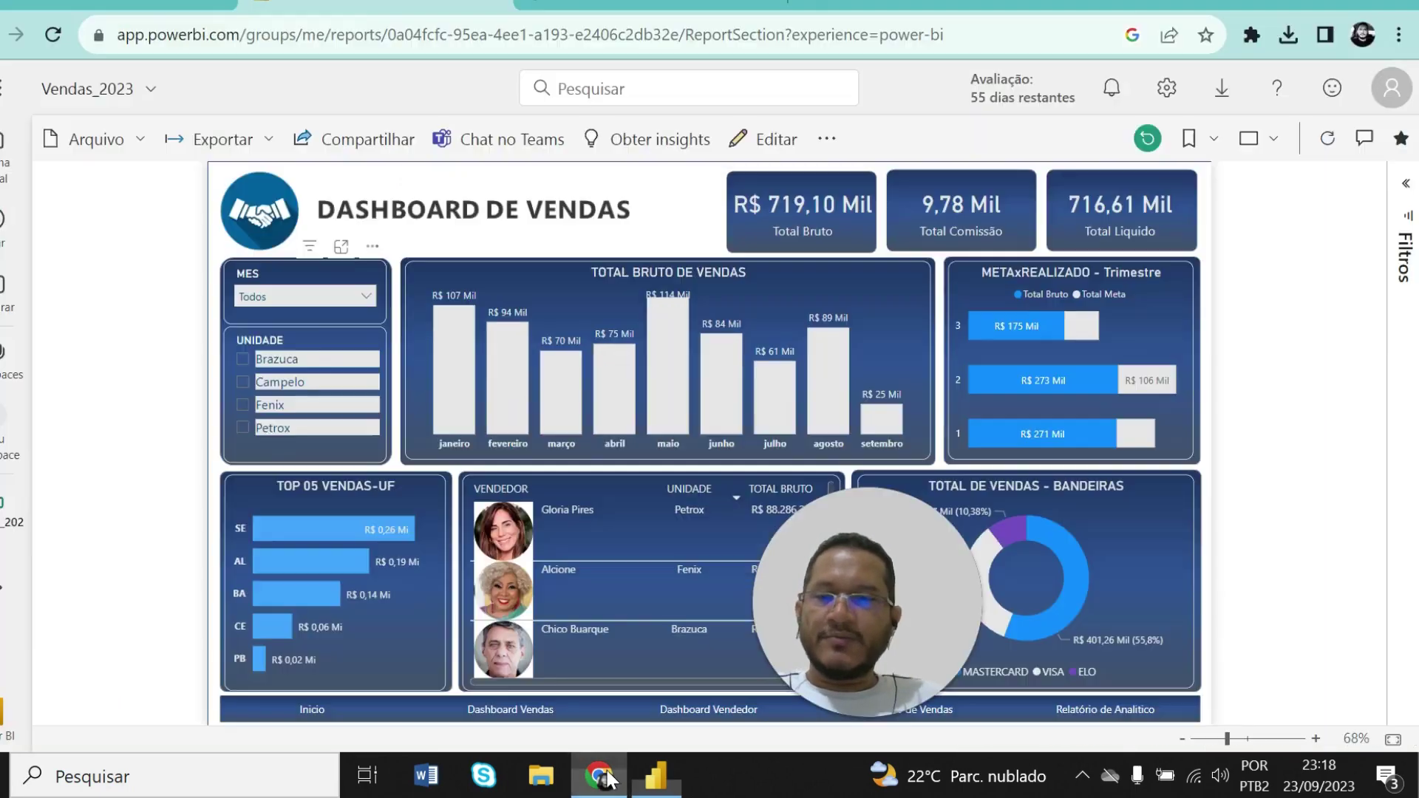
{"action": "key", "text": "alt+Tab"}
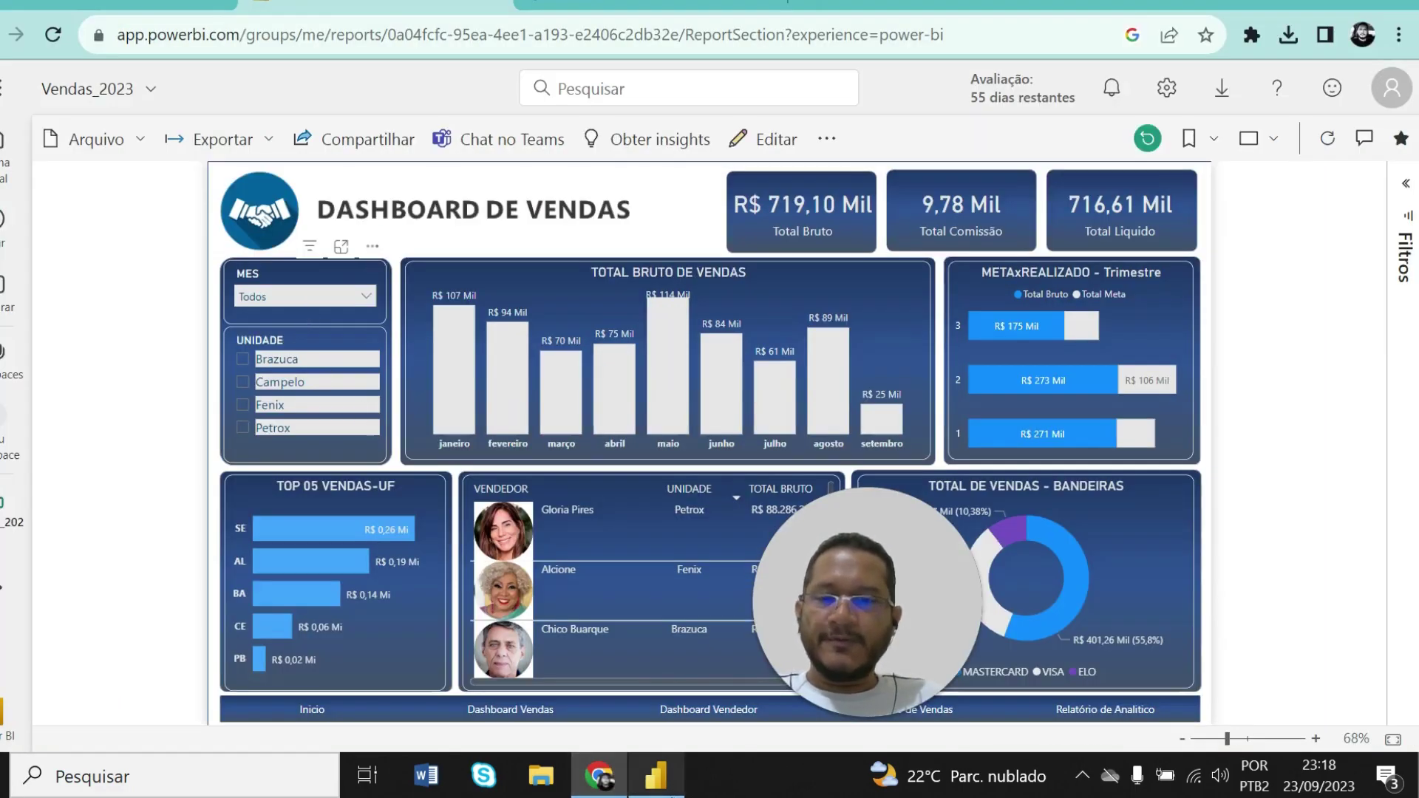
{"action": "left_click", "coordinate": [657, 776]}
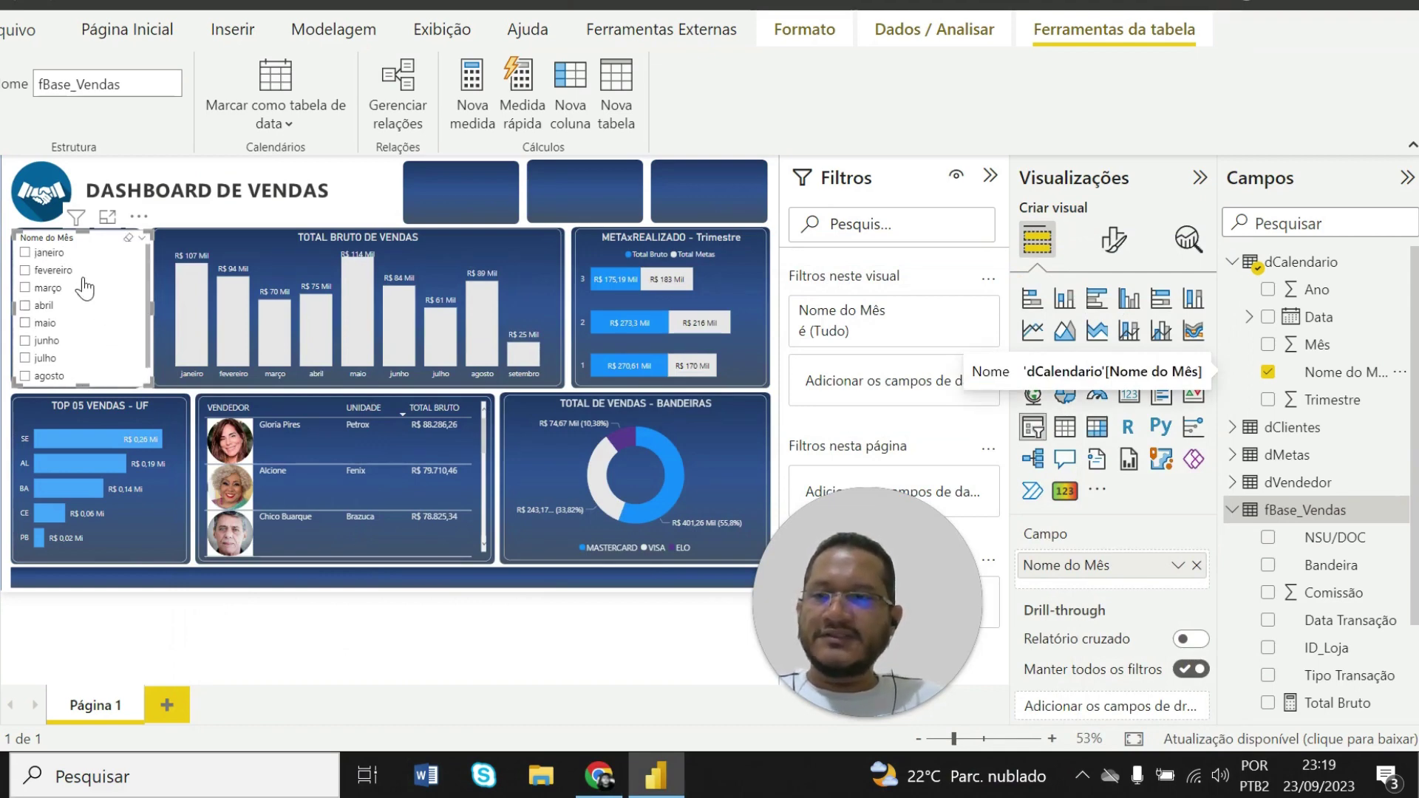
Look through the months listed in the Nome do Mês slicer and change its slicer type to Suspenso
{"action": "scroll", "coordinate": [85, 288], "scroll_direction": "down", "scroll_amount": 1}
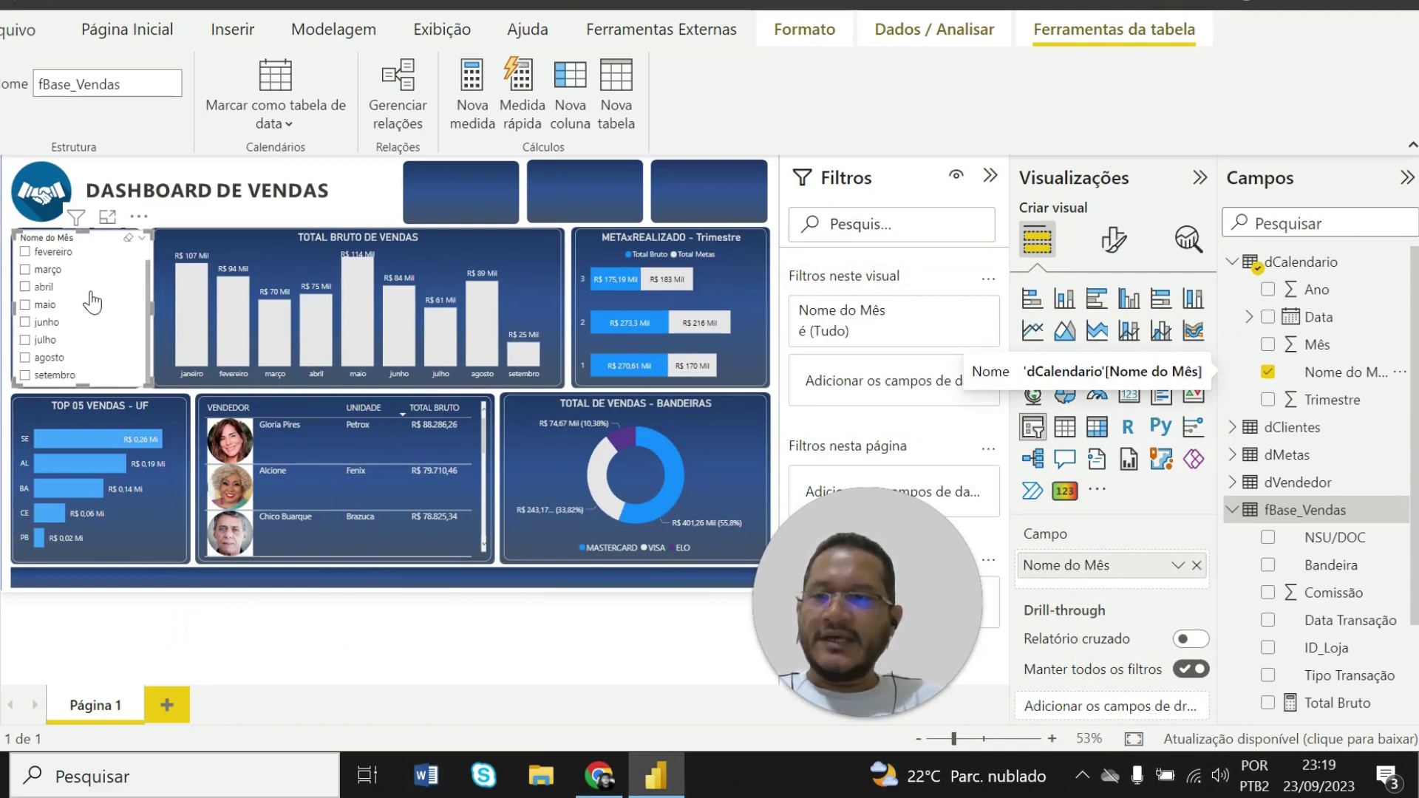
{"action": "scroll", "coordinate": [118, 333], "scroll_direction": "up", "scroll_amount": 1}
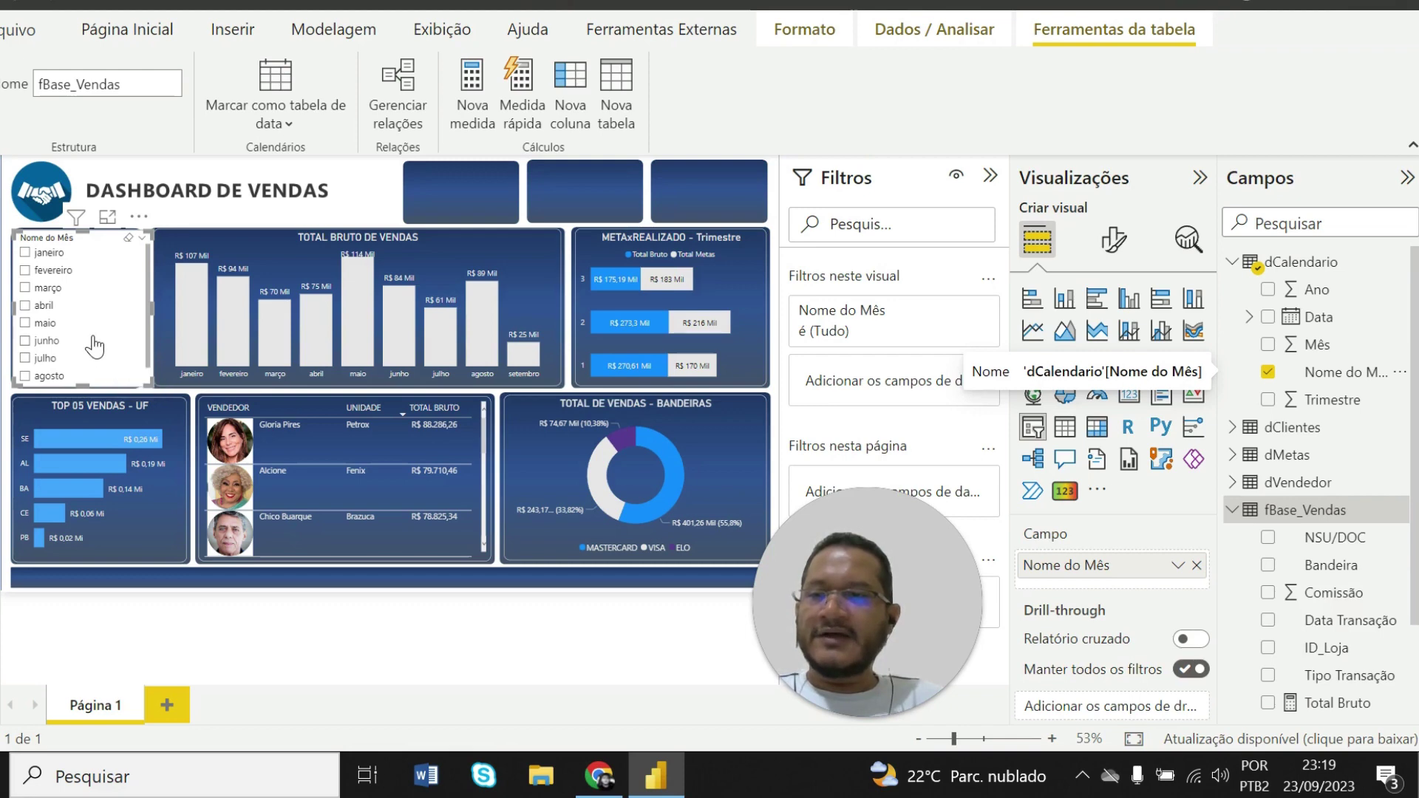
{"action": "scroll", "coordinate": [94, 346], "scroll_direction": "down", "scroll_amount": 1}
{"action": "scroll", "coordinate": [95, 346], "scroll_direction": "up", "scroll_amount": 1}
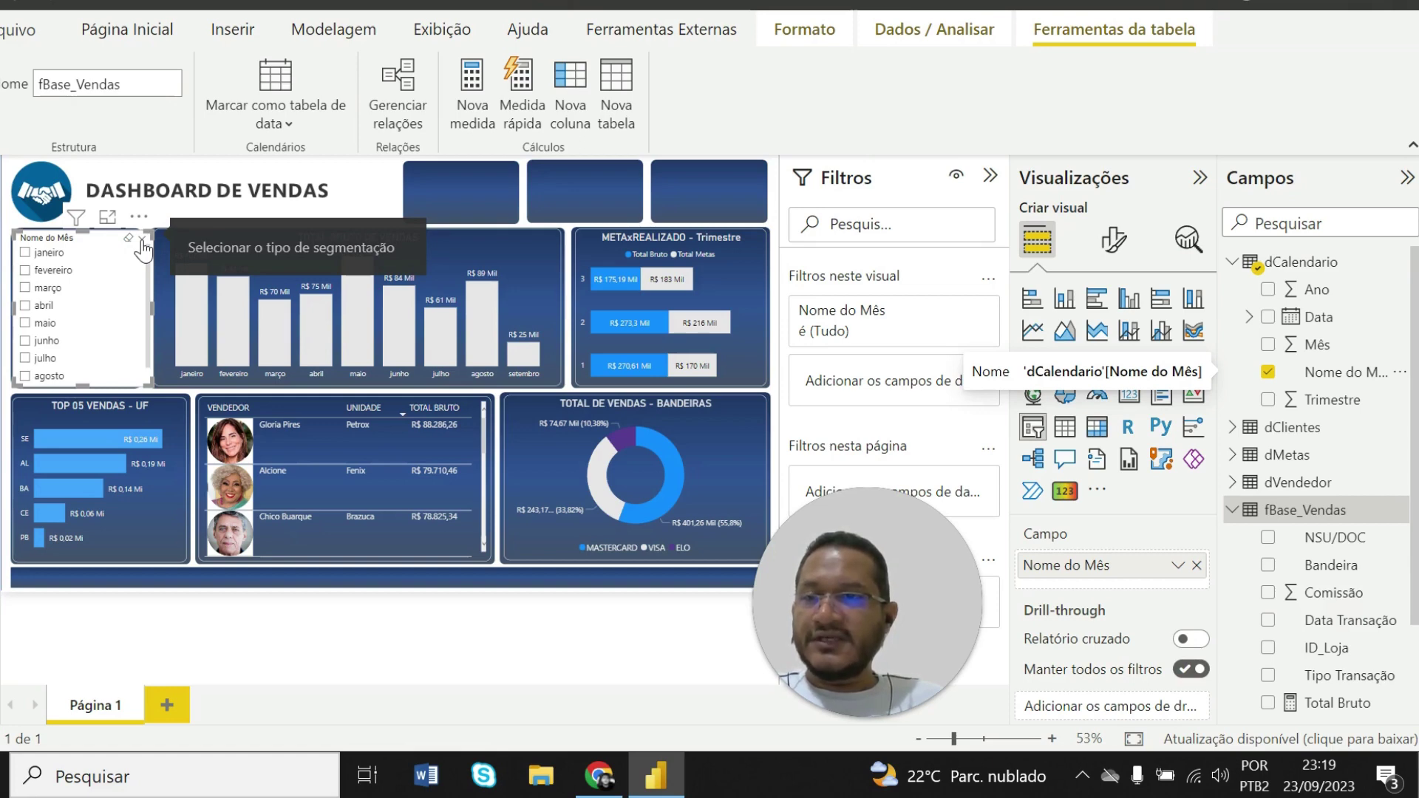
{"action": "left_click", "coordinate": [143, 248]}
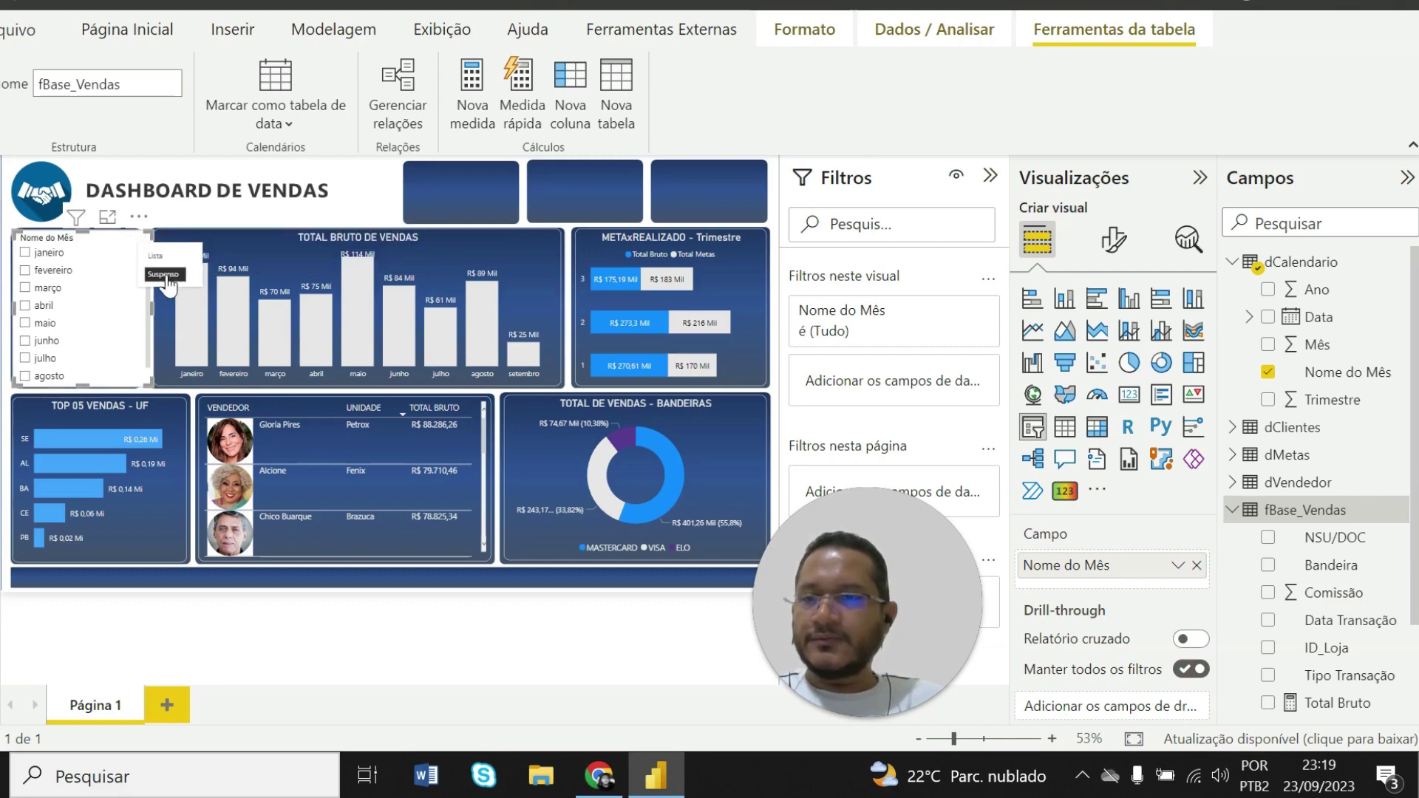
{"action": "left_click", "coordinate": [165, 274]}
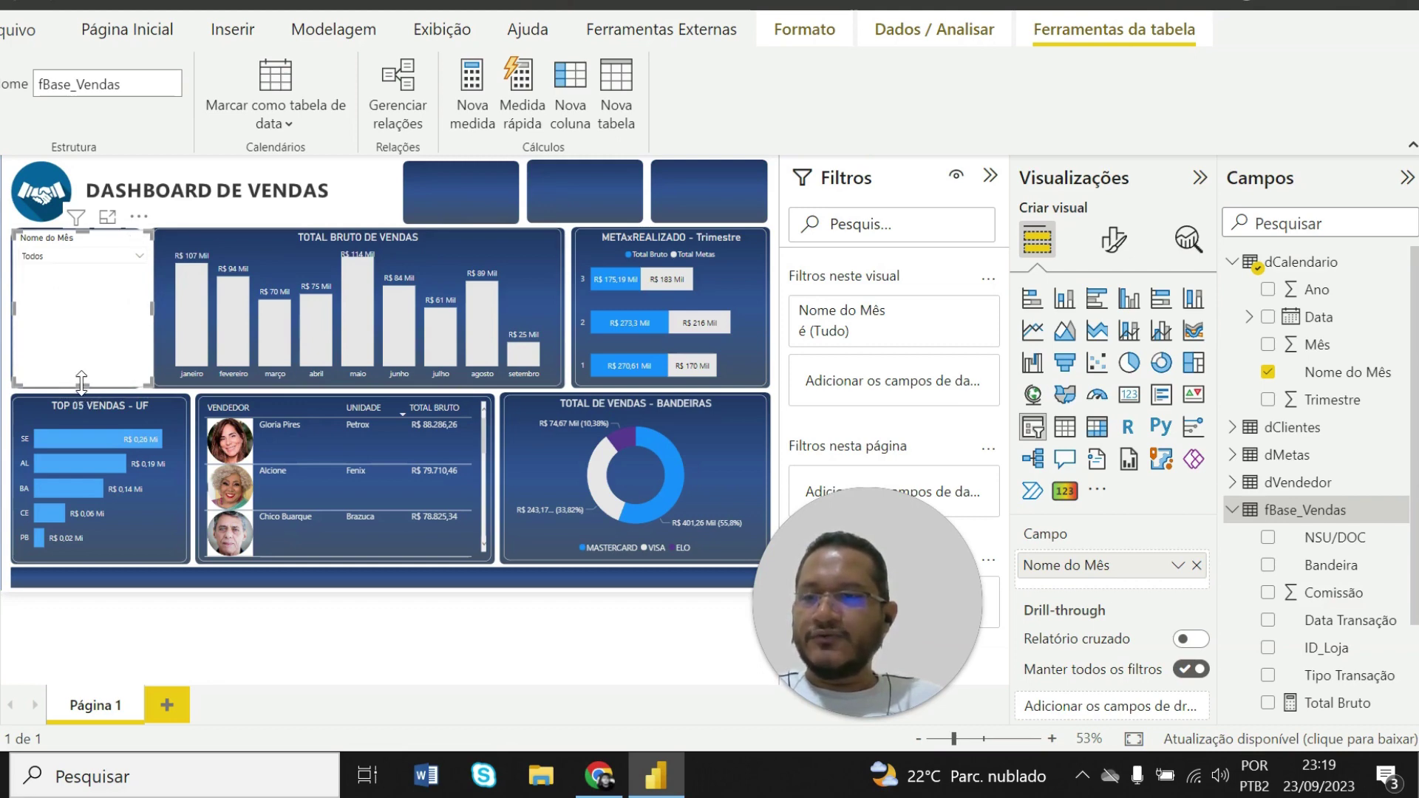
Shrink the Nome do Mês slicer to fit the upper part of its blue panel, and expand its dropdown of months
{"action": "left_click_drag", "start_coordinate": [83, 374], "coordinate": [87, 267]}
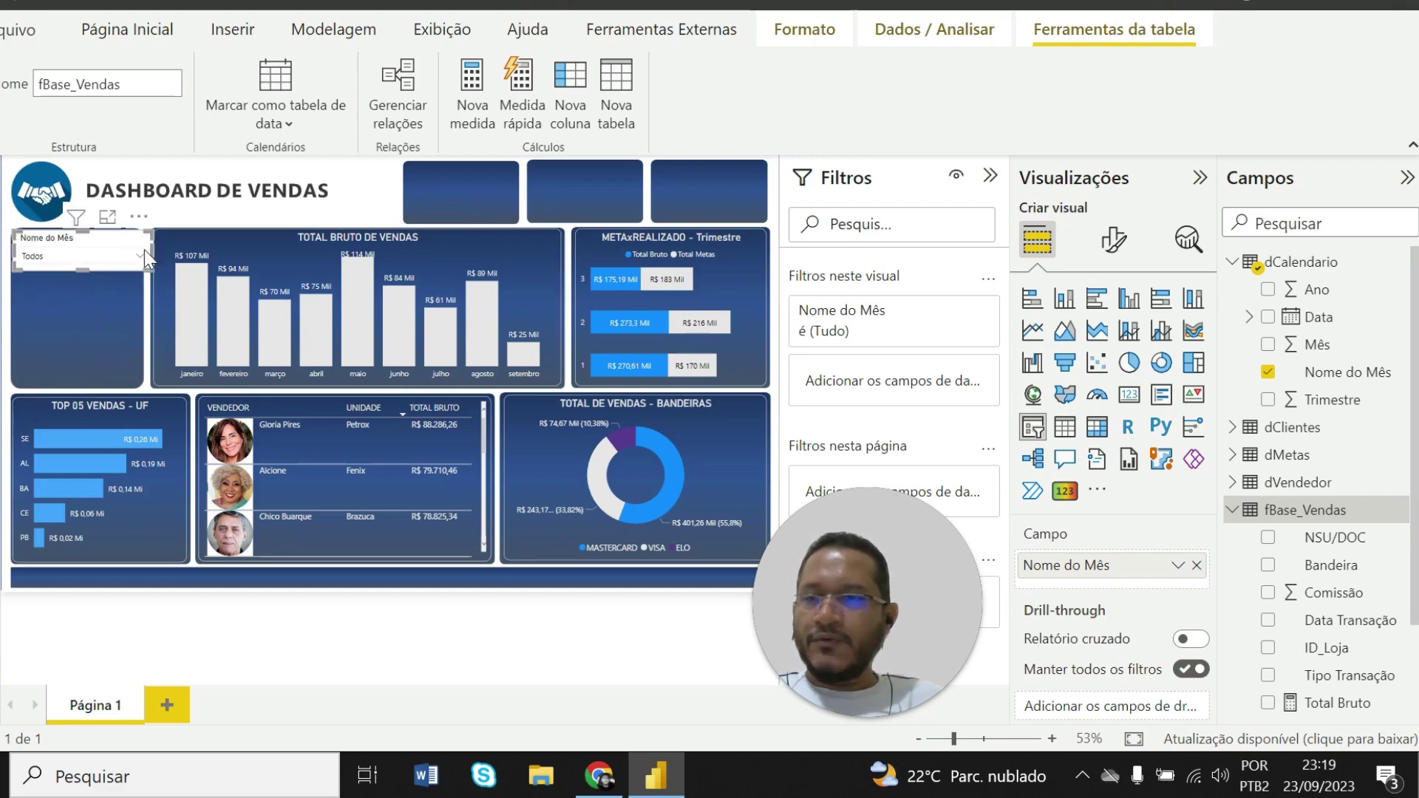
{"action": "left_click", "coordinate": [103, 296]}
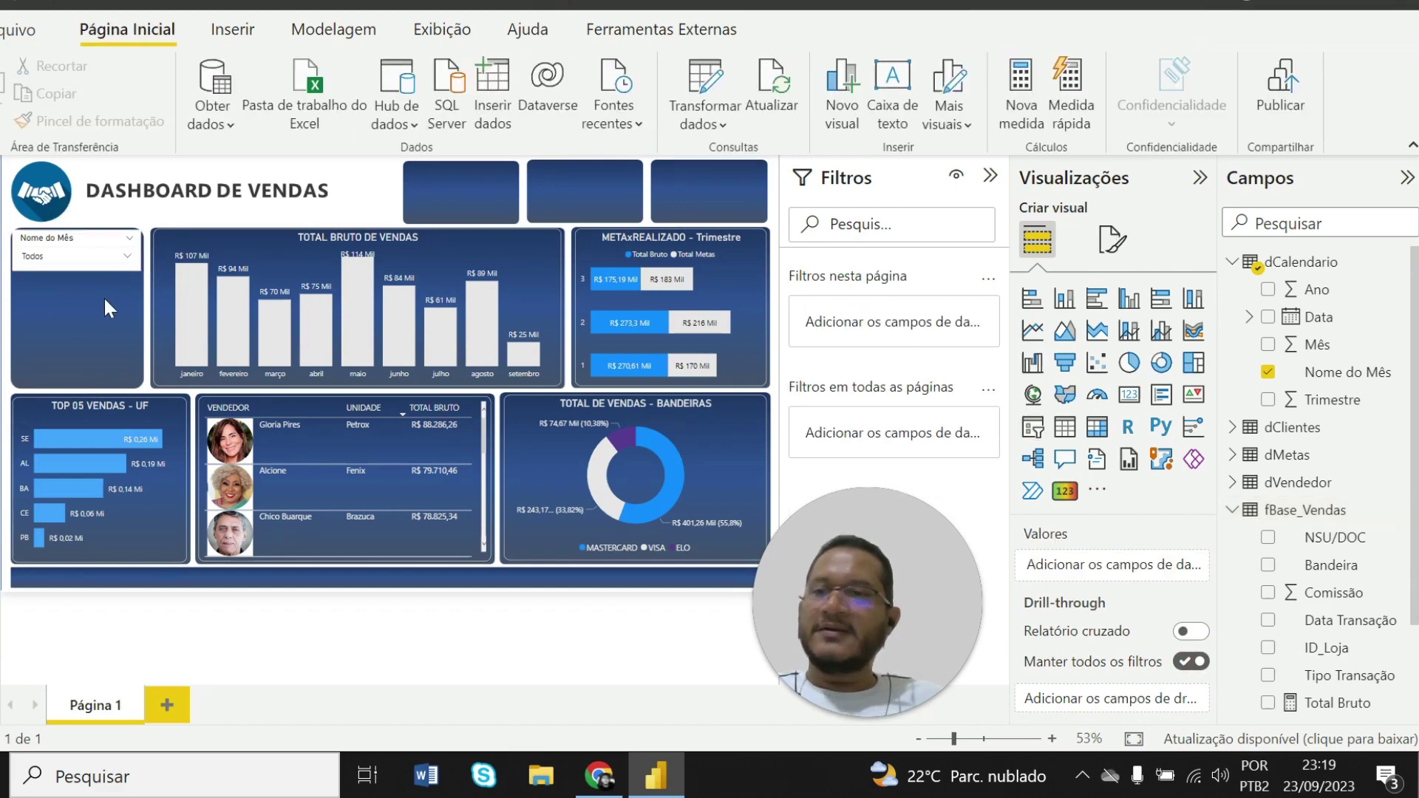
{"action": "left_click", "coordinate": [119, 256]}
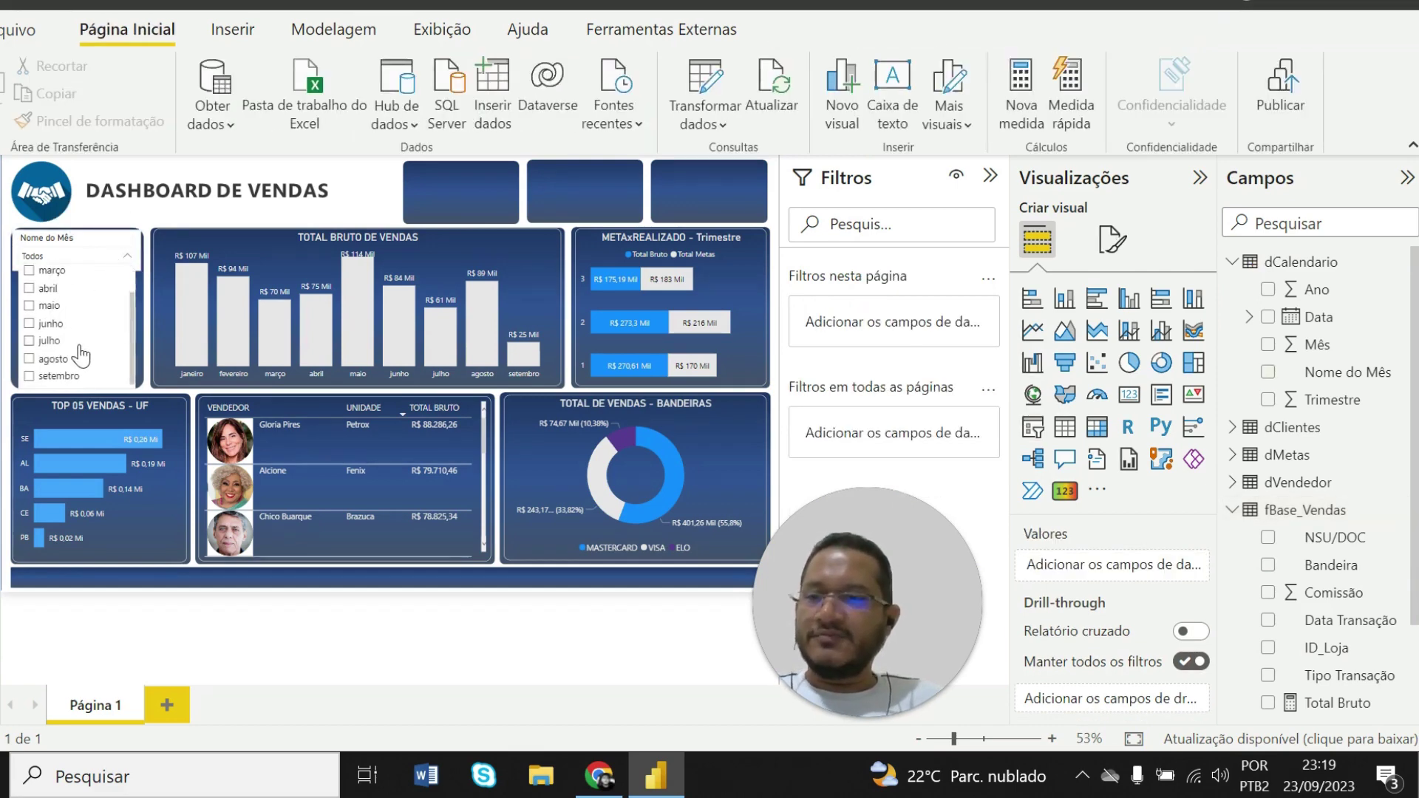
Collapse the month dropdown of the Nome do Mês slicer and turn off the slicer's Tela de fundo effect
{"action": "left_click", "coordinate": [127, 256]}
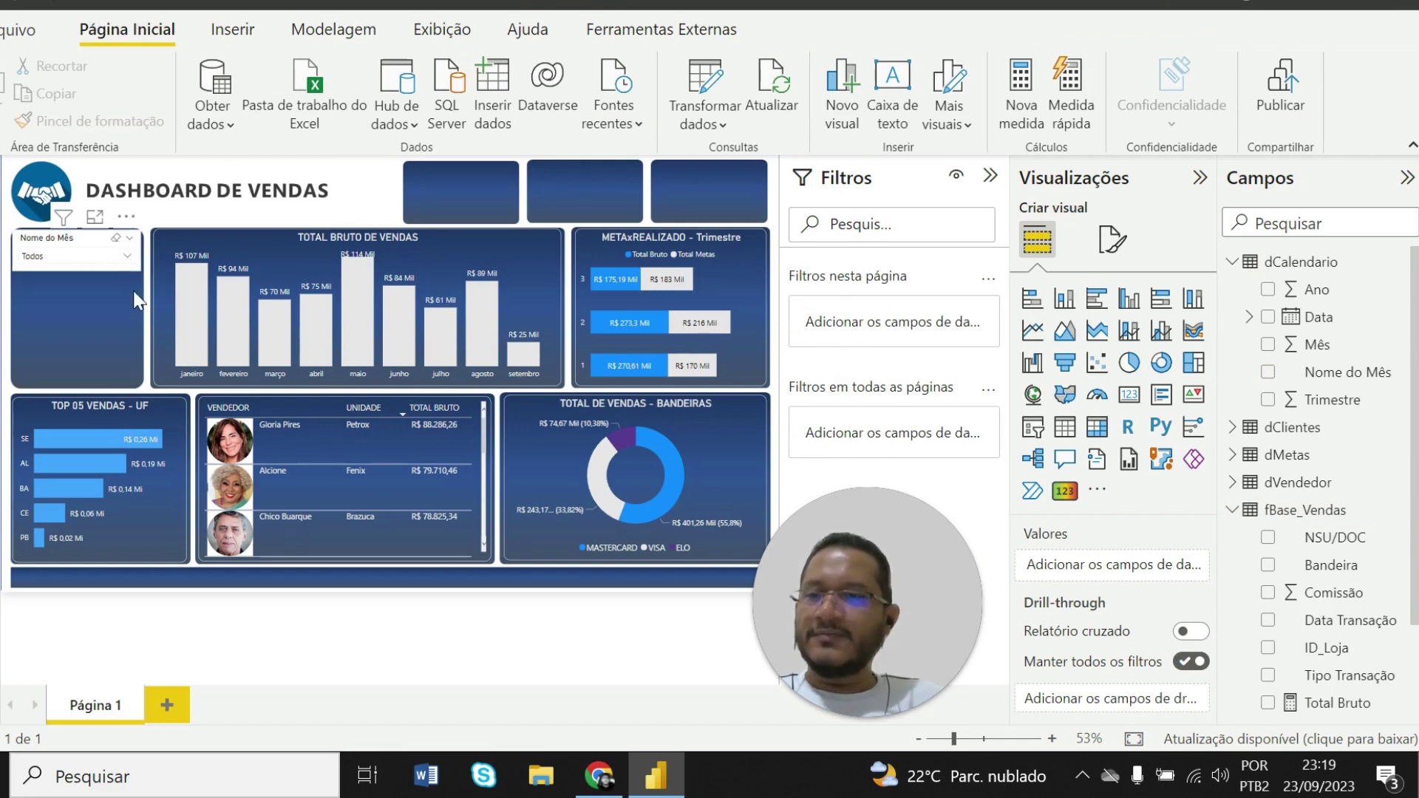
{"action": "left_click", "coordinate": [38, 268]}
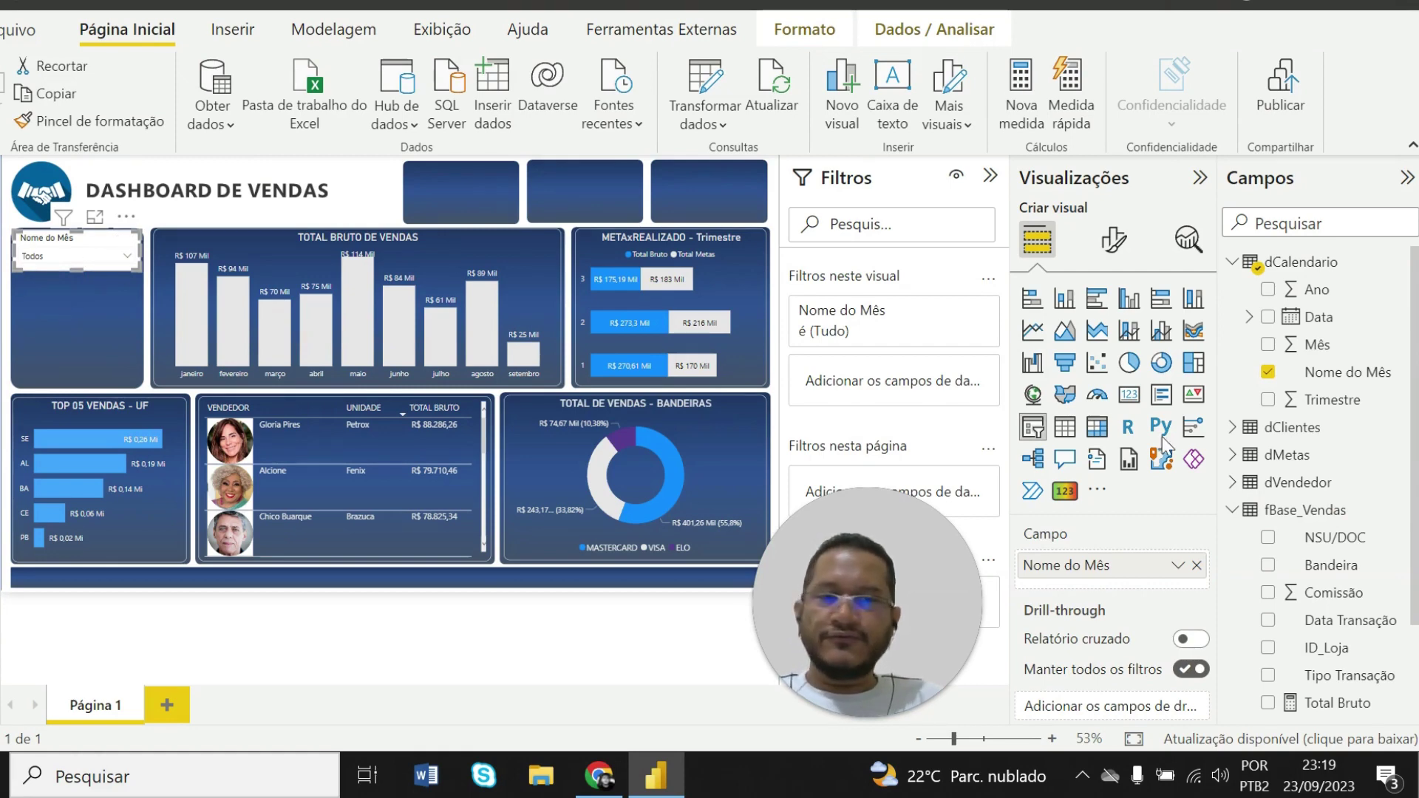
{"action": "left_click", "coordinate": [1116, 246]}
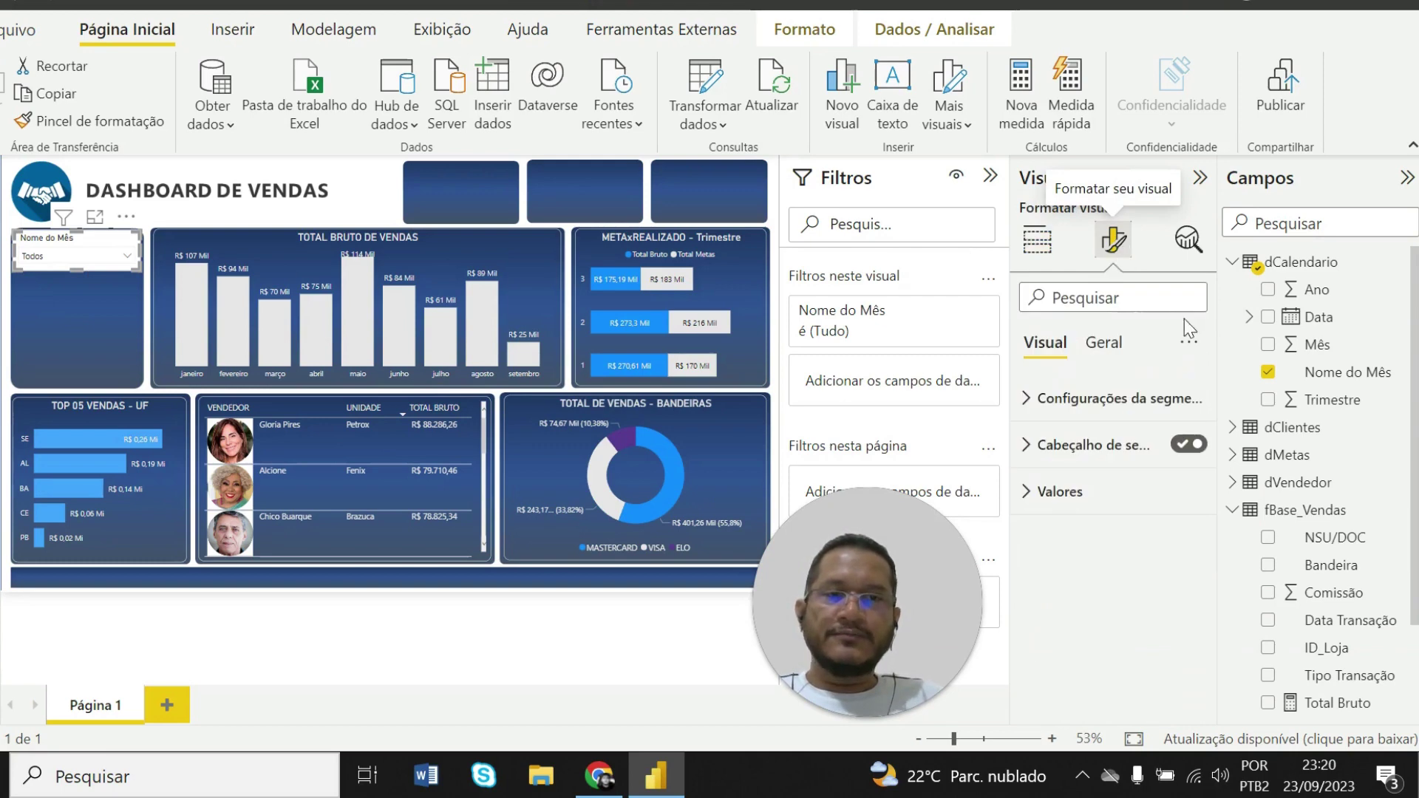
{"action": "left_click", "coordinate": [1113, 345]}
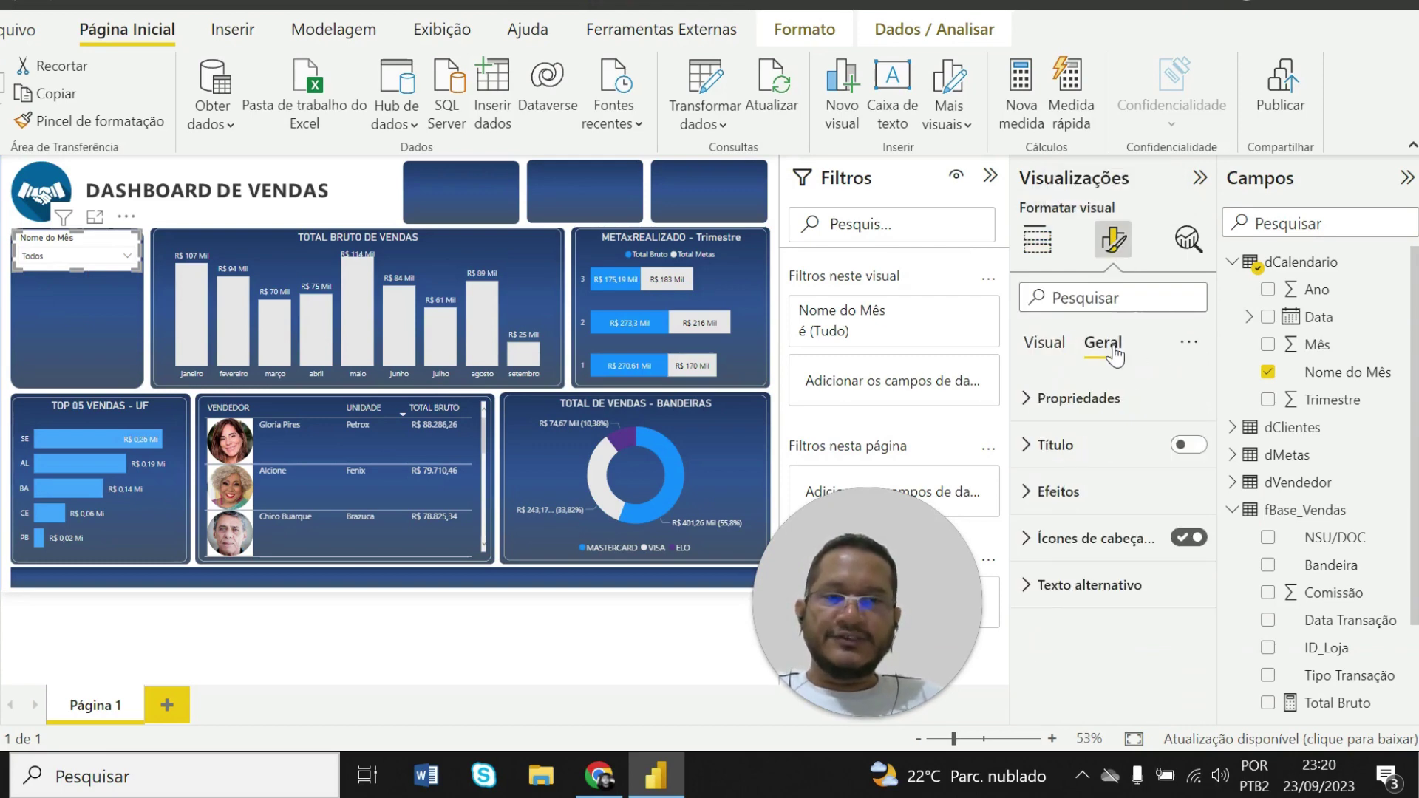
{"action": "left_click", "coordinate": [1053, 492]}
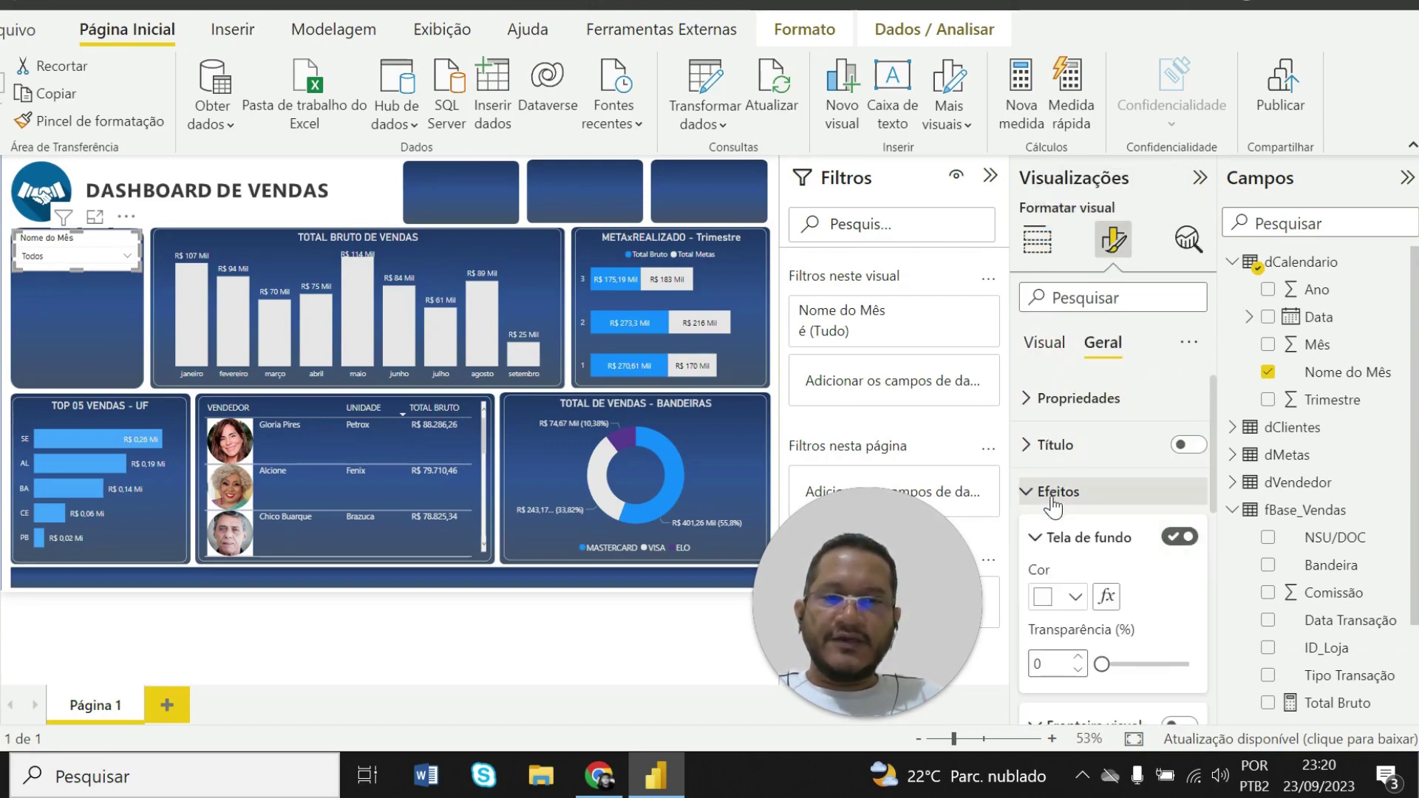
{"action": "left_click", "coordinate": [1180, 539]}
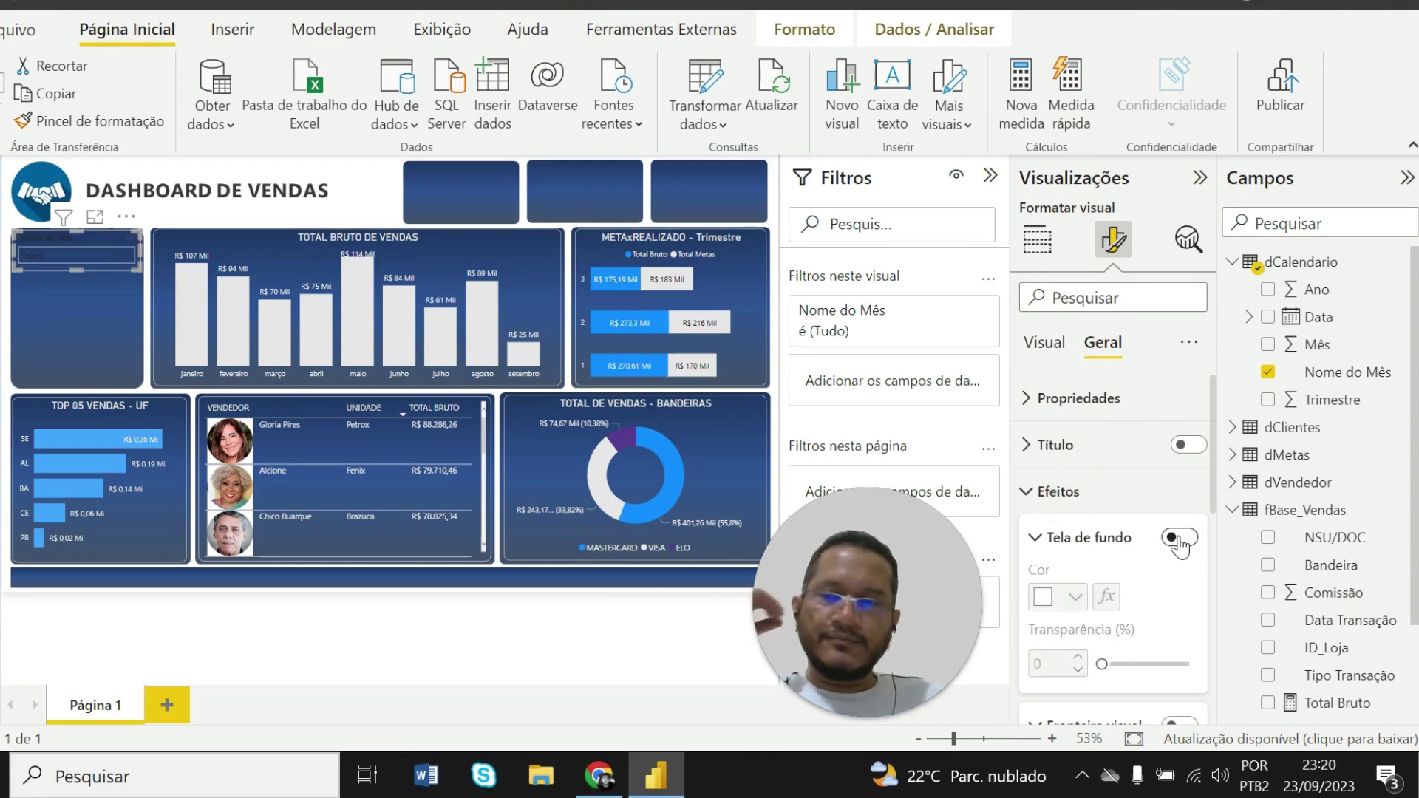
Set the background colour of the month slicer's Valores to Branco, 10% mais escuro
{"action": "left_click", "coordinate": [1044, 344]}
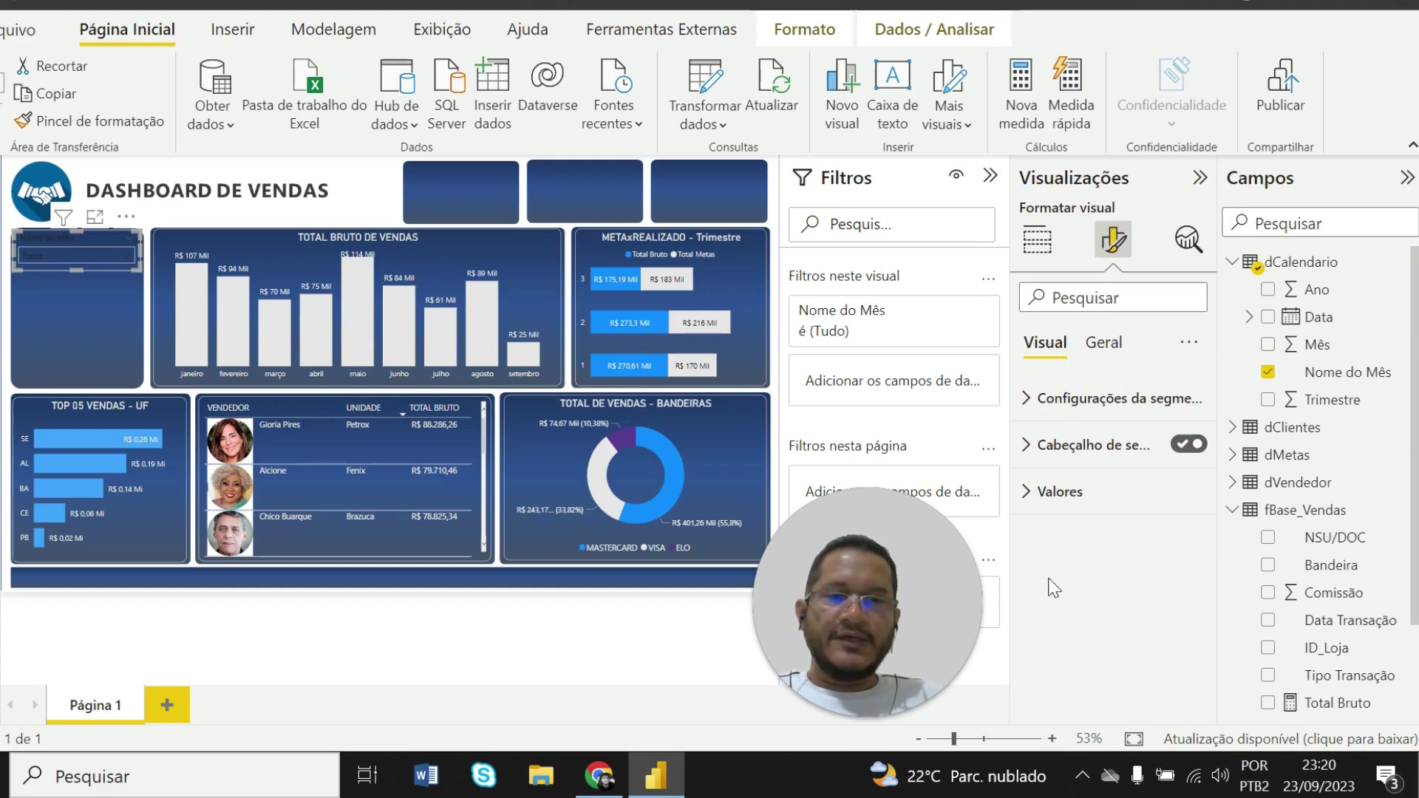
{"action": "left_click", "coordinate": [1033, 499]}
{"action": "scroll", "coordinate": [1138, 634], "scroll_direction": "down", "scroll_amount": 3}
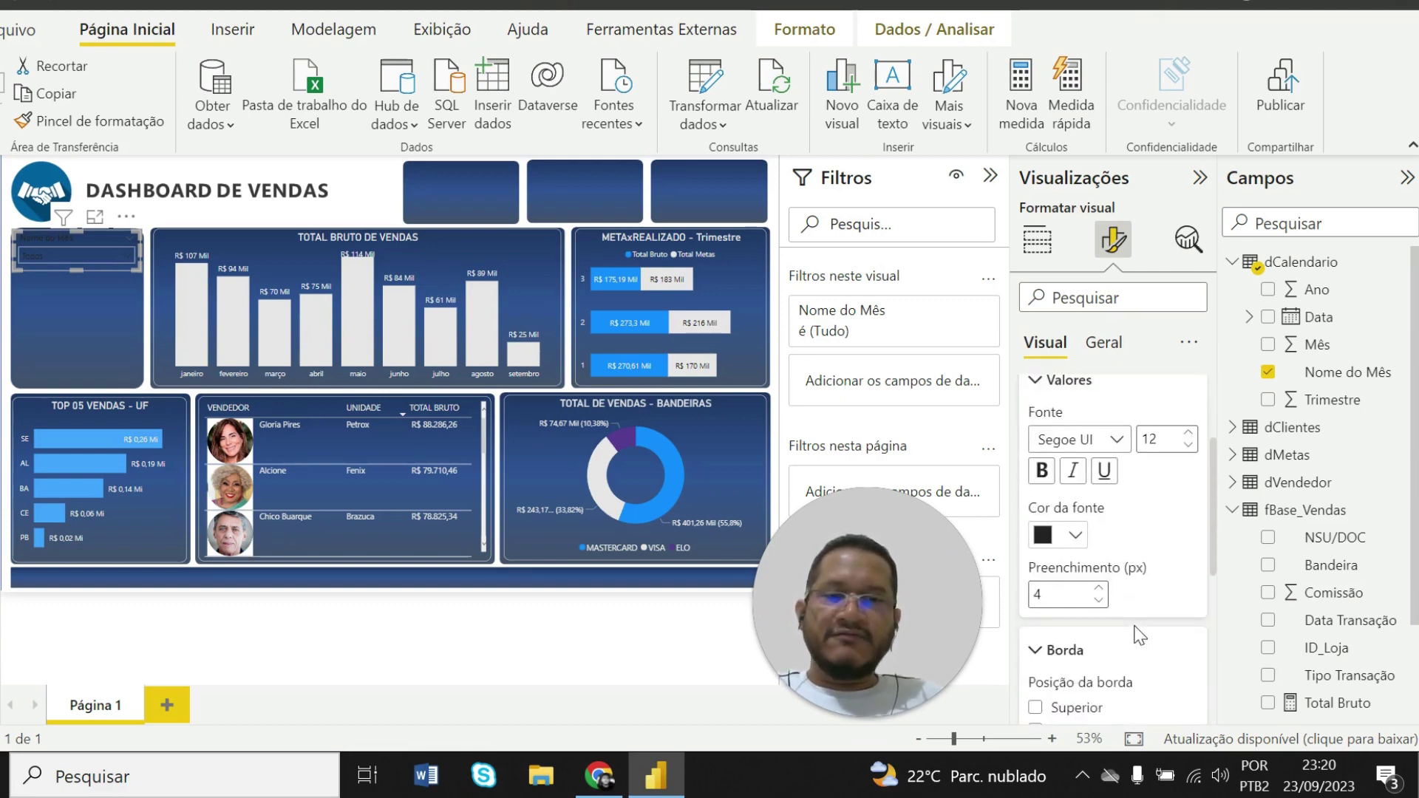
{"action": "scroll", "coordinate": [1138, 634], "scroll_direction": "down", "scroll_amount": 5}
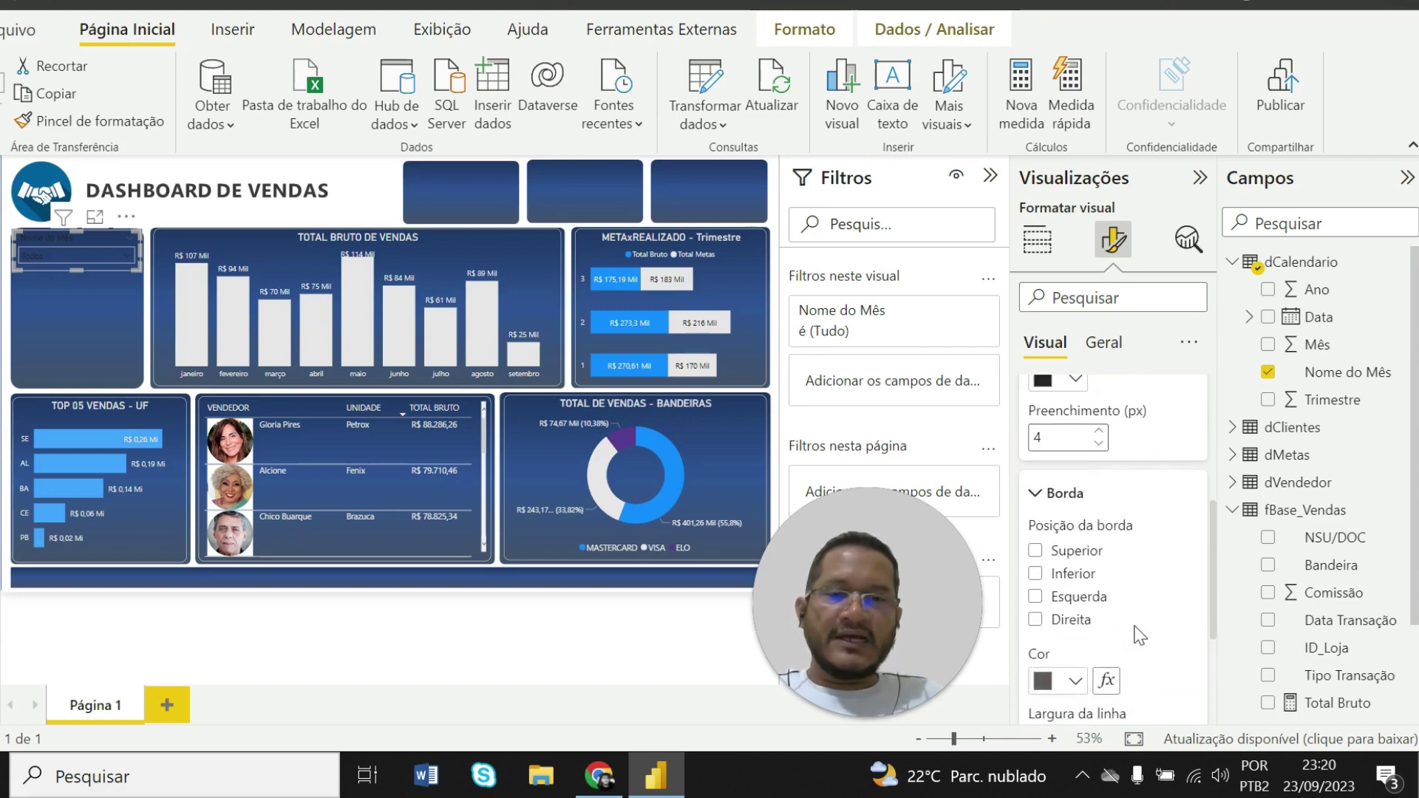
{"action": "scroll", "coordinate": [1138, 636], "scroll_direction": "down", "scroll_amount": 1}
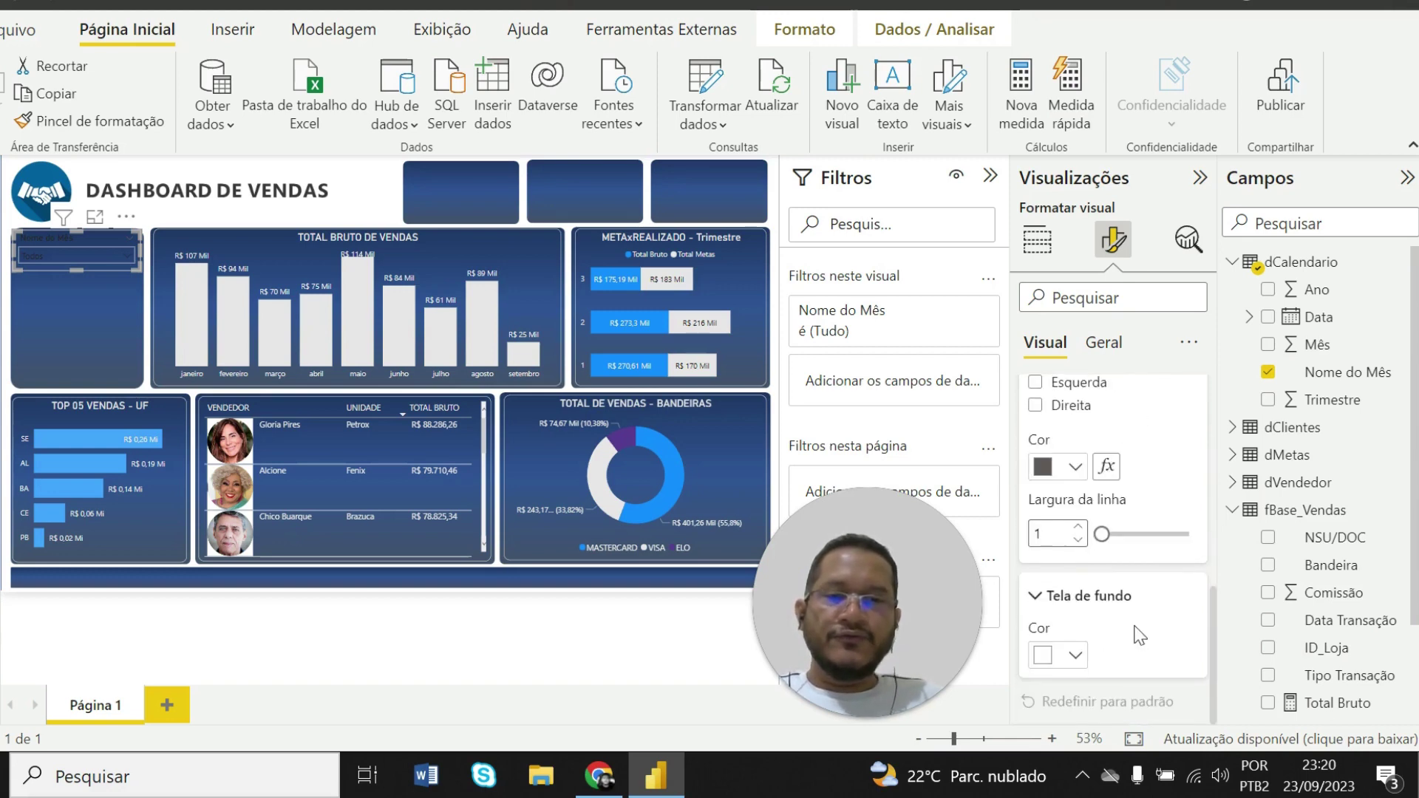
{"action": "left_click", "coordinate": [1076, 655]}
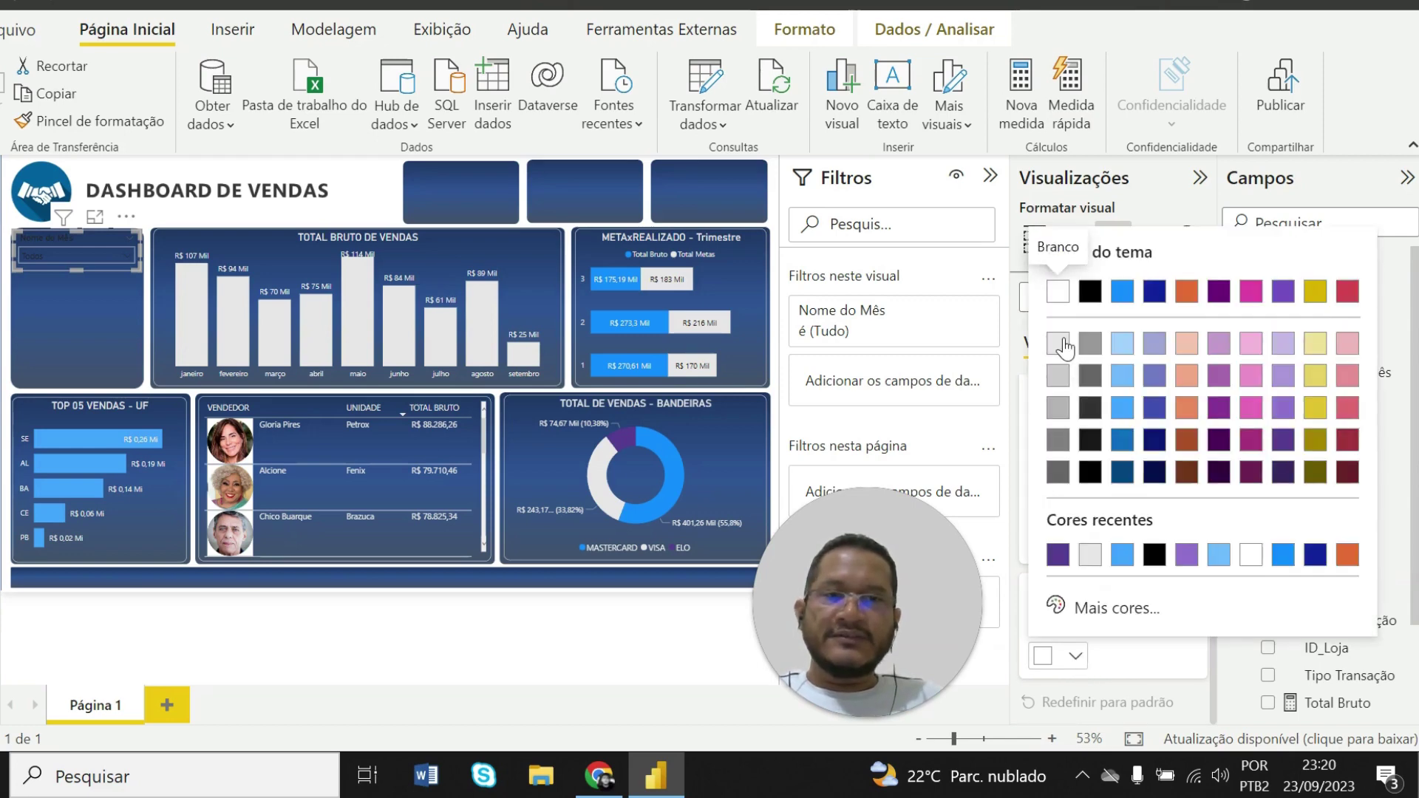
{"action": "left_click", "coordinate": [1056, 347]}
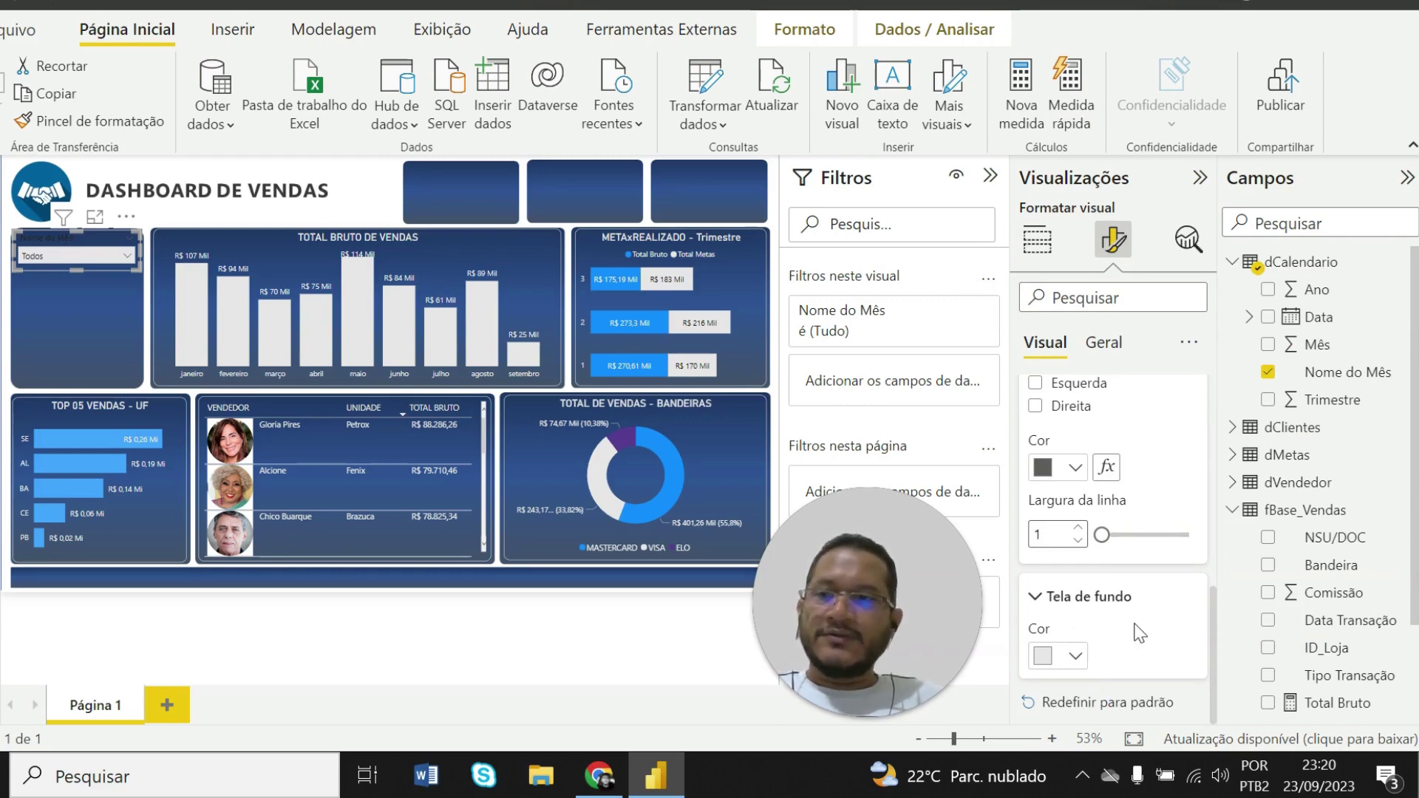
{"action": "scroll", "coordinate": [1139, 634], "scroll_direction": "up", "scroll_amount": 5}
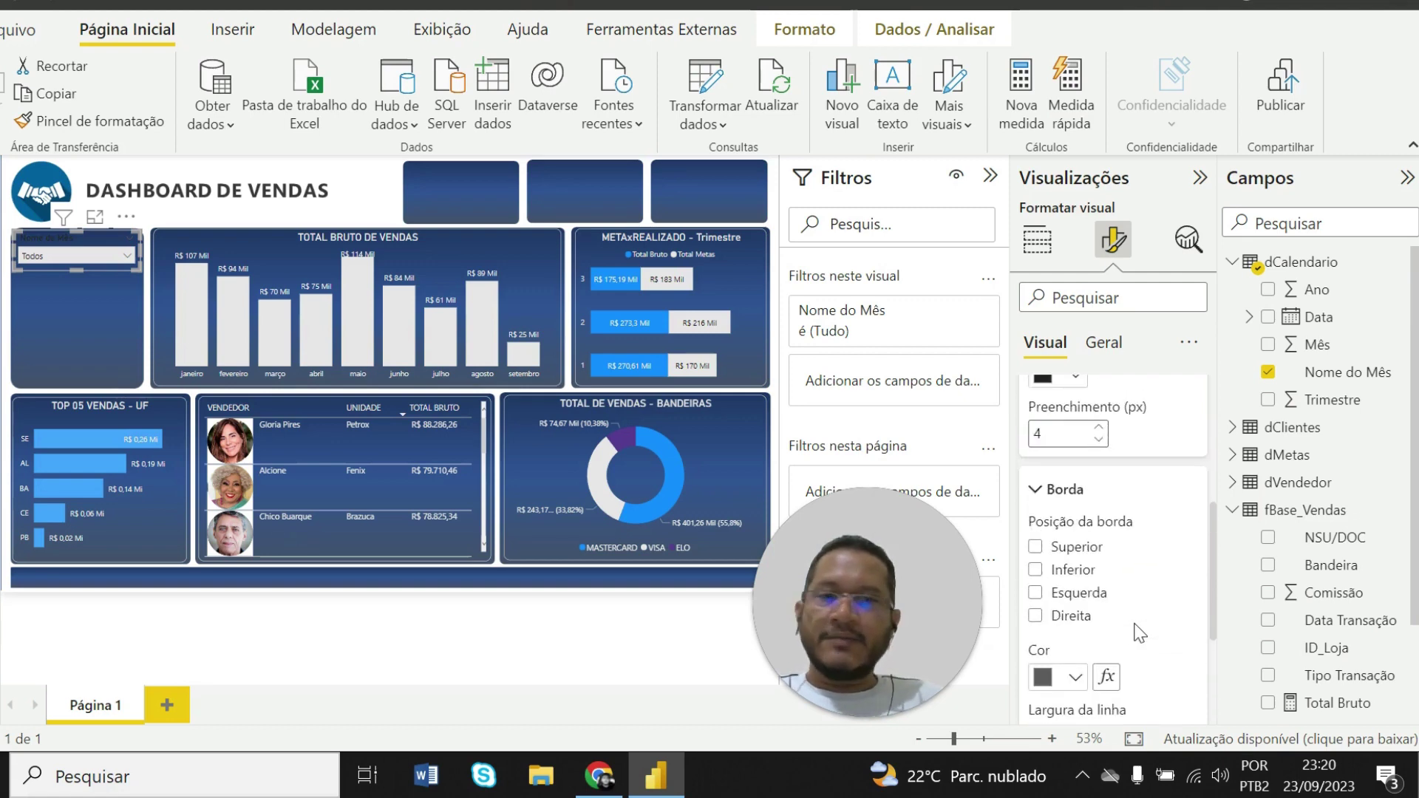
{"action": "scroll", "coordinate": [1139, 633], "scroll_direction": "up", "scroll_amount": 2}
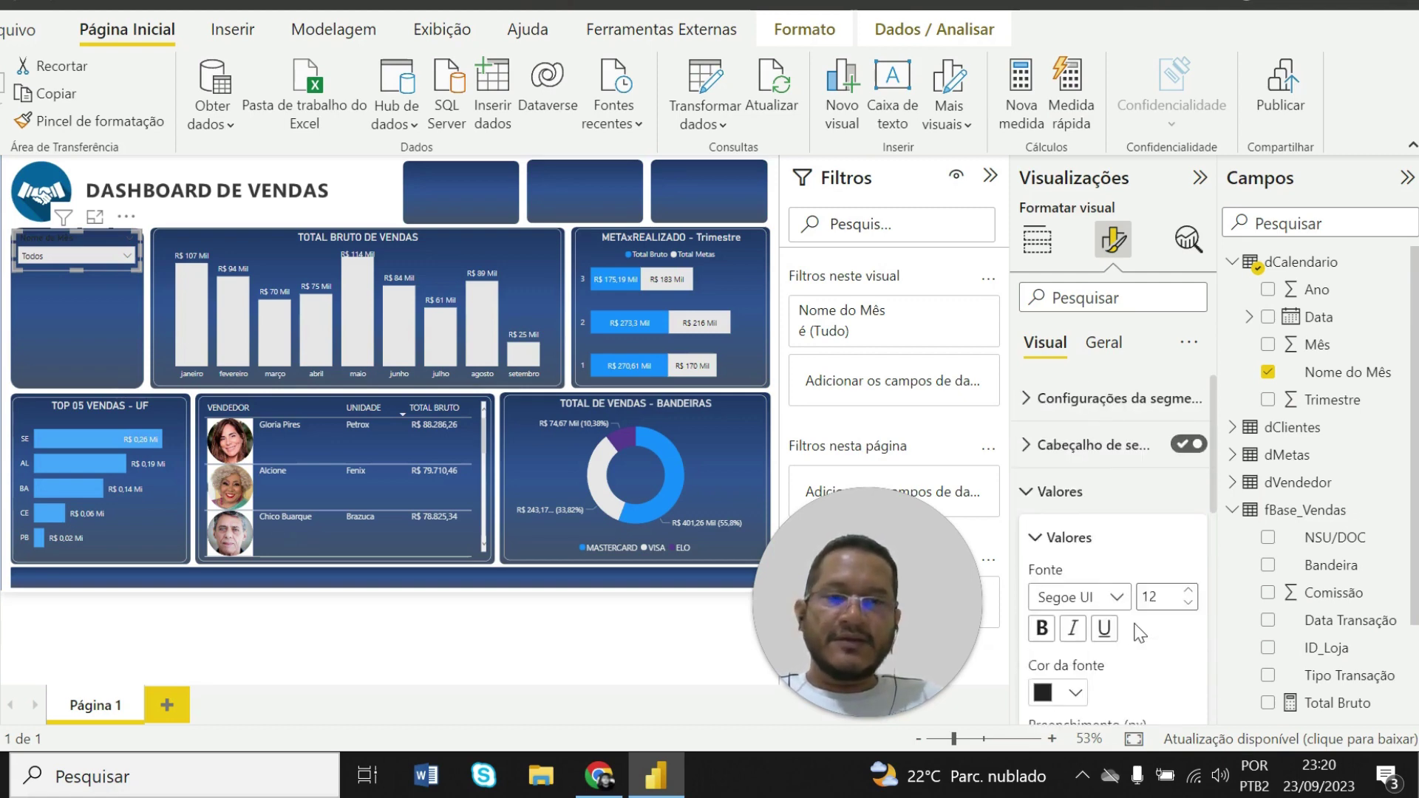
{"action": "left_click", "coordinate": [1032, 497]}
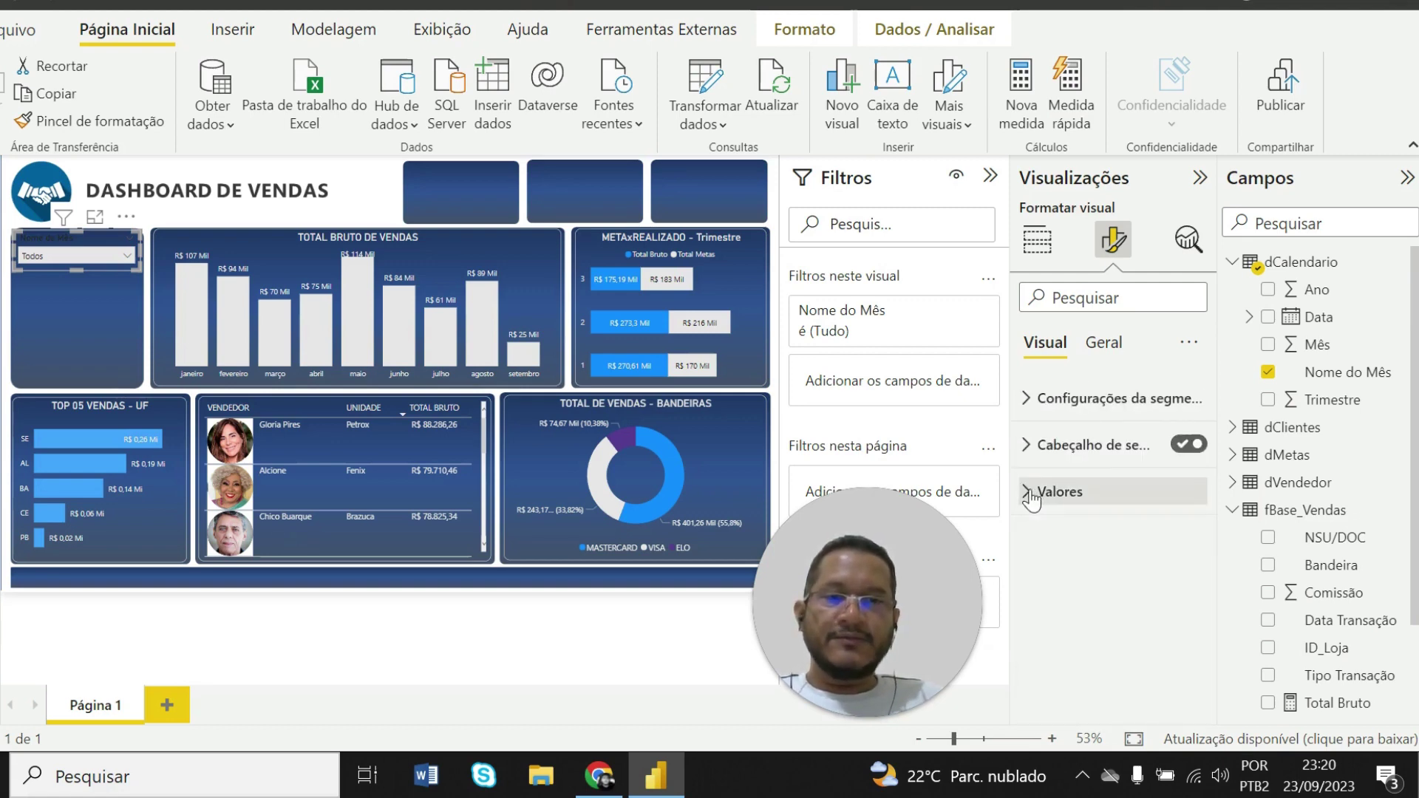
Set the font colour of the month slicer's header text to Branco, 10% mais escuro
{"action": "left_click", "coordinate": [1027, 447]}
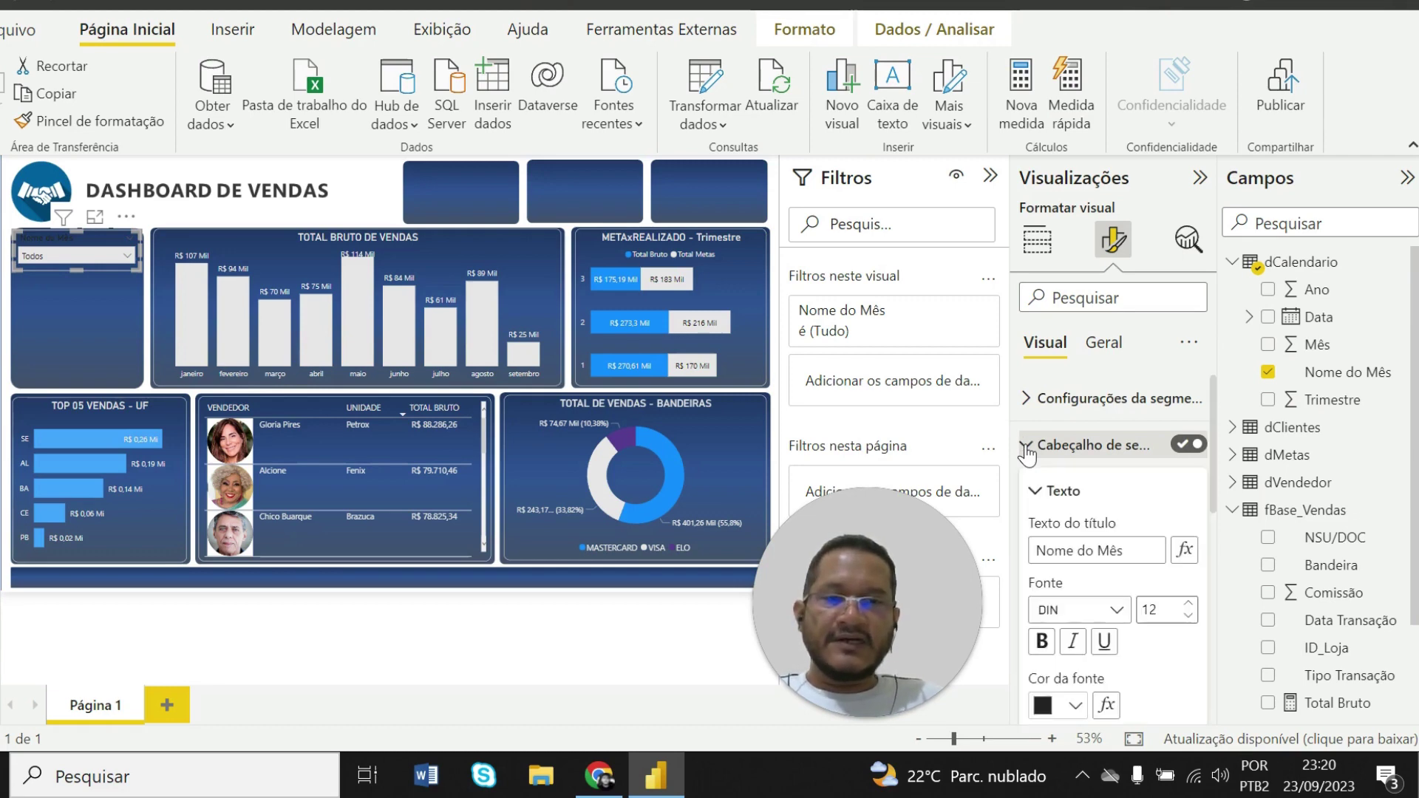
{"action": "scroll", "coordinate": [1129, 584], "scroll_direction": "down", "scroll_amount": 1}
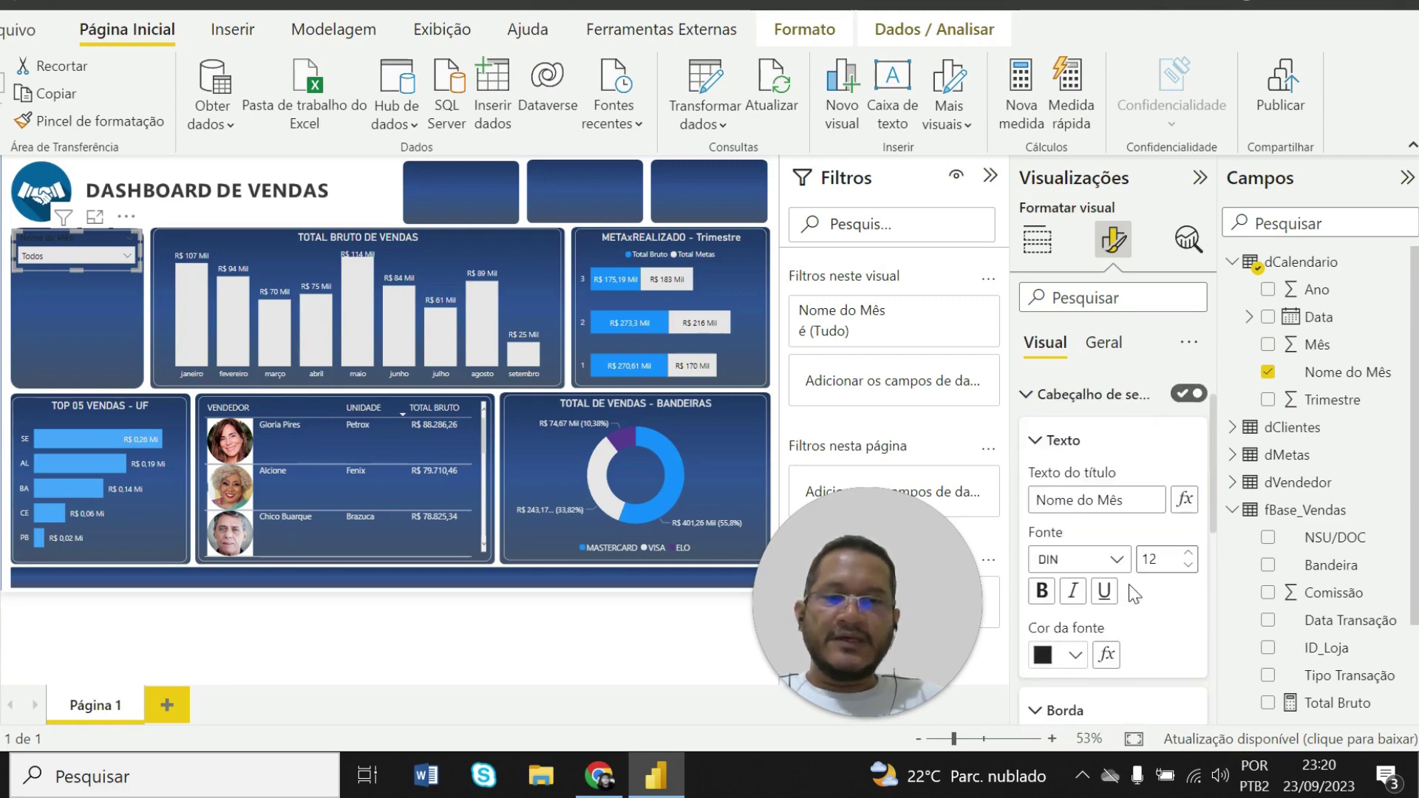
{"action": "left_click", "coordinate": [1075, 655]}
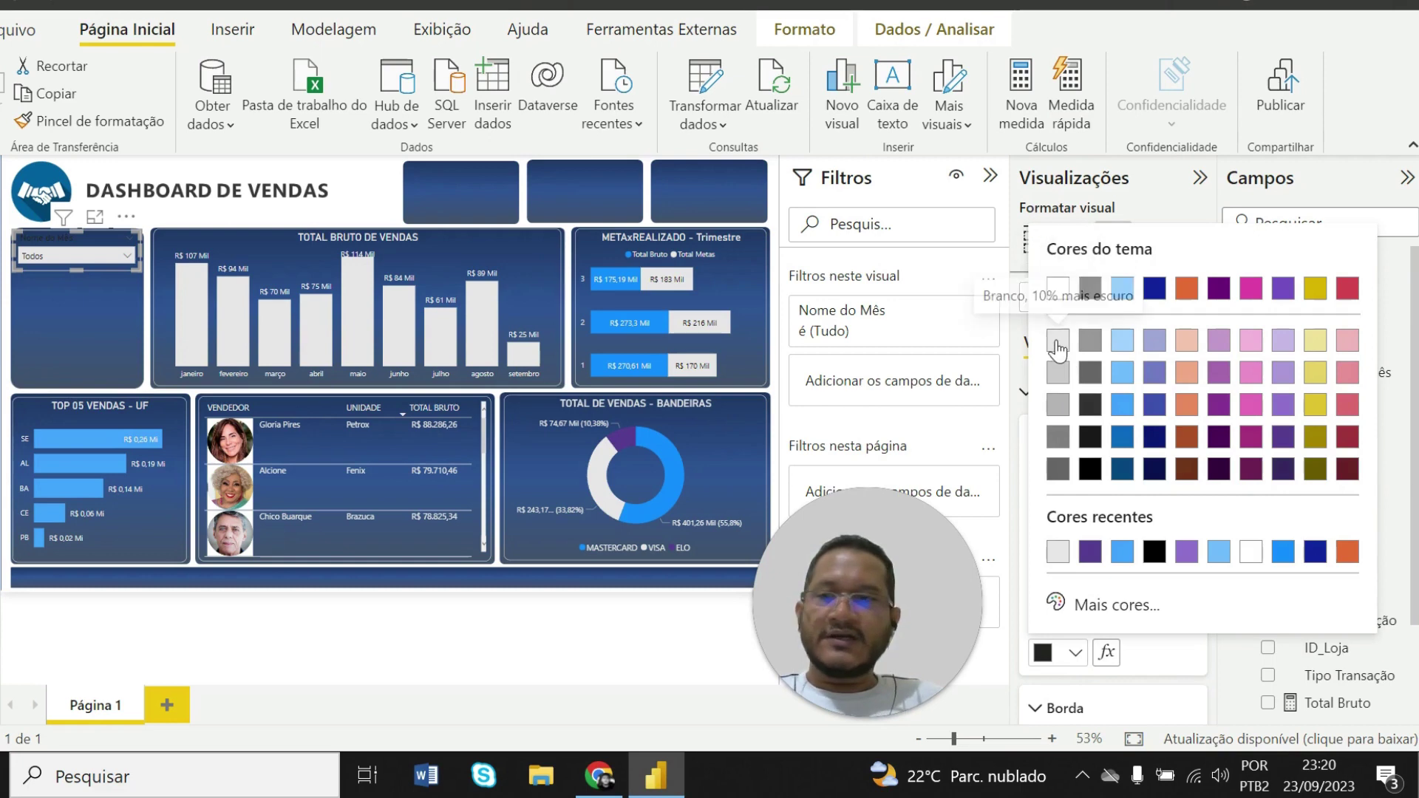
{"action": "left_click", "coordinate": [1058, 344]}
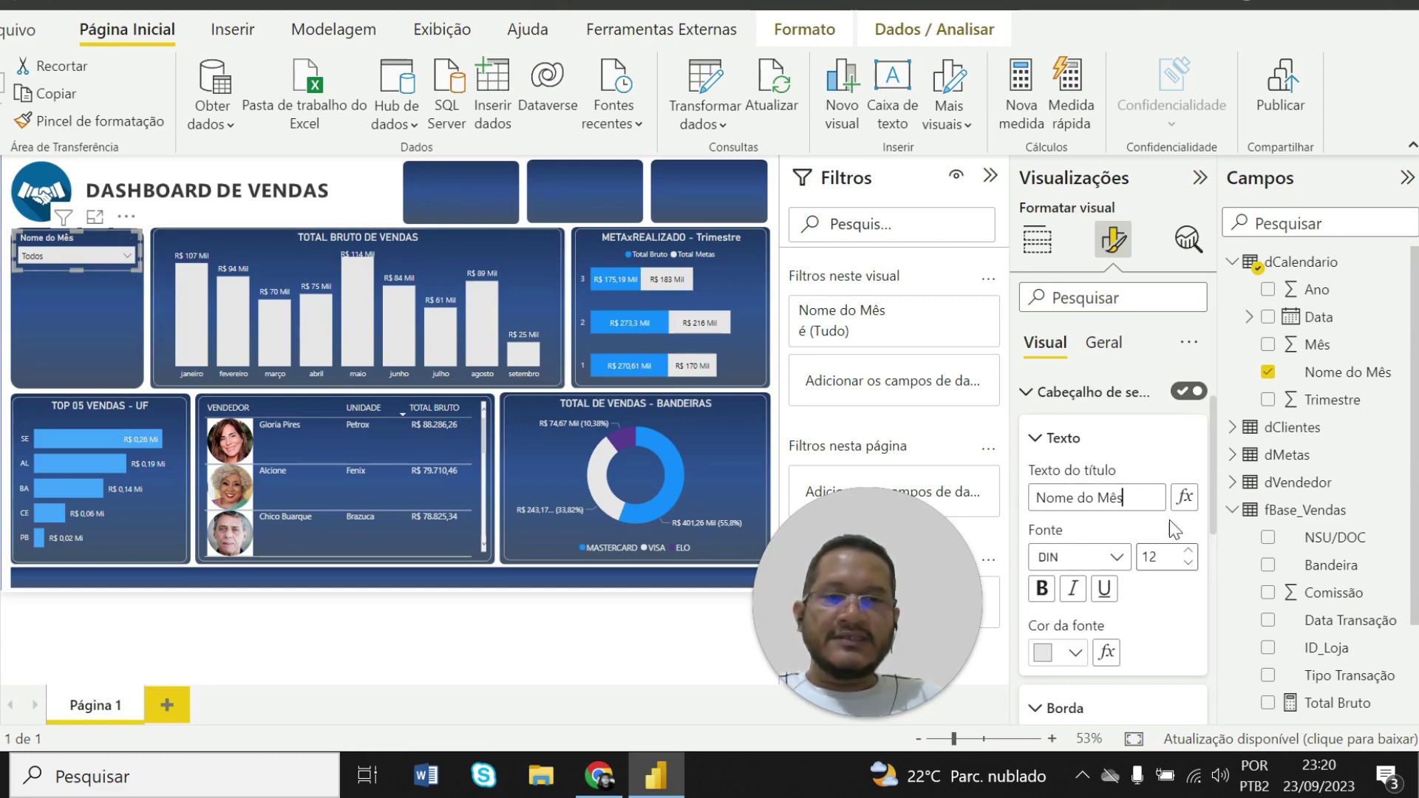
Replace the title text of the month slicer's header with MES
{"action": "left_click_drag", "start_coordinate": [1145, 494], "coordinate": [1033, 497]}
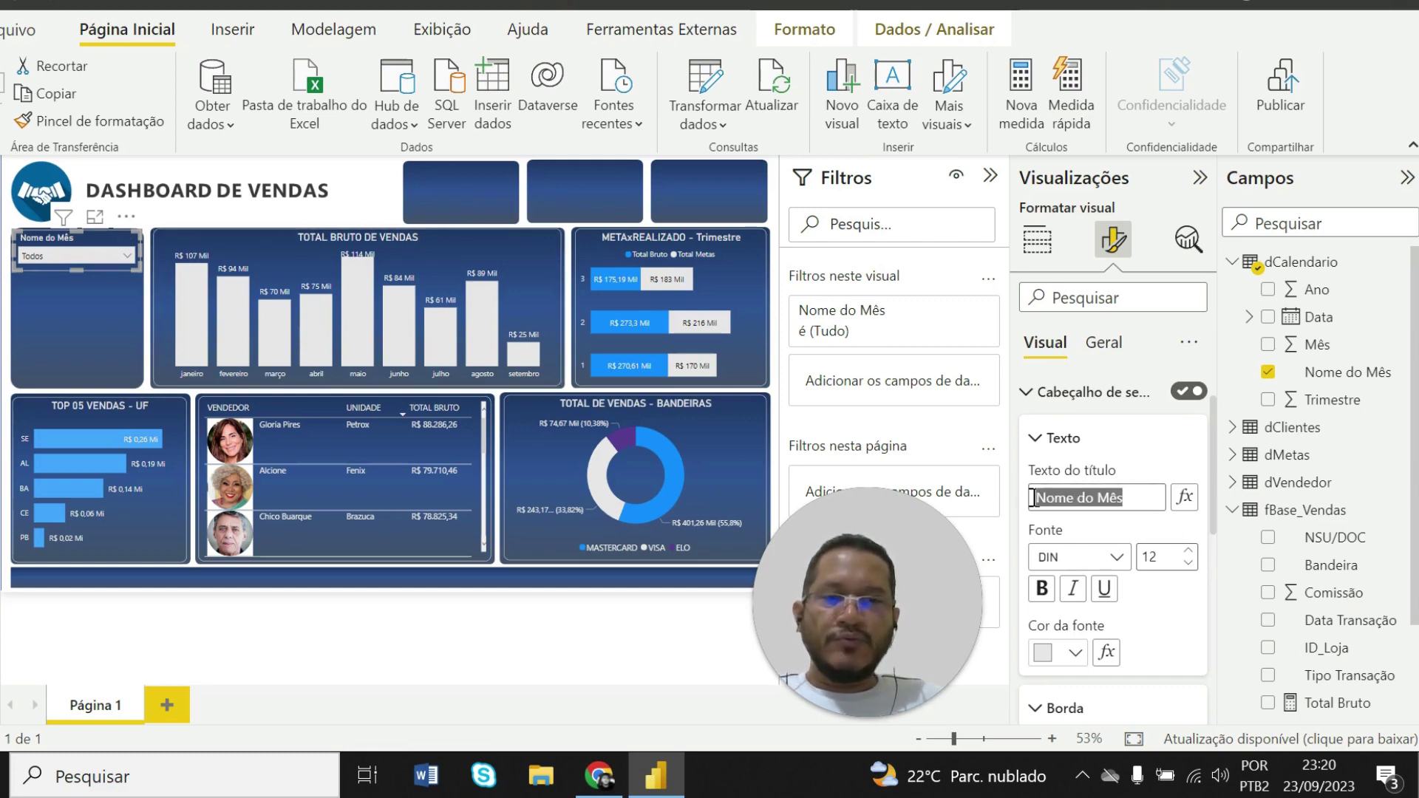
{"action": "type", "text": "me"}
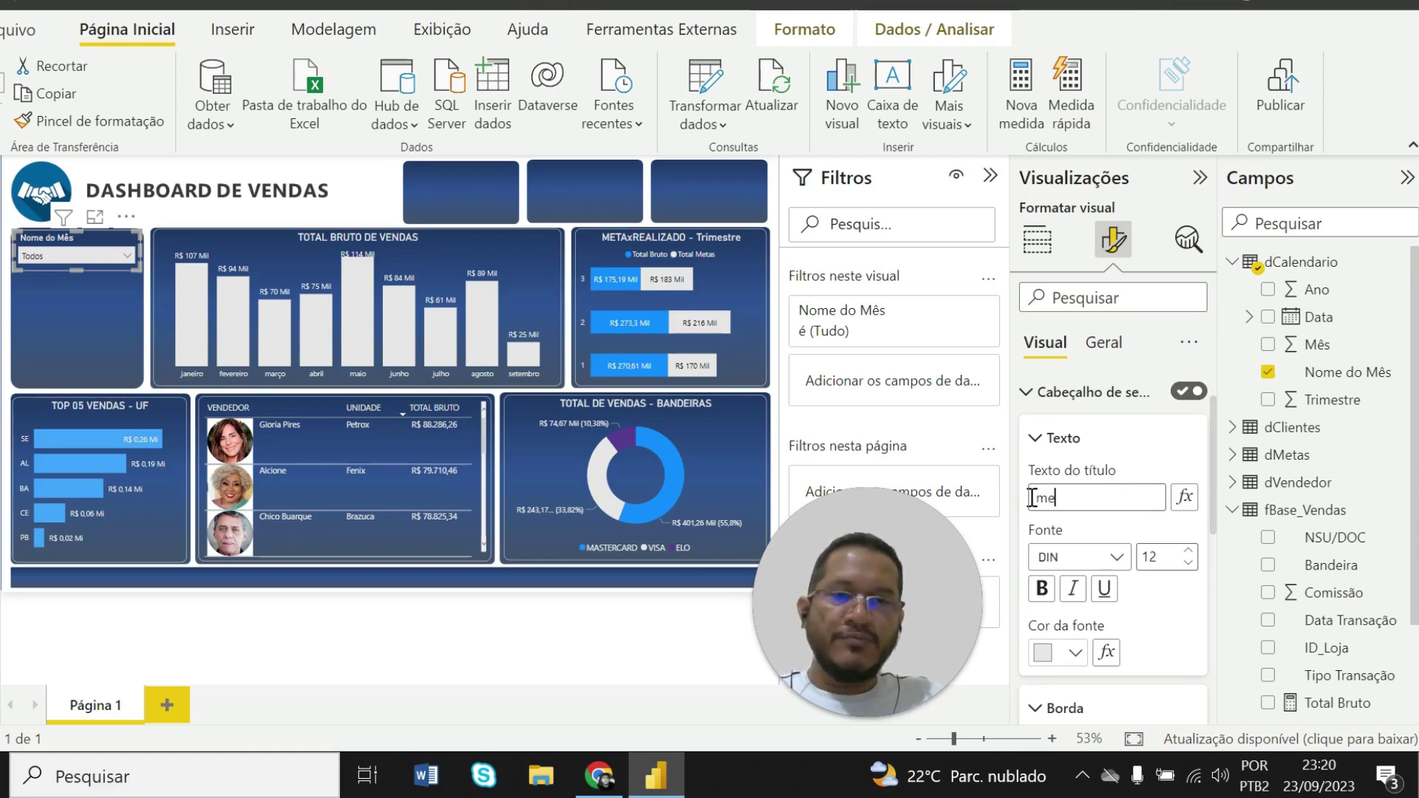
{"action": "key", "text": "BackSpace"}
{"action": "key", "text": "BackSpace"}
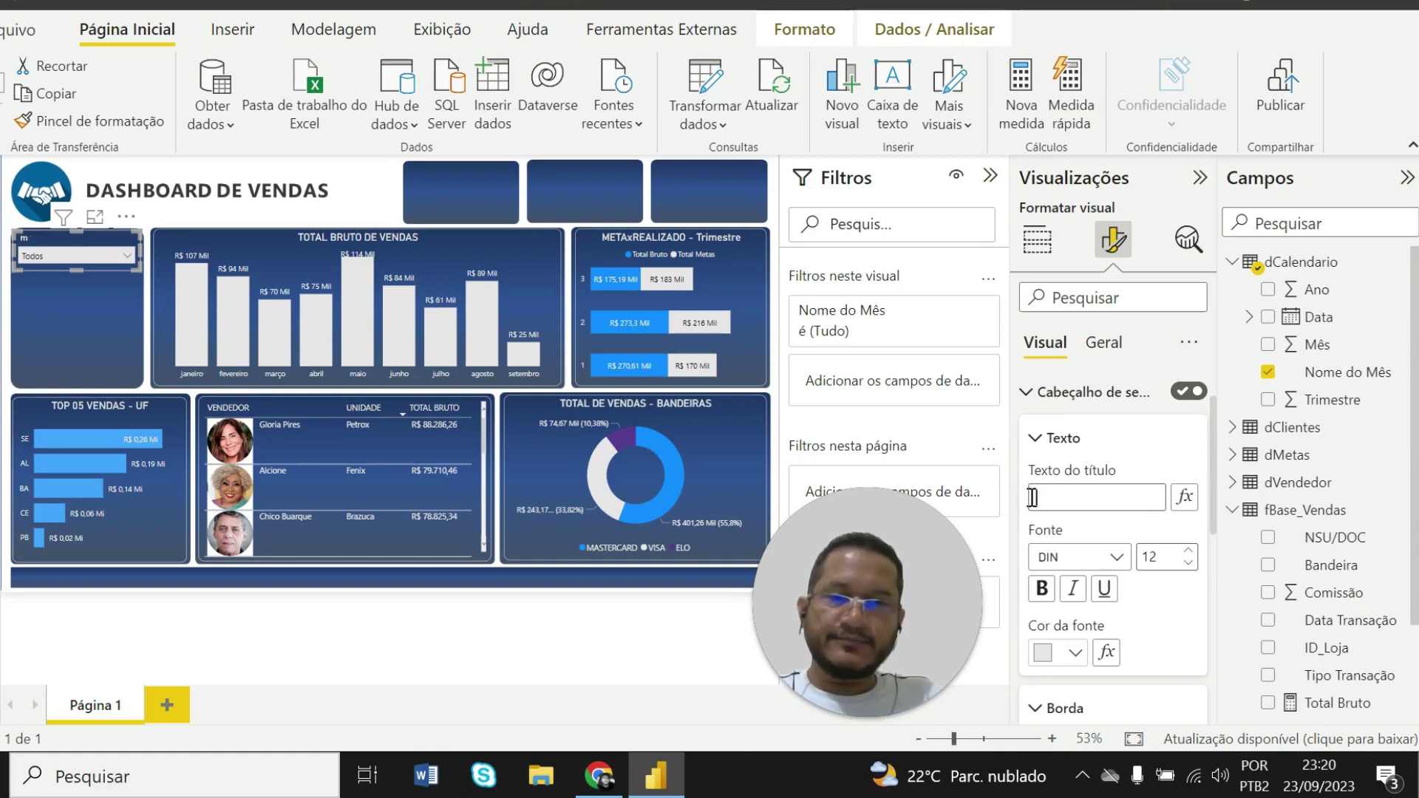
{"action": "type", "text": "MES"}
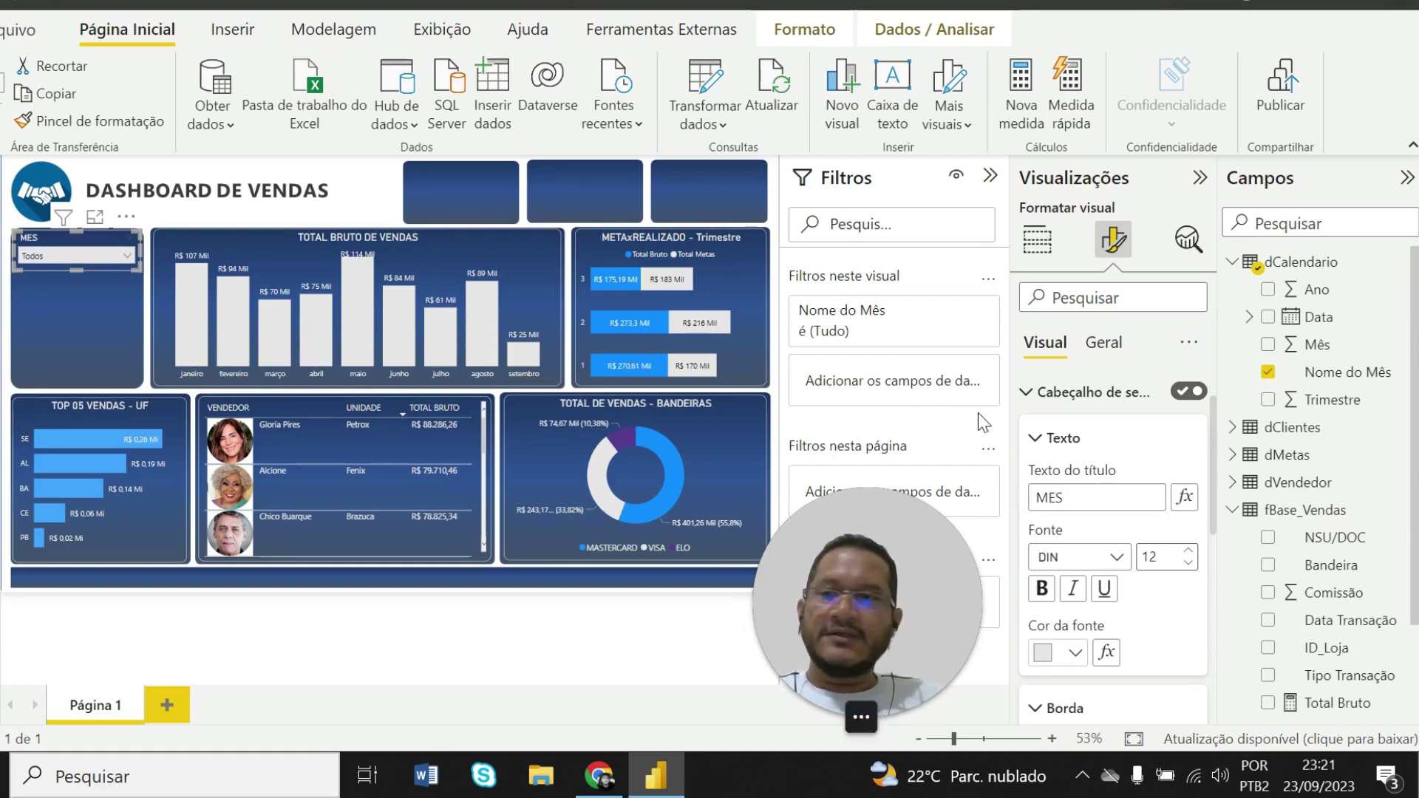
{"action": "left_click", "coordinate": [1032, 391]}
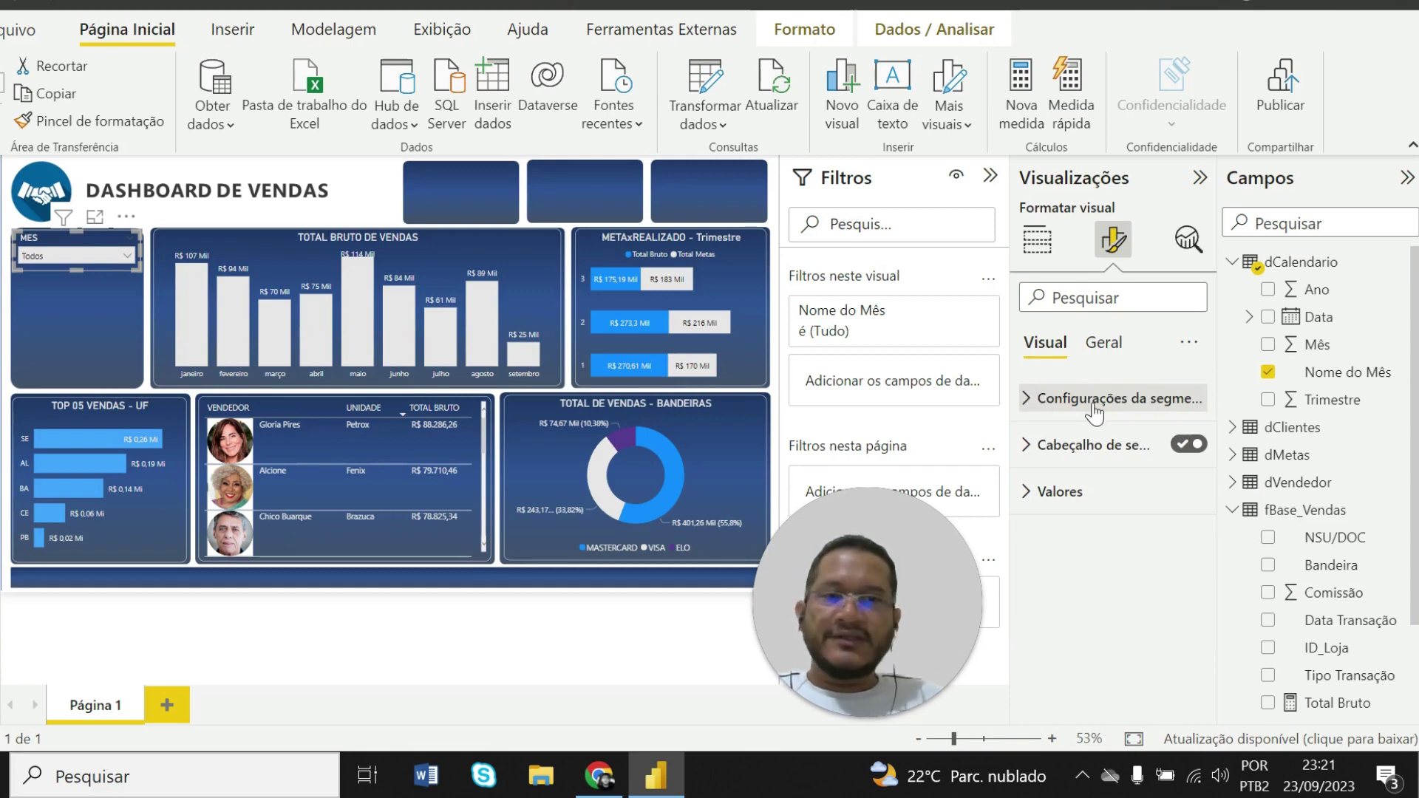
Enable the MES slicer's Fronteira visual in Branco, 10% mais escuro, with 10 px rounded corners, and deselect the slicer
{"action": "left_click", "coordinate": [1101, 346]}
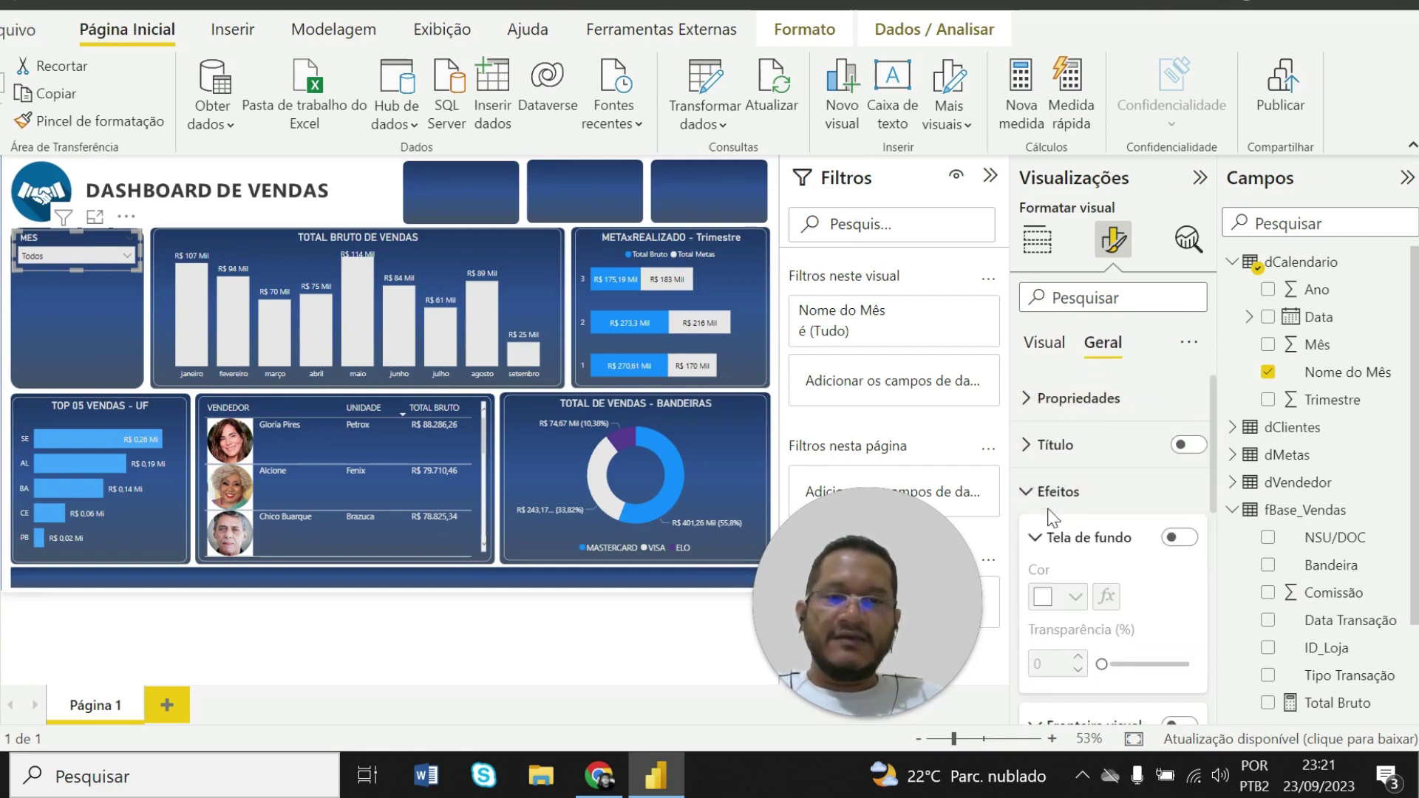
{"action": "left_click", "coordinate": [1040, 540]}
{"action": "scroll", "coordinate": [1185, 591], "scroll_direction": "down", "scroll_amount": 1}
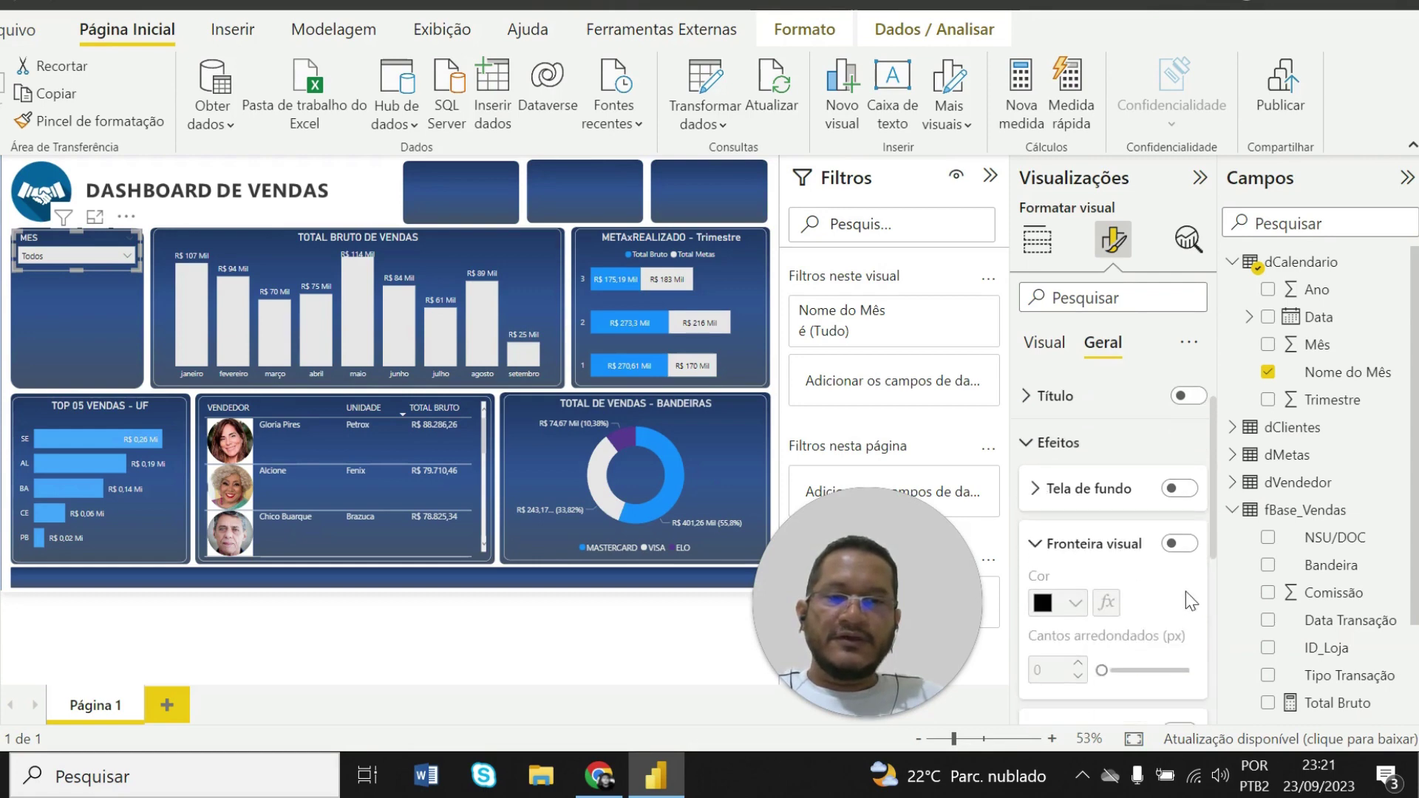
{"action": "left_click", "coordinate": [1183, 542]}
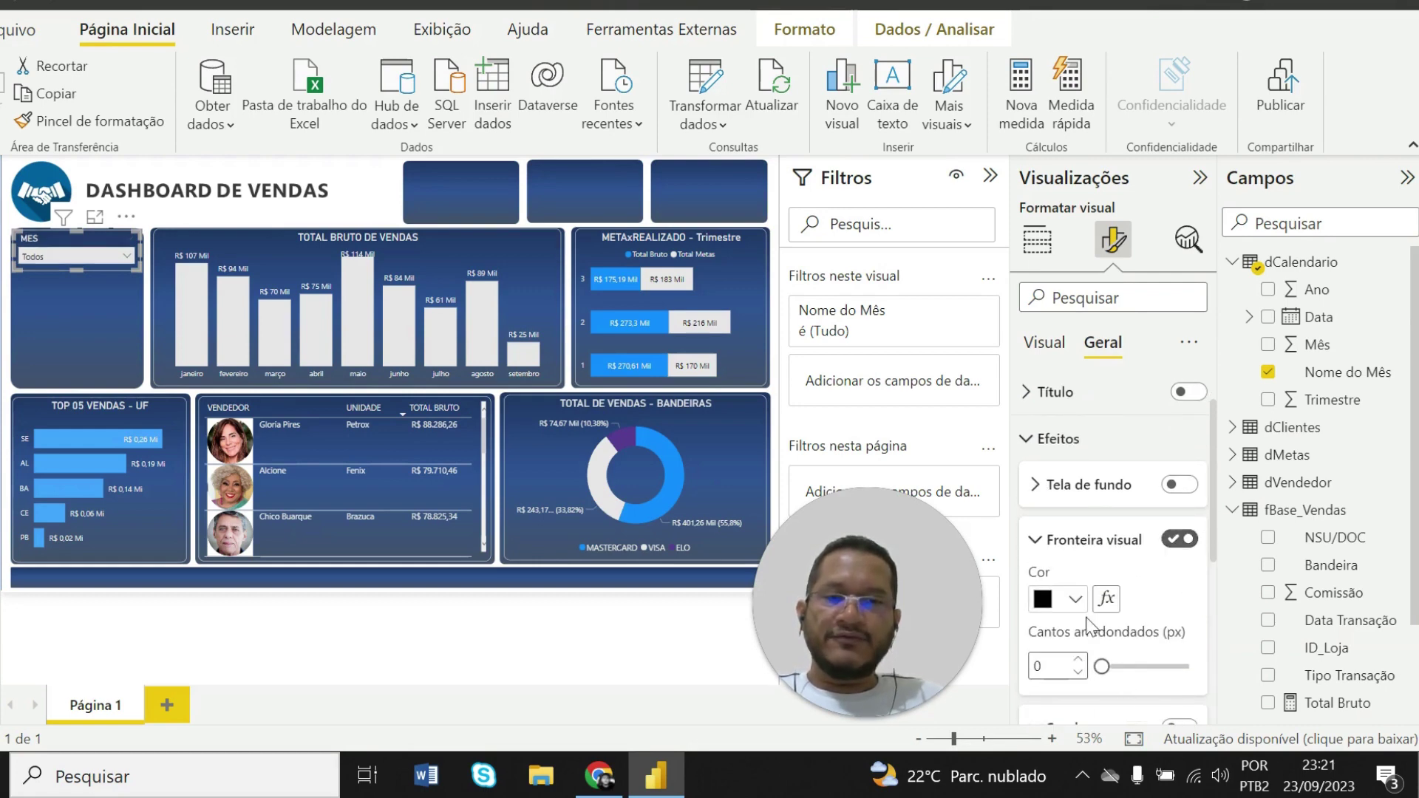
{"action": "left_click", "coordinate": [1077, 600]}
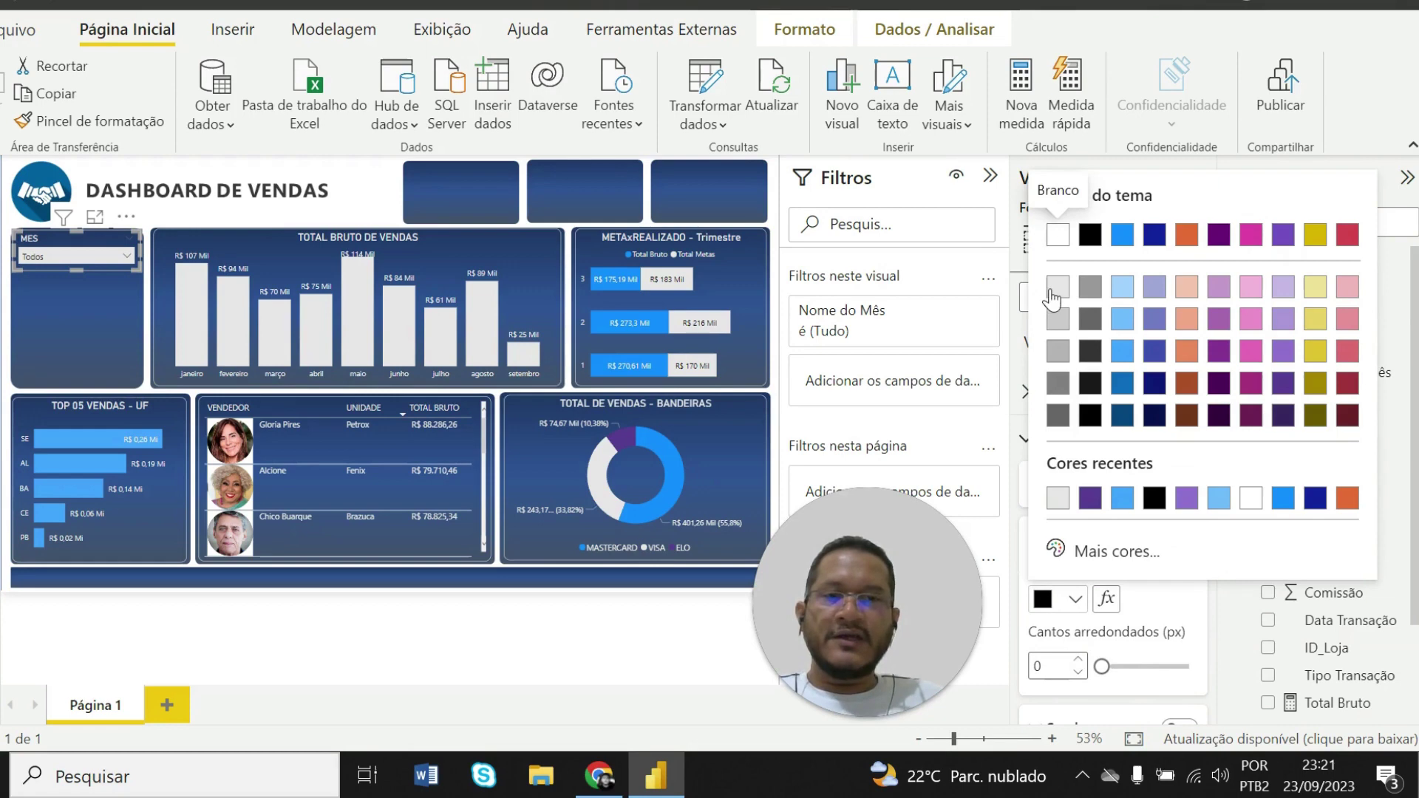
{"action": "left_click", "coordinate": [1057, 296]}
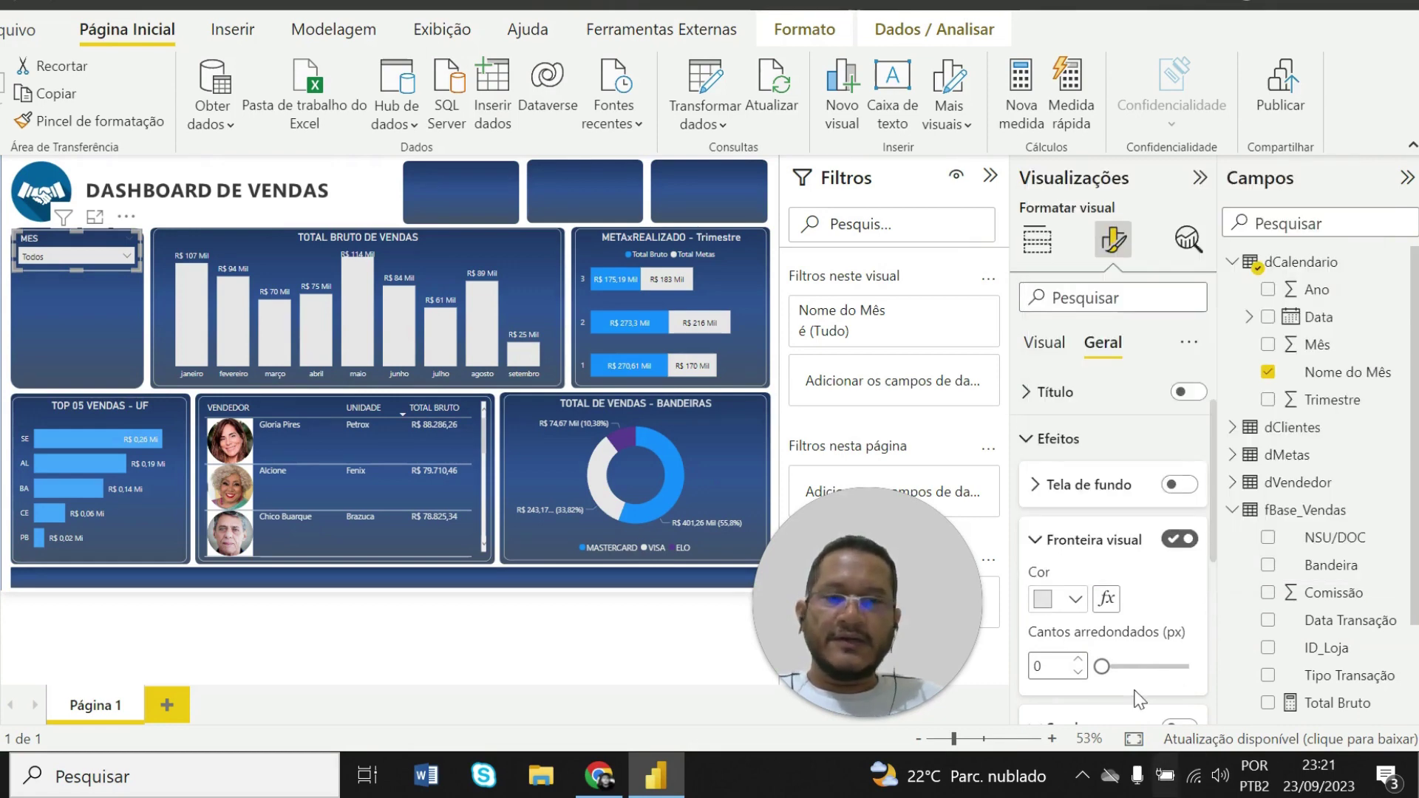
{"action": "left_click_drag", "start_coordinate": [1105, 663], "coordinate": [1127, 666]}
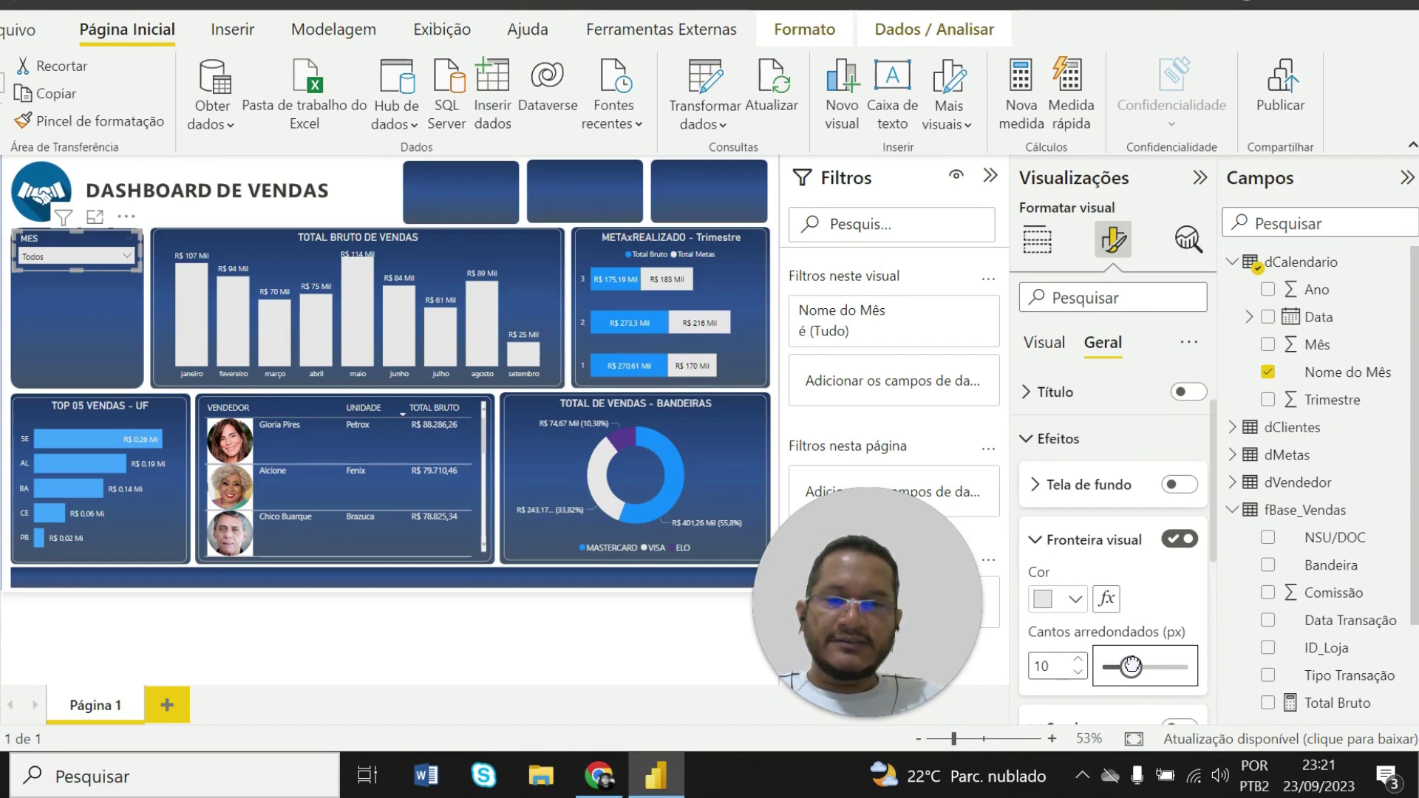
{"action": "left_click", "coordinate": [131, 322]}
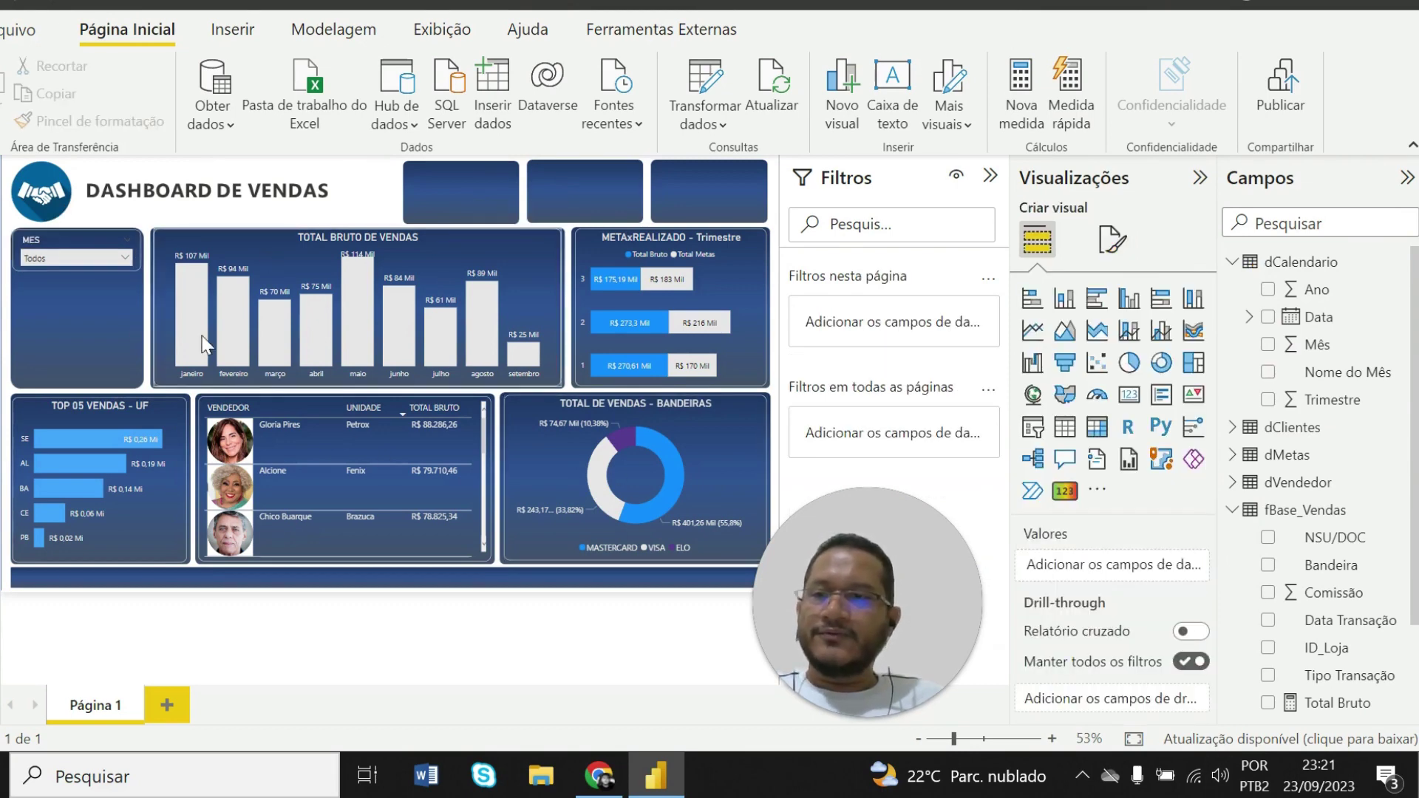
Check the months in the MES slicer's dropdown, examine the published UNIDADE slicer in Chrome, and return to Power BI Desktop
{"action": "left_click", "coordinate": [109, 257]}
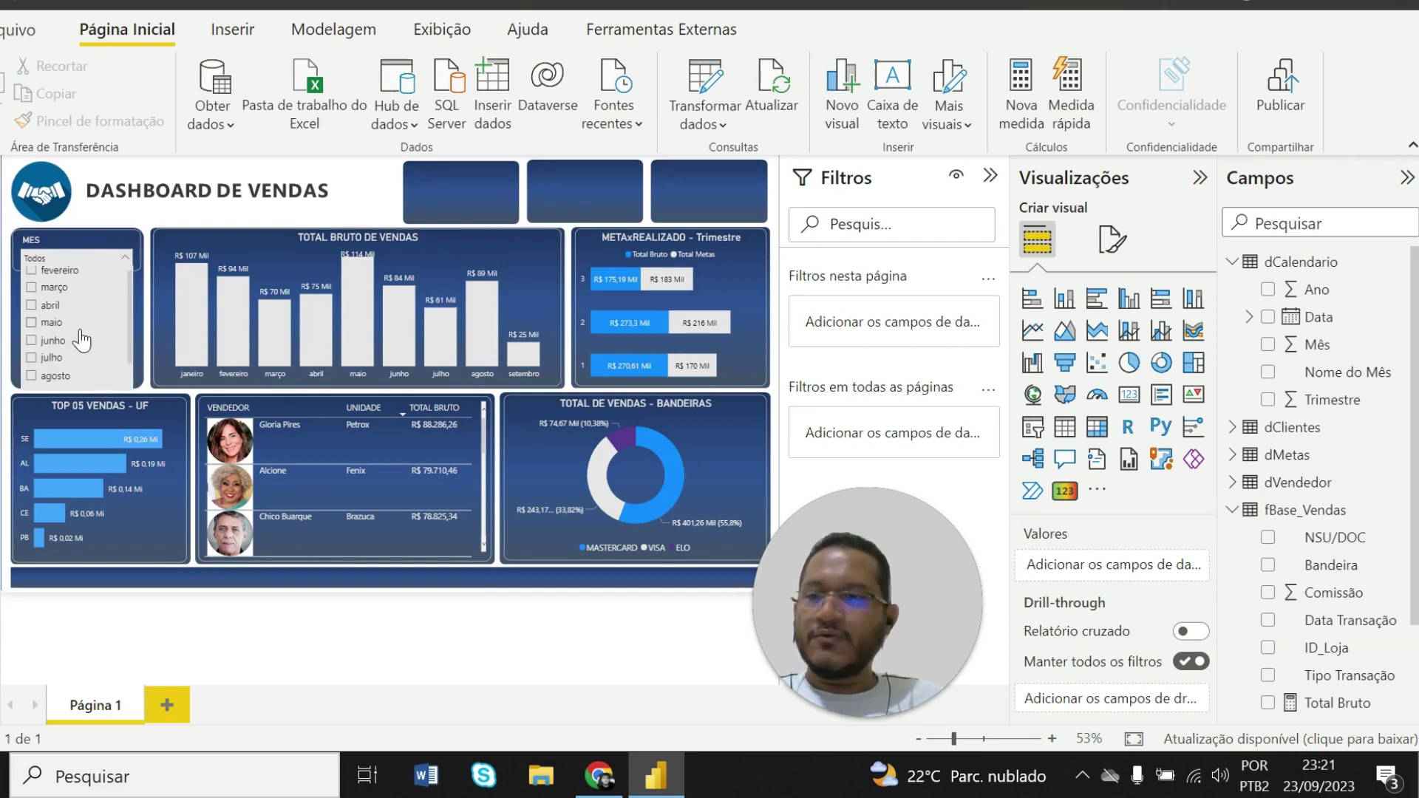
{"action": "left_click", "coordinate": [118, 259]}
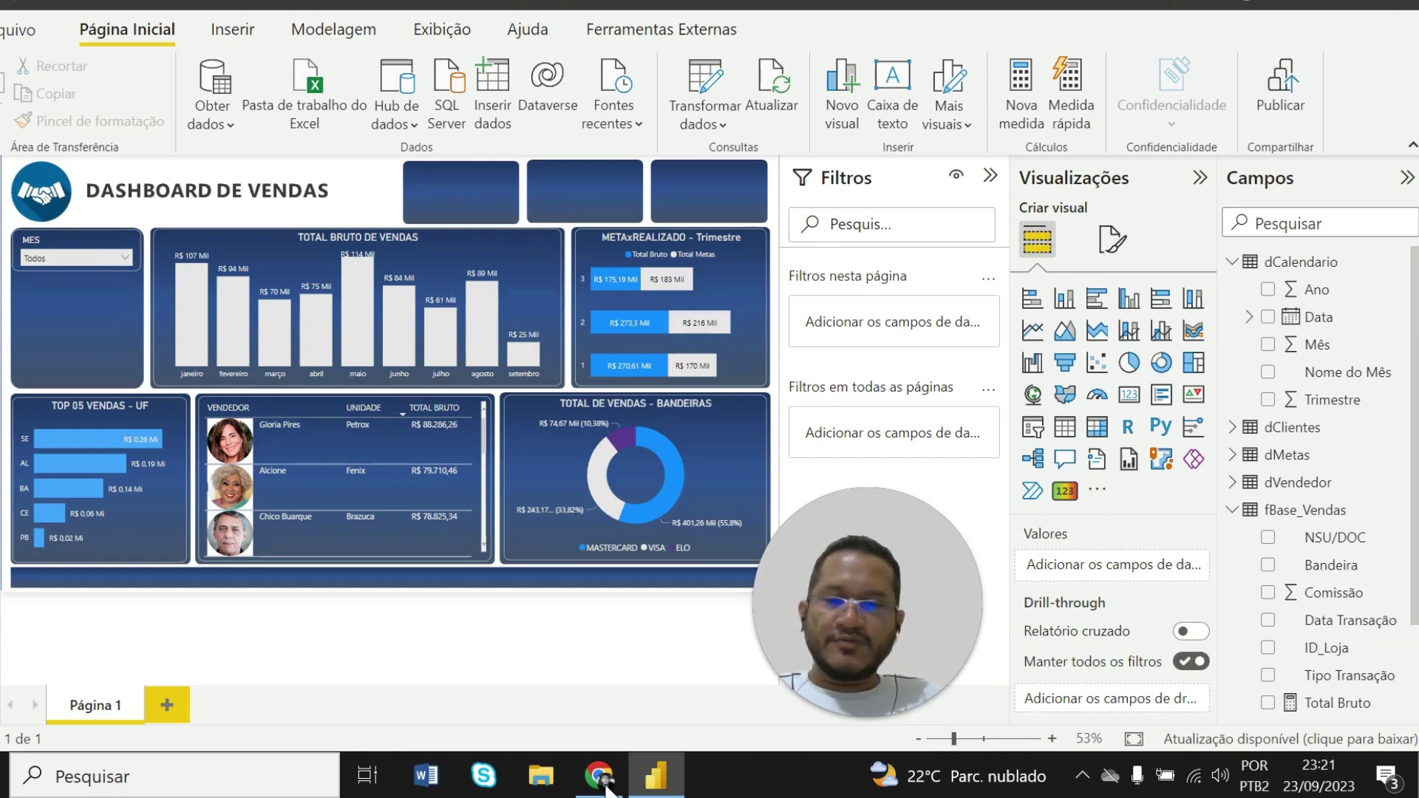
{"action": "left_click", "coordinate": [600, 779]}
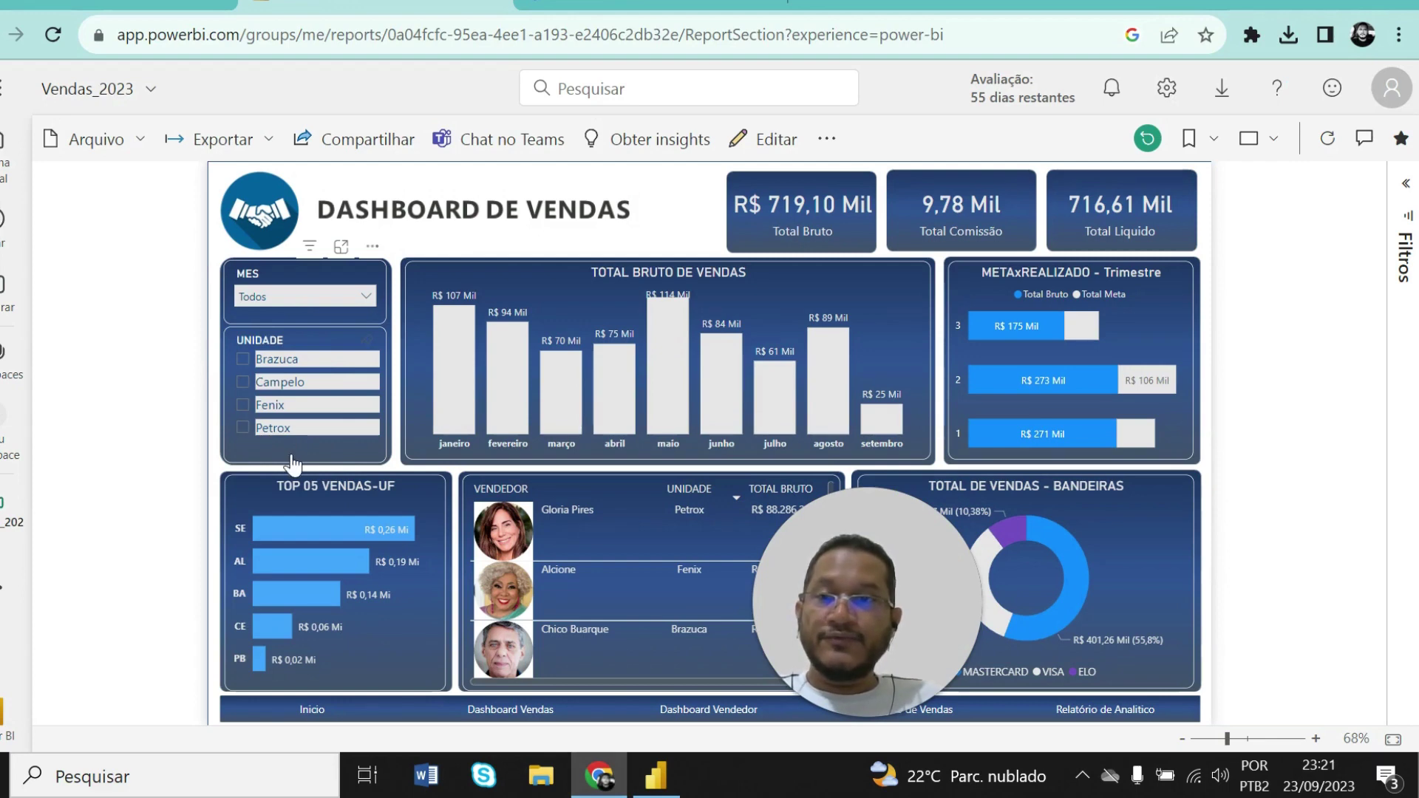
{"action": "left_click", "coordinate": [655, 776]}
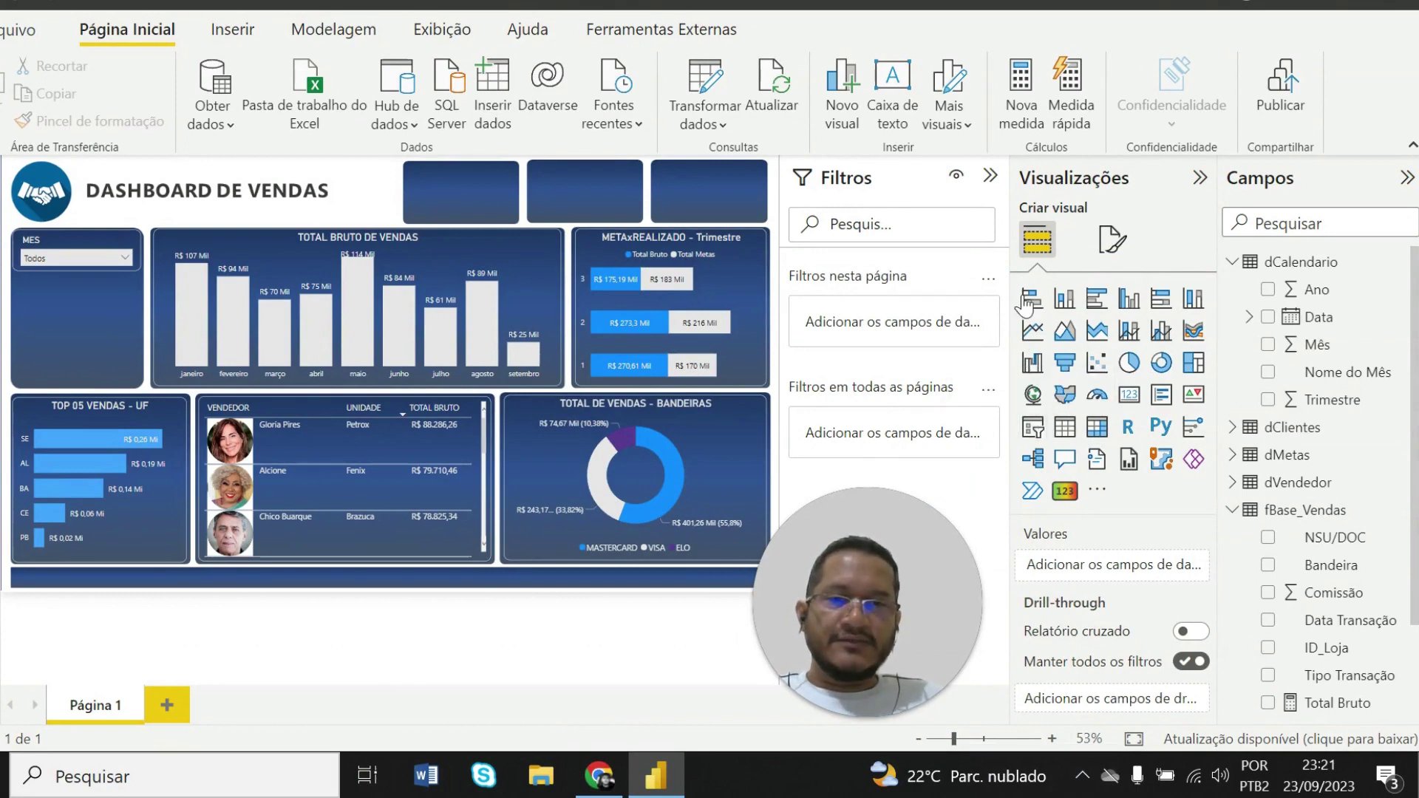
Insert a slicer and fit it into the empty panel area below the MES slicer
{"action": "left_click", "coordinate": [1035, 433]}
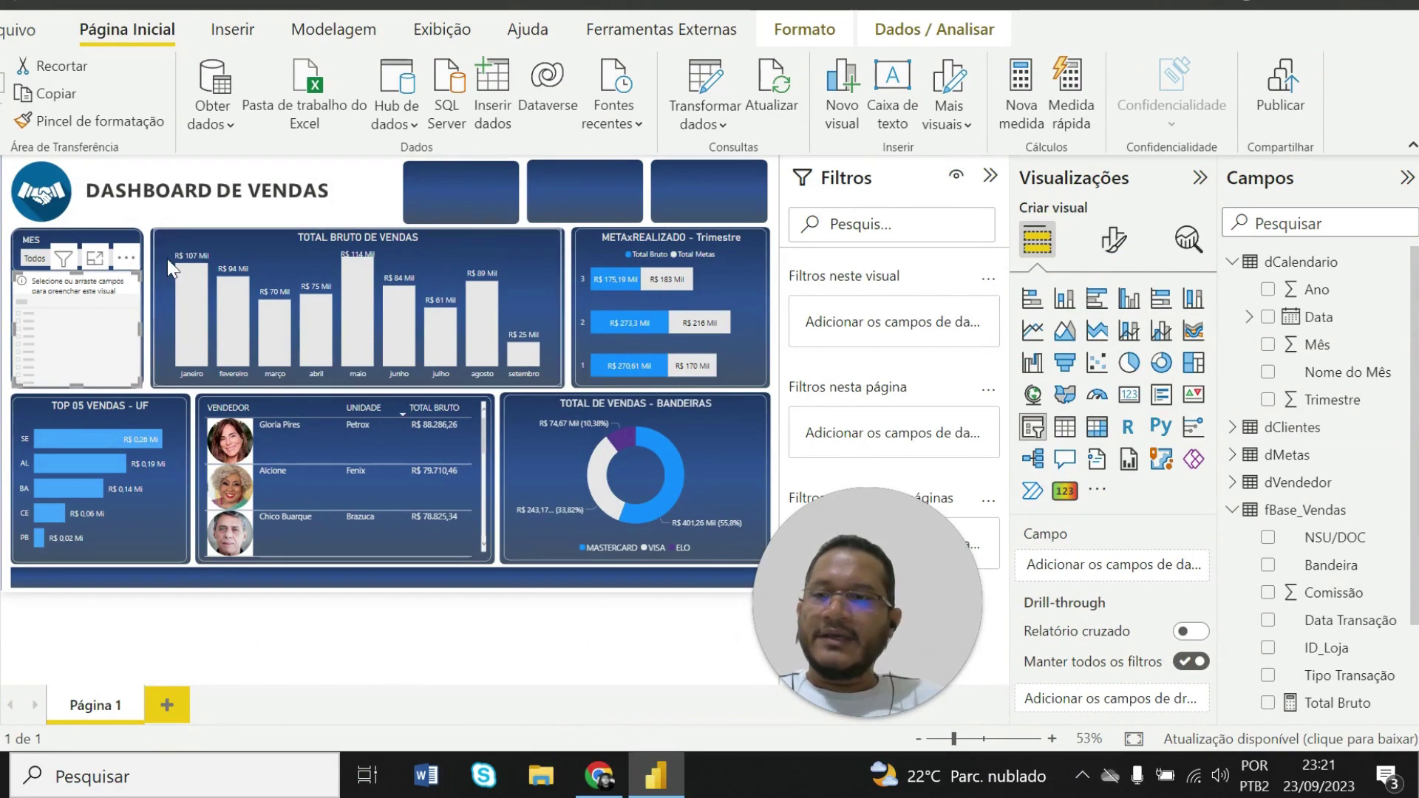
{"action": "left_click", "coordinate": [145, 260]}
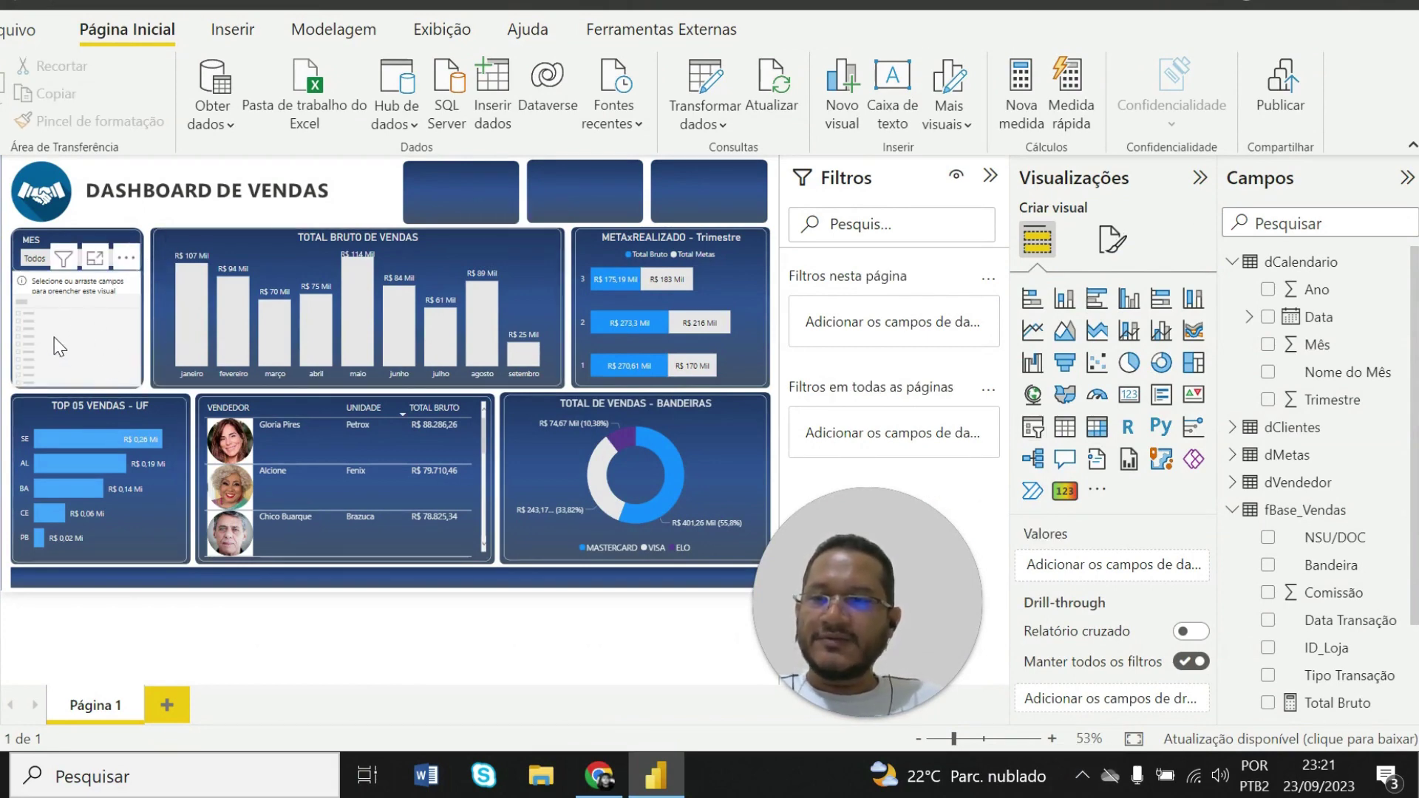
{"action": "left_click", "coordinate": [103, 377]}
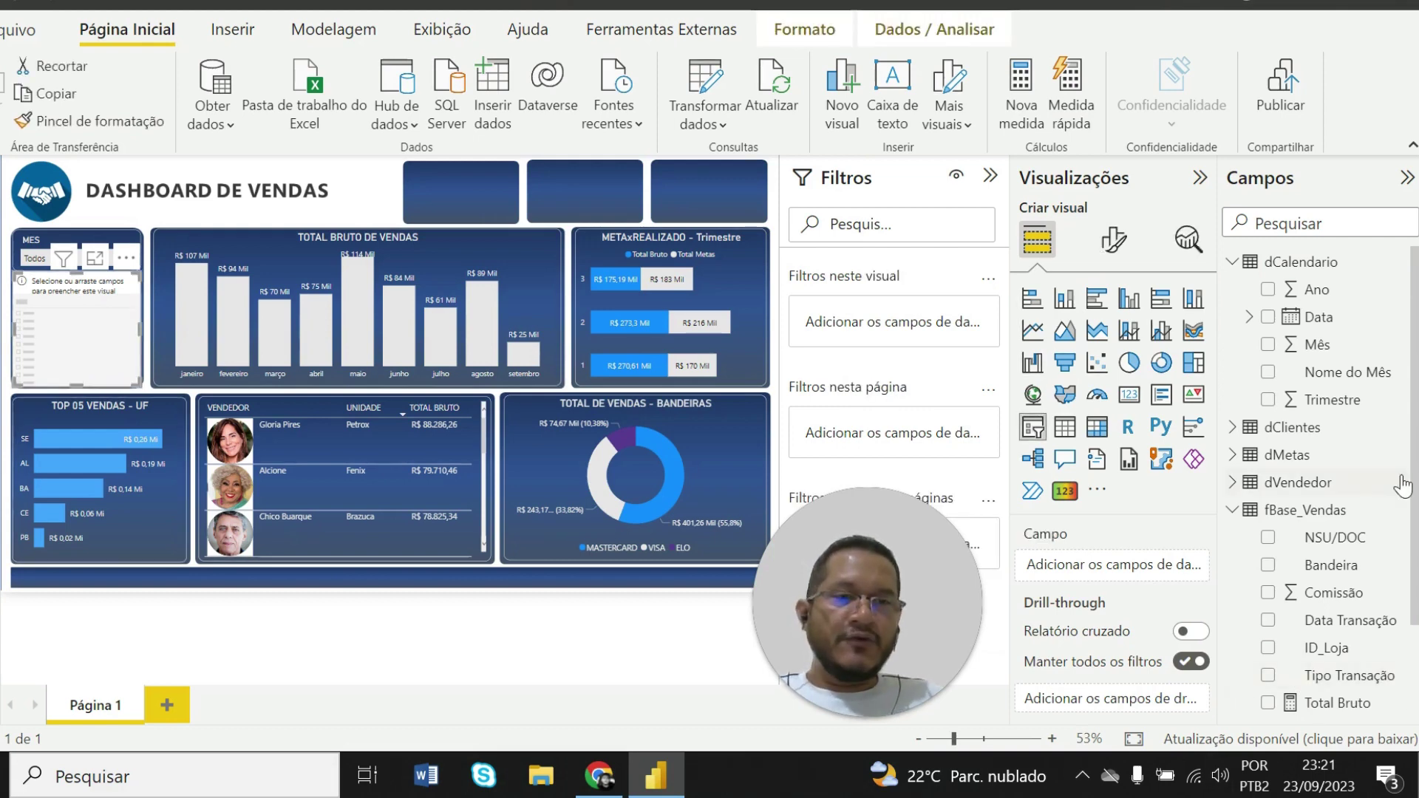
Collapse the dCalendario and fBase_Vendas tables and assign the UNIDADE field from dVendedor to the new slicer
{"action": "left_click", "coordinate": [1232, 264]}
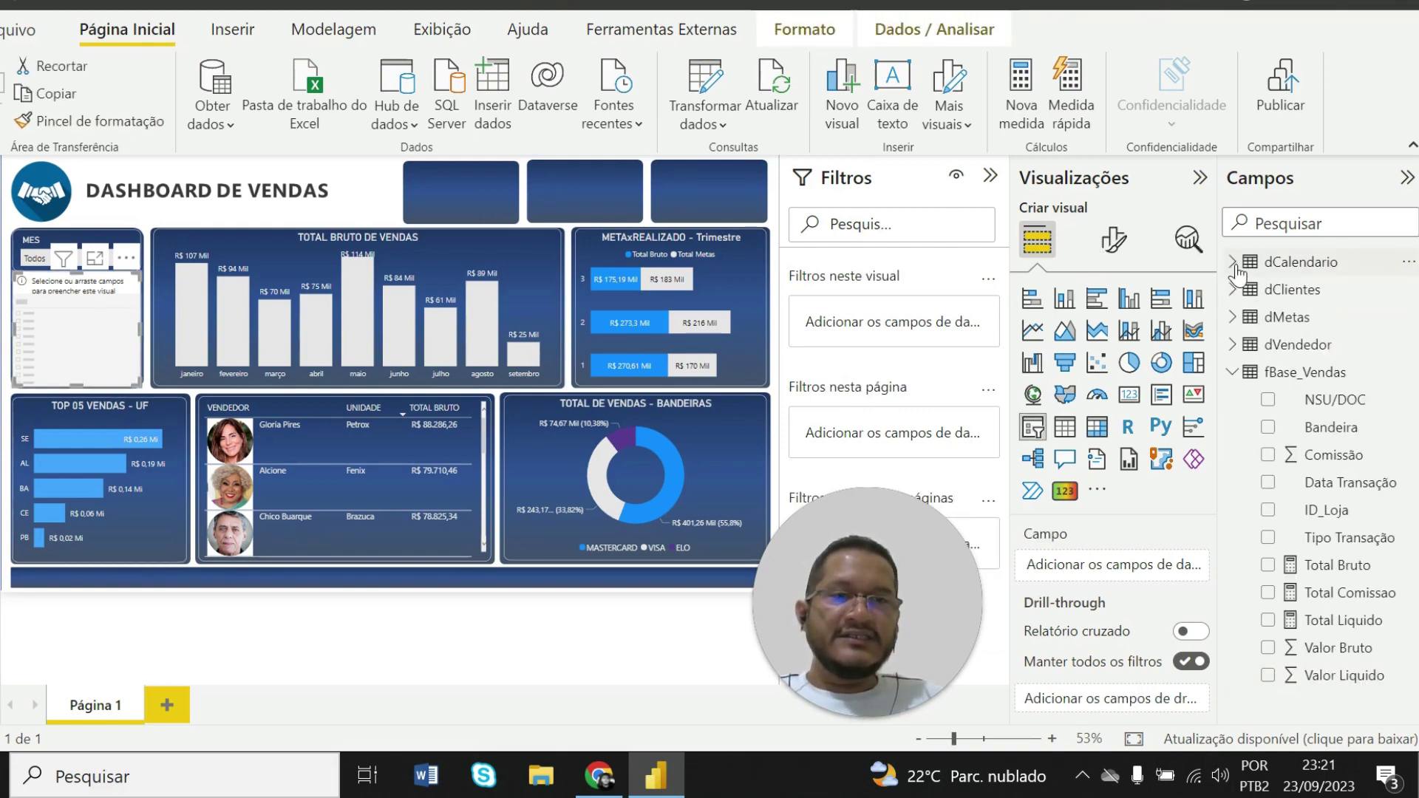
{"action": "left_click", "coordinate": [1232, 372]}
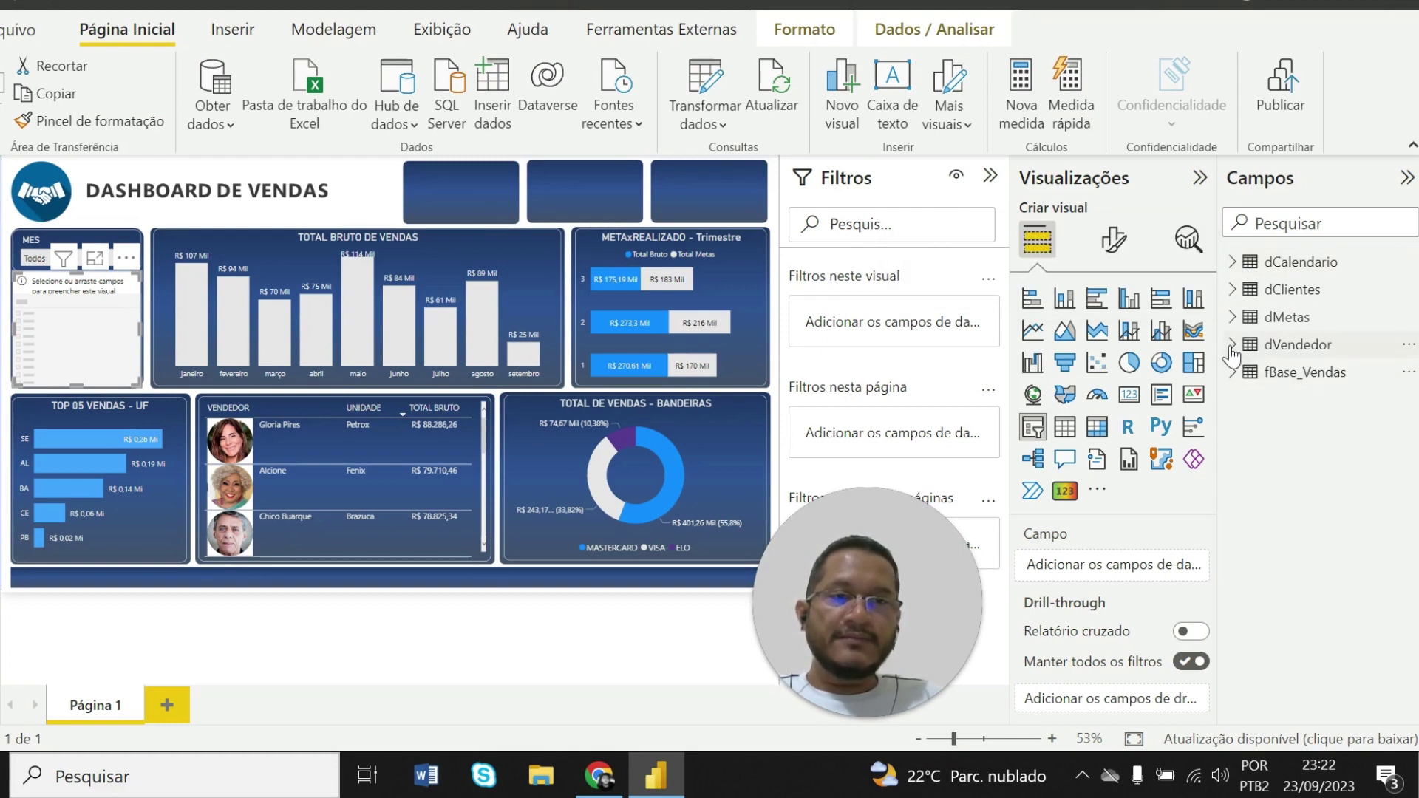
{"action": "left_click", "coordinate": [1230, 345]}
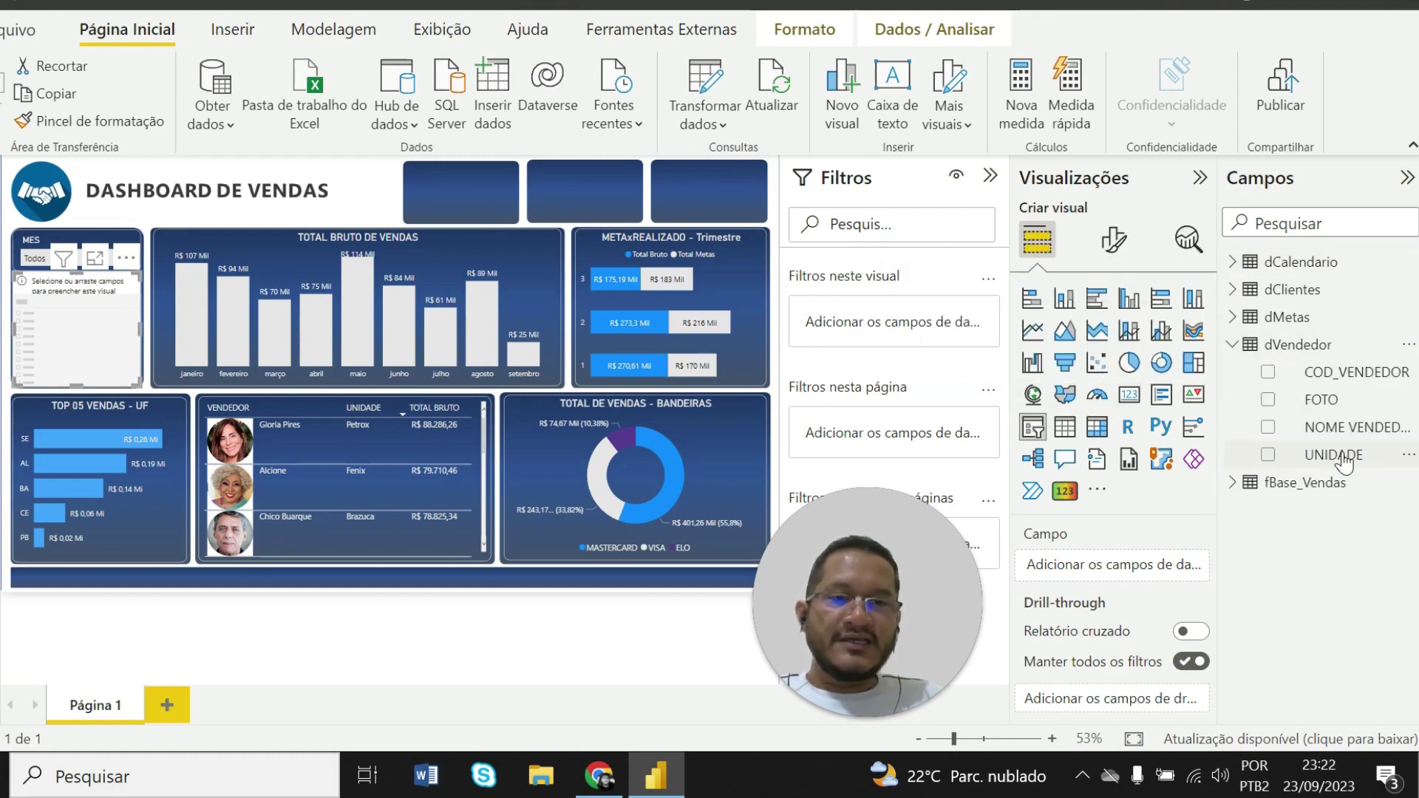
{"action": "left_click_drag", "start_coordinate": [1344, 460], "coordinate": [1143, 560]}
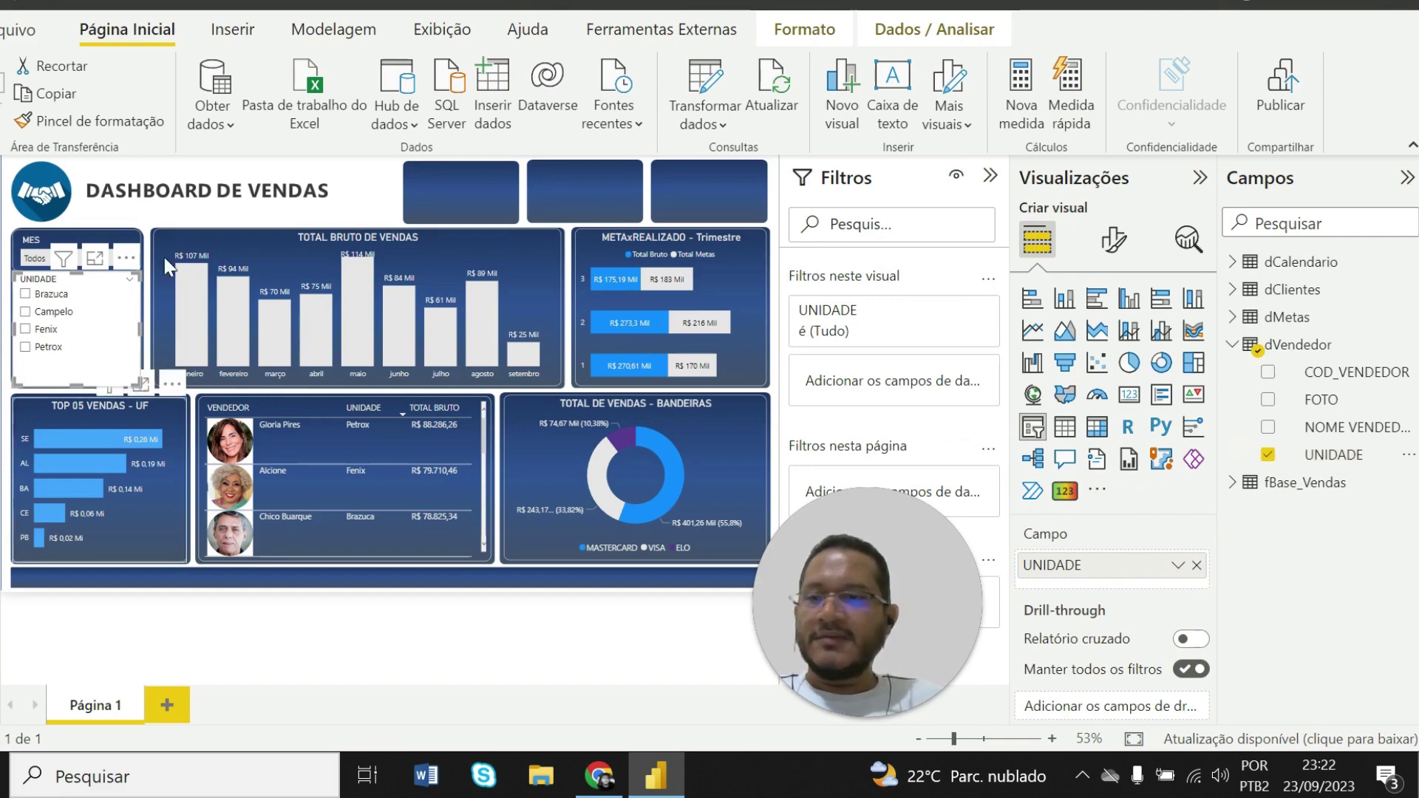
{"action": "left_click", "coordinate": [152, 347]}
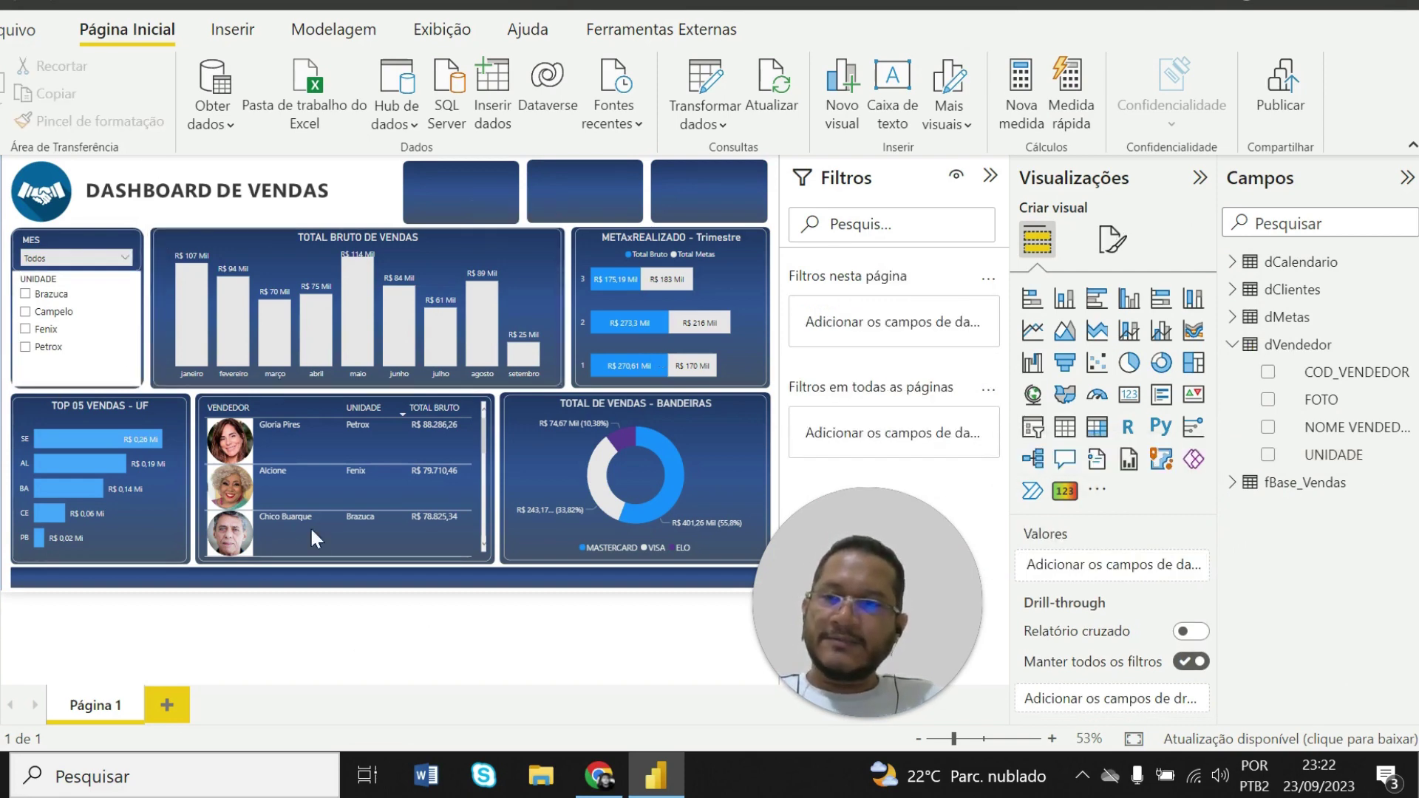
Copy the MES slicer's formatting onto the UNIDADE slicer with the format painter (Pincel de formatação)
{"action": "left_click", "coordinate": [141, 301]}
{"action": "left_click", "coordinate": [96, 242]}
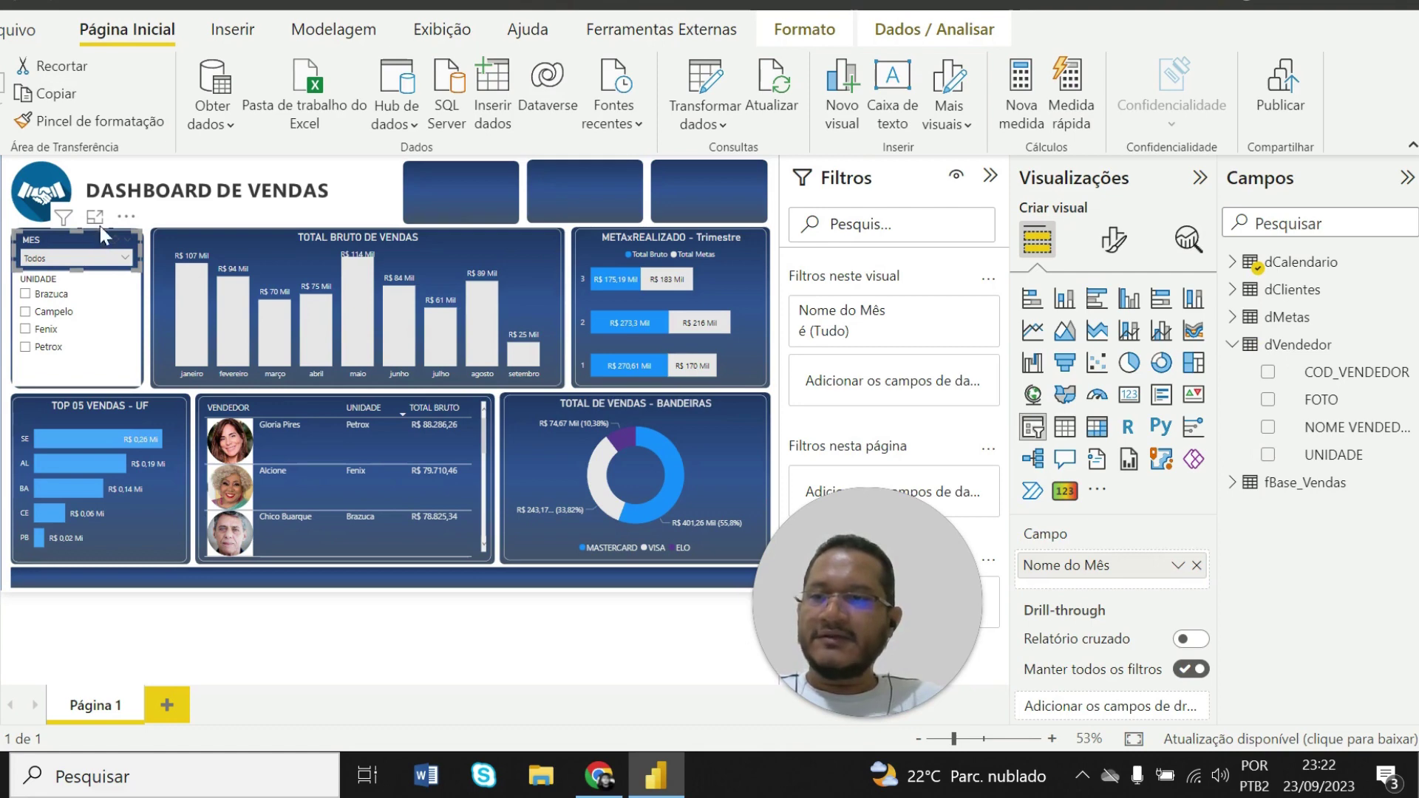
{"action": "left_click", "coordinate": [86, 120]}
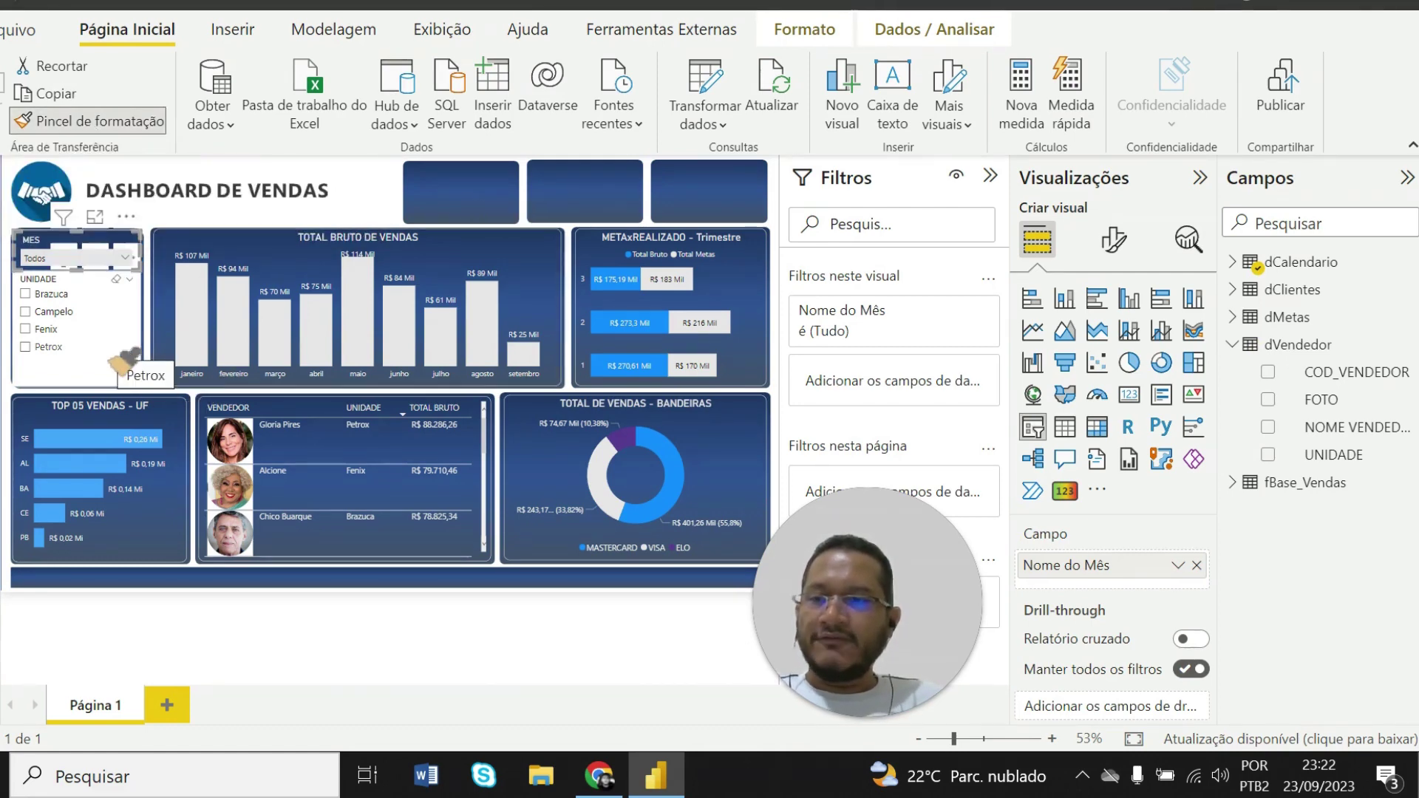
{"action": "left_click", "coordinate": [122, 354]}
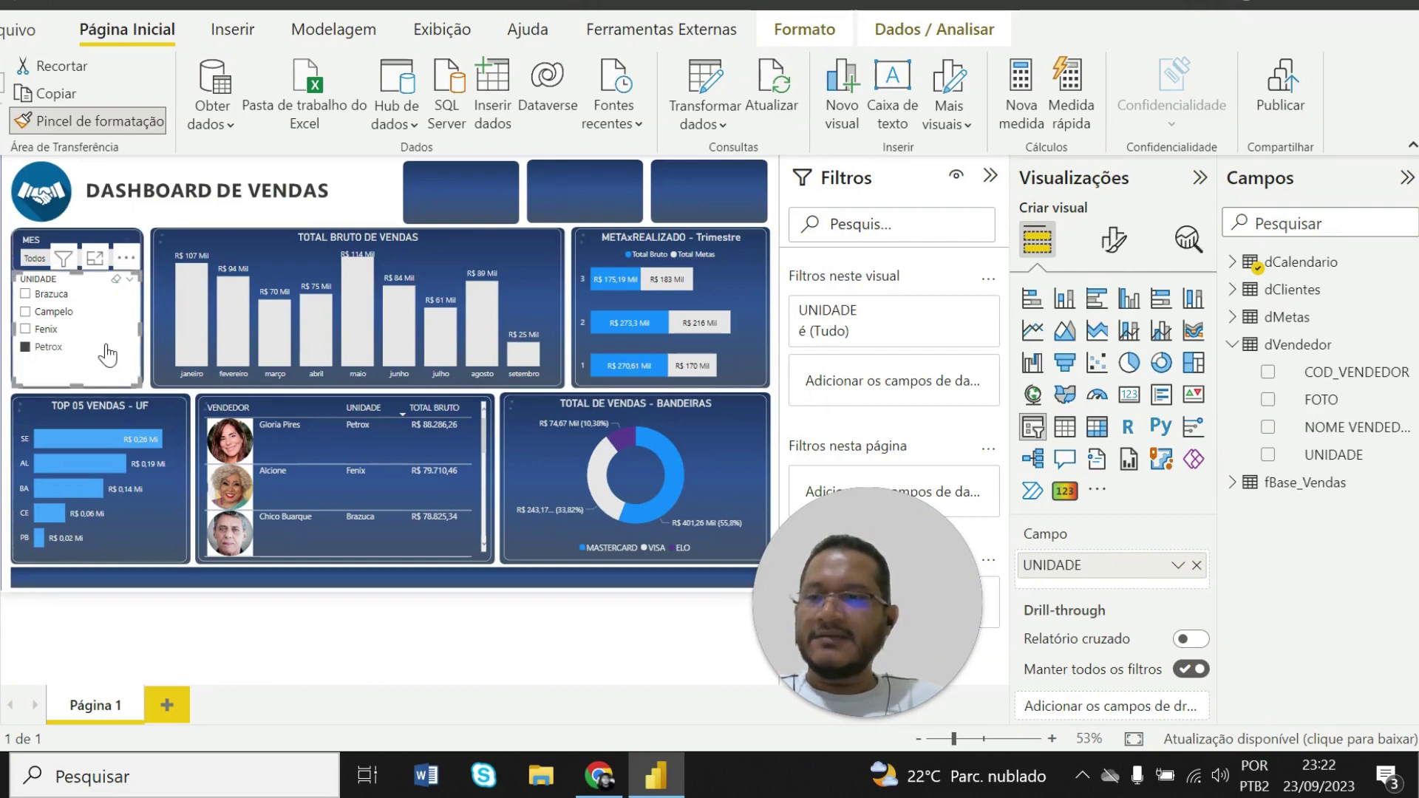
{"action": "left_click", "coordinate": [251, 634]}
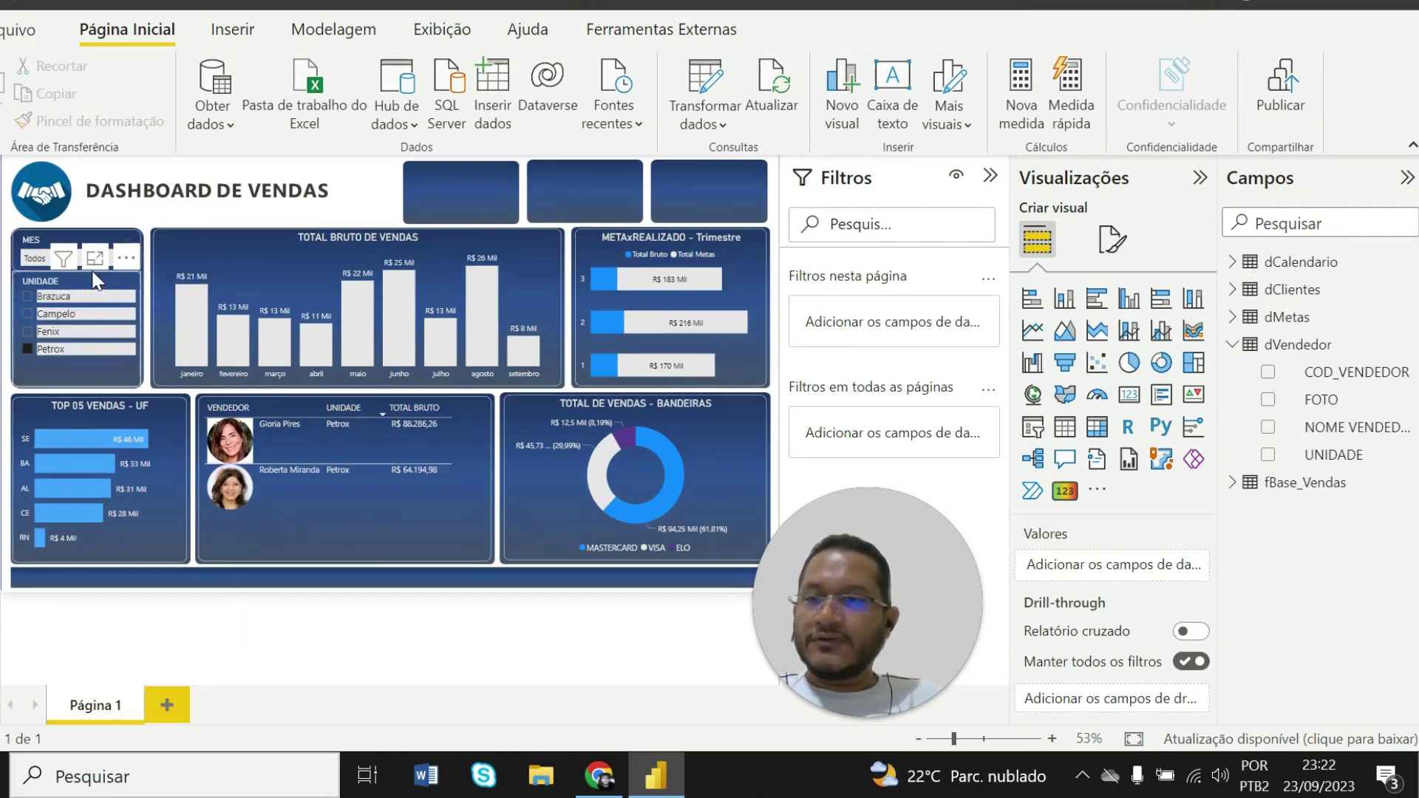
Adjust the UNIDADE slicer's upper and lower edges to leave a small gap below the MES slicer, and deselect it
{"action": "left_click", "coordinate": [96, 281]}
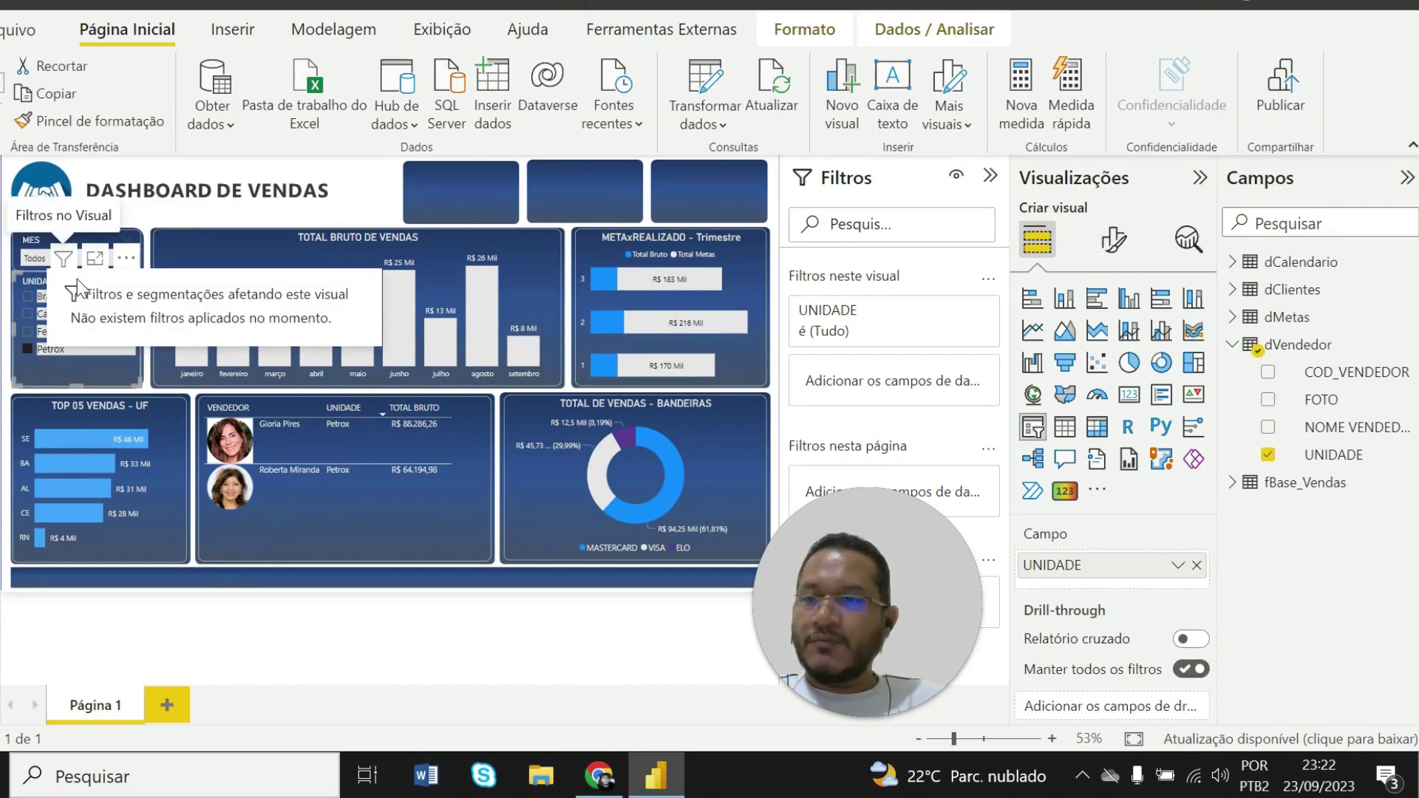
{"action": "left_click", "coordinate": [278, 619]}
{"action": "left_click", "coordinate": [91, 391]}
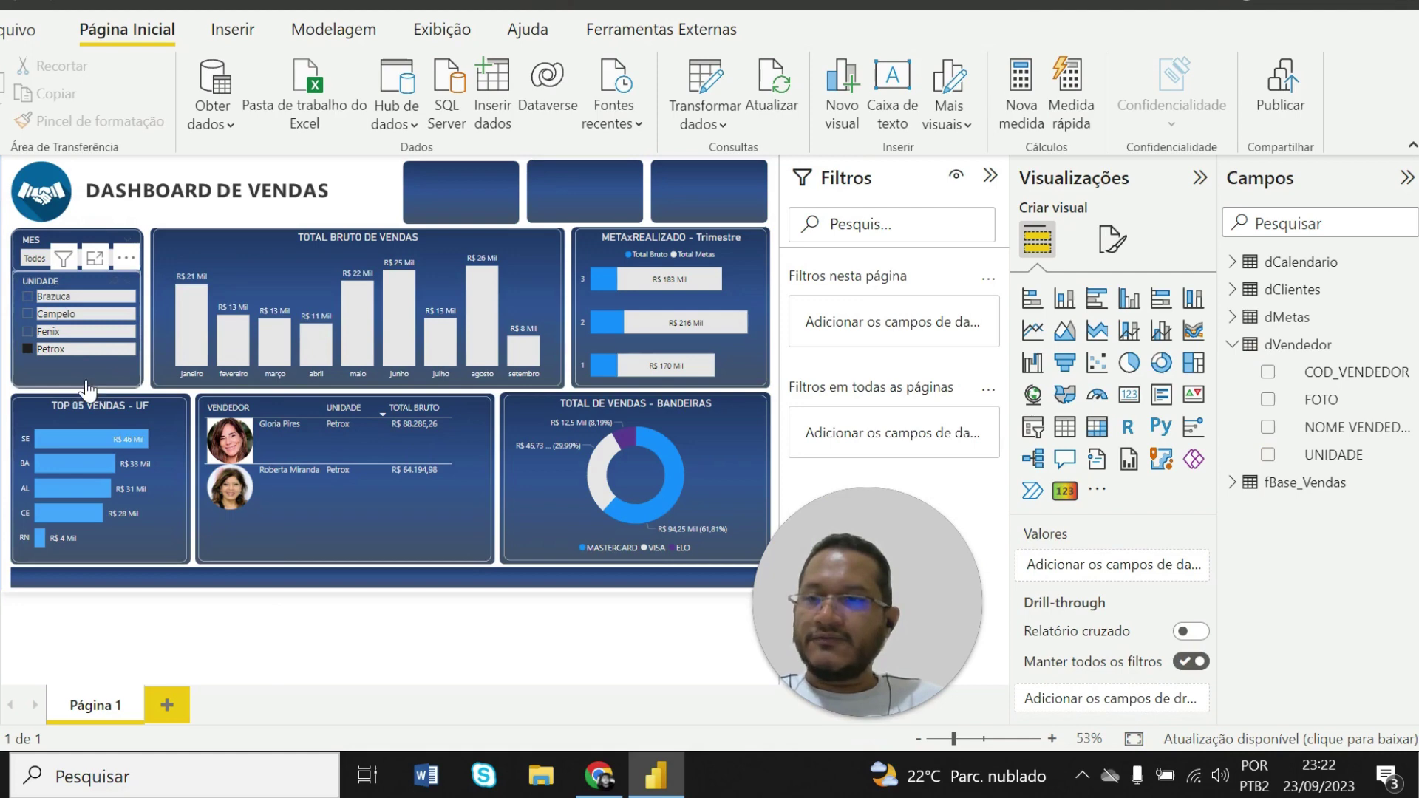
{"action": "left_click", "coordinate": [84, 278]}
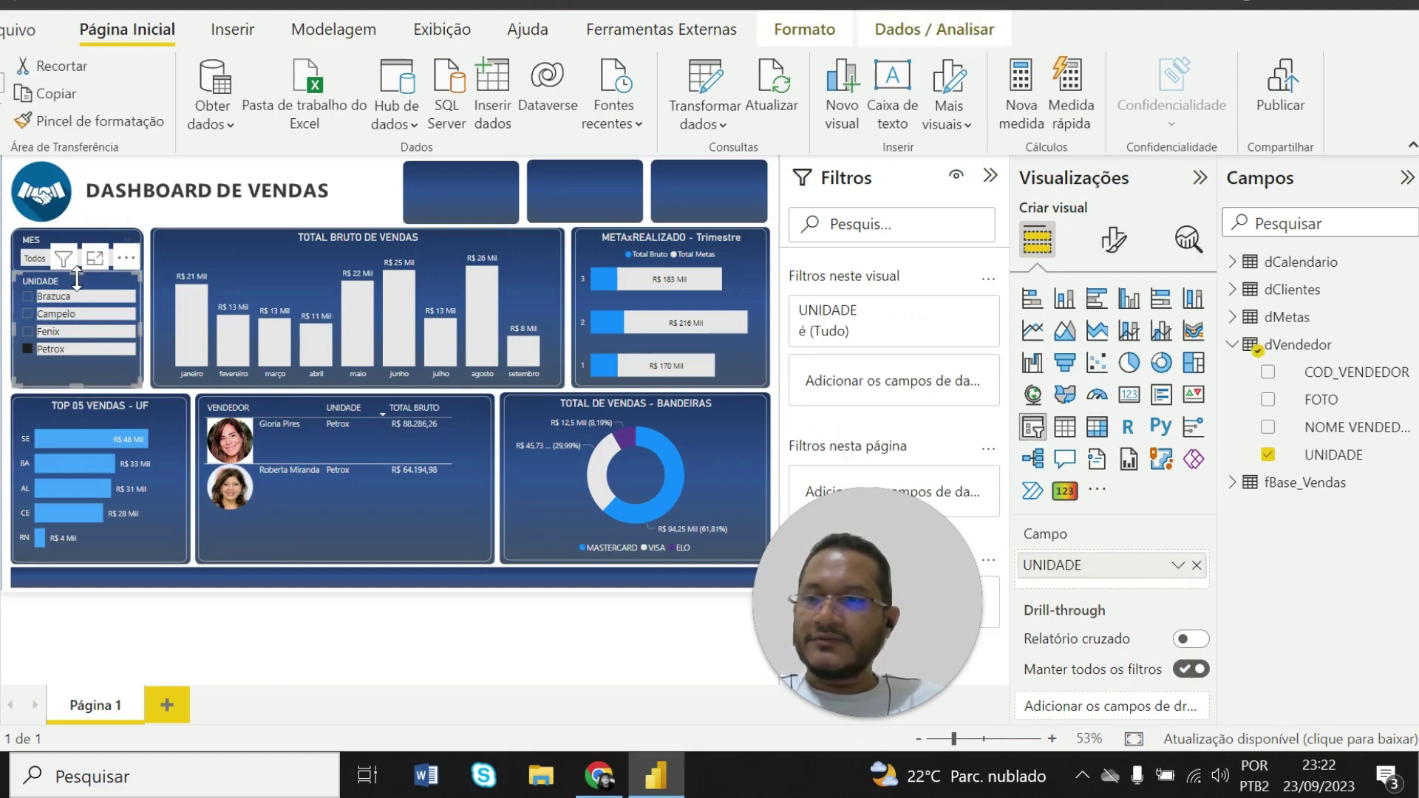
{"action": "left_click_drag", "start_coordinate": [77, 279], "coordinate": [71, 285]}
{"action": "left_click", "coordinate": [283, 625]}
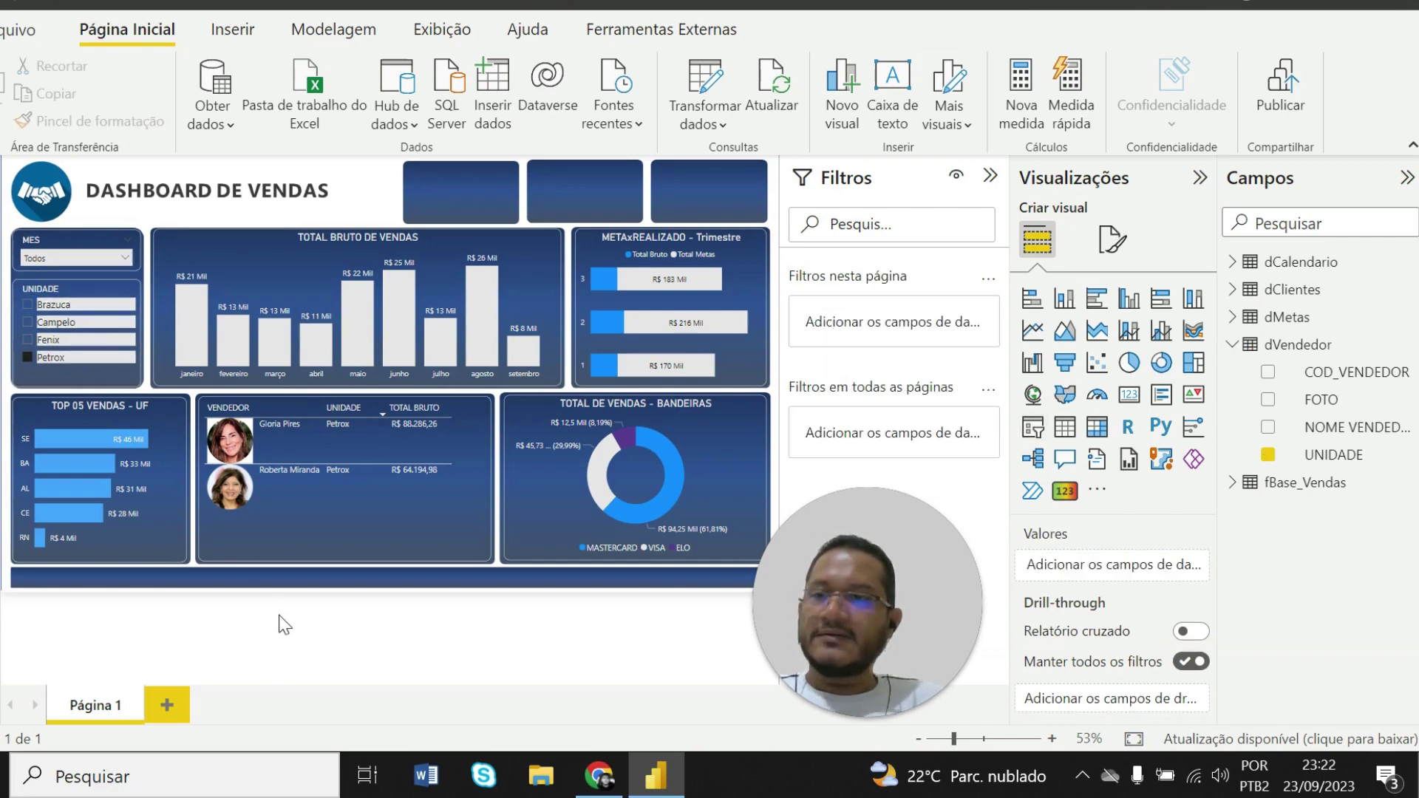
{"action": "left_click", "coordinate": [65, 384]}
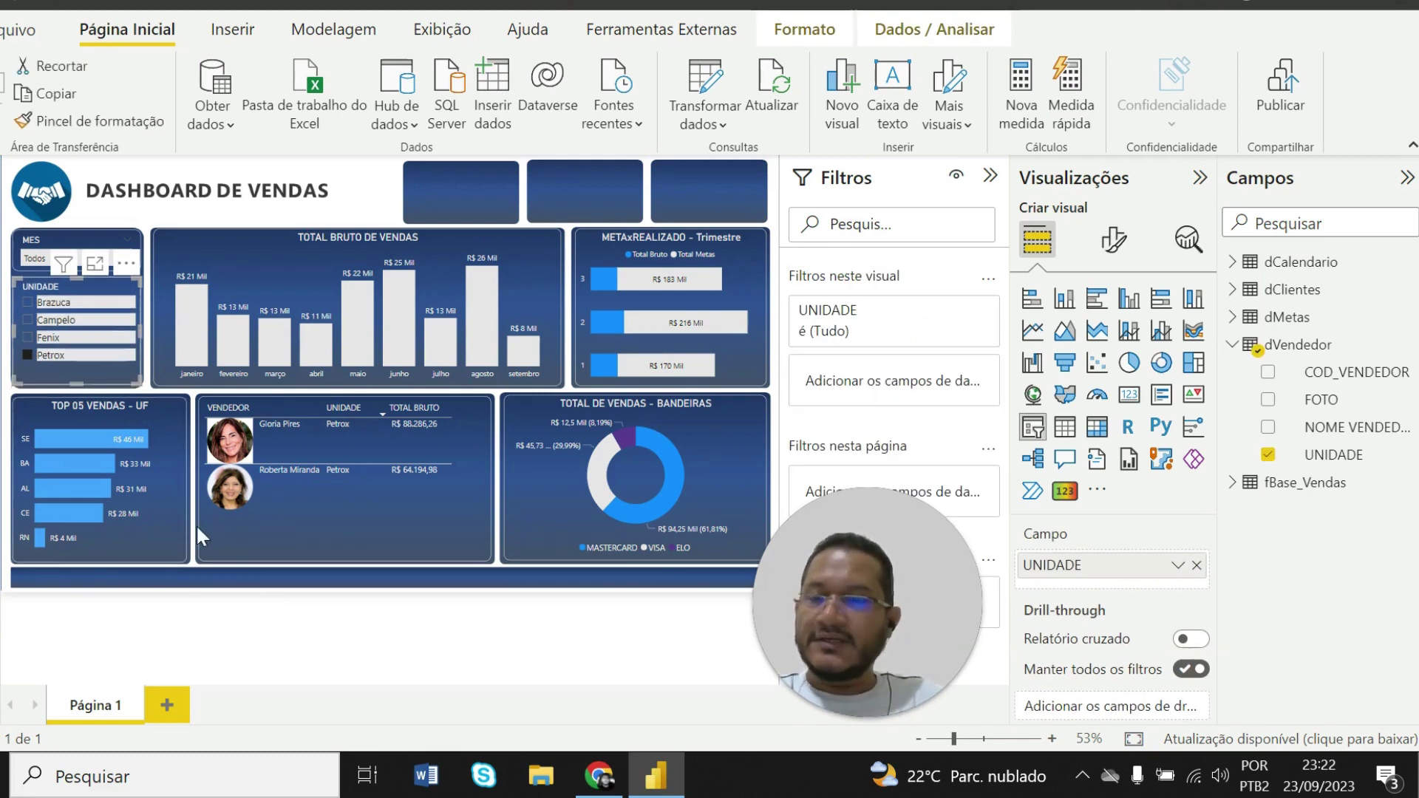
{"action": "left_click", "coordinate": [267, 617]}
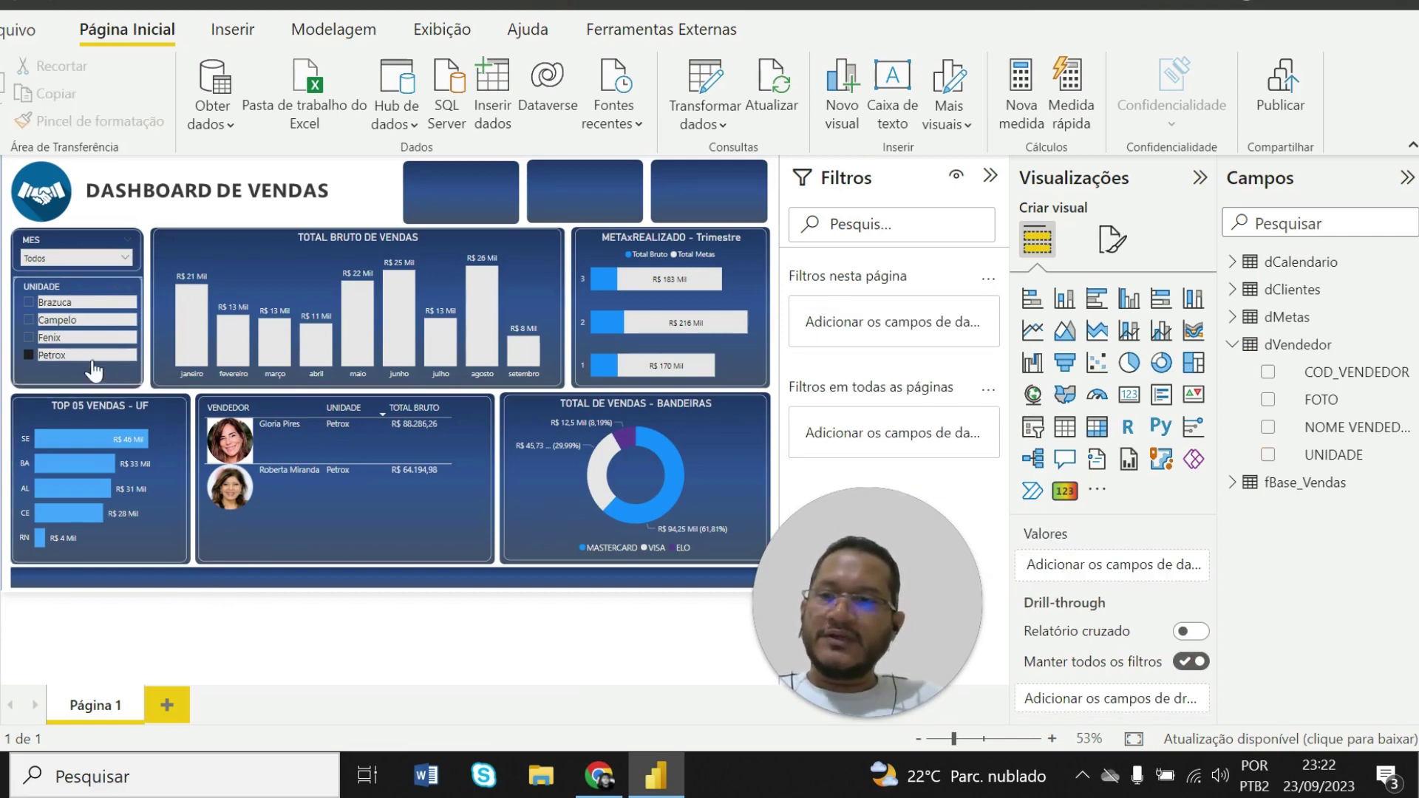
Test the UNIDADE slicer by filtering the report by Brazuca, Fenix and other units, clear the unit selection, and deselect the slicer
{"action": "left_click", "coordinate": [70, 322]}
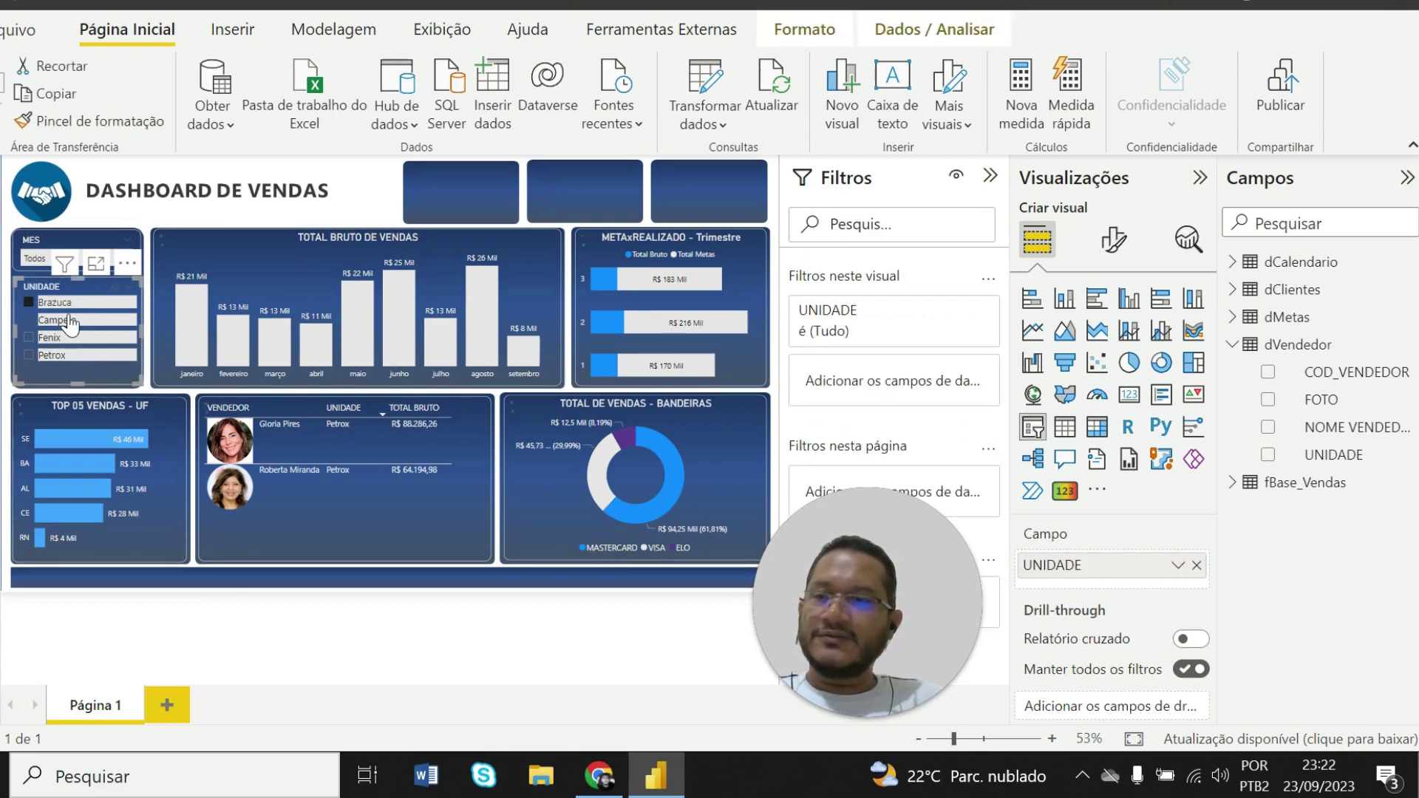
{"action": "left_click", "coordinate": [71, 340]}
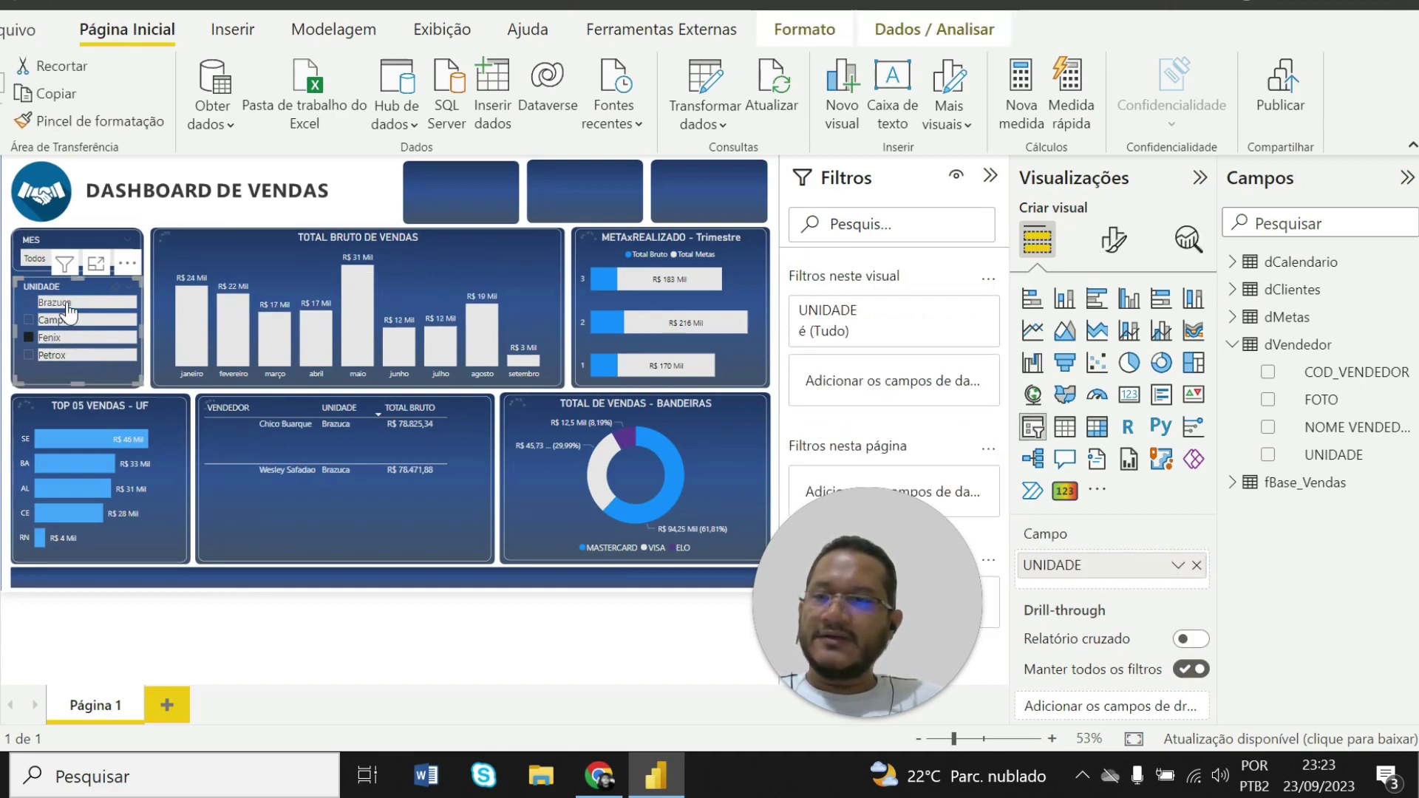
{"action": "left_click", "coordinate": [69, 320]}
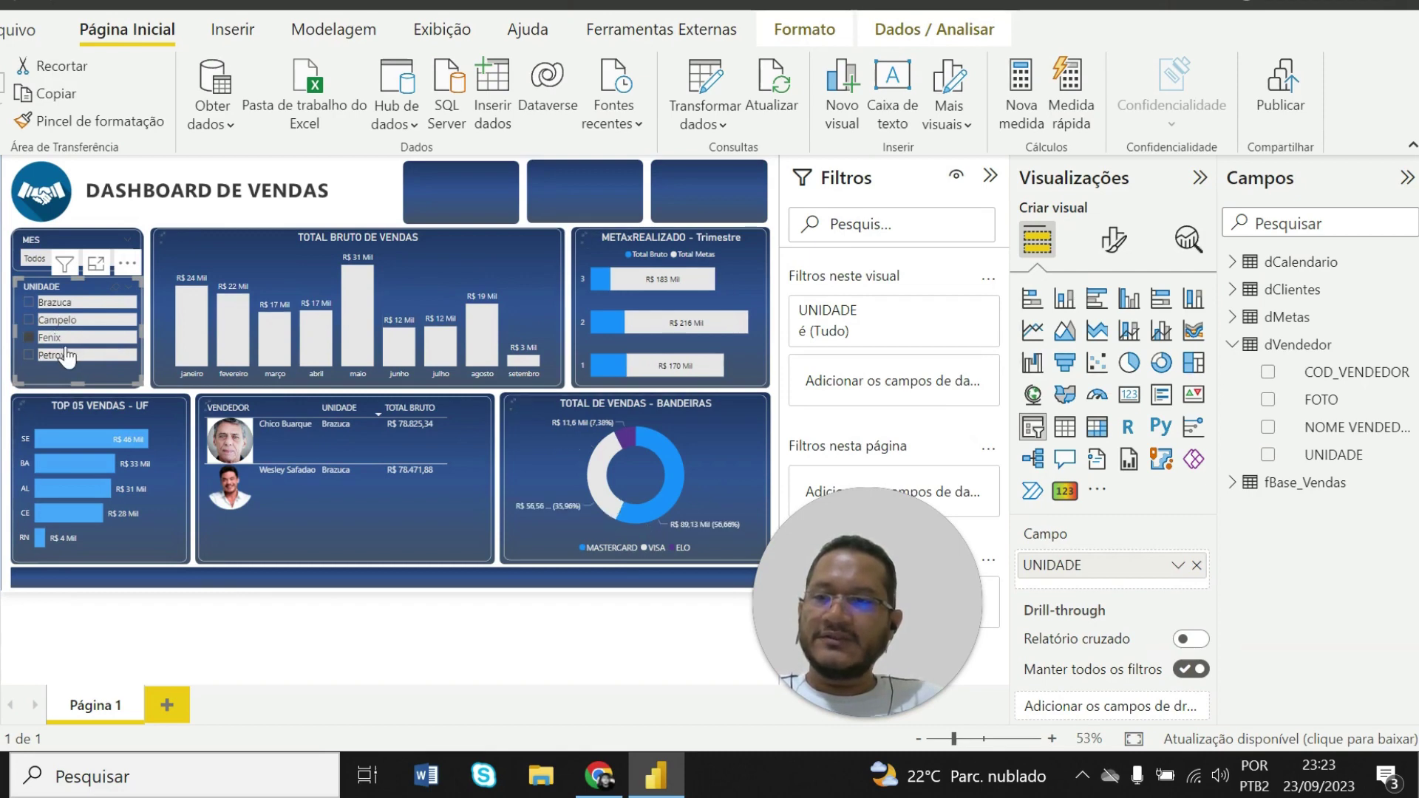
{"action": "left_click", "coordinate": [66, 354]}
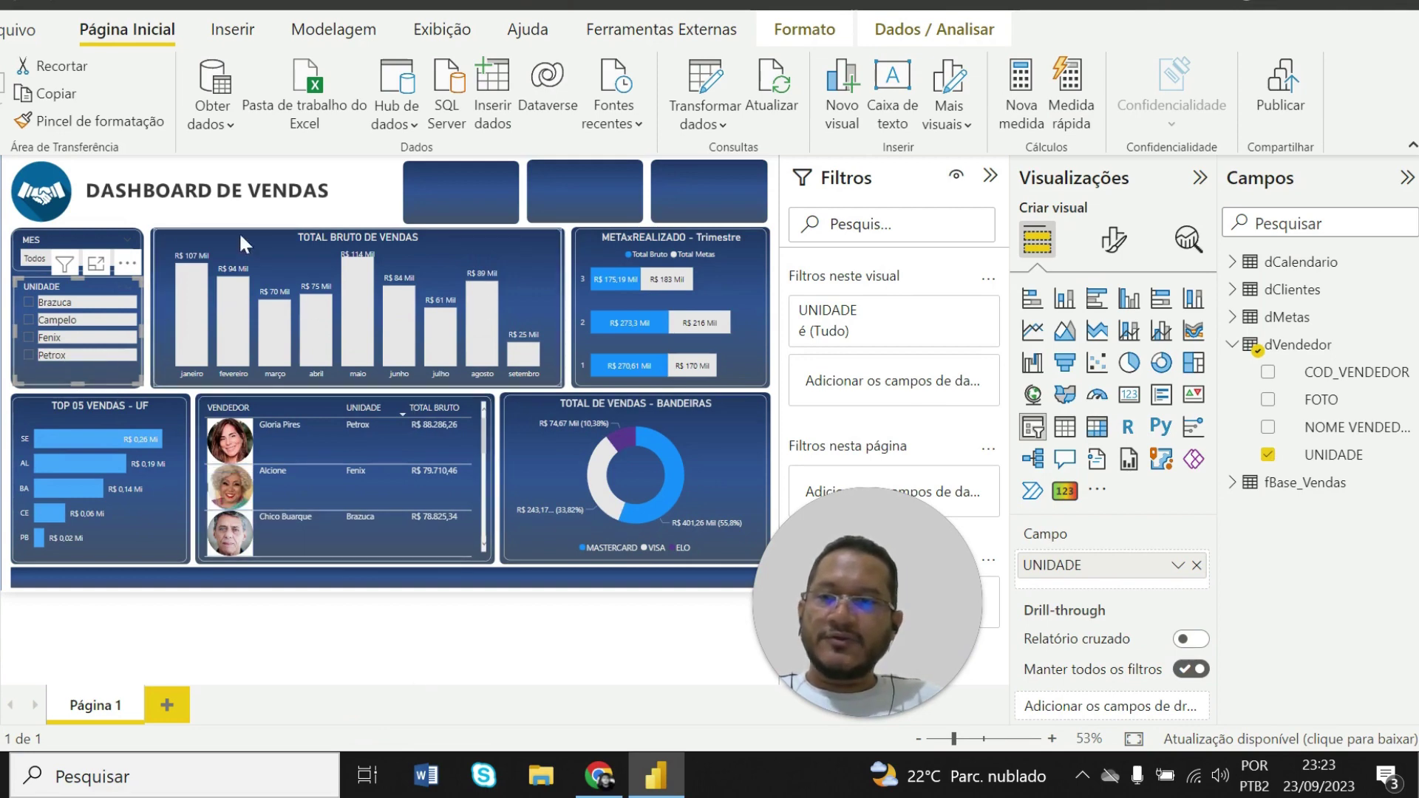
{"action": "left_click", "coordinate": [334, 621]}
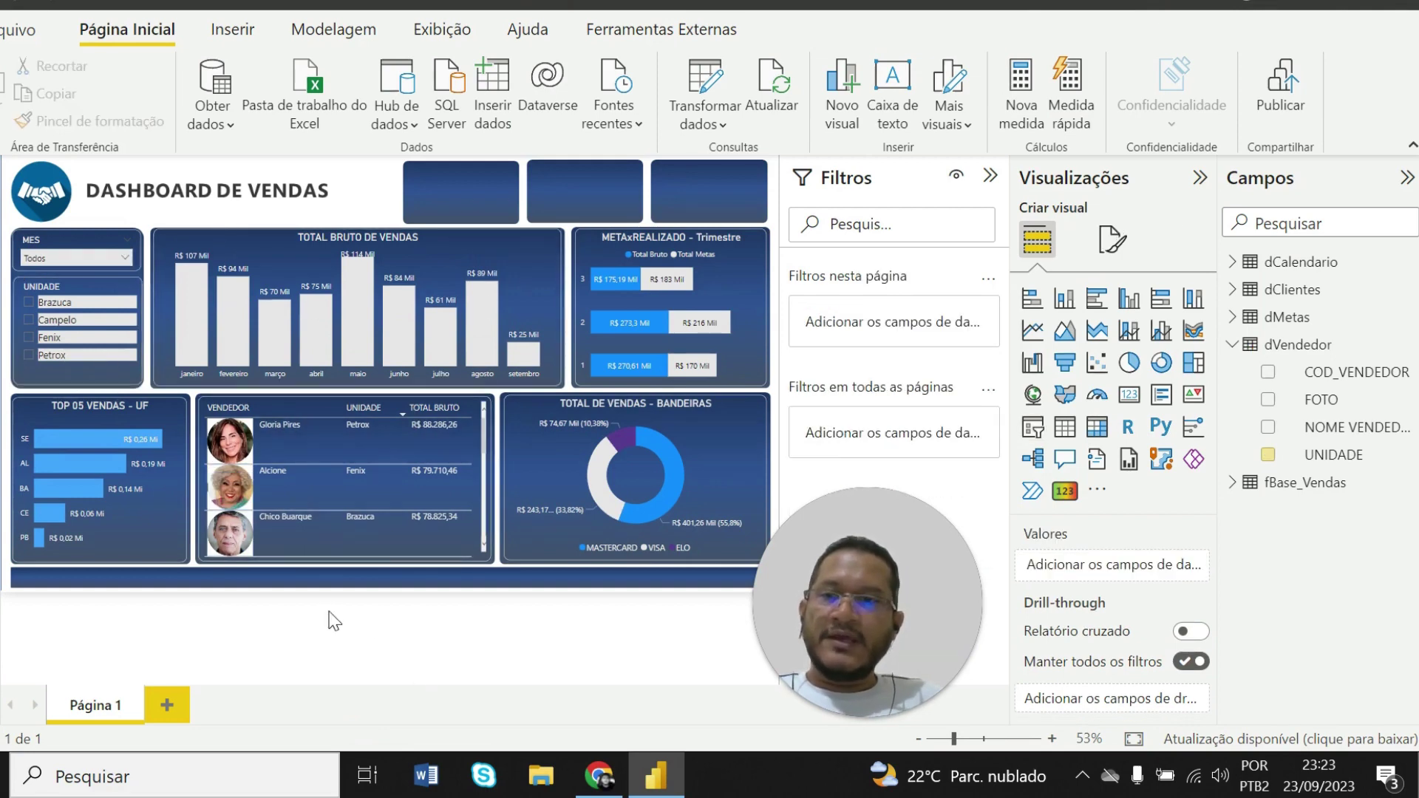